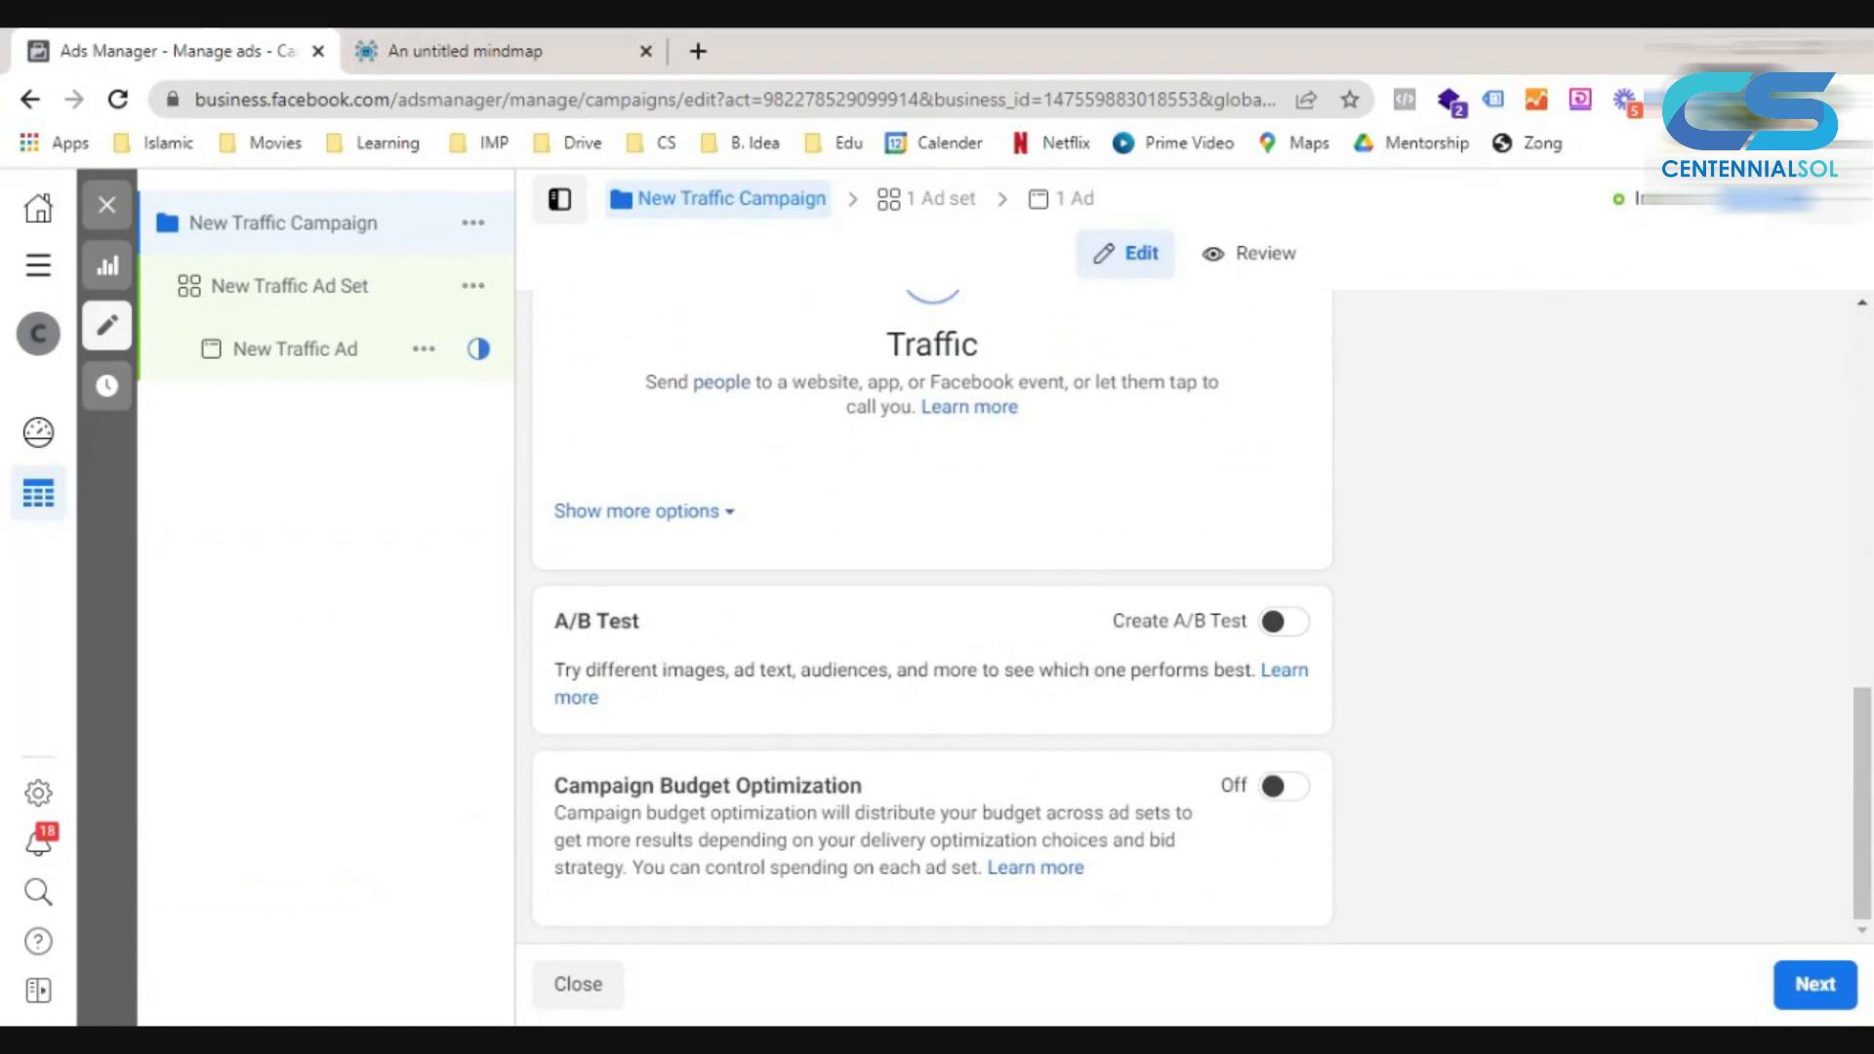
Continue from the campaign to New Traffic Ad Set and examine the description of its Dynamic creative option.
{"action": "left_click", "coordinate": [1800, 1001]}
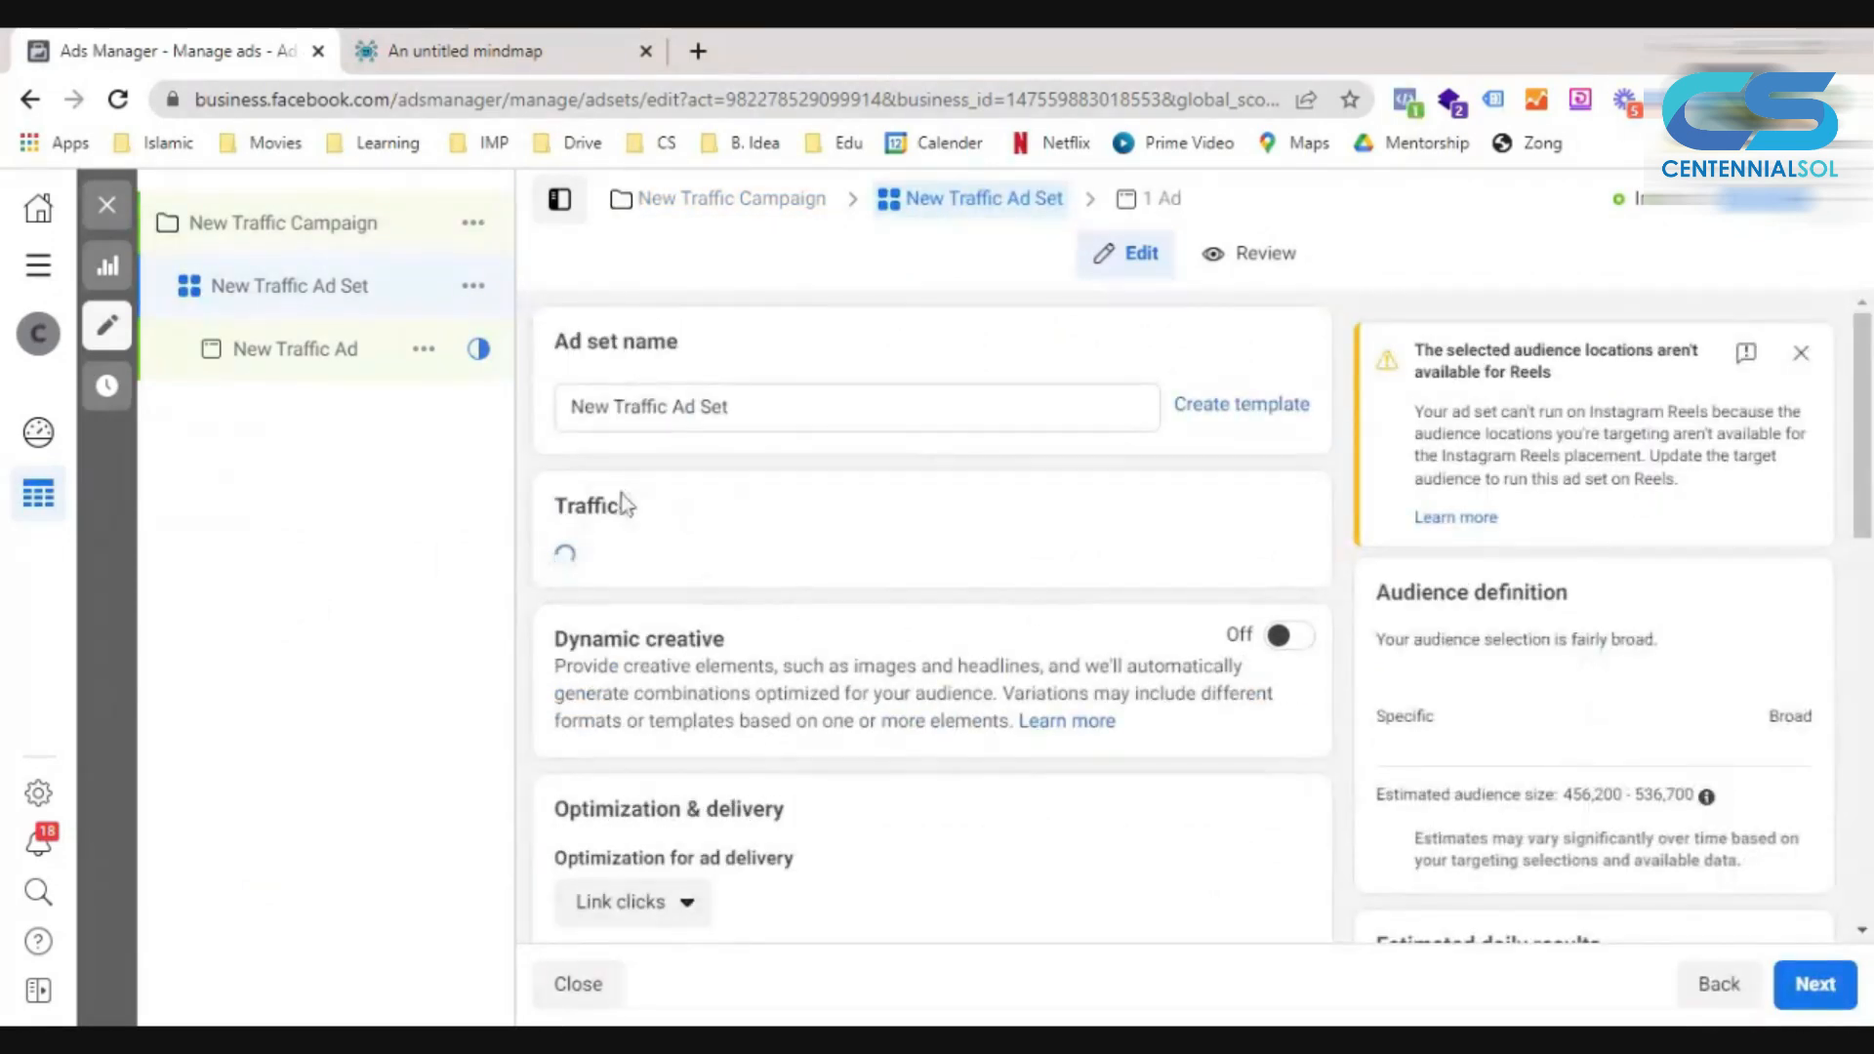
{"action": "scroll", "coordinate": [615, 602], "scroll_direction": "down", "scroll_amount": 10}
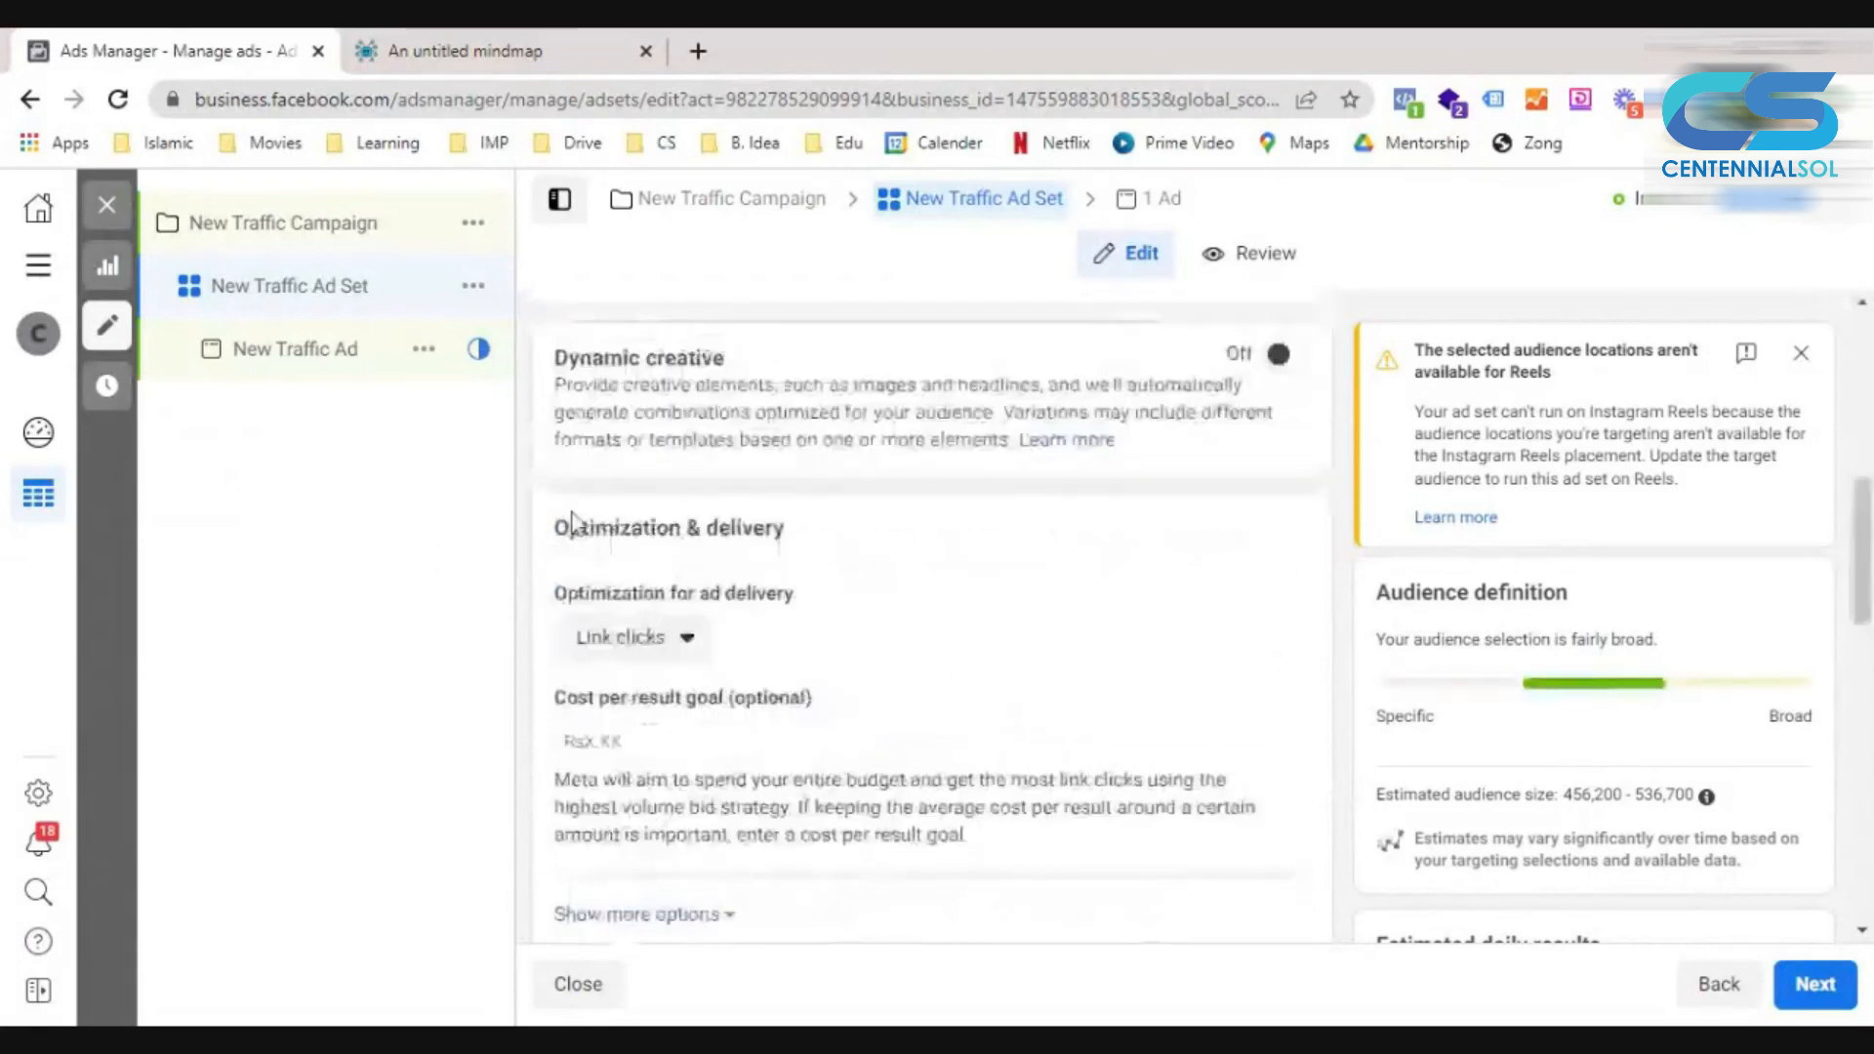
{"action": "scroll", "coordinate": [574, 524], "scroll_direction": "up", "scroll_amount": 1}
{"action": "left_click_drag", "start_coordinate": [553, 445], "coordinate": [1014, 533]}
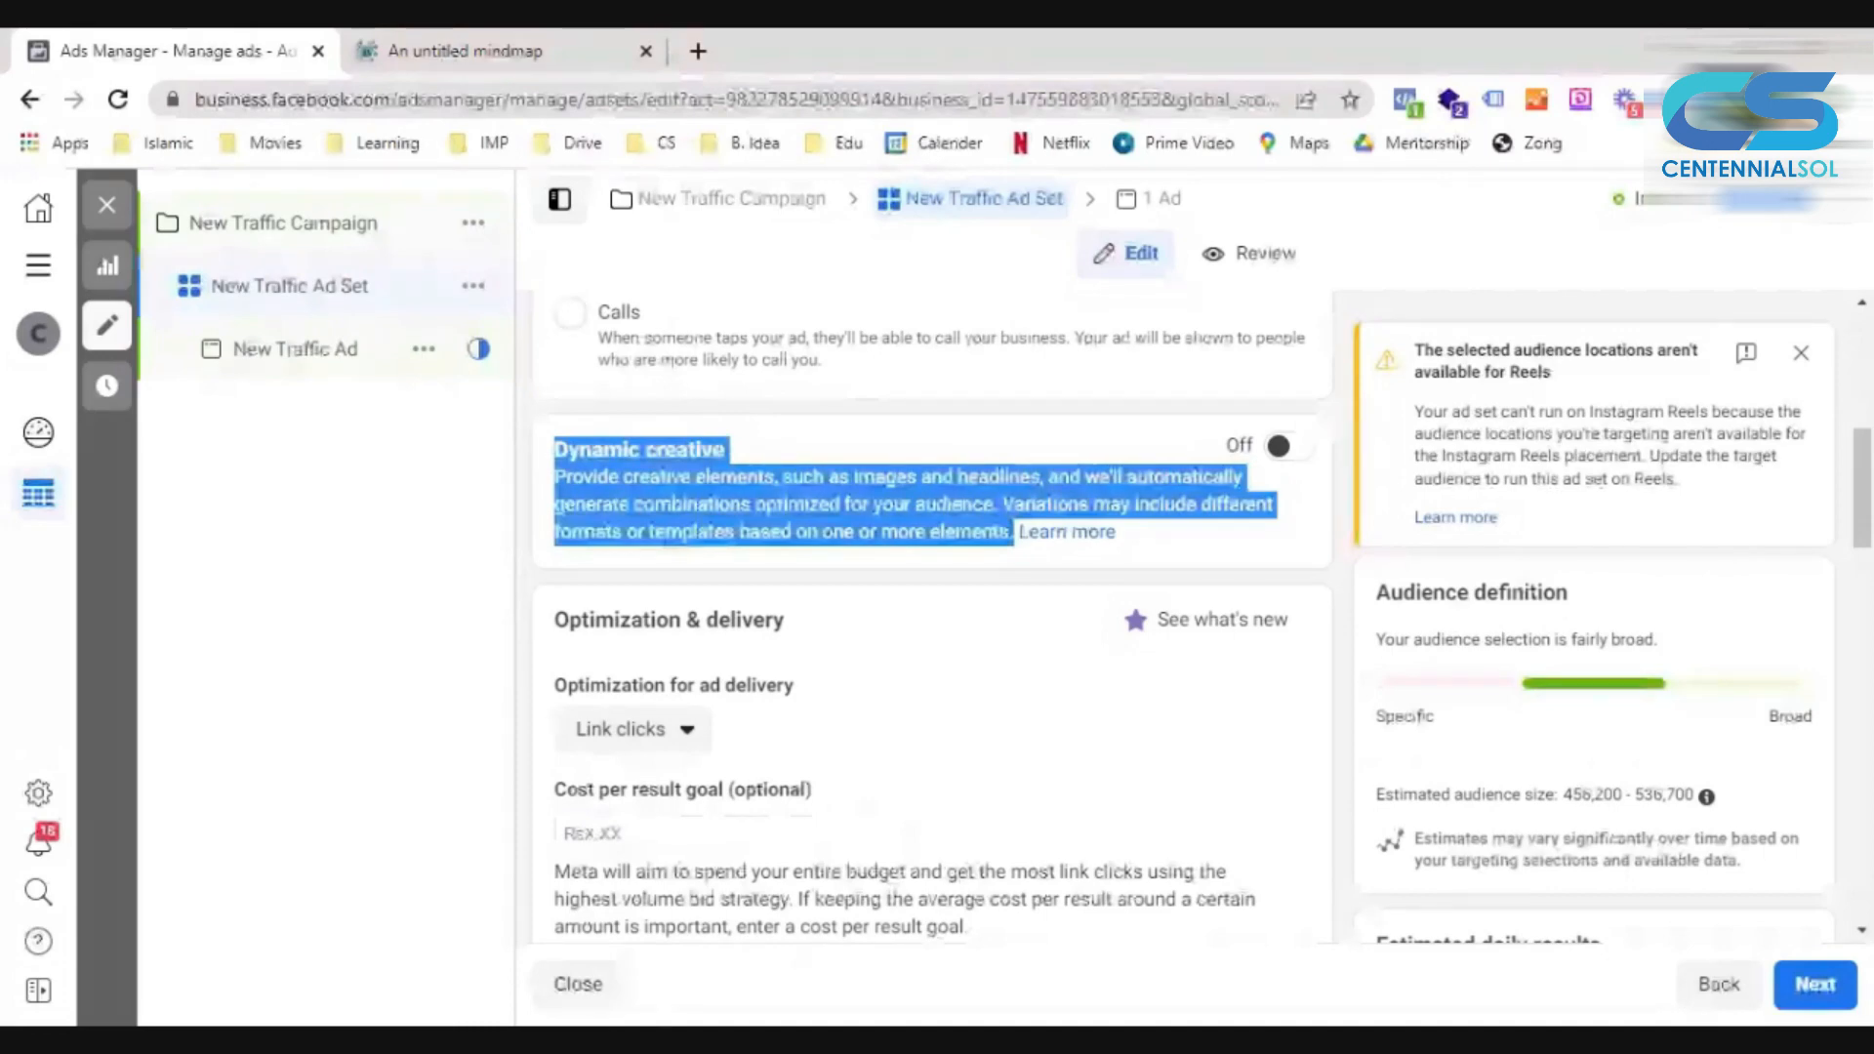
Open New Traffic Ad and review its identity, ad setup, media, primary text, headline and description fields.
{"action": "left_click", "coordinate": [1149, 205]}
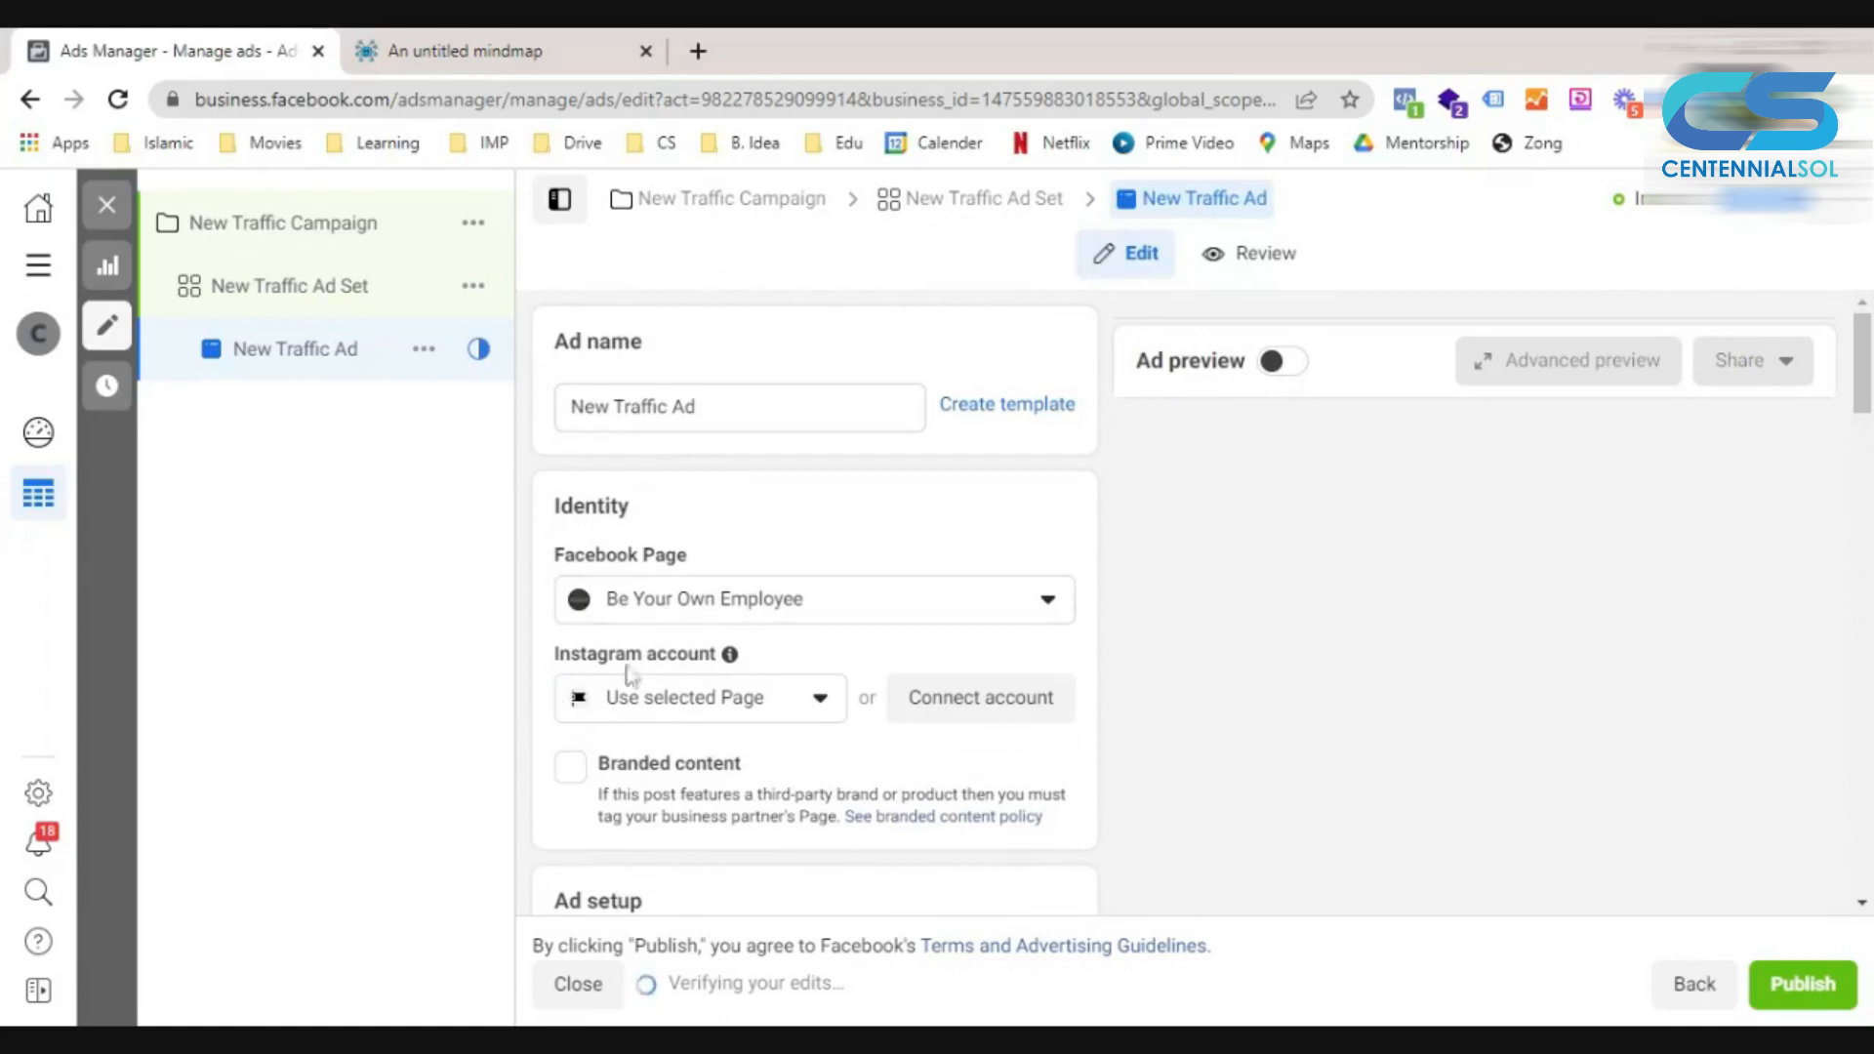
{"action": "scroll", "coordinate": [696, 585], "scroll_direction": "down", "scroll_amount": 5}
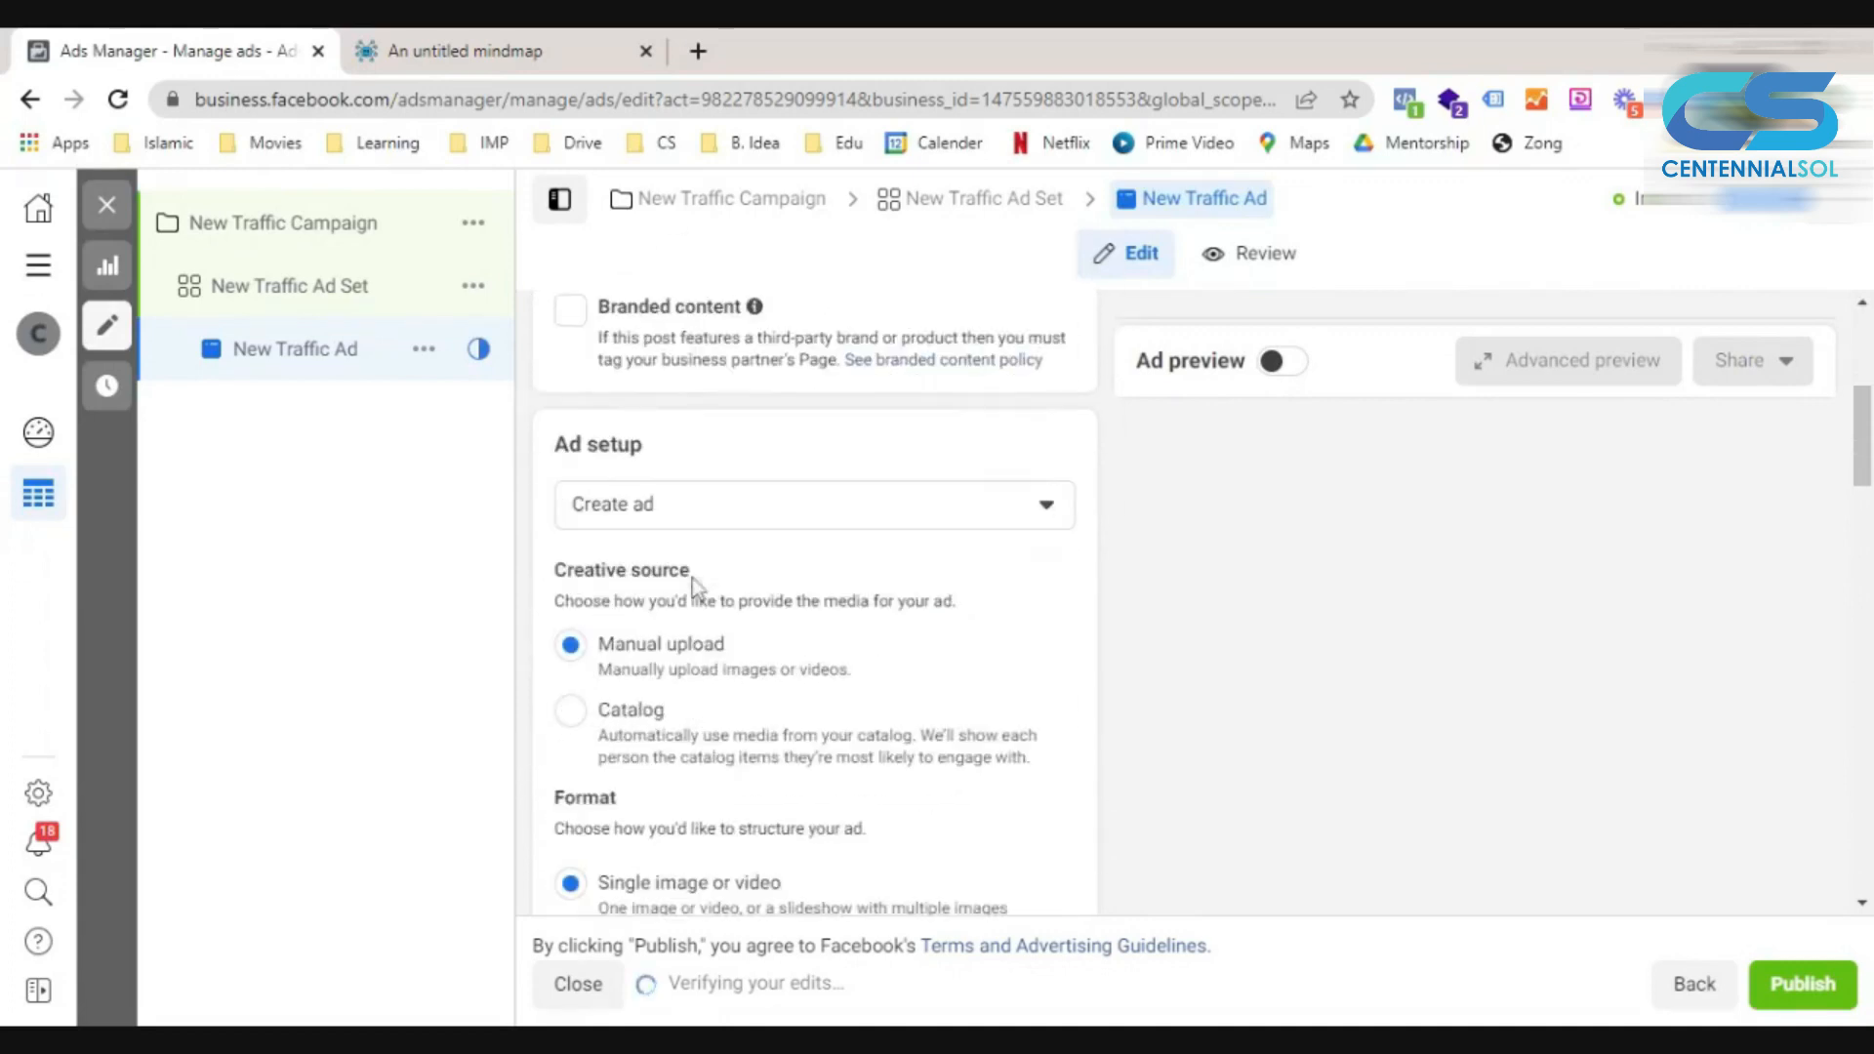
{"action": "scroll", "coordinate": [698, 586], "scroll_direction": "down", "scroll_amount": 2}
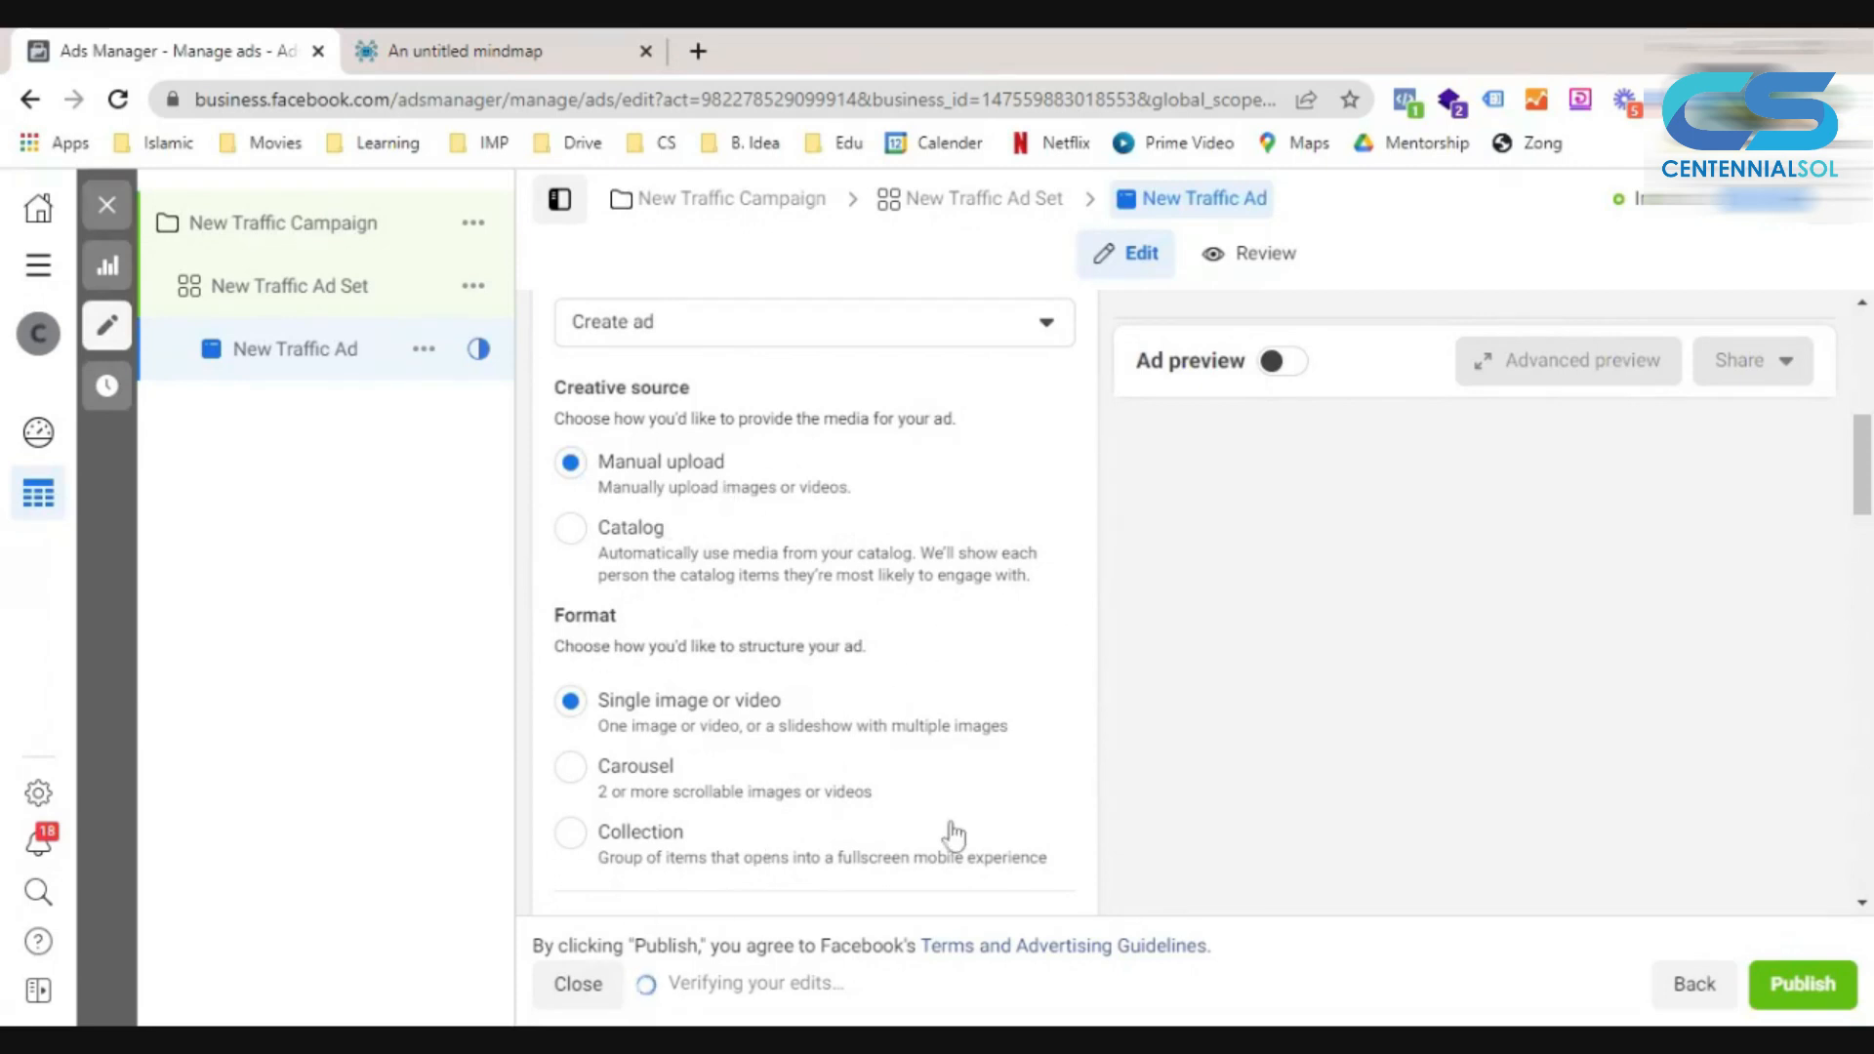
{"action": "scroll", "coordinate": [954, 836], "scroll_direction": "down", "scroll_amount": 7}
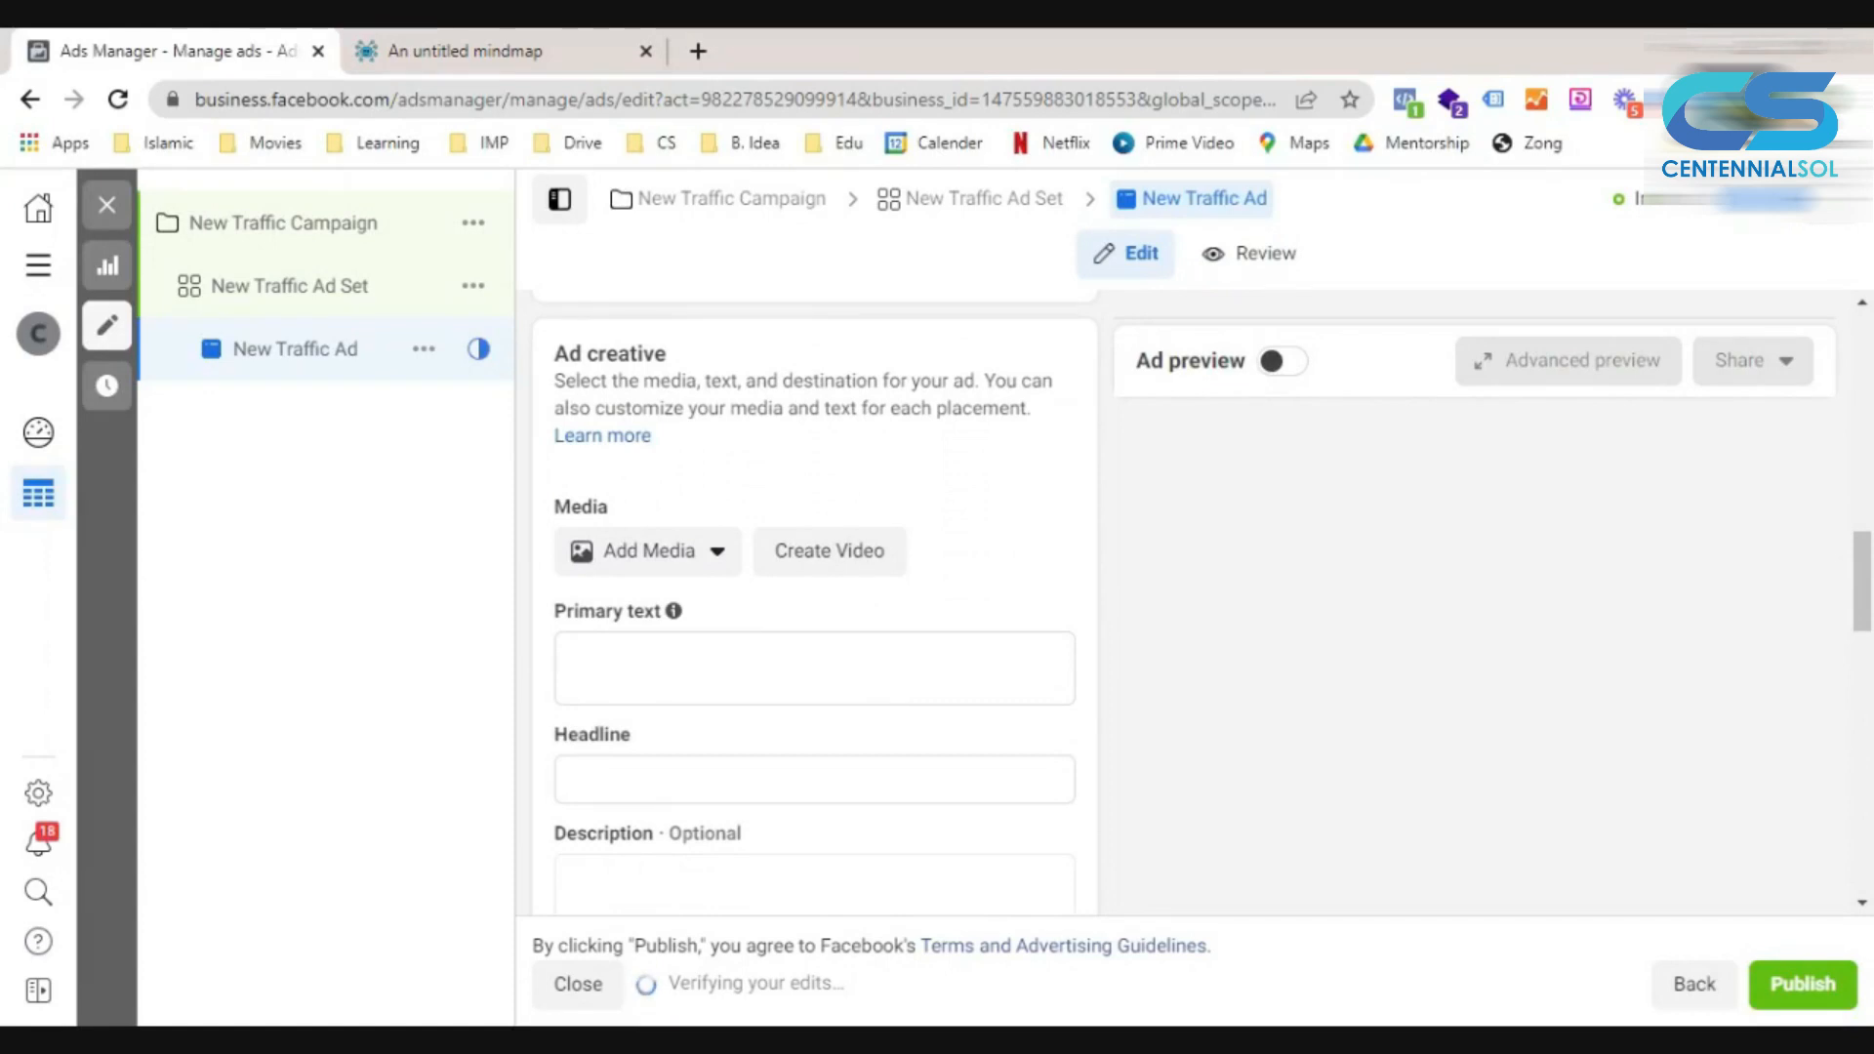
{"action": "scroll", "coordinate": [814, 586], "scroll_direction": "down", "scroll_amount": 2}
{"action": "left_click", "coordinate": [814, 688]}
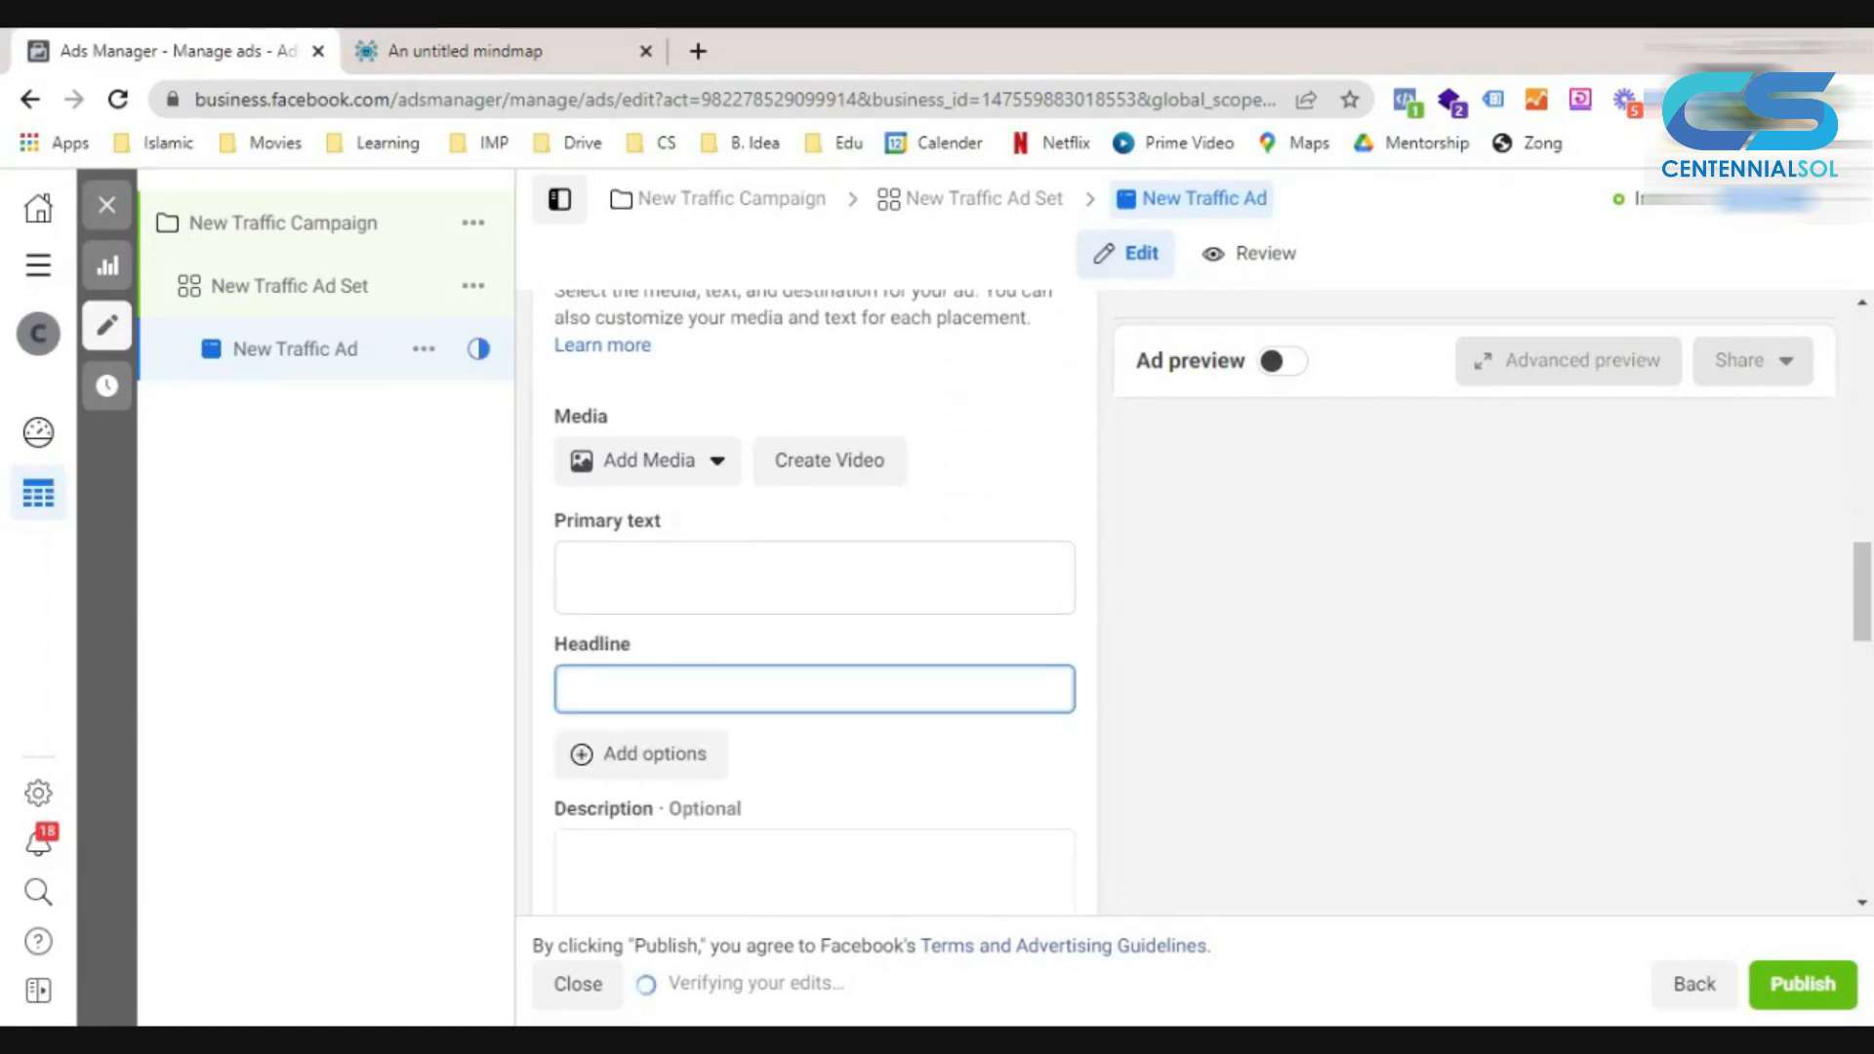
{"action": "left_click", "coordinate": [615, 577]}
{"action": "scroll", "coordinate": [615, 686], "scroll_direction": "down", "scroll_amount": 3}
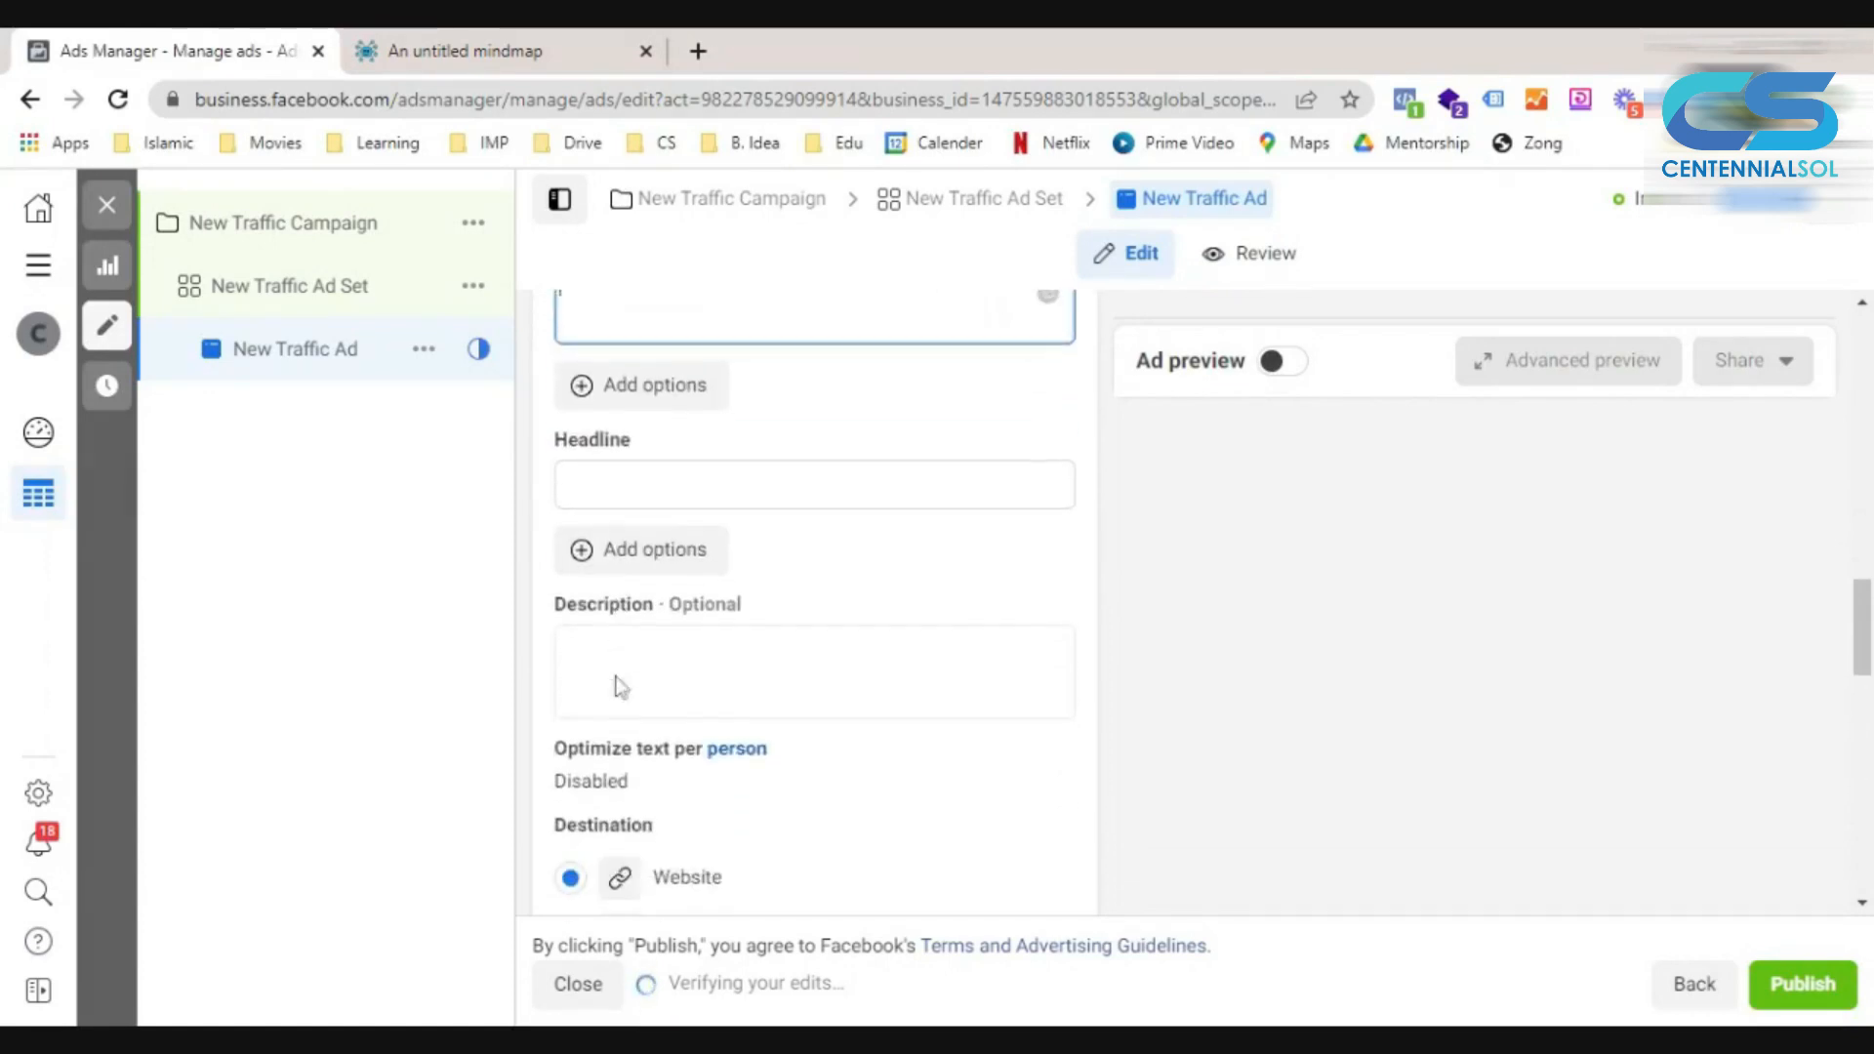
{"action": "left_click", "coordinate": [617, 686]}
Review the ad's destination, website URL, call to action, languages and tracking settings, ending back at the Ad creative section.
{"action": "scroll", "coordinate": [635, 713], "scroll_direction": "down", "scroll_amount": 4}
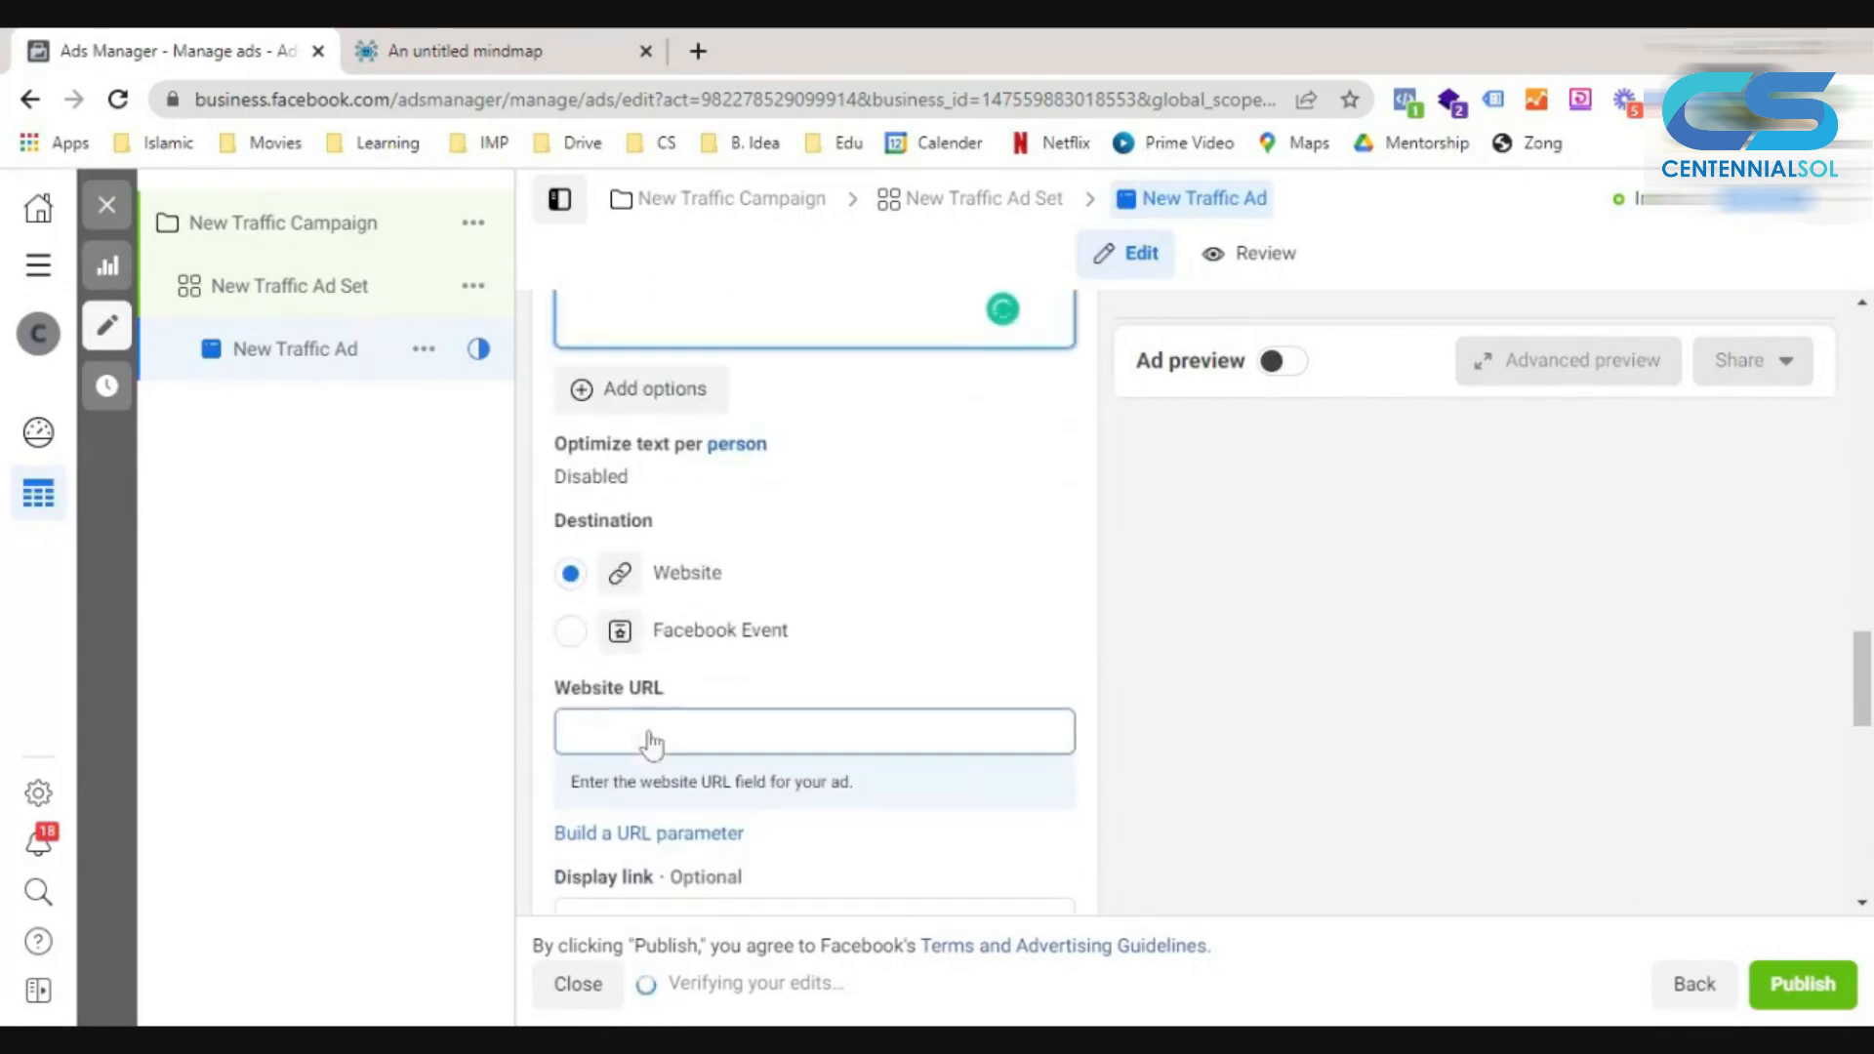
{"action": "left_click", "coordinate": [651, 734]}
{"action": "scroll", "coordinate": [900, 641], "scroll_direction": "down", "scroll_amount": 3}
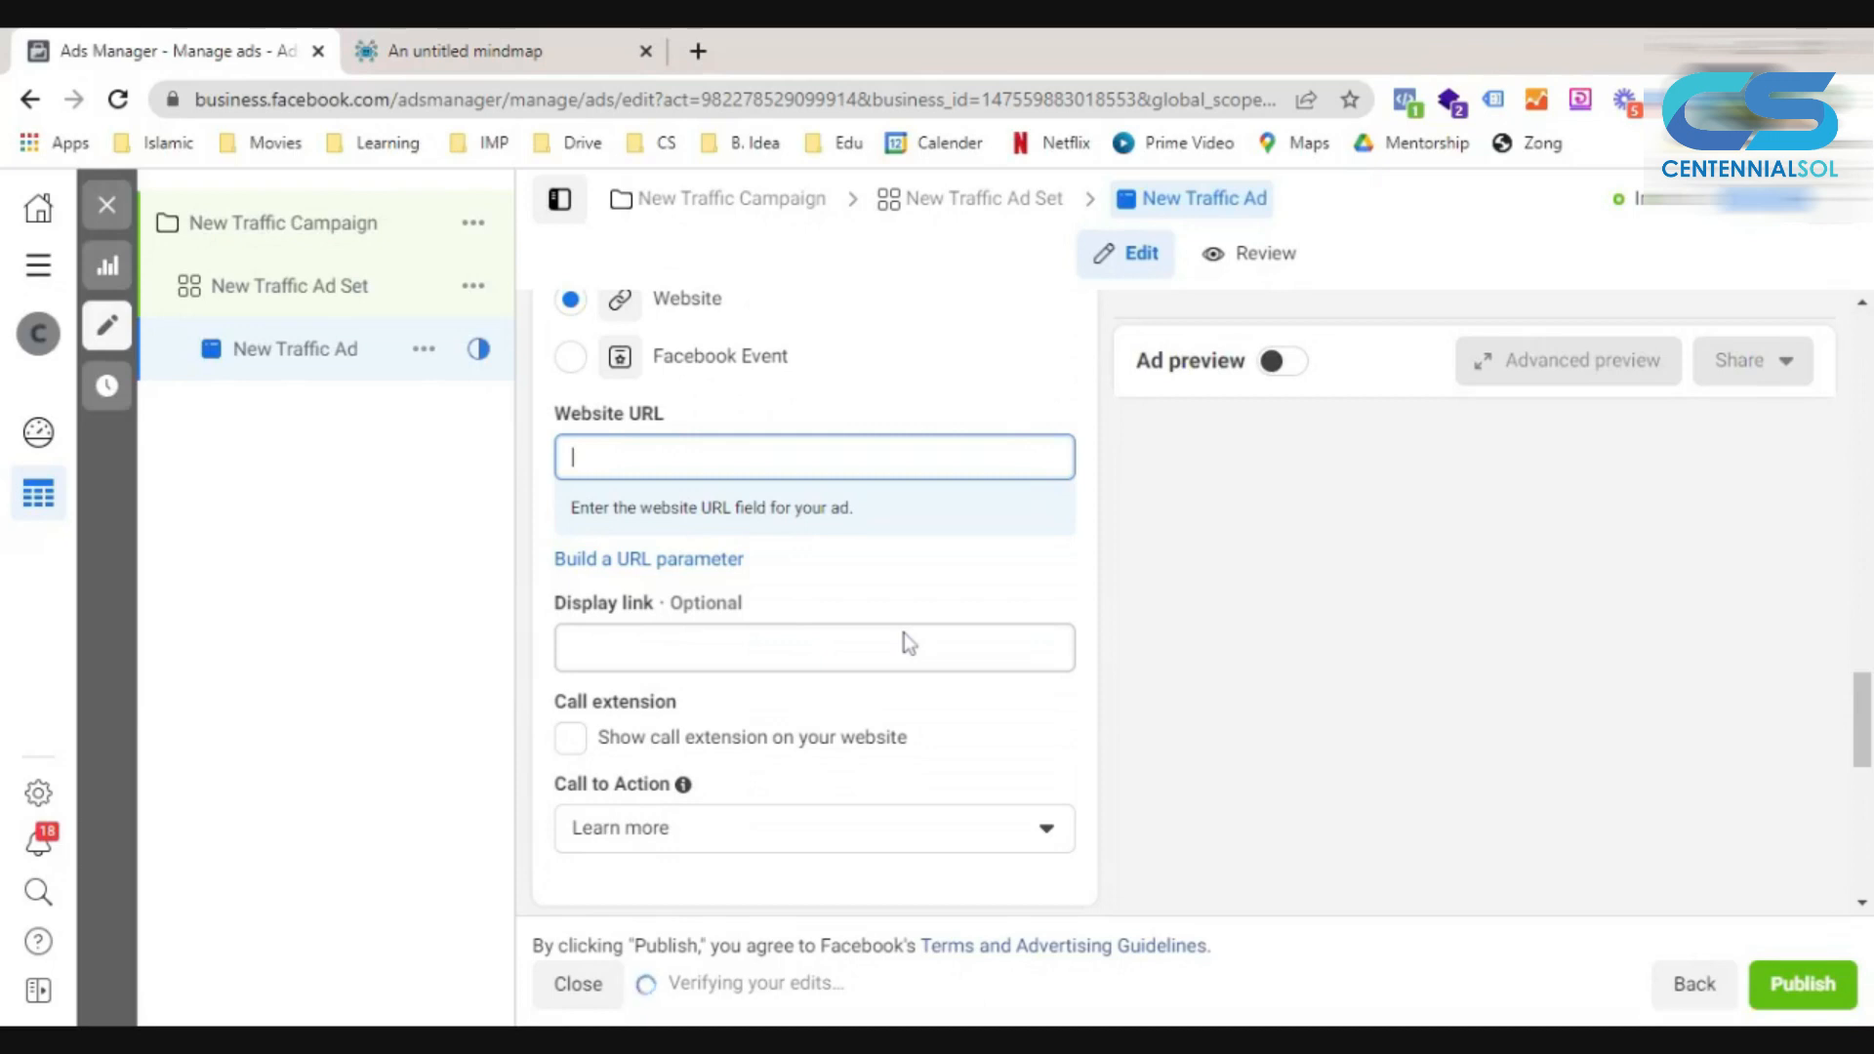
{"action": "scroll", "coordinate": [856, 709], "scroll_direction": "down", "scroll_amount": 1}
{"action": "scroll", "coordinate": [857, 710], "scroll_direction": "down", "scroll_amount": 4}
{"action": "scroll", "coordinate": [836, 661], "scroll_direction": "down", "scroll_amount": 3}
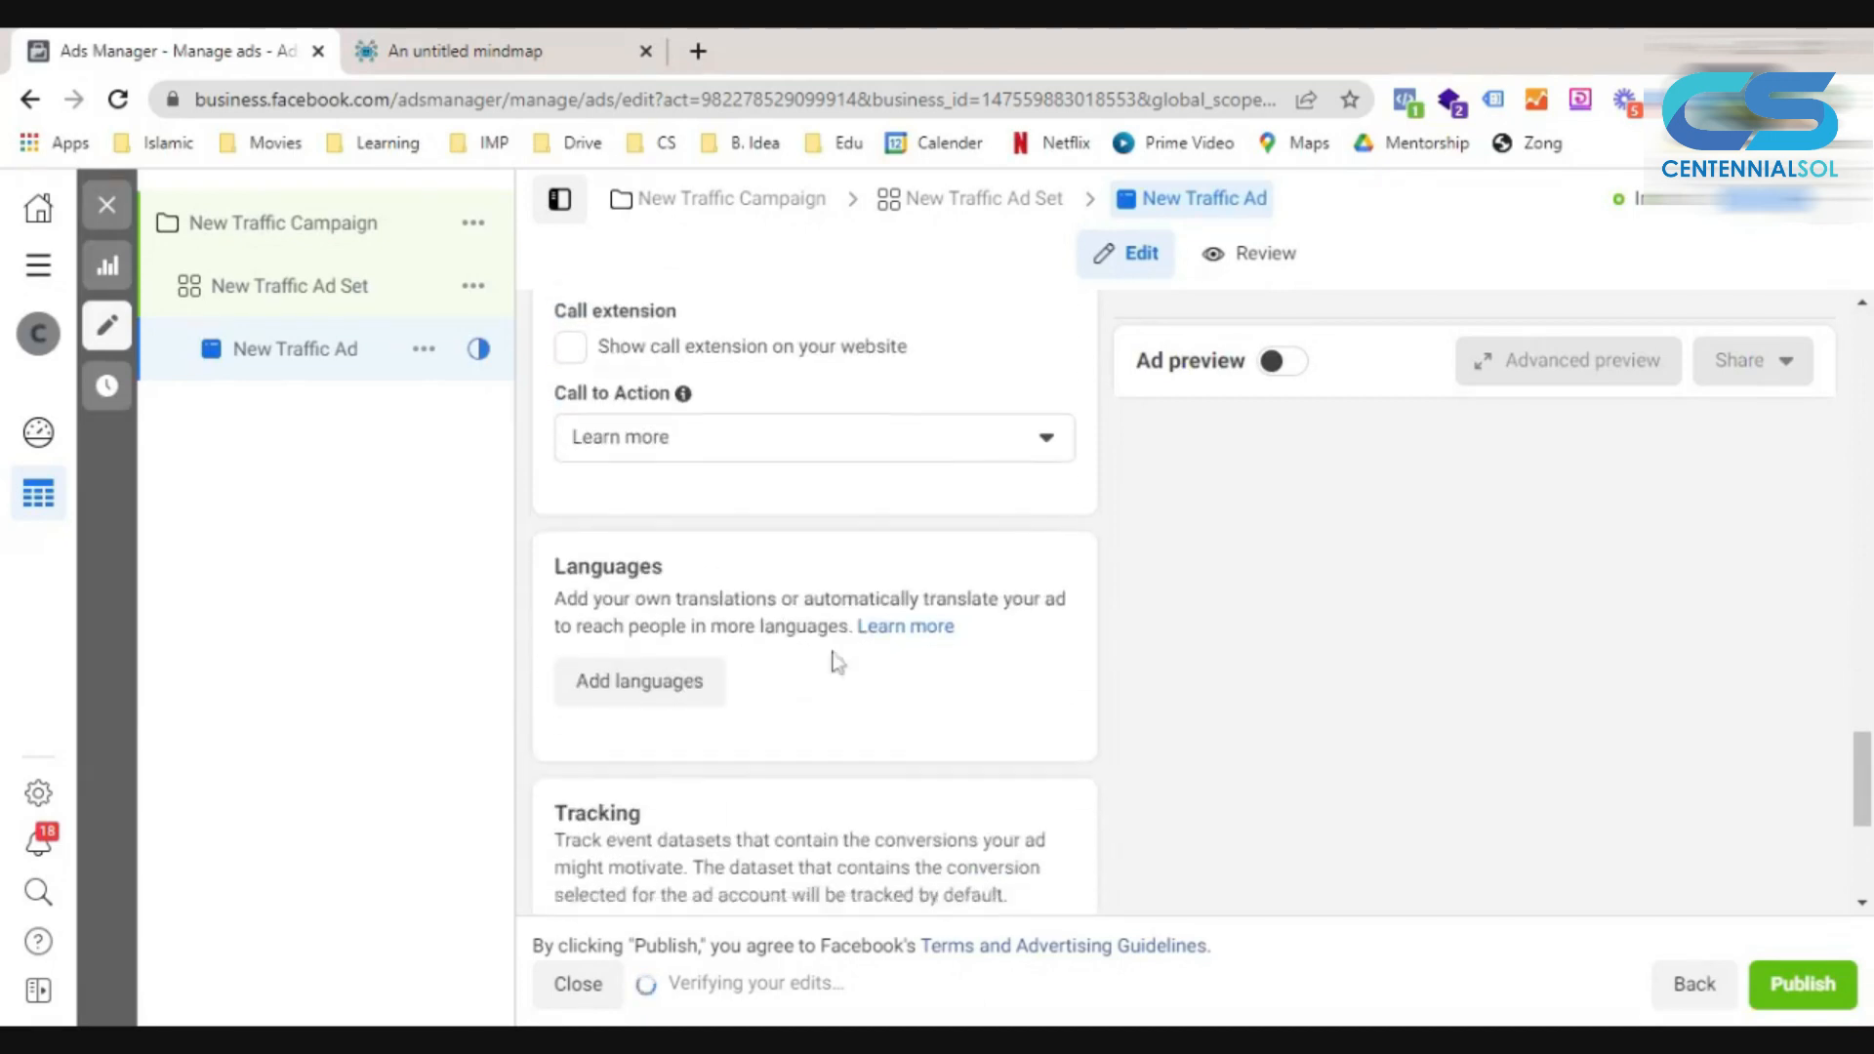
{"action": "scroll", "coordinate": [771, 748], "scroll_direction": "down", "scroll_amount": 2}
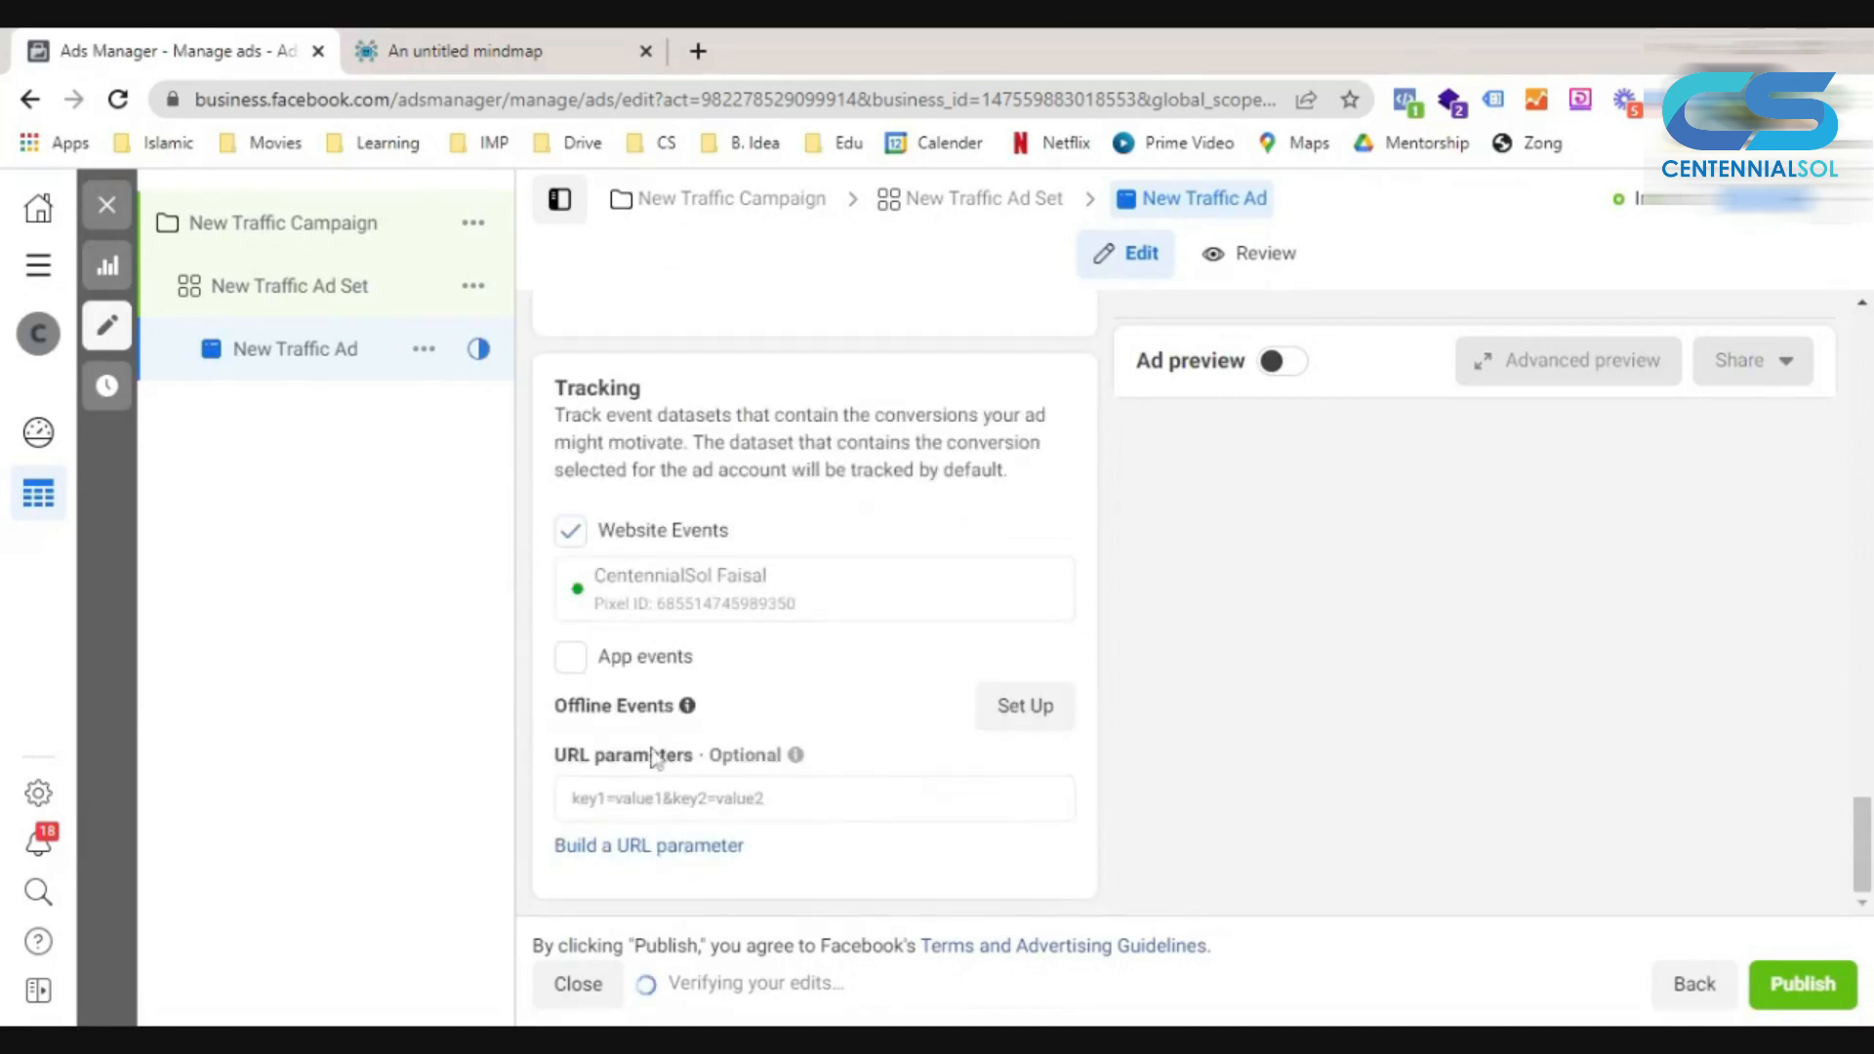
{"action": "scroll", "coordinate": [752, 671], "scroll_direction": "up", "scroll_amount": 15}
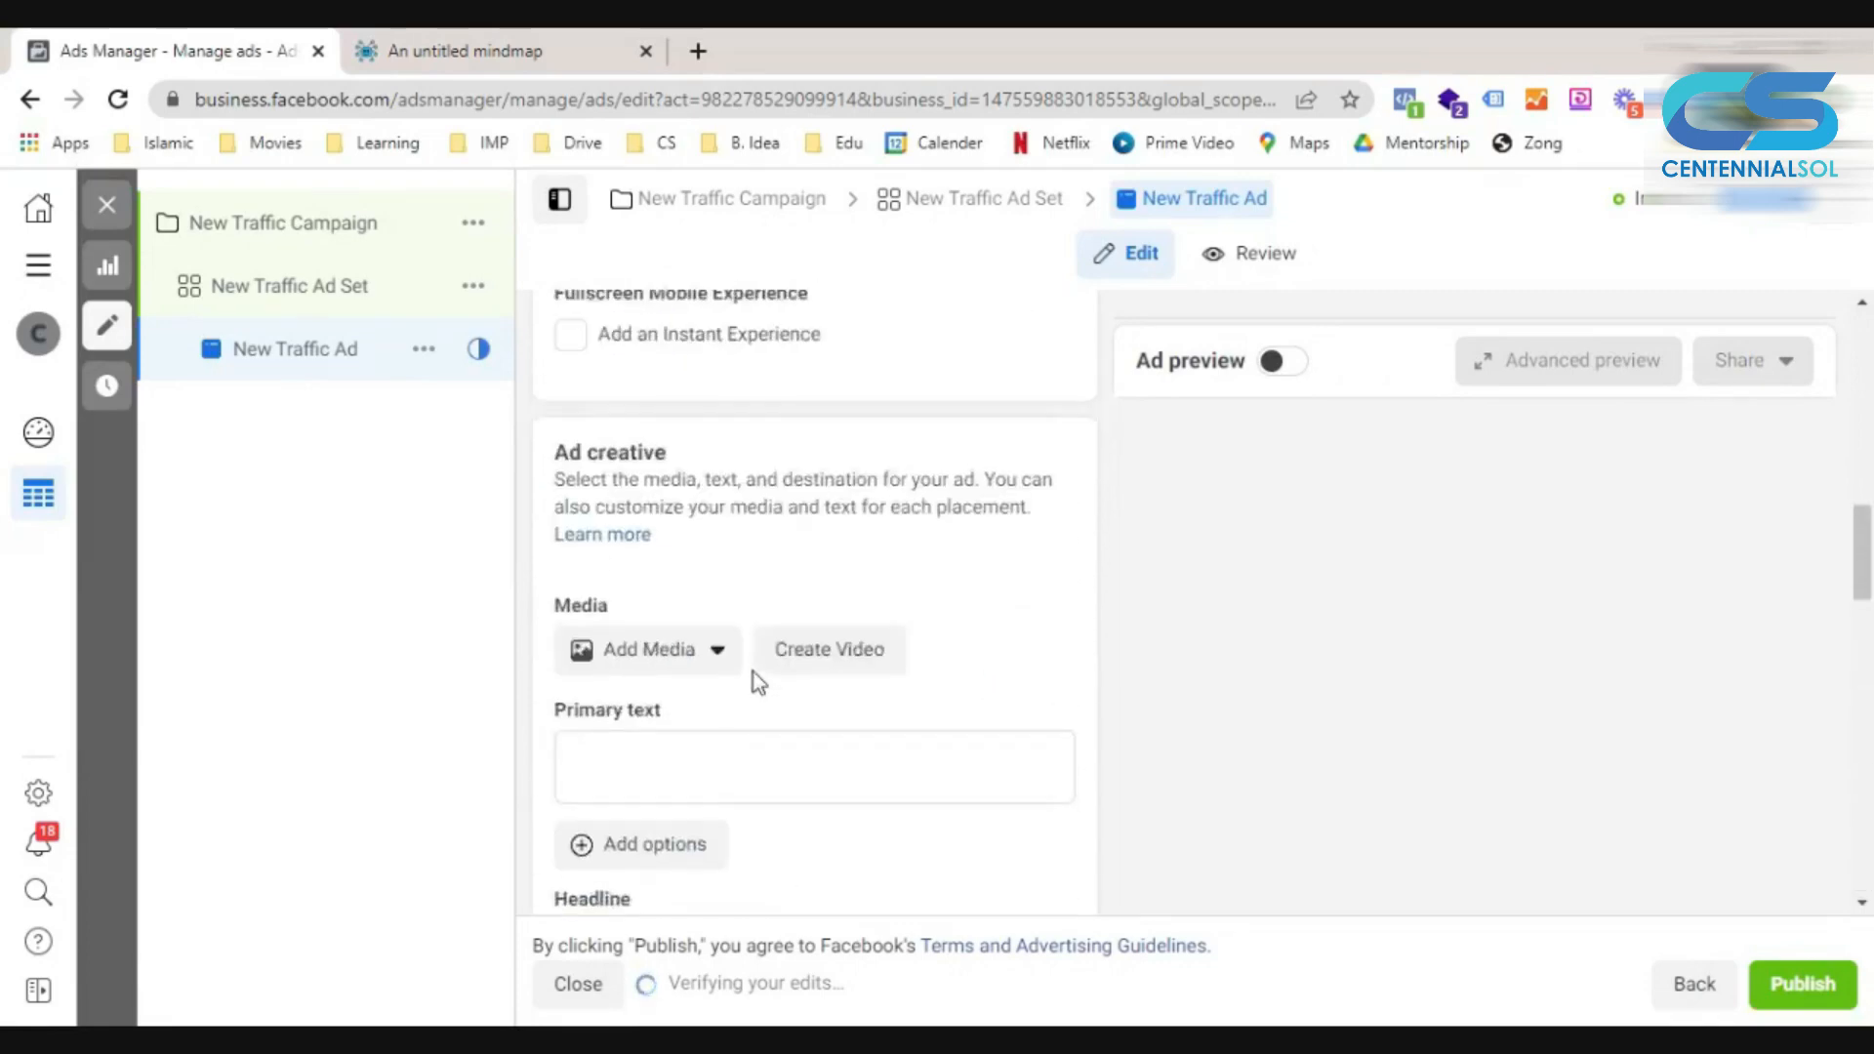
Revisit the ad set's Dynamic creative option and compare it with the ad's media and text fields.
{"action": "left_click", "coordinate": [975, 225]}
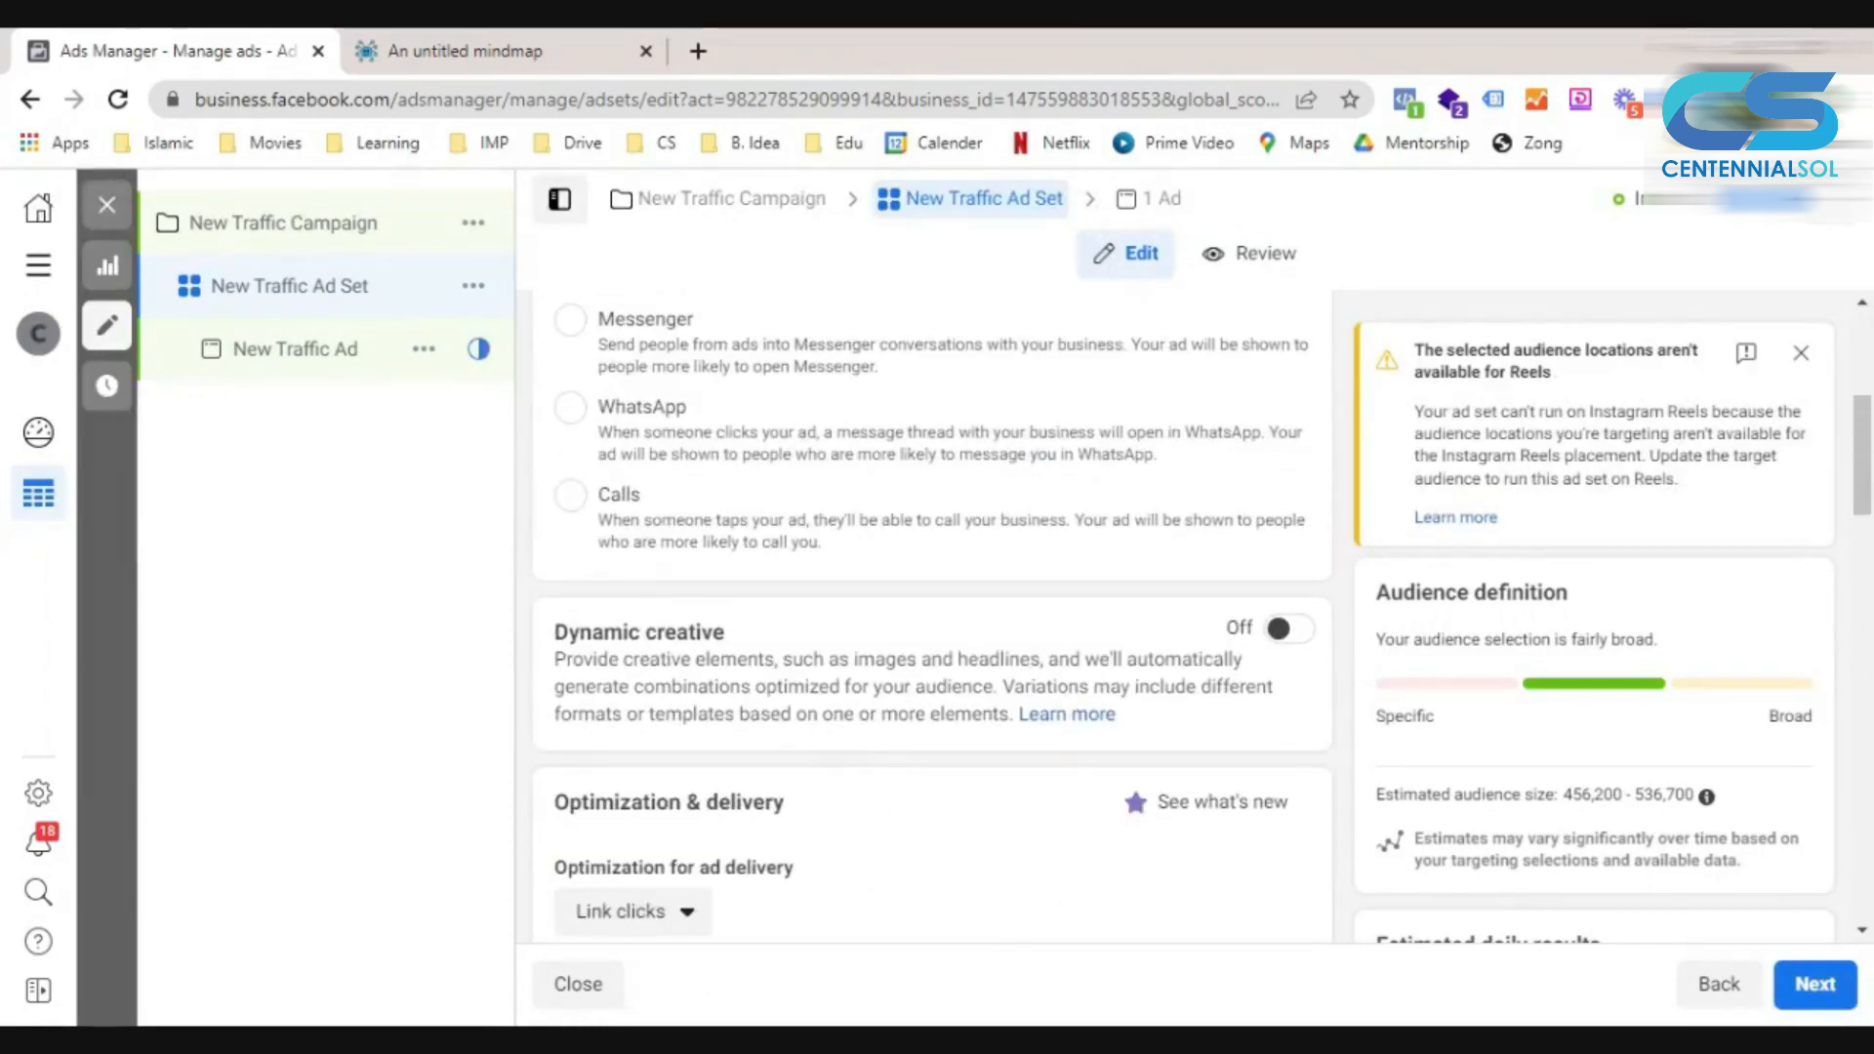
{"action": "left_click_drag", "start_coordinate": [554, 631], "coordinate": [800, 636]}
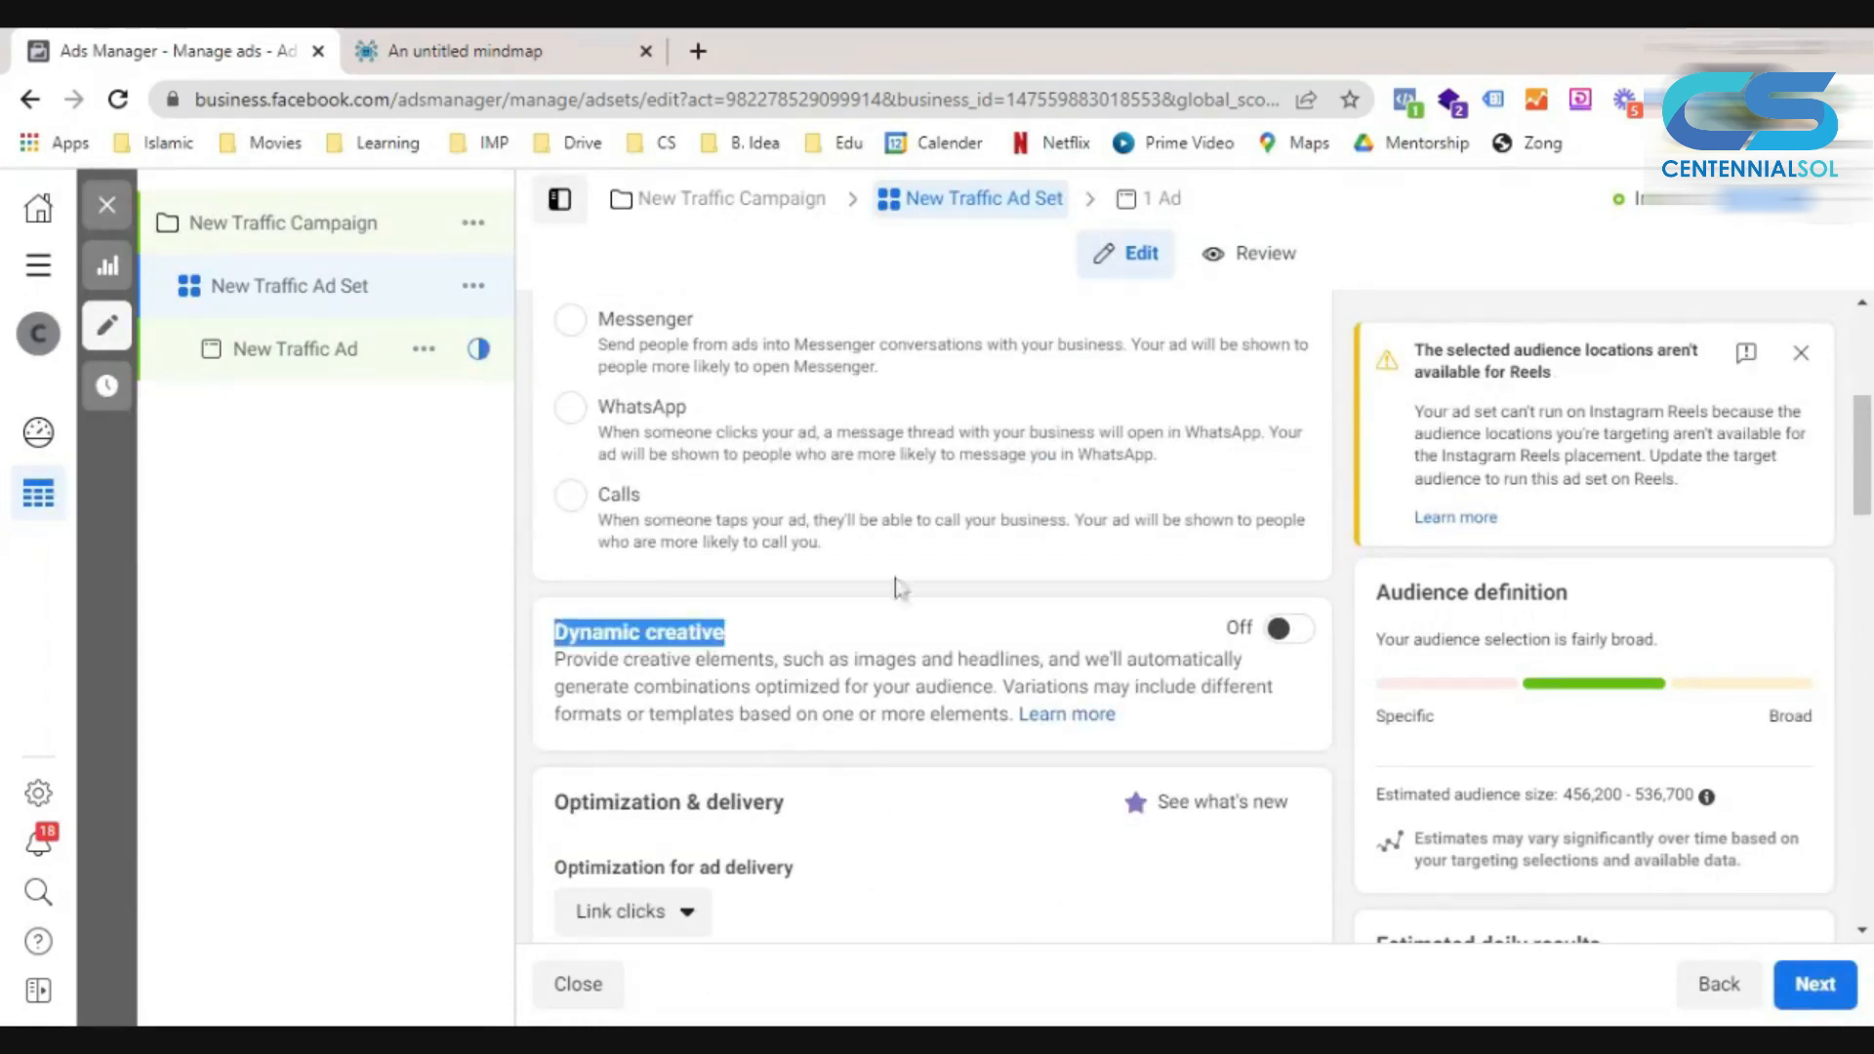
{"action": "left_click", "coordinate": [1159, 200]}
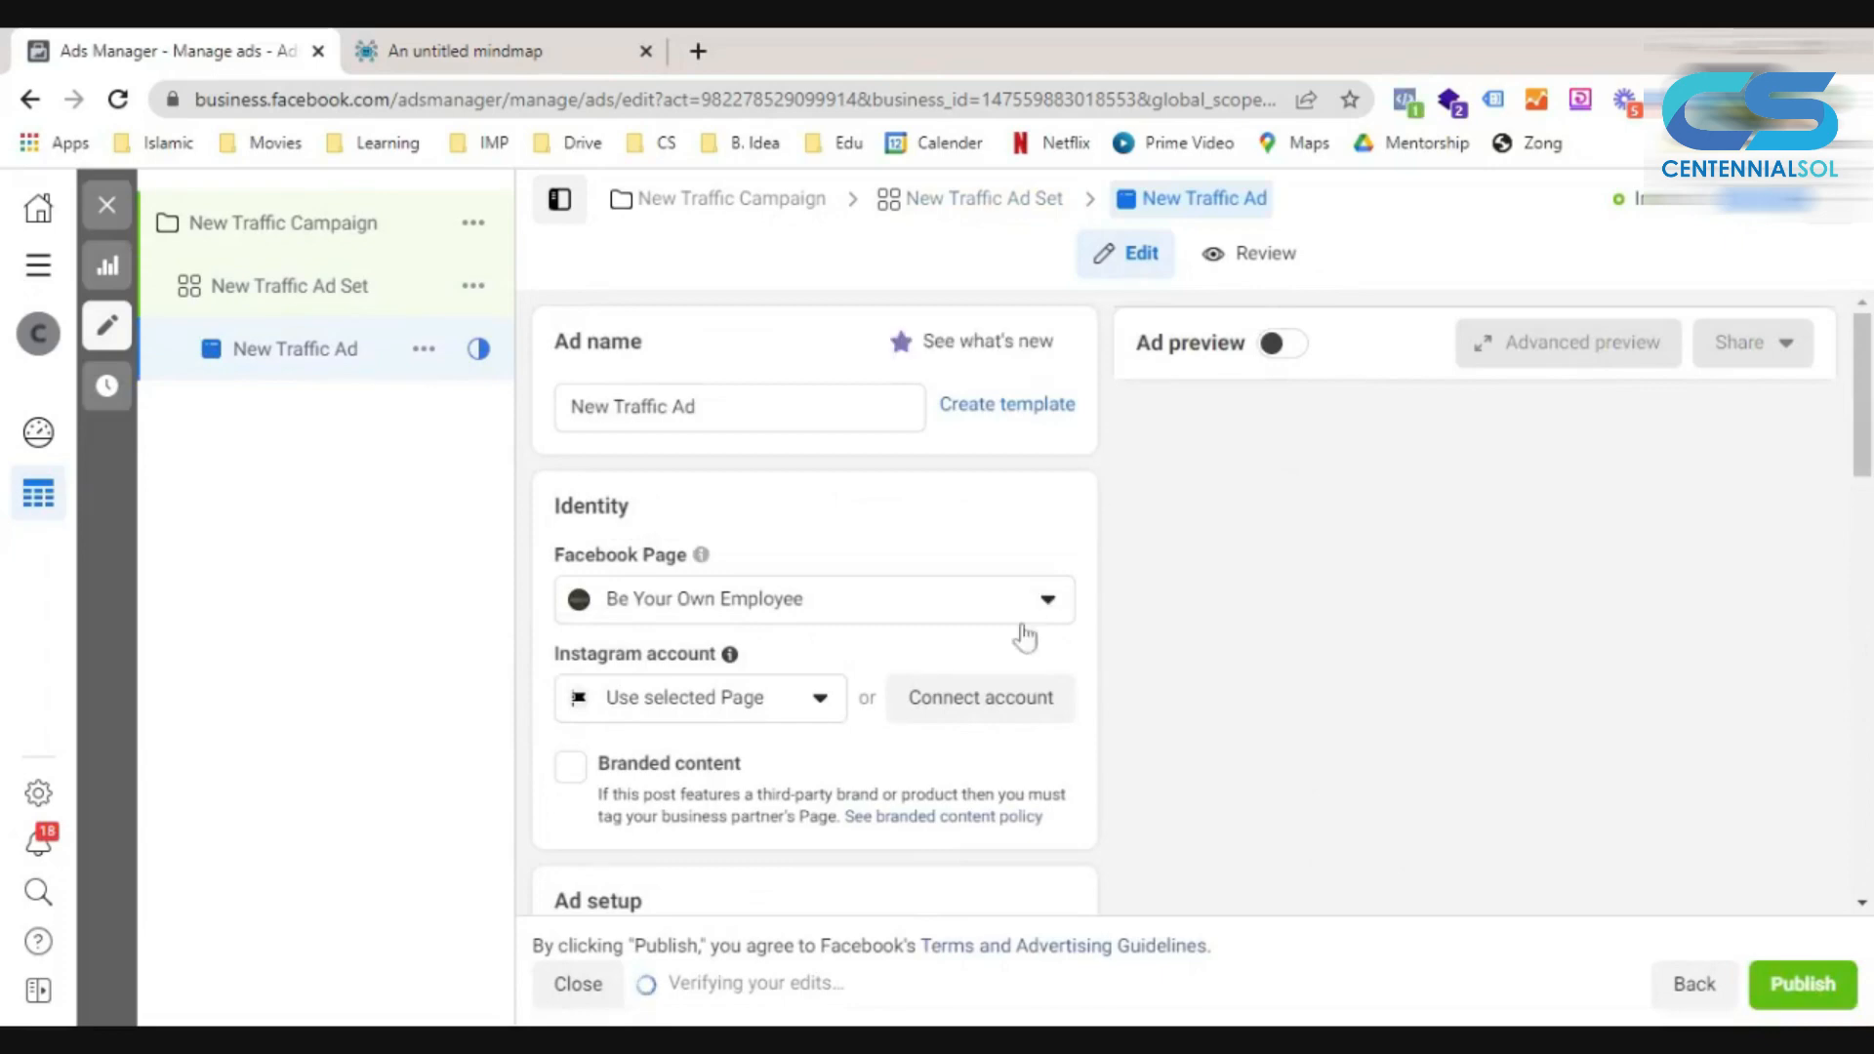
{"action": "scroll", "coordinate": [1045, 807], "scroll_direction": "down", "scroll_amount": 10}
{"action": "scroll", "coordinate": [1046, 803], "scroll_direction": "down", "scroll_amount": 8}
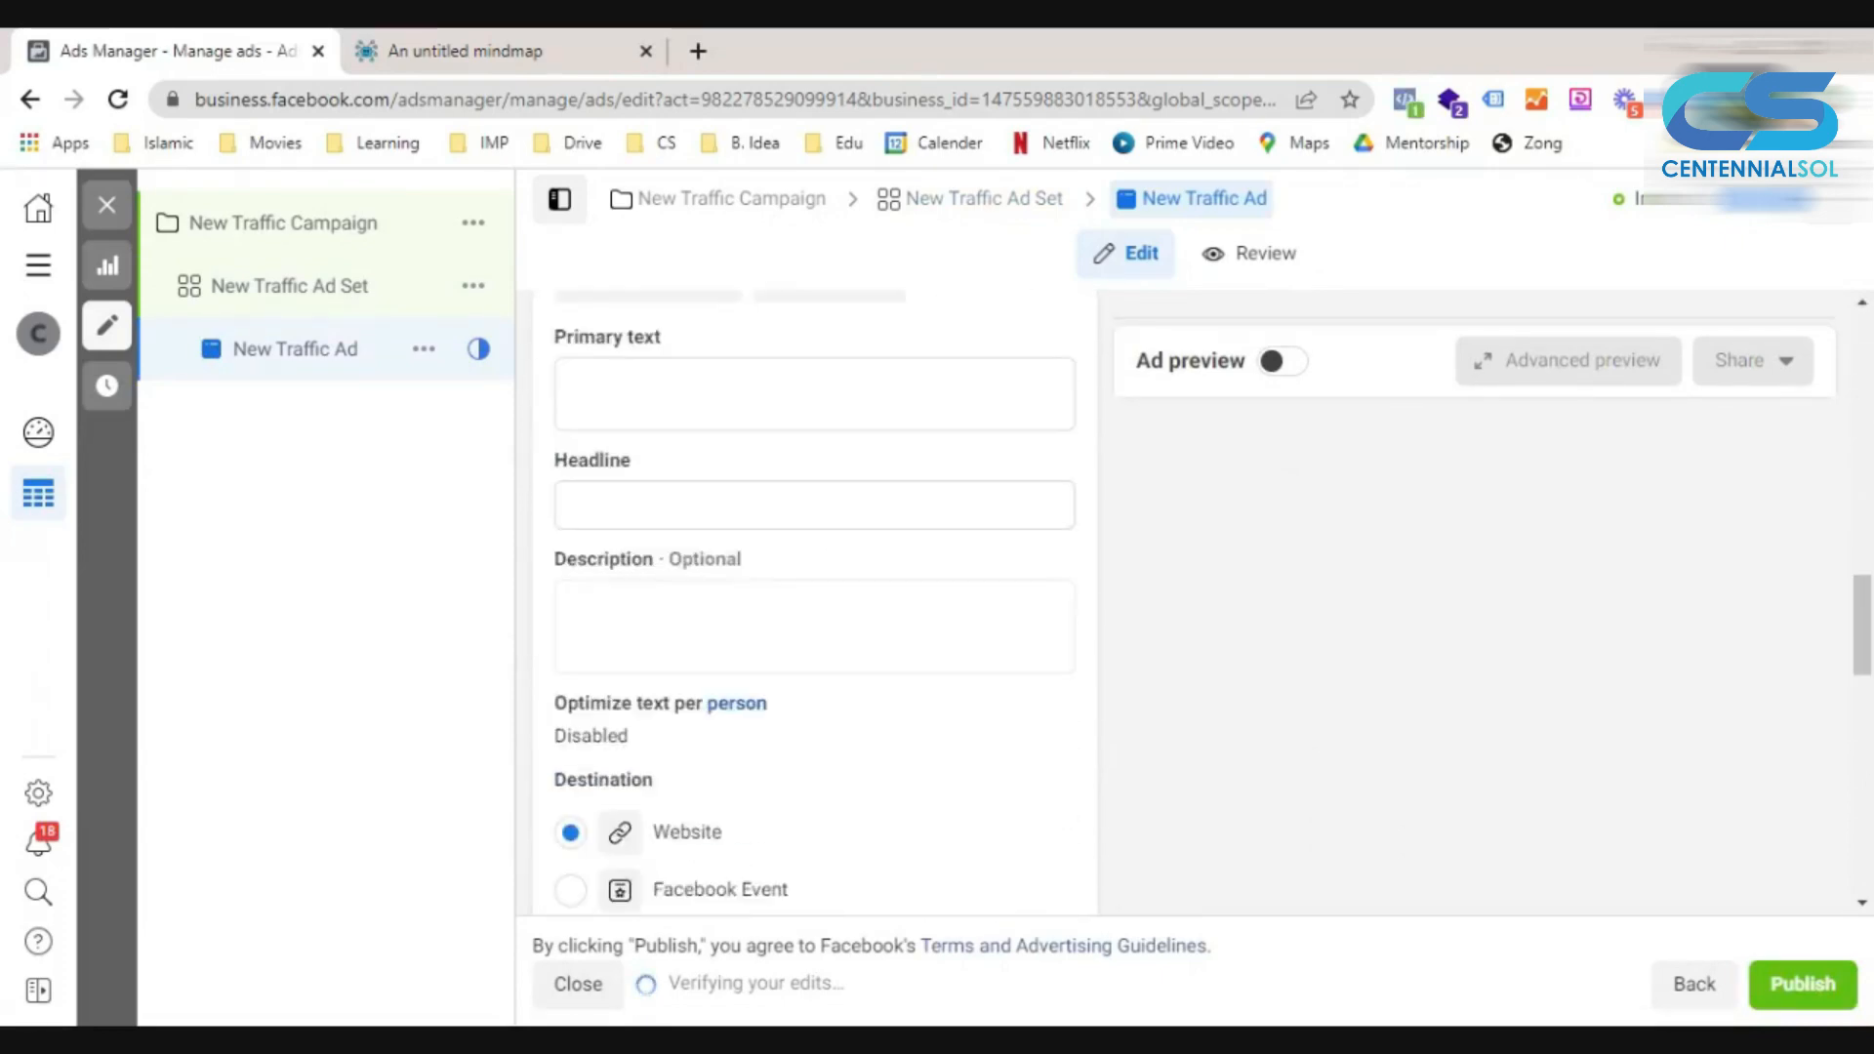
{"action": "scroll", "coordinate": [1045, 803], "scroll_direction": "up", "scroll_amount": 2}
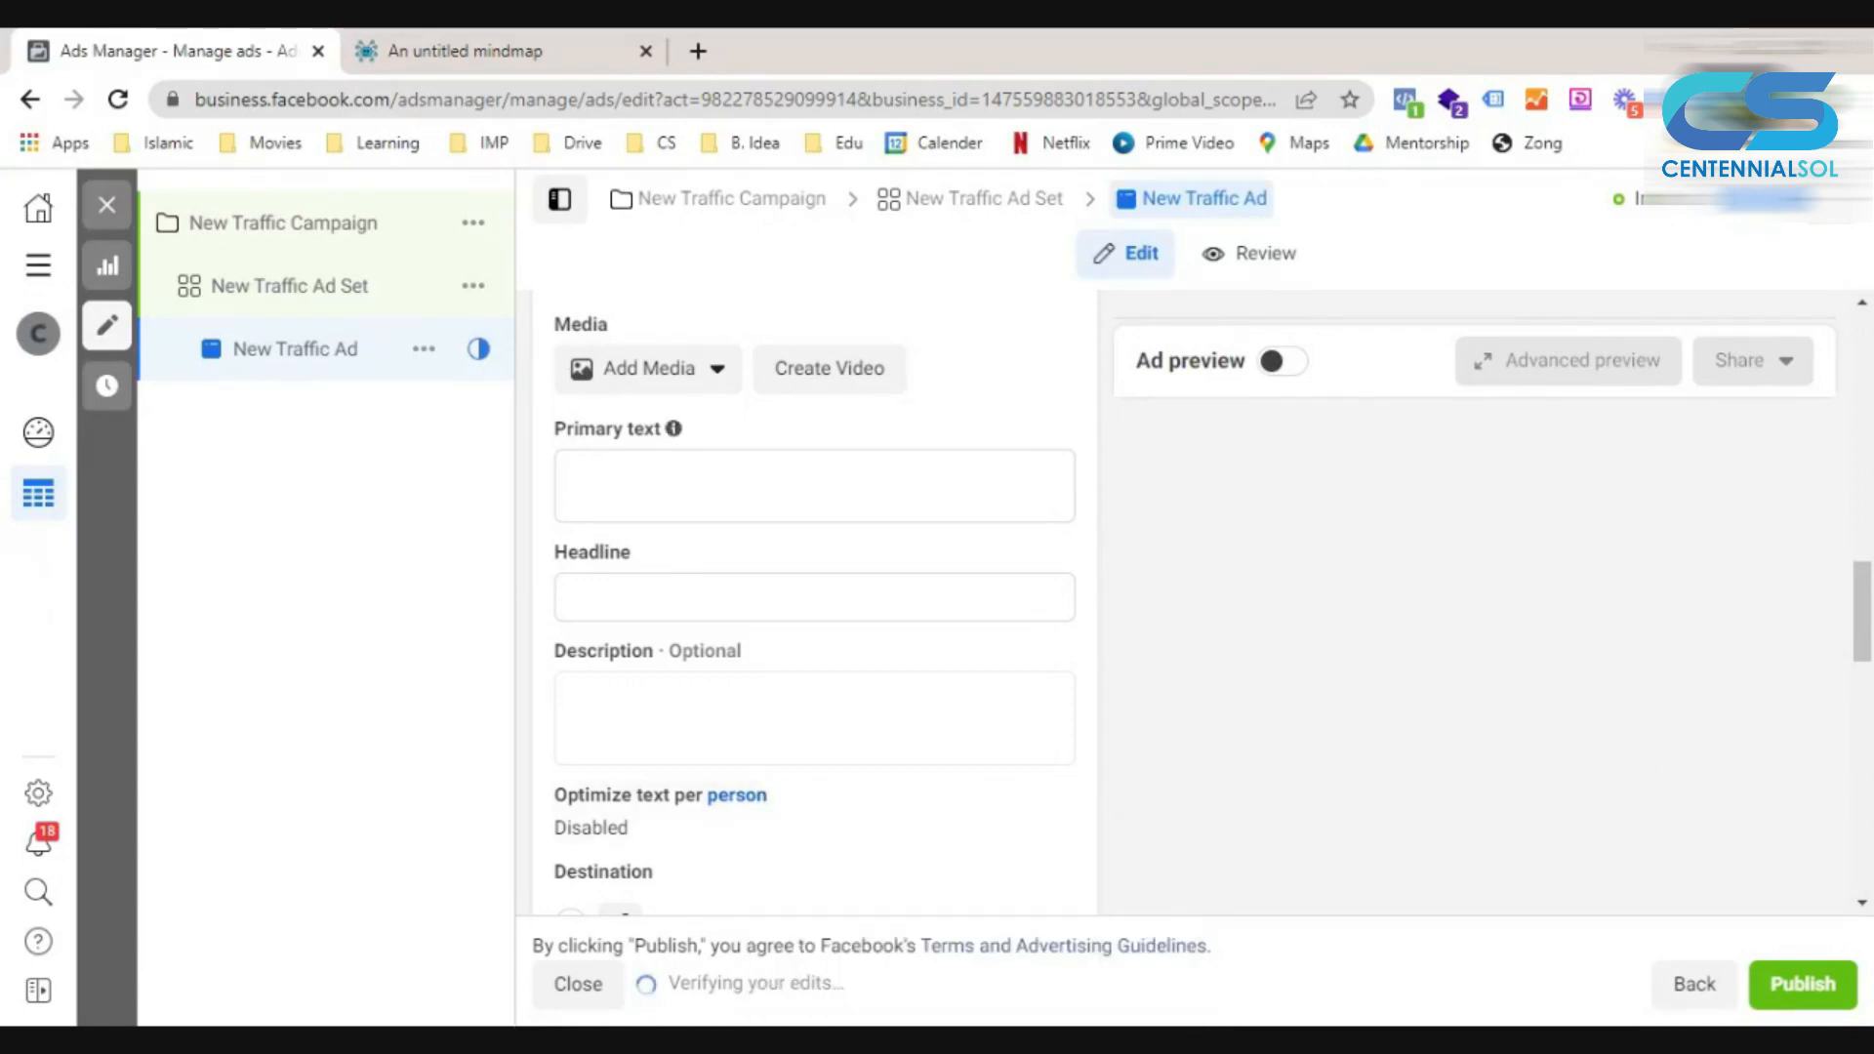
Turn on Dynamic creative for New Traffic Ad Set and accept the notice about creating ads with it.
{"action": "left_click", "coordinate": [972, 217]}
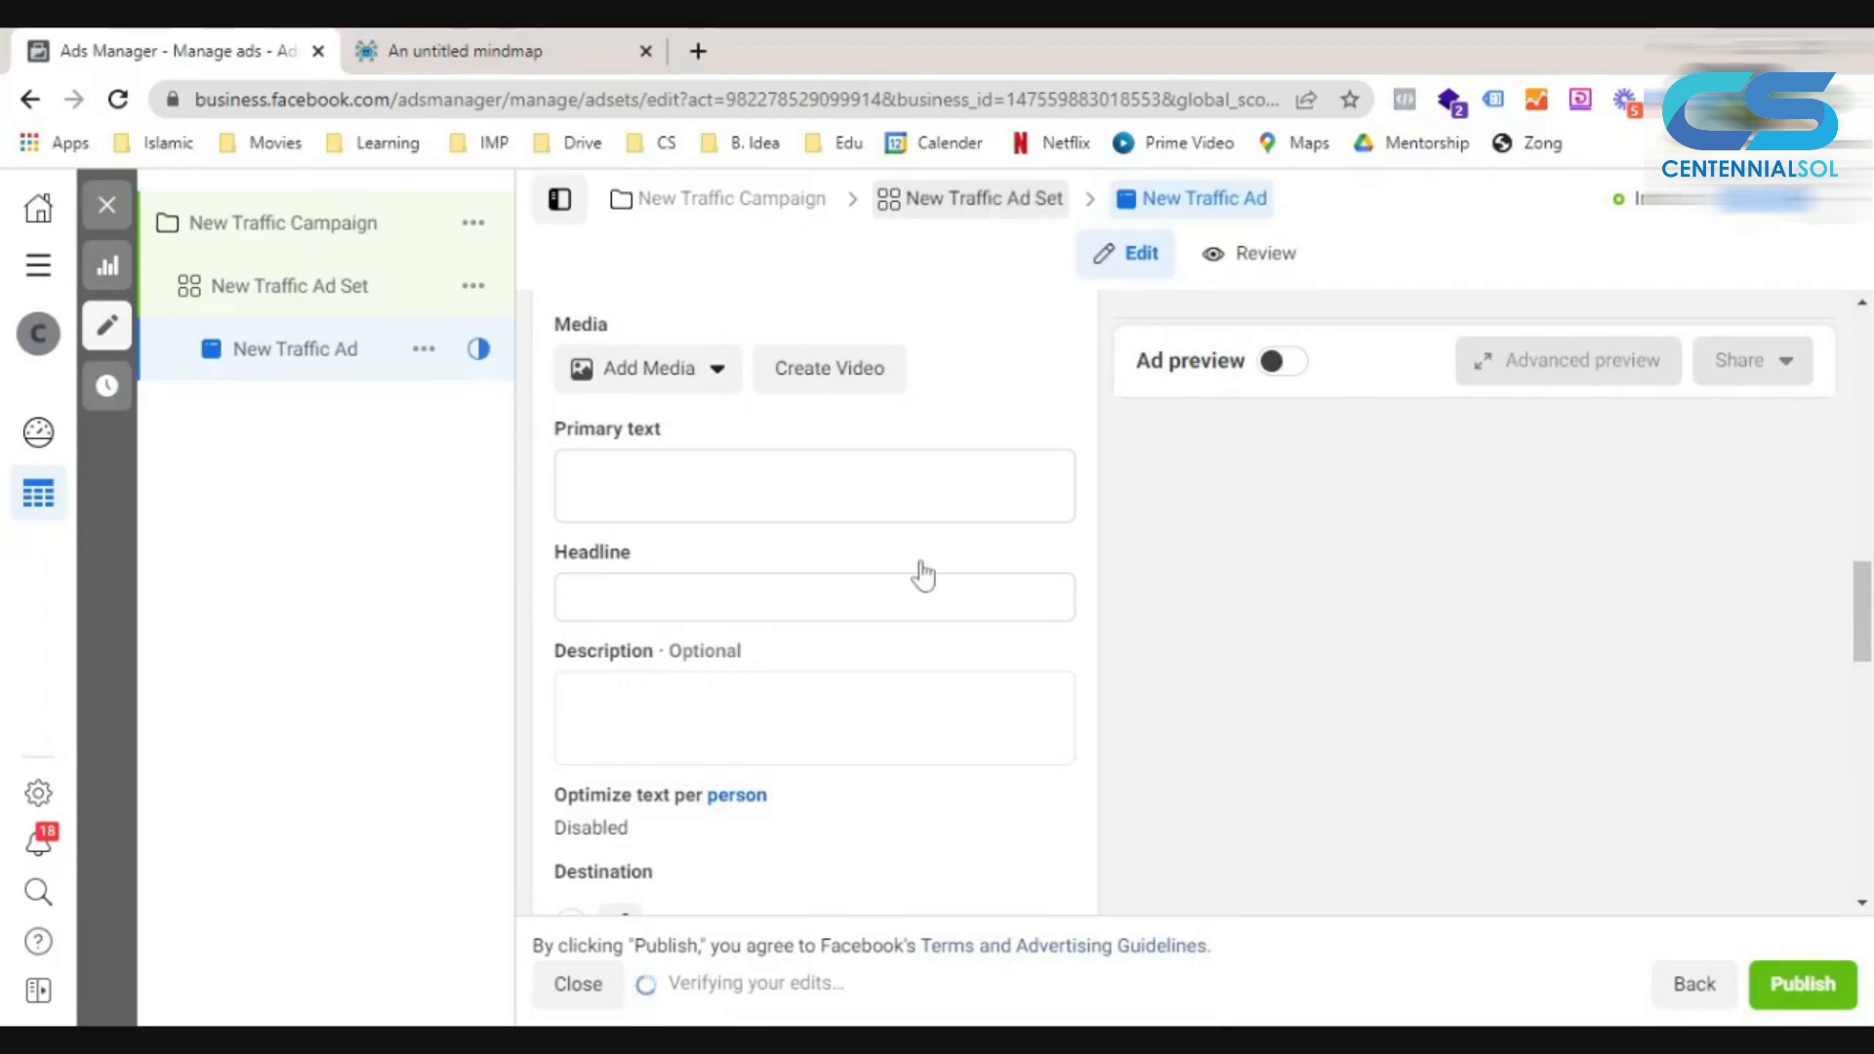
{"action": "scroll", "coordinate": [866, 698], "scroll_direction": "down", "scroll_amount": 6}
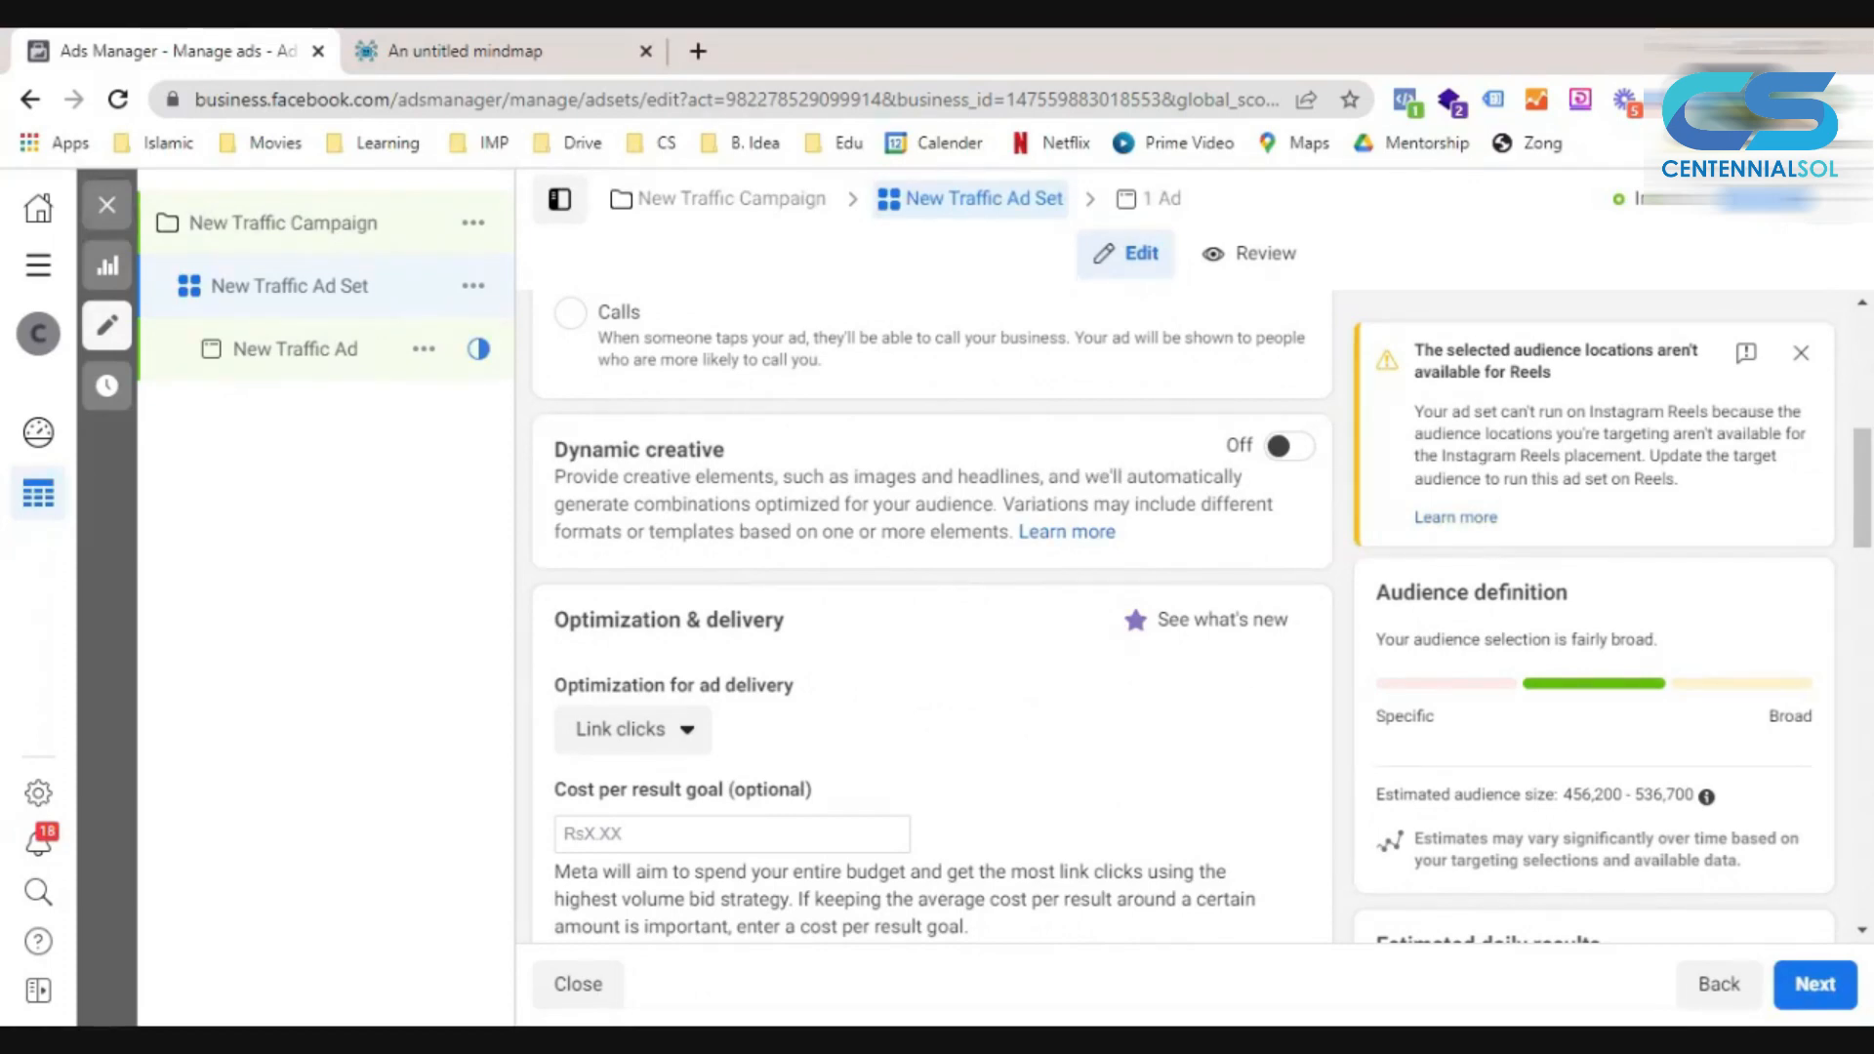
{"action": "left_click", "coordinate": [1279, 455]}
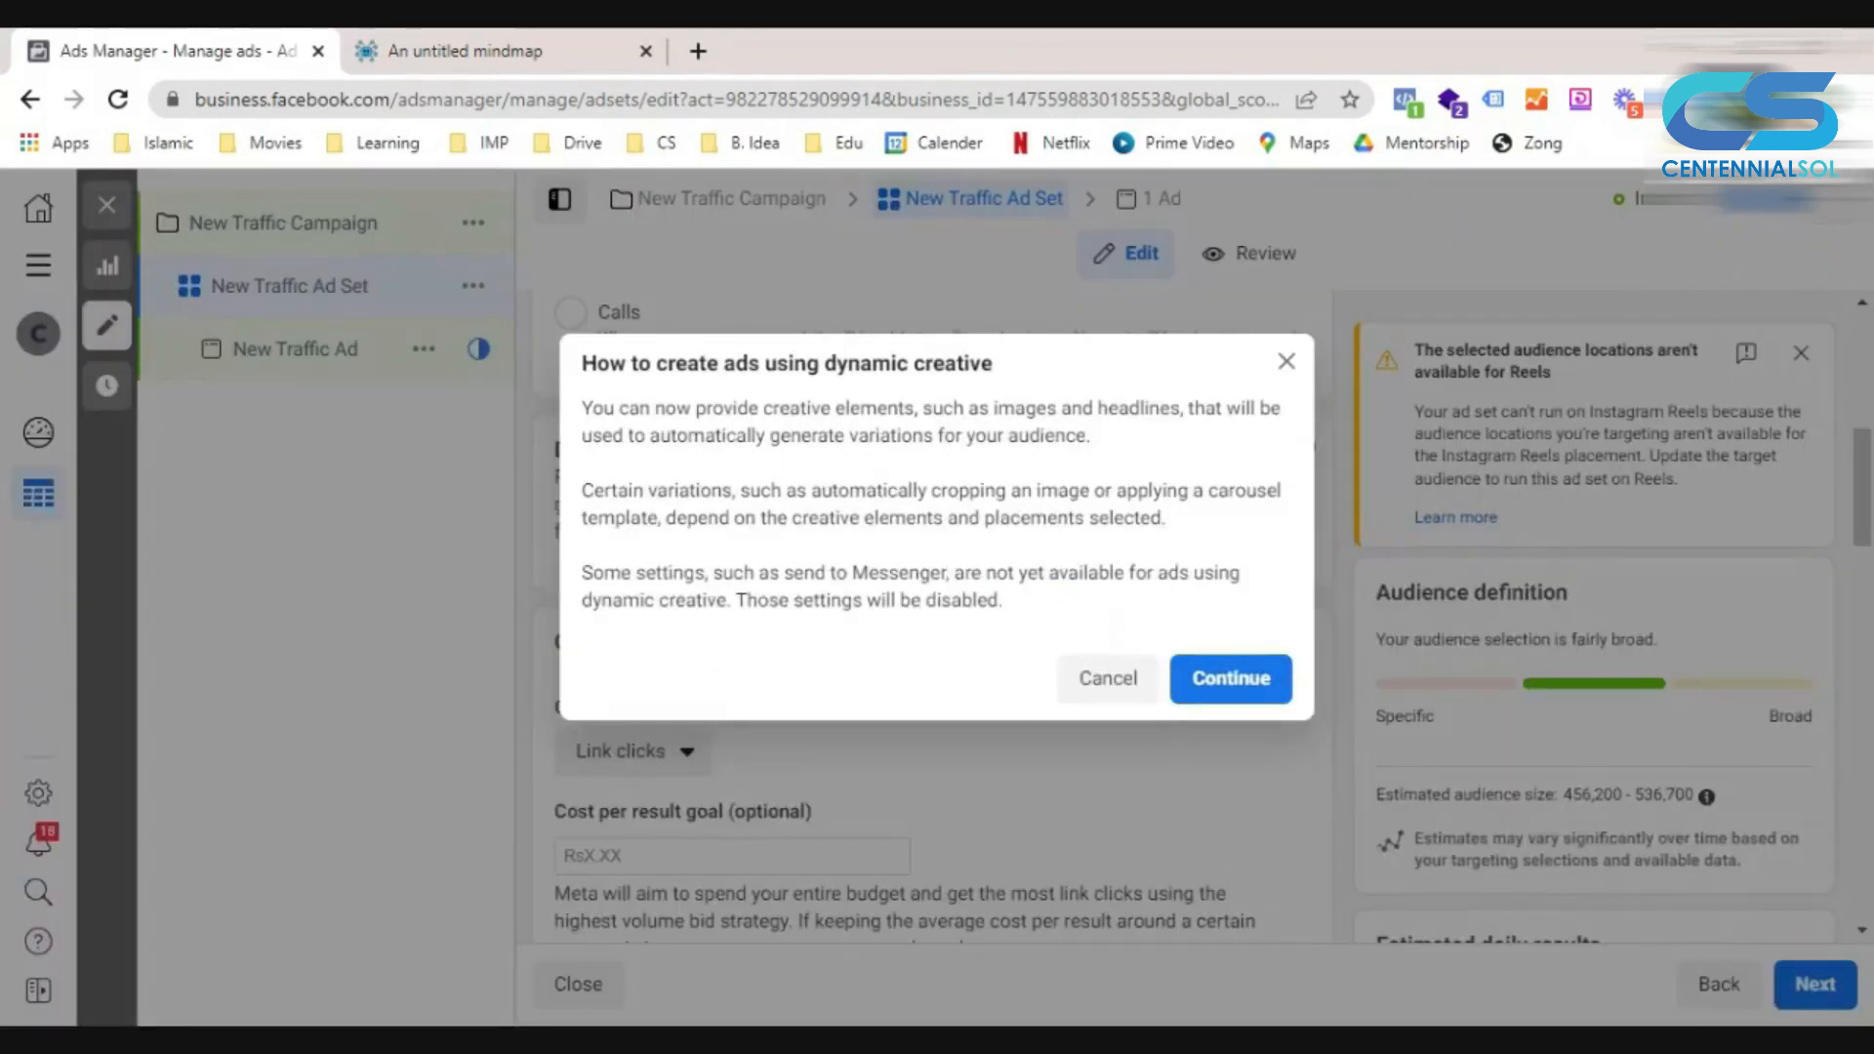
{"action": "left_click", "coordinate": [1234, 694]}
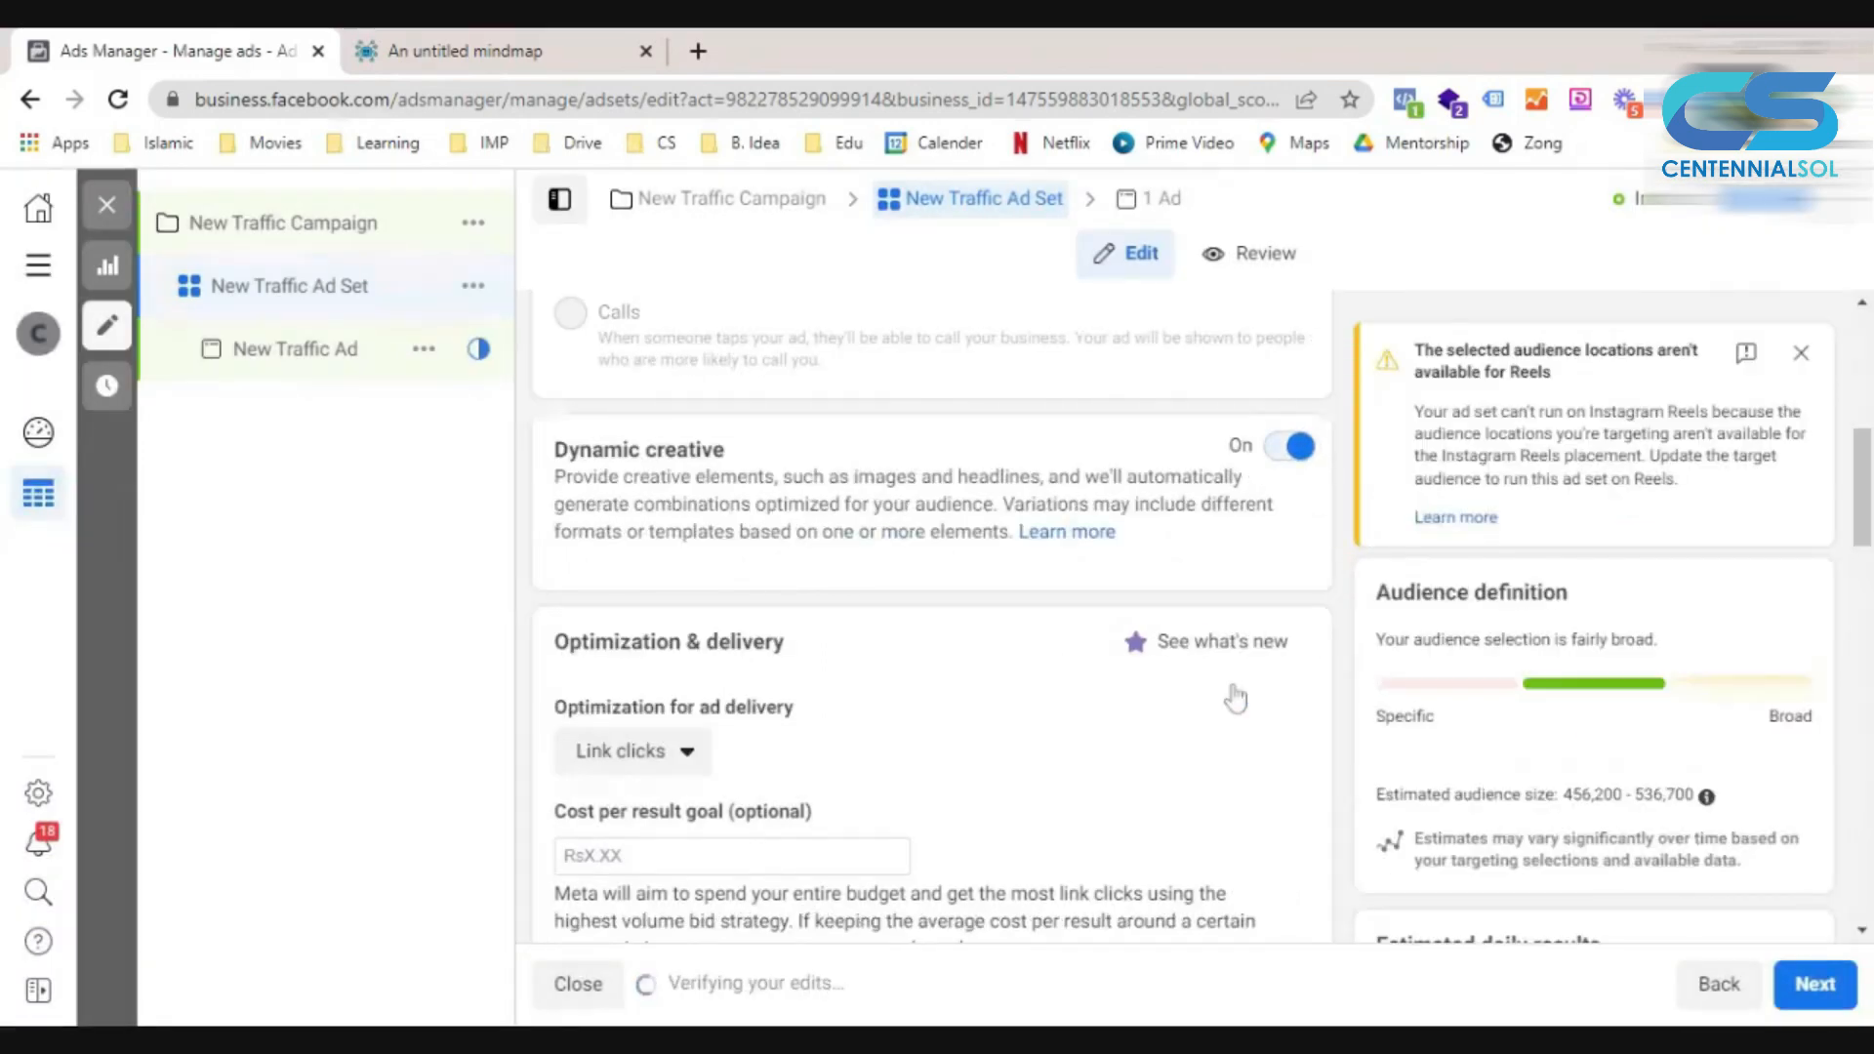
Add four account images to New Traffic Ad: Cyber Monday, Christmas Sales, the 1080 × 1080 consultant flyer and Digital Pakistani.
{"action": "left_click", "coordinate": [1123, 198]}
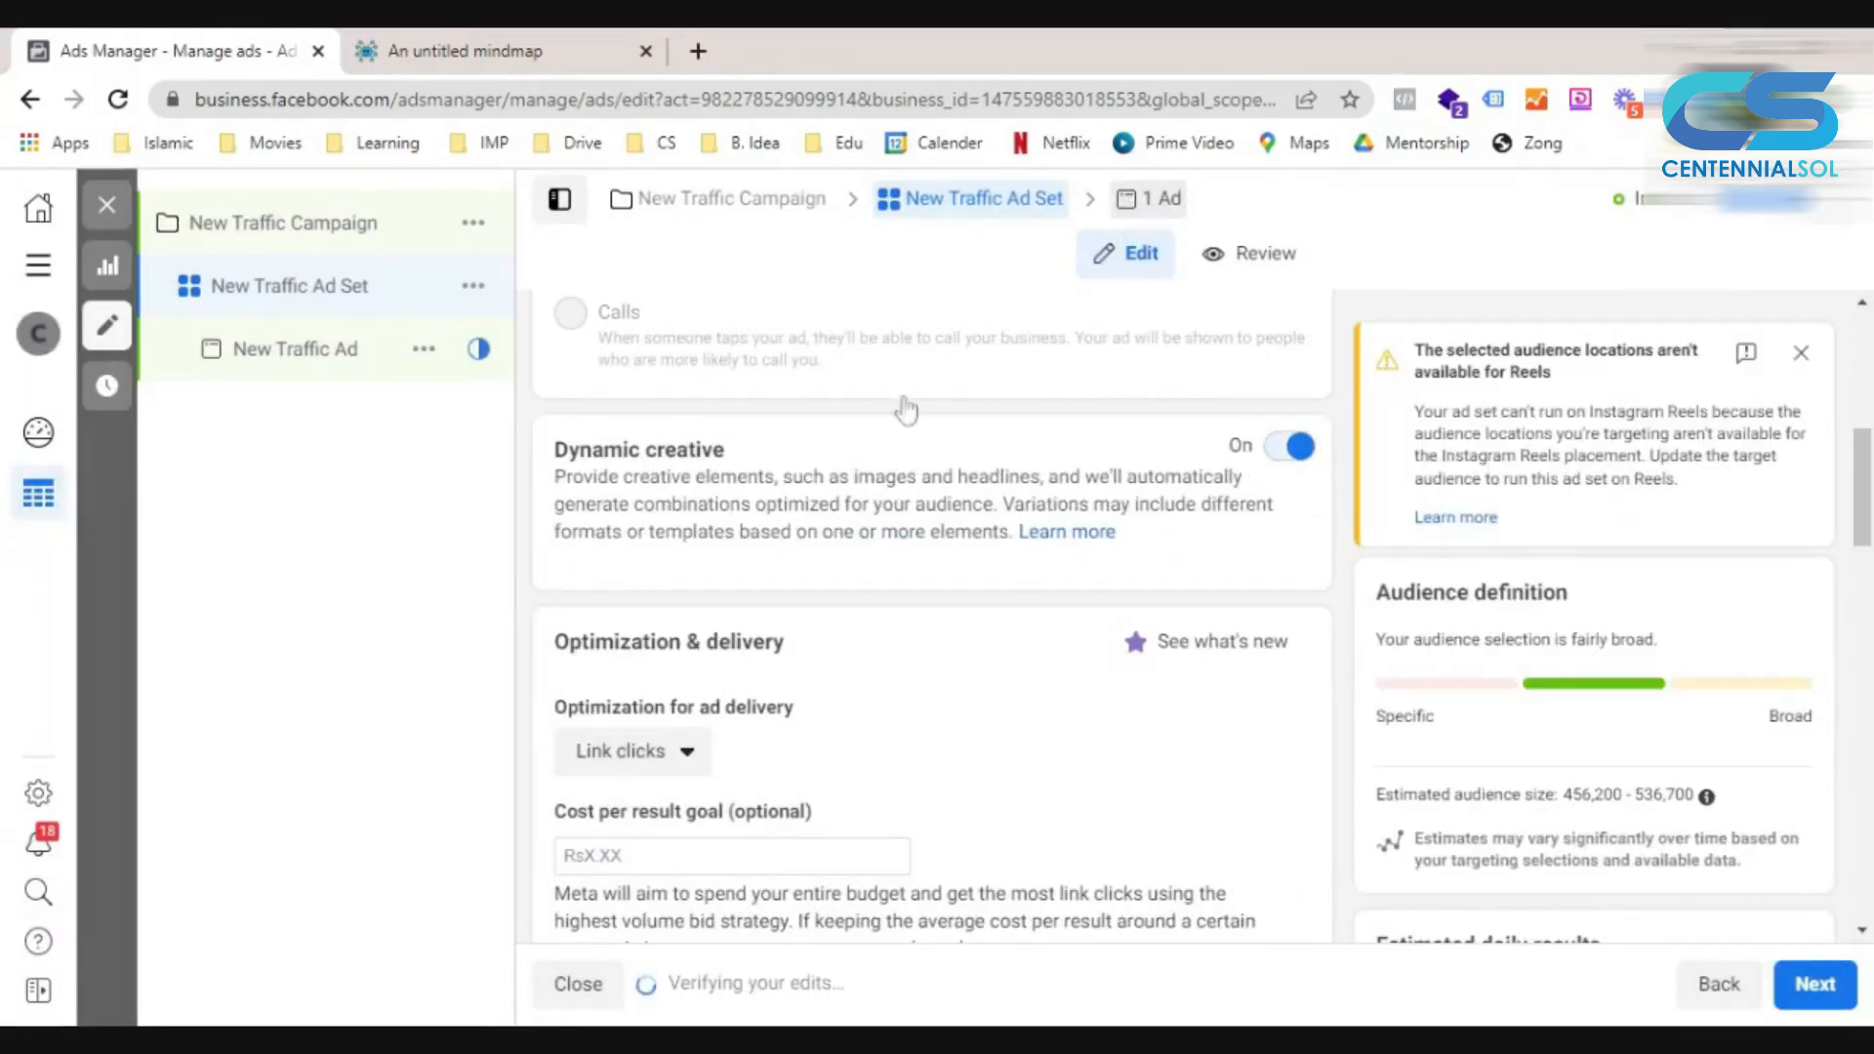
{"action": "scroll", "coordinate": [870, 465], "scroll_direction": "down", "scroll_amount": 5}
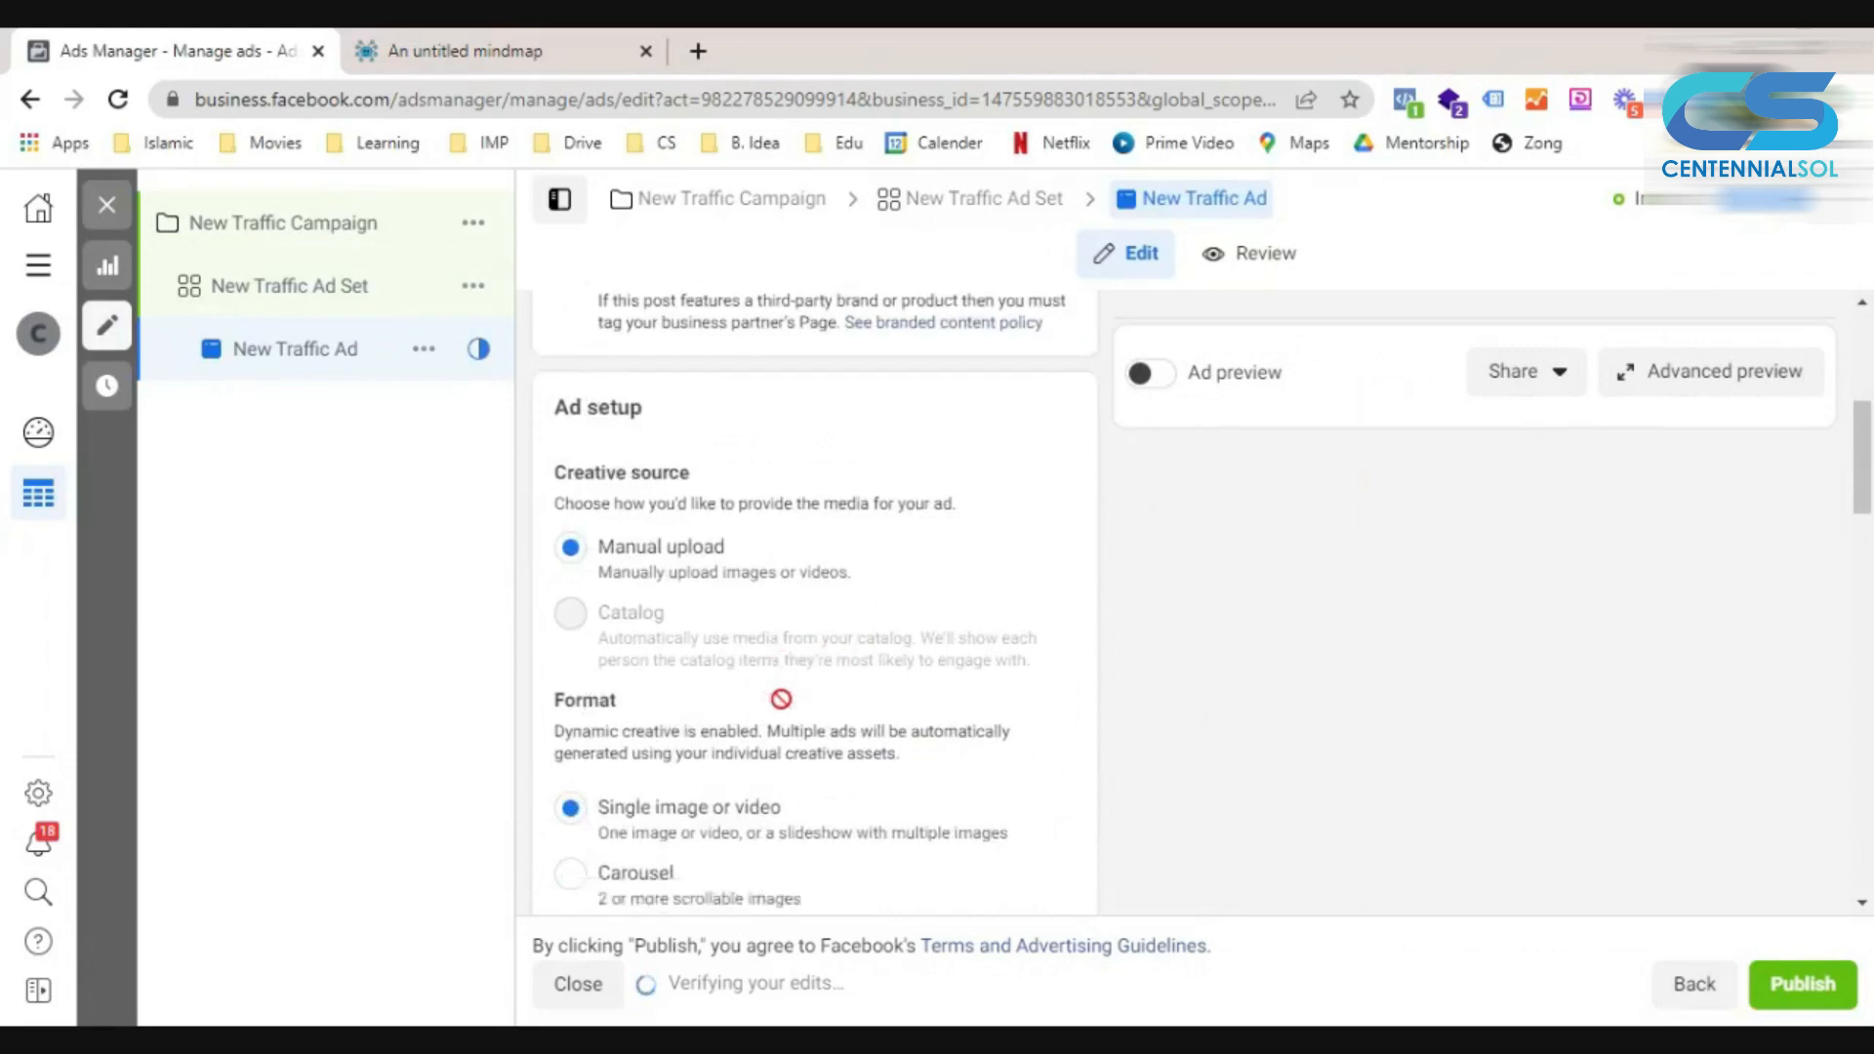
{"action": "scroll", "coordinate": [781, 699], "scroll_direction": "down", "scroll_amount": 3}
{"action": "scroll", "coordinate": [661, 504], "scroll_direction": "down", "scroll_amount": 3}
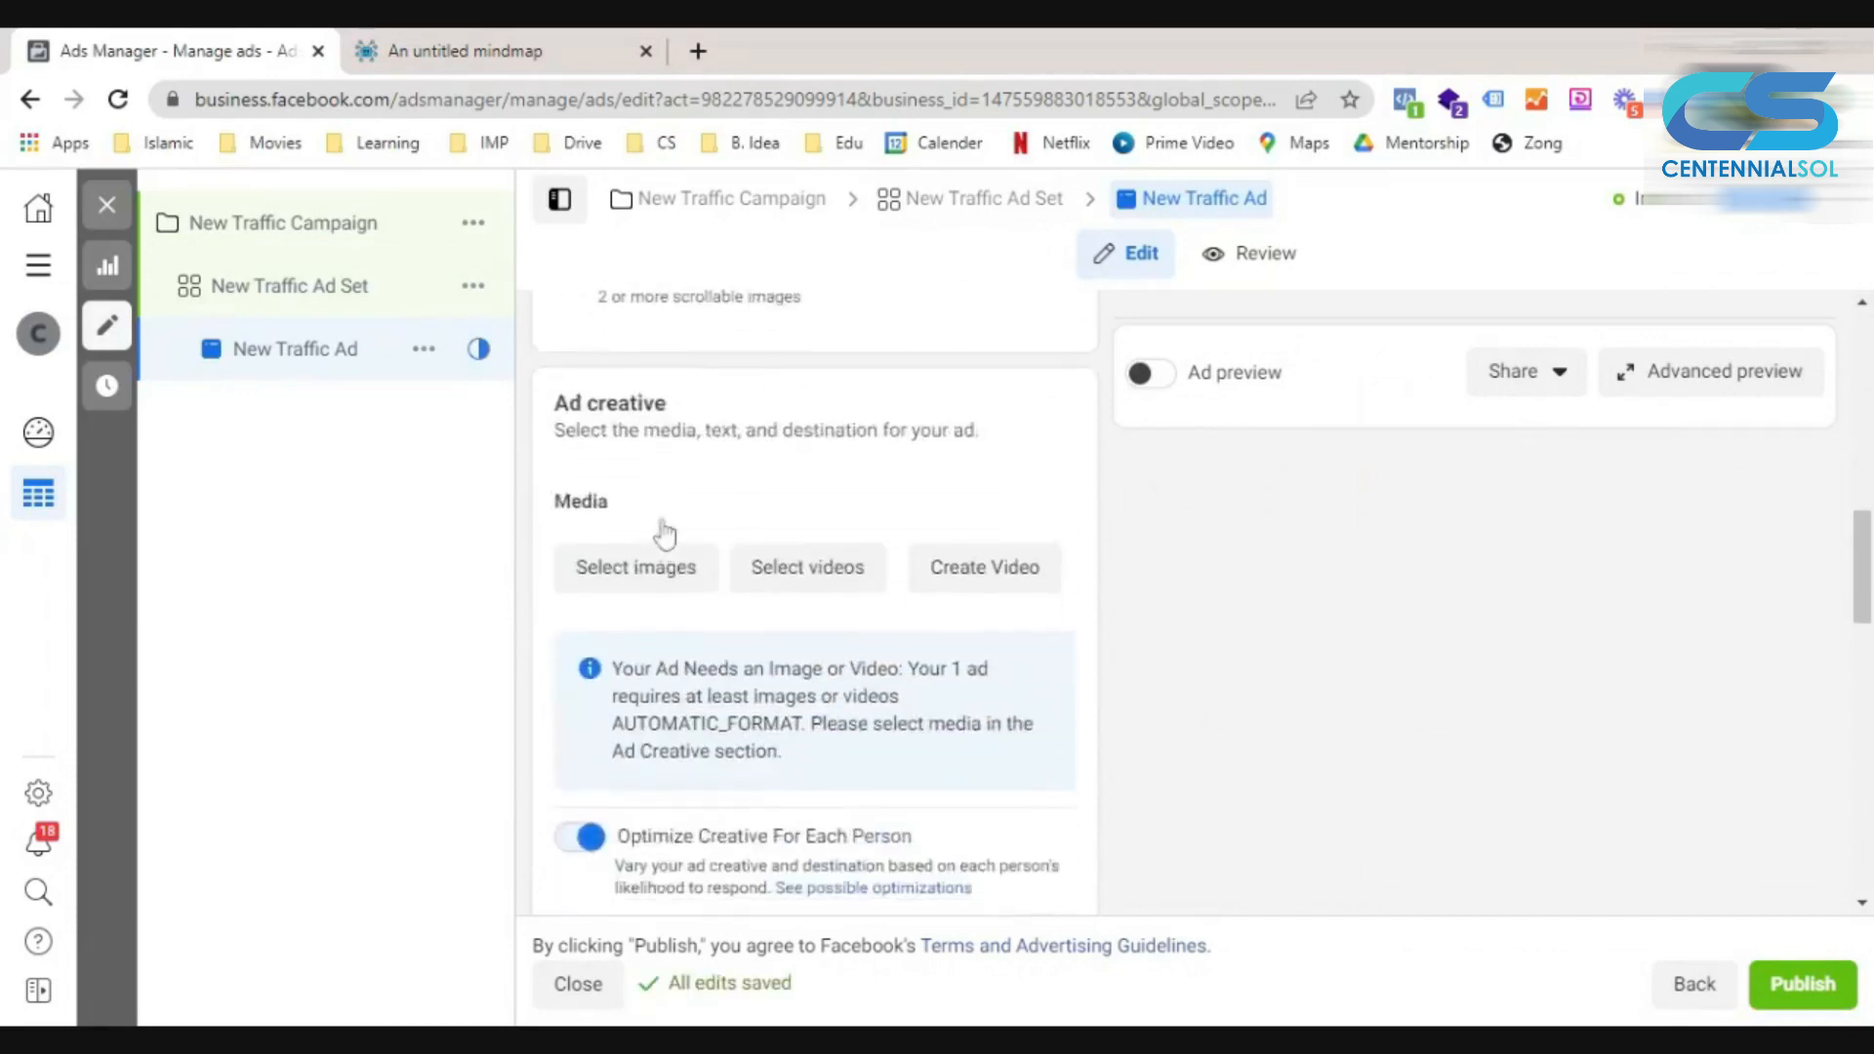
{"action": "scroll", "coordinate": [665, 535], "scroll_direction": "down", "scroll_amount": 2}
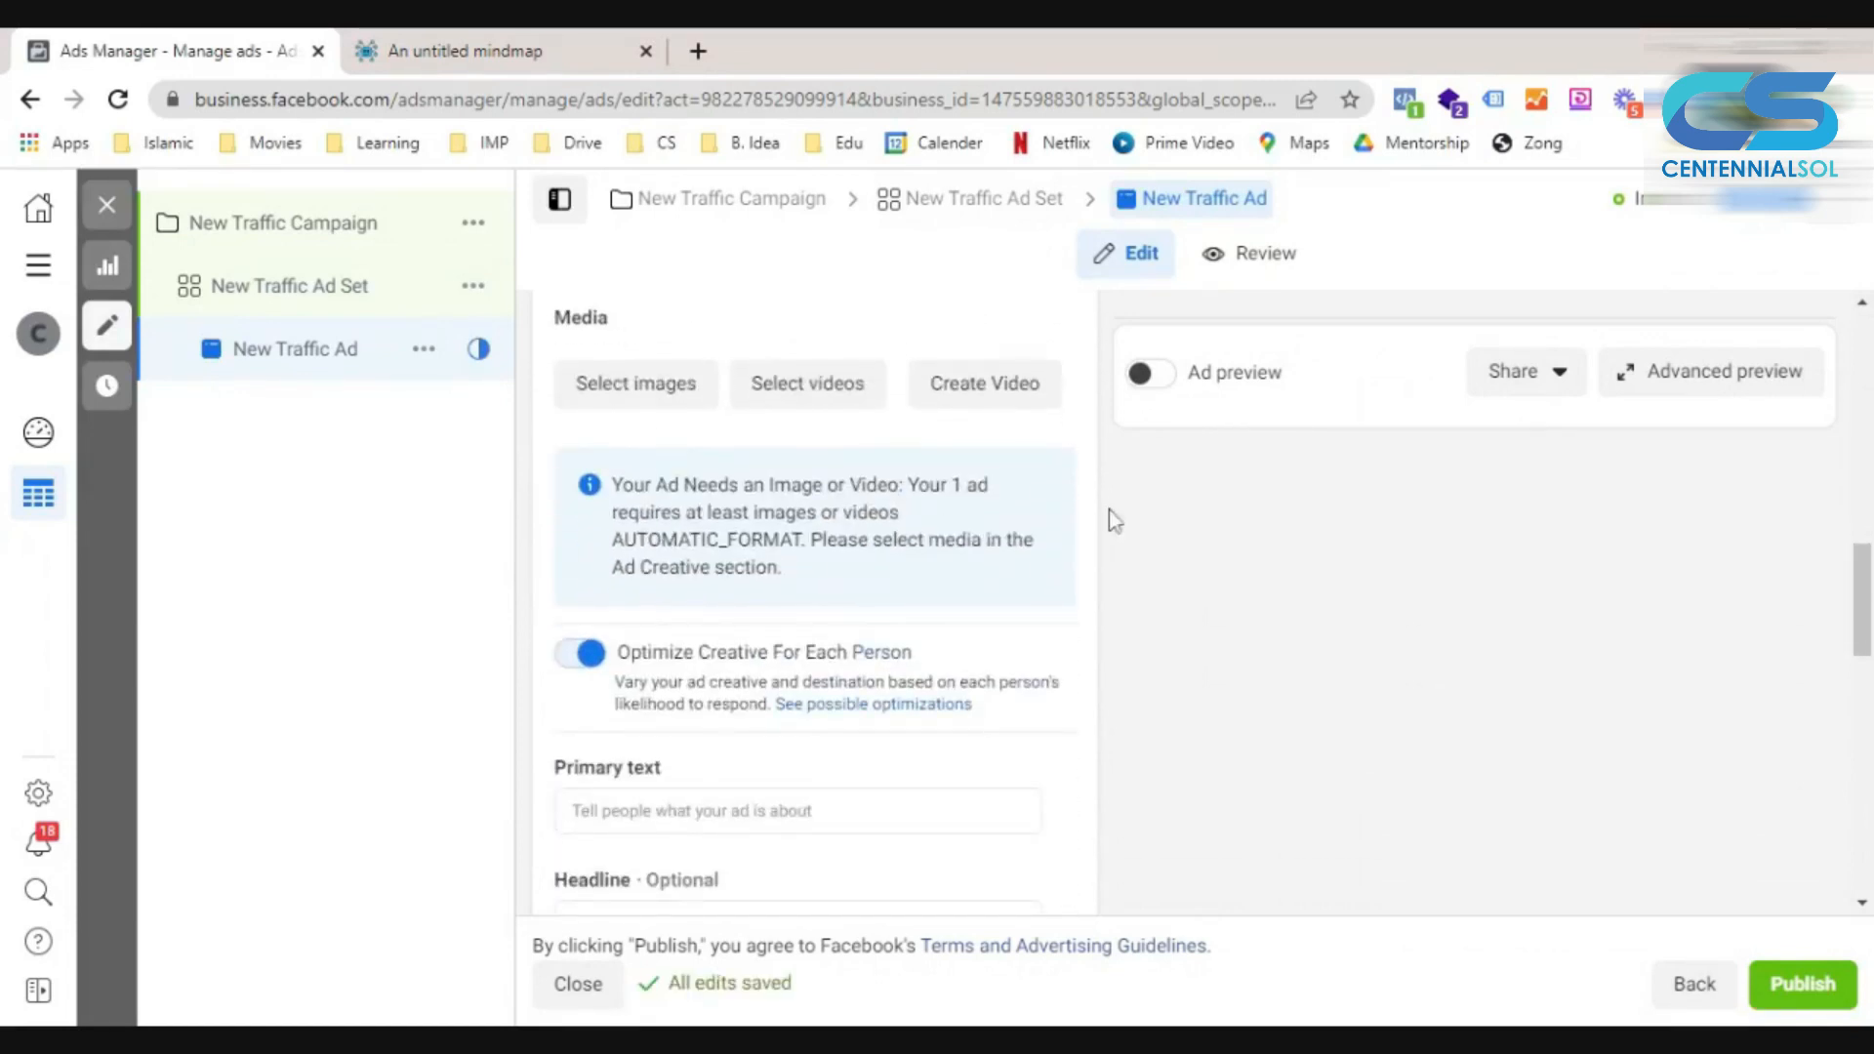
{"action": "left_click", "coordinate": [661, 403]}
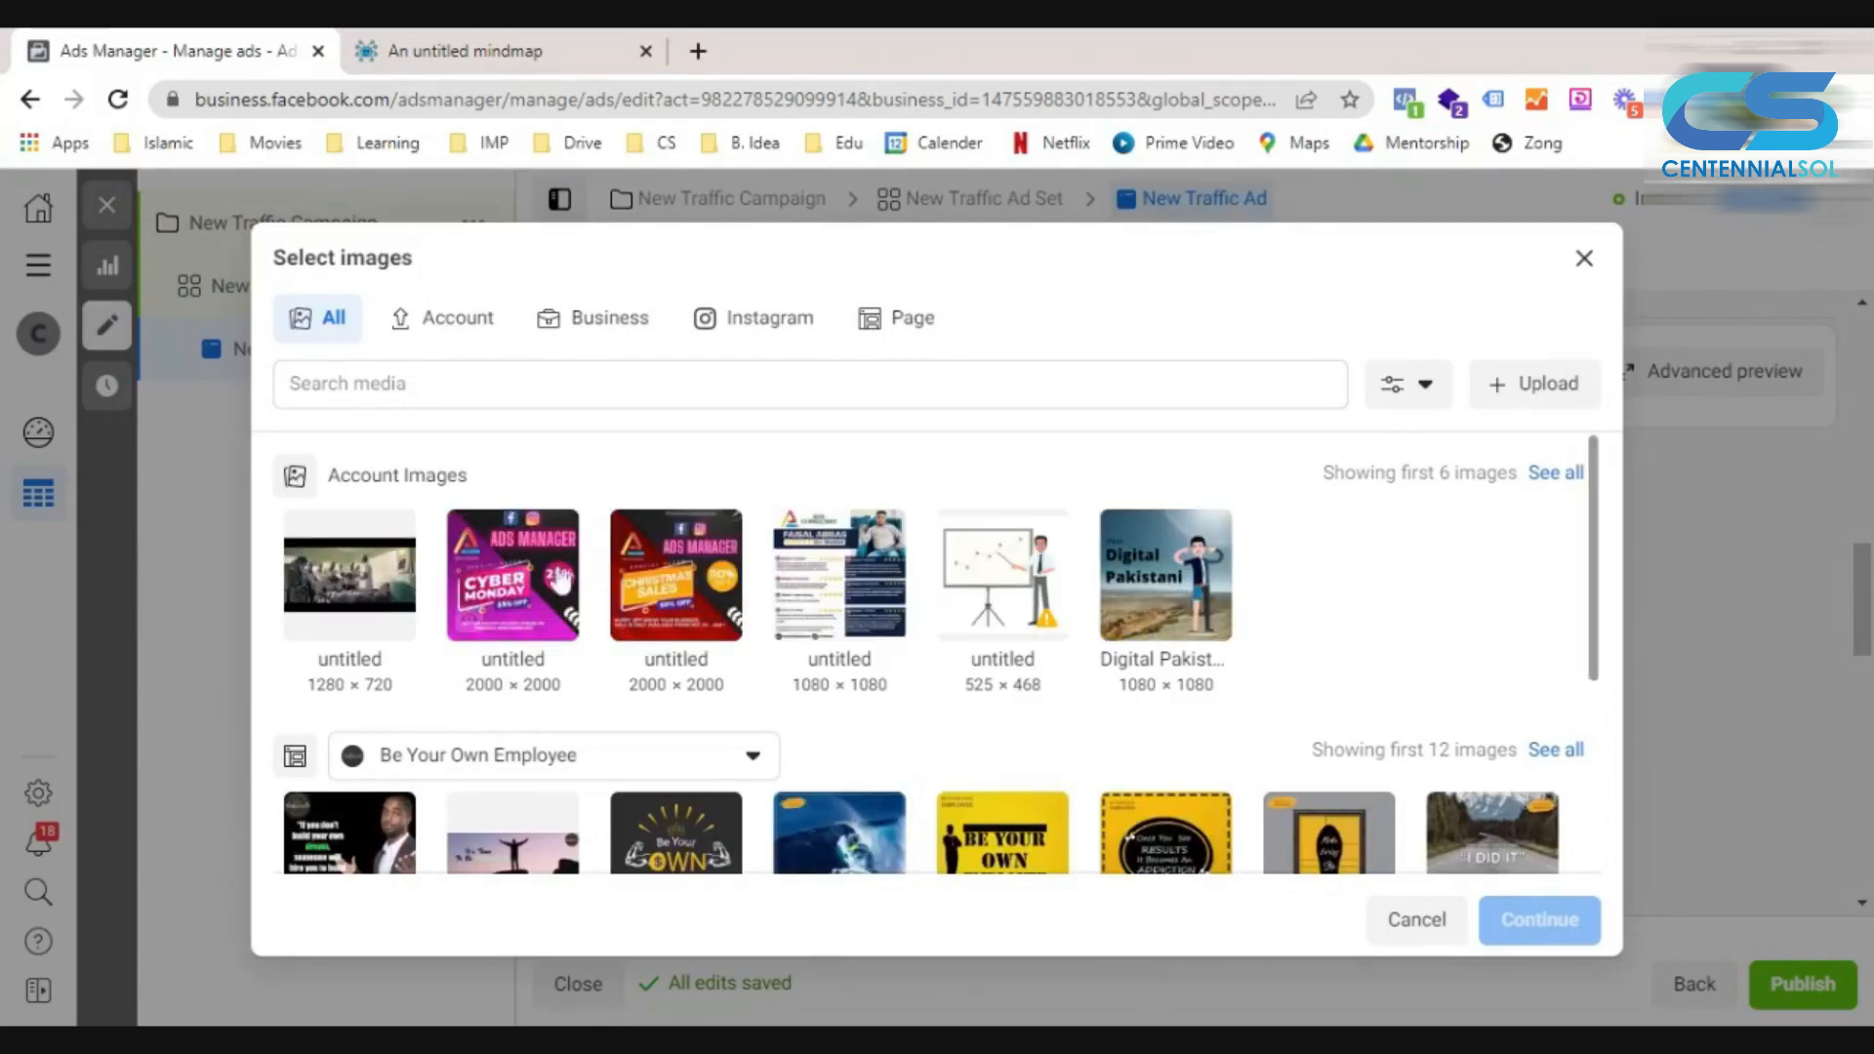
{"action": "left_click", "coordinate": [558, 579]}
{"action": "left_click", "coordinate": [676, 620]}
{"action": "left_click", "coordinate": [827, 609]}
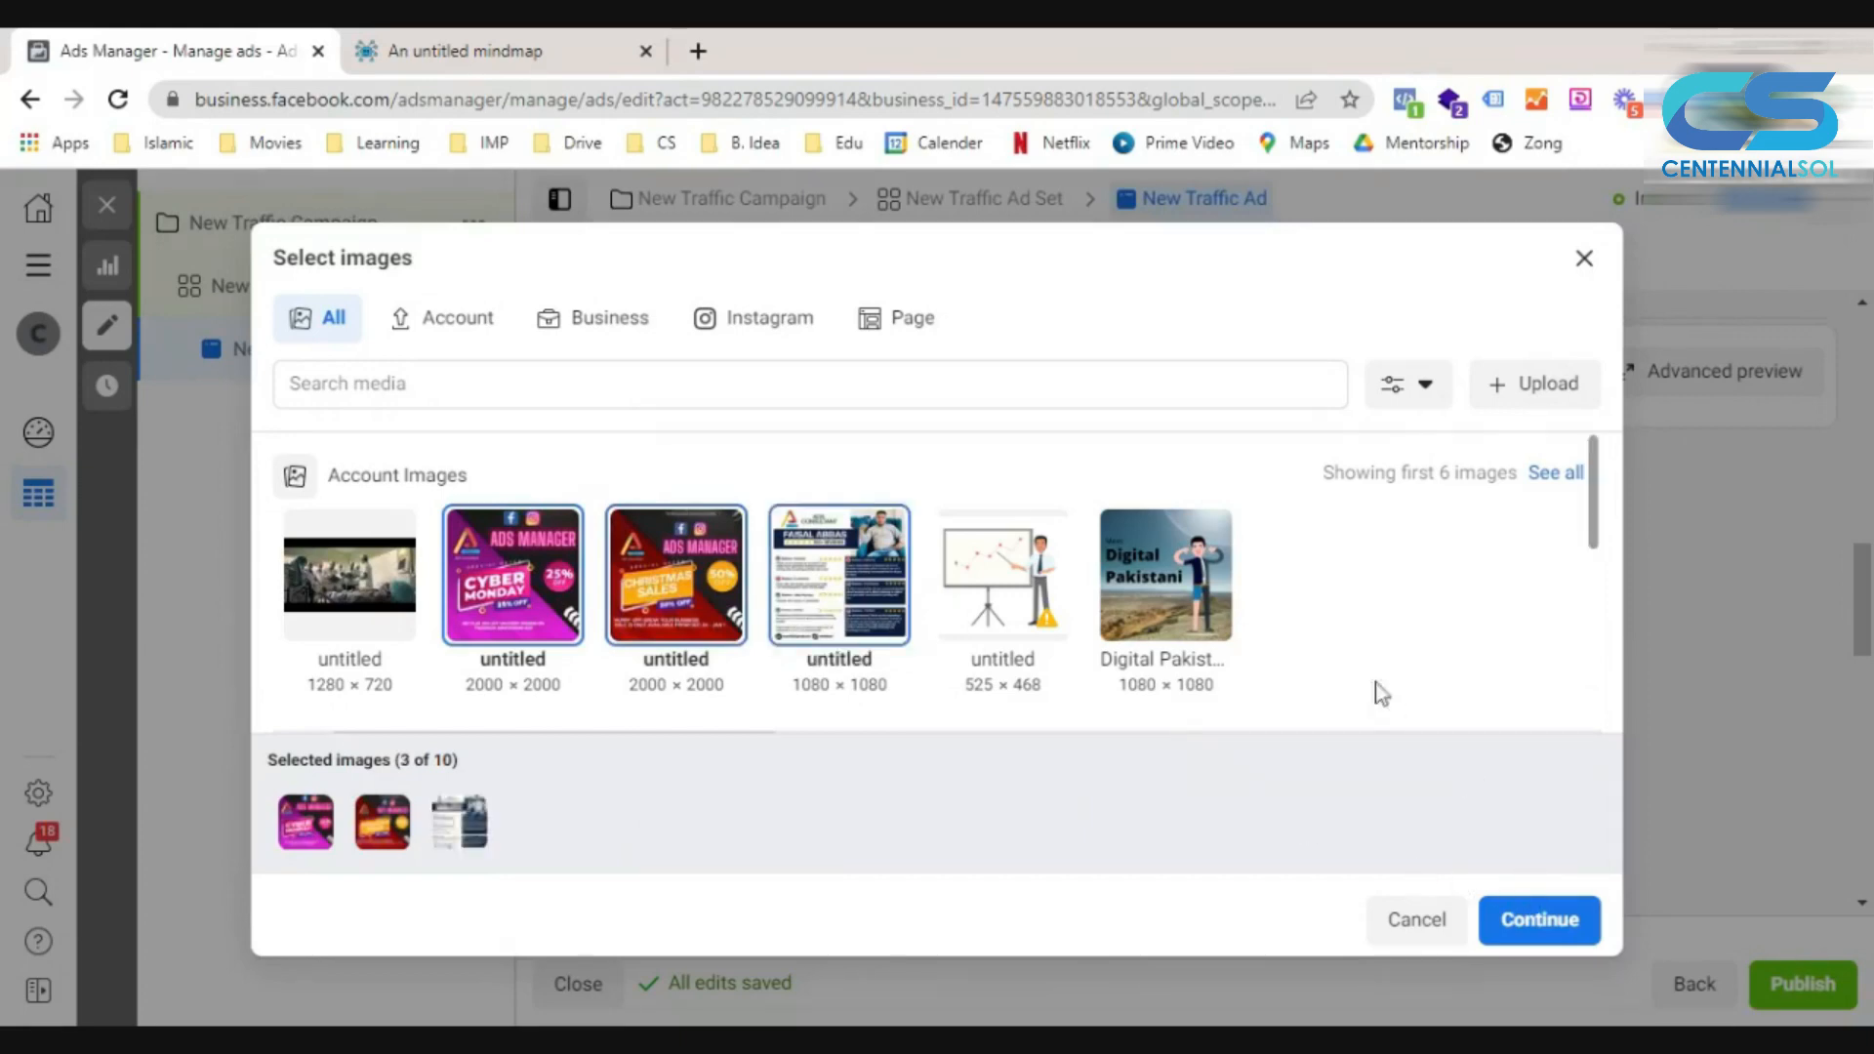
{"action": "left_click", "coordinate": [1122, 615]}
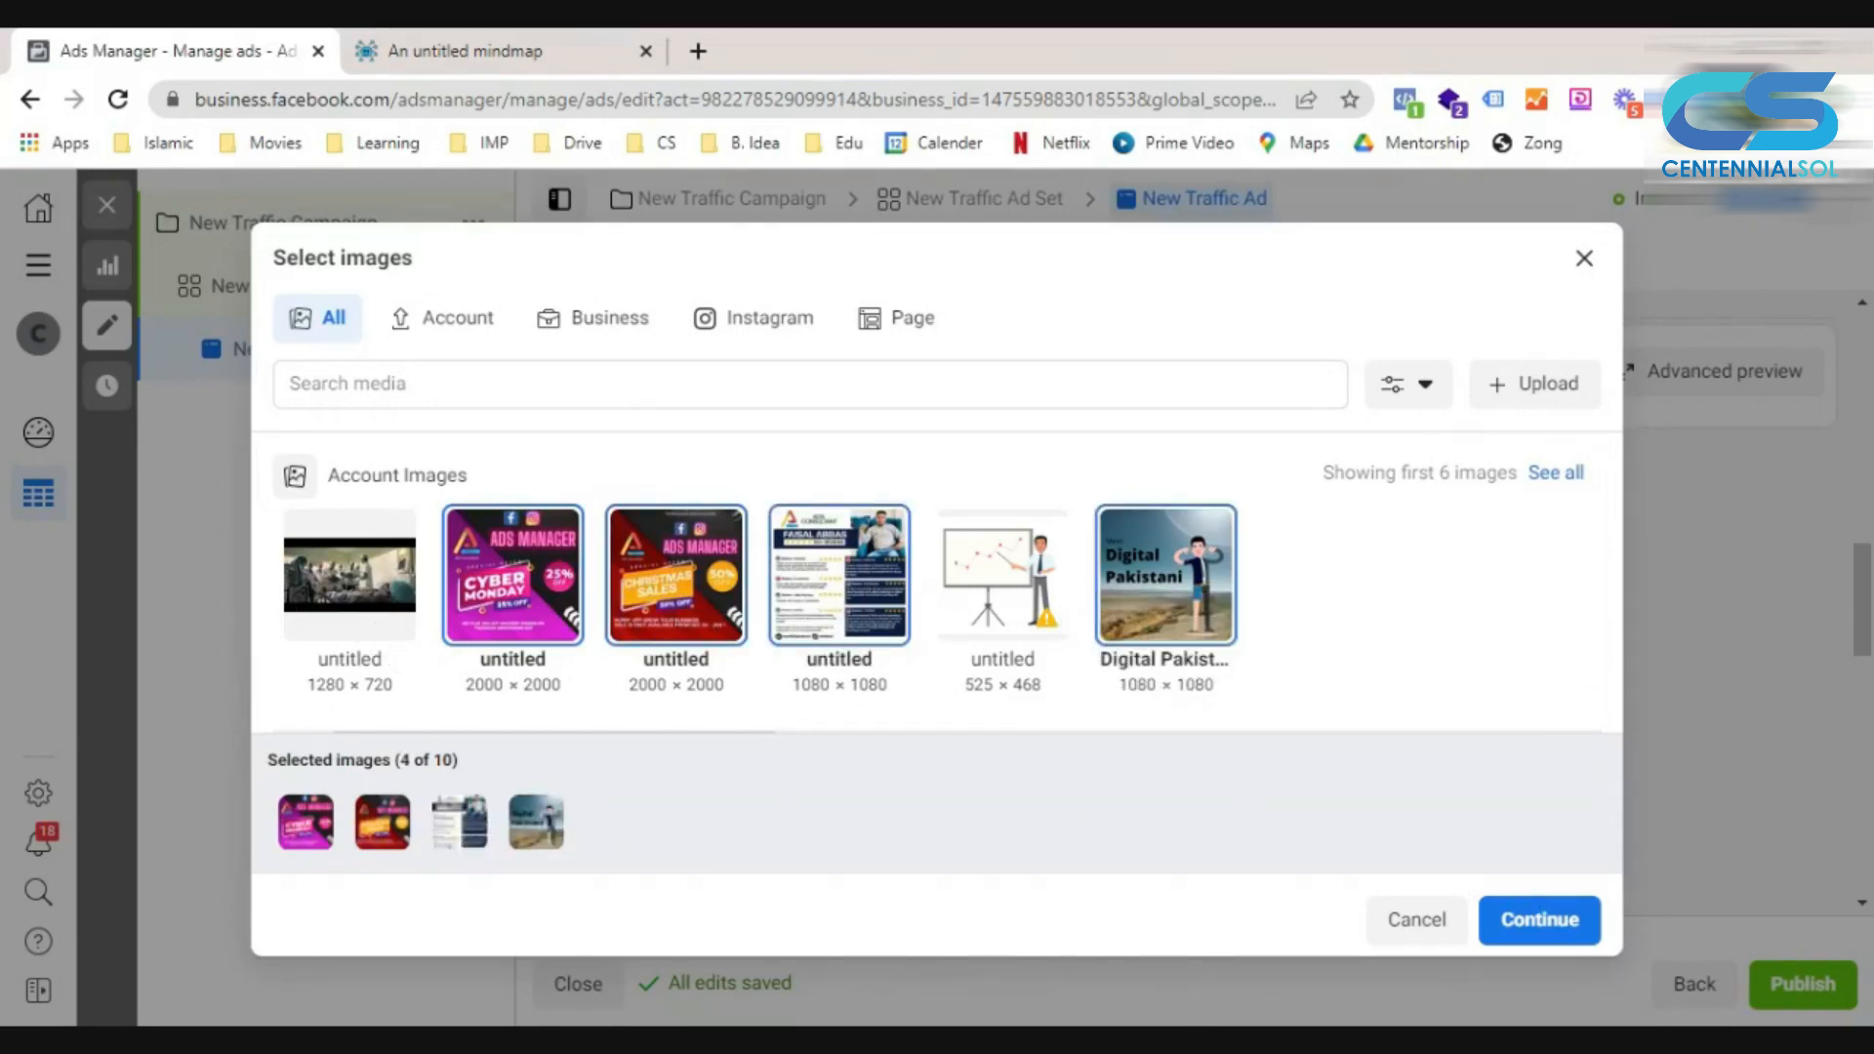
{"action": "left_click", "coordinate": [1547, 925]}
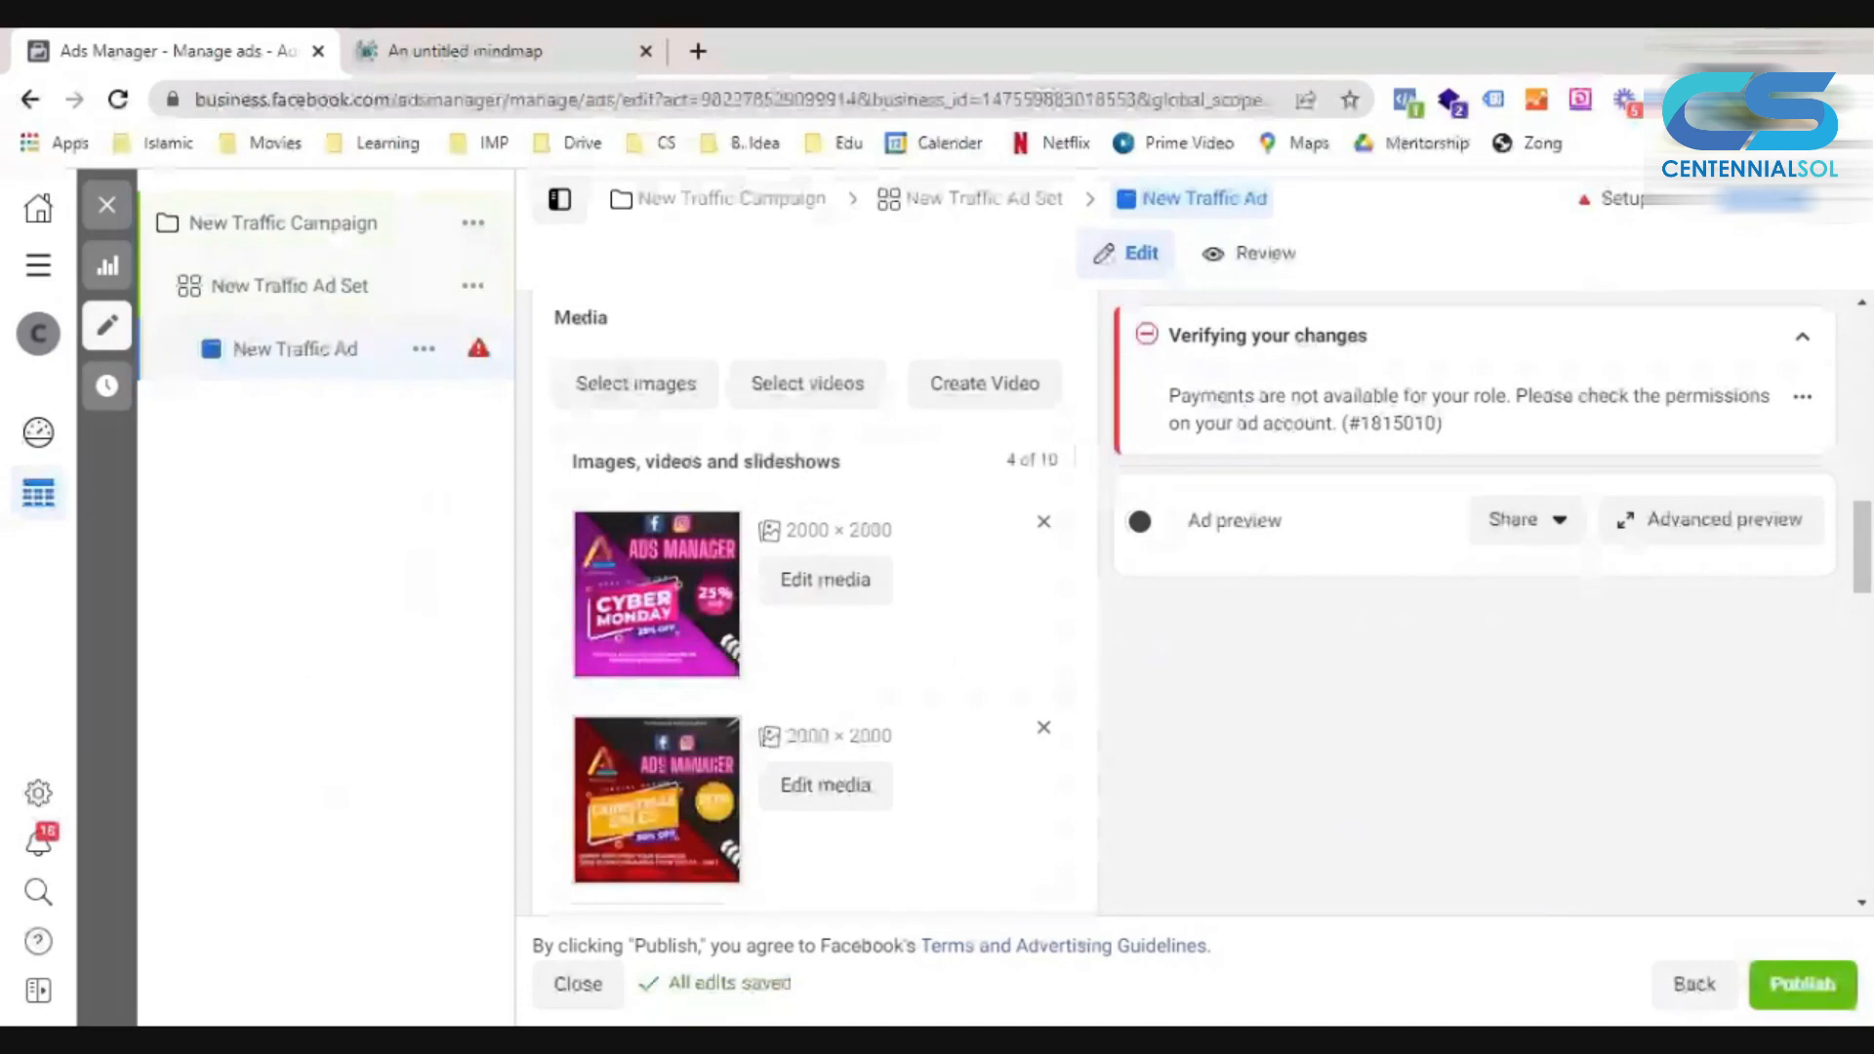
Enter "asdf" as the ad's primary text and add a second primary text option reading "asdfgh".
{"action": "scroll", "coordinate": [942, 441], "scroll_direction": "down", "scroll_amount": 10}
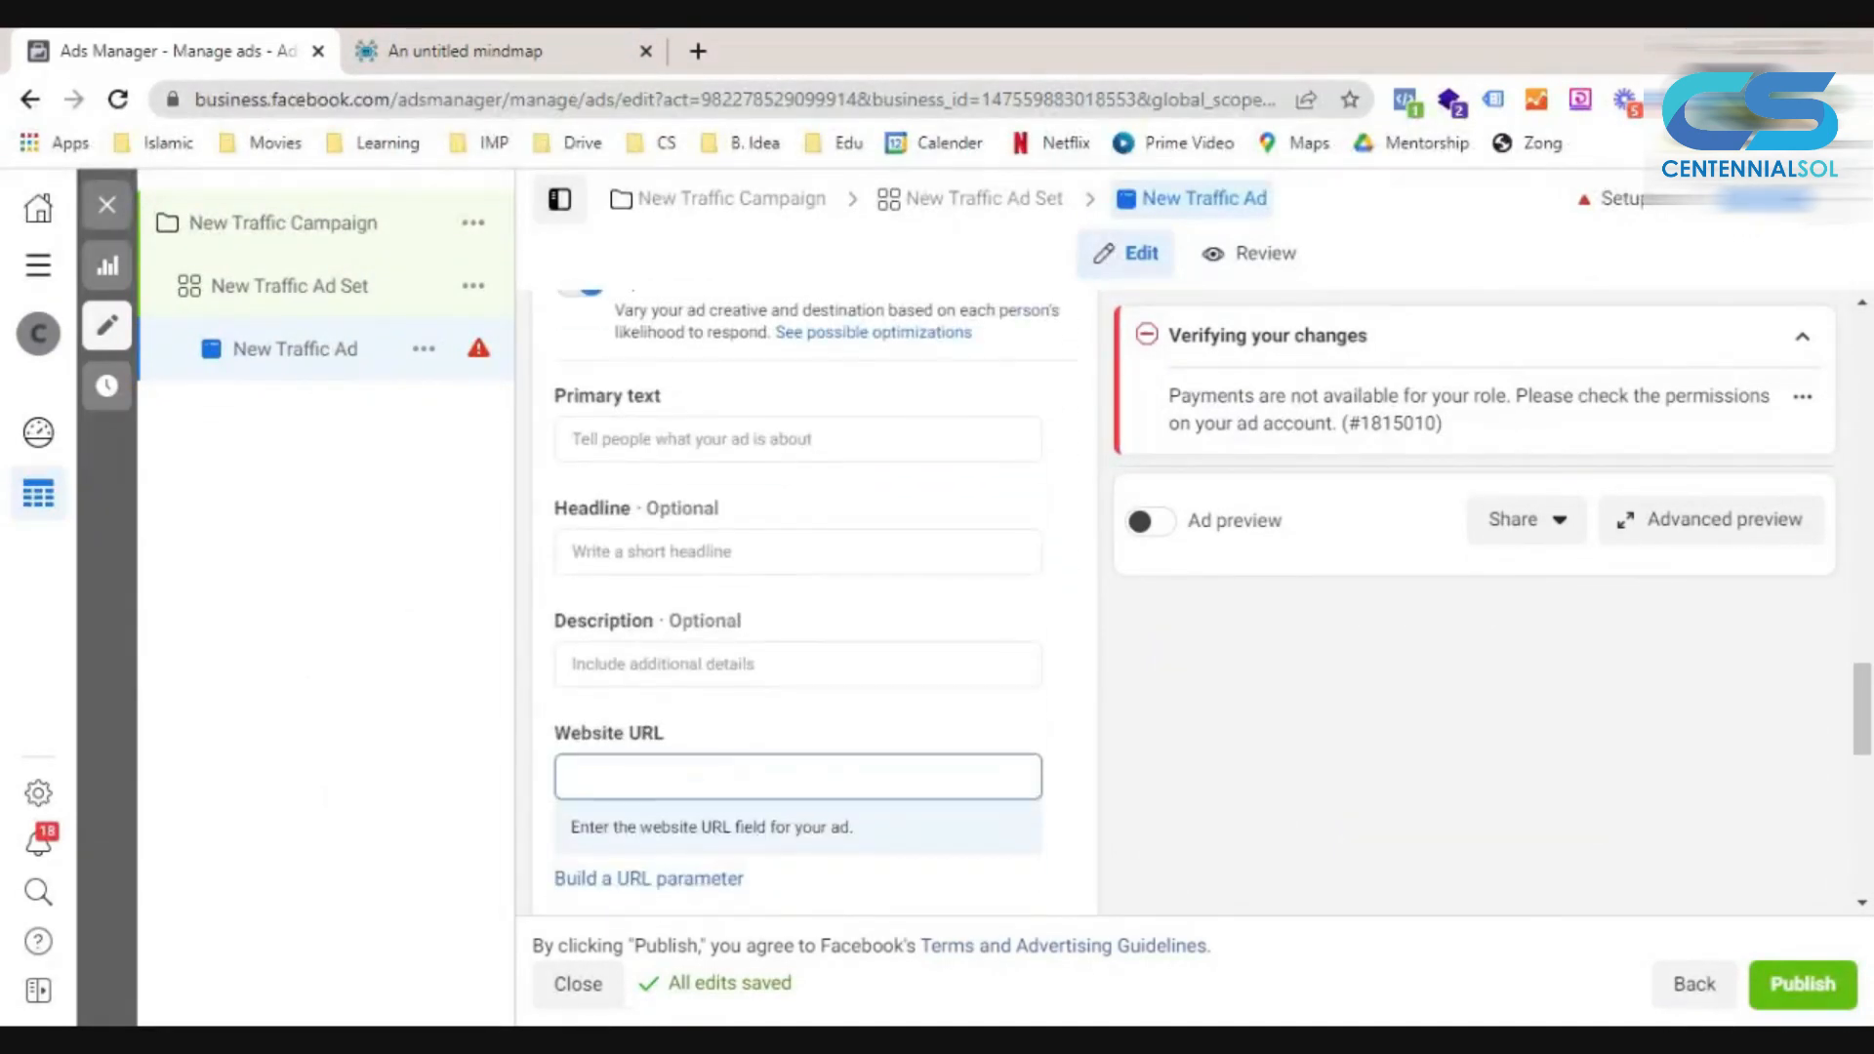
{"action": "left_click", "coordinate": [798, 439]}
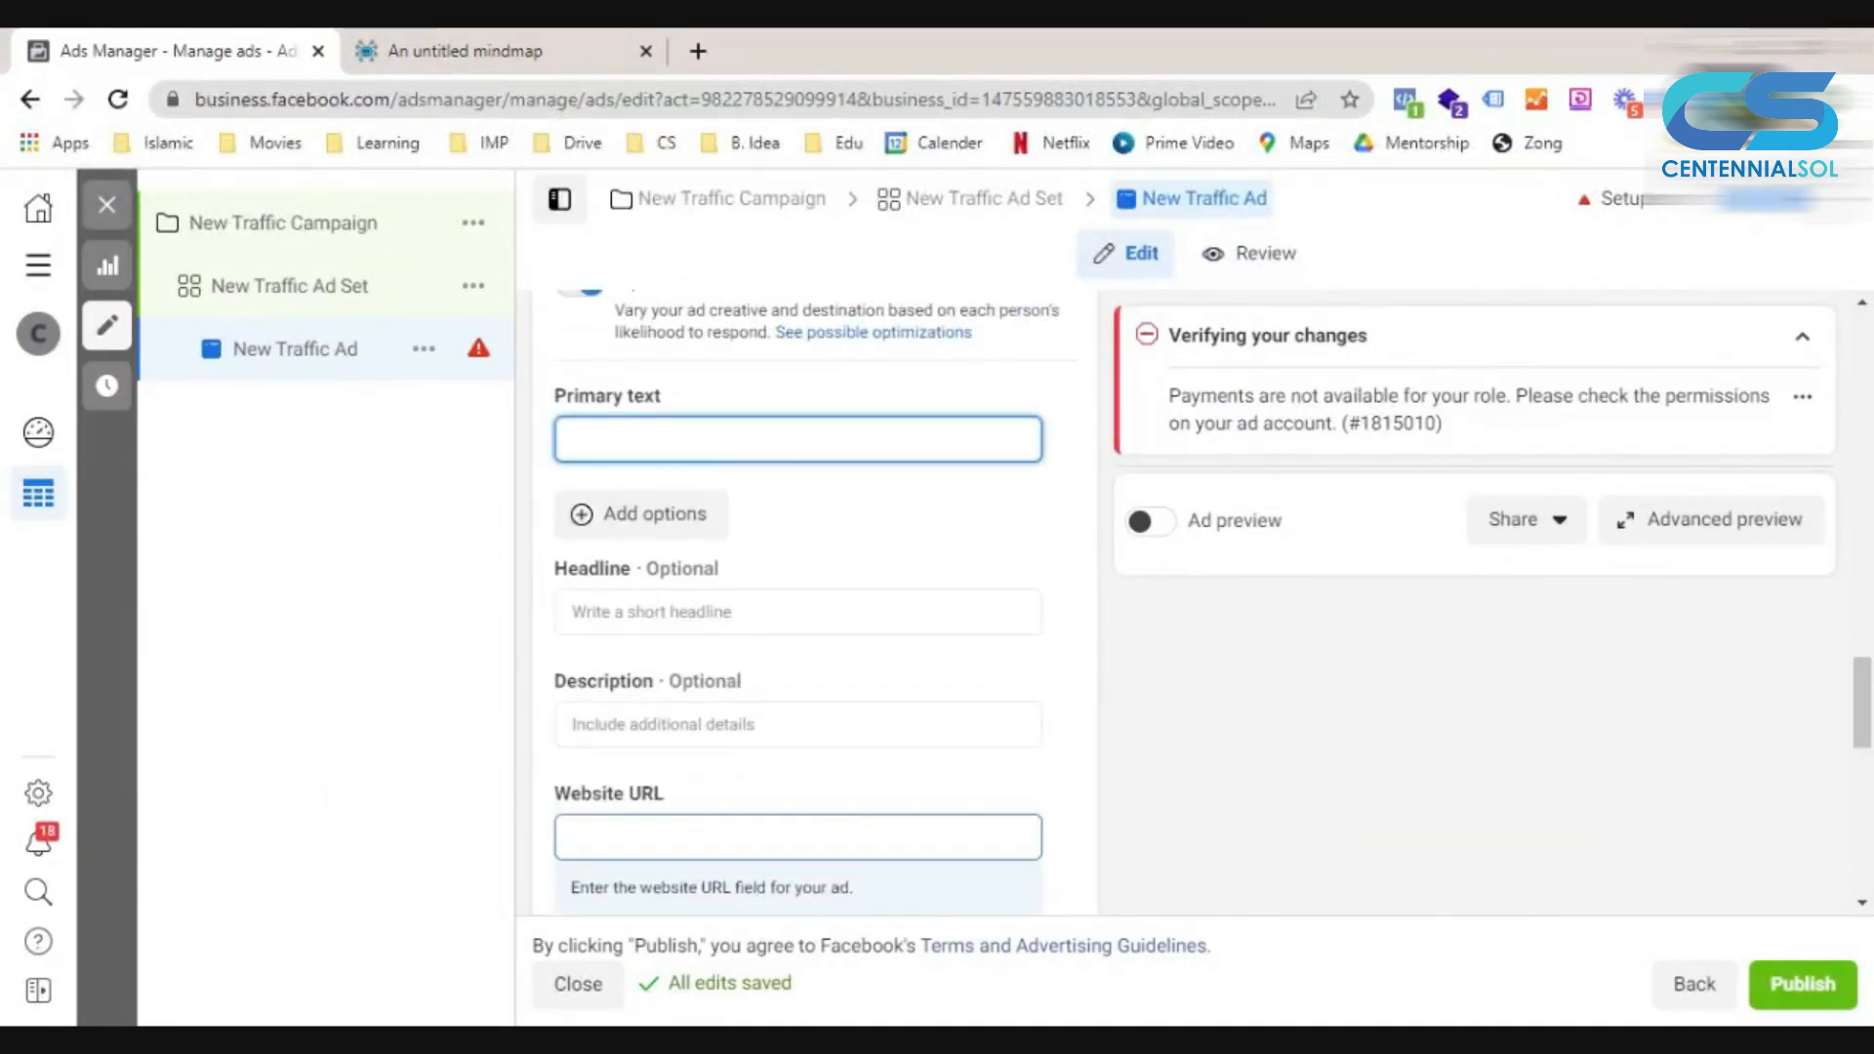
{"action": "type", "text": "asdf"}
{"action": "left_click", "coordinate": [624, 515]}
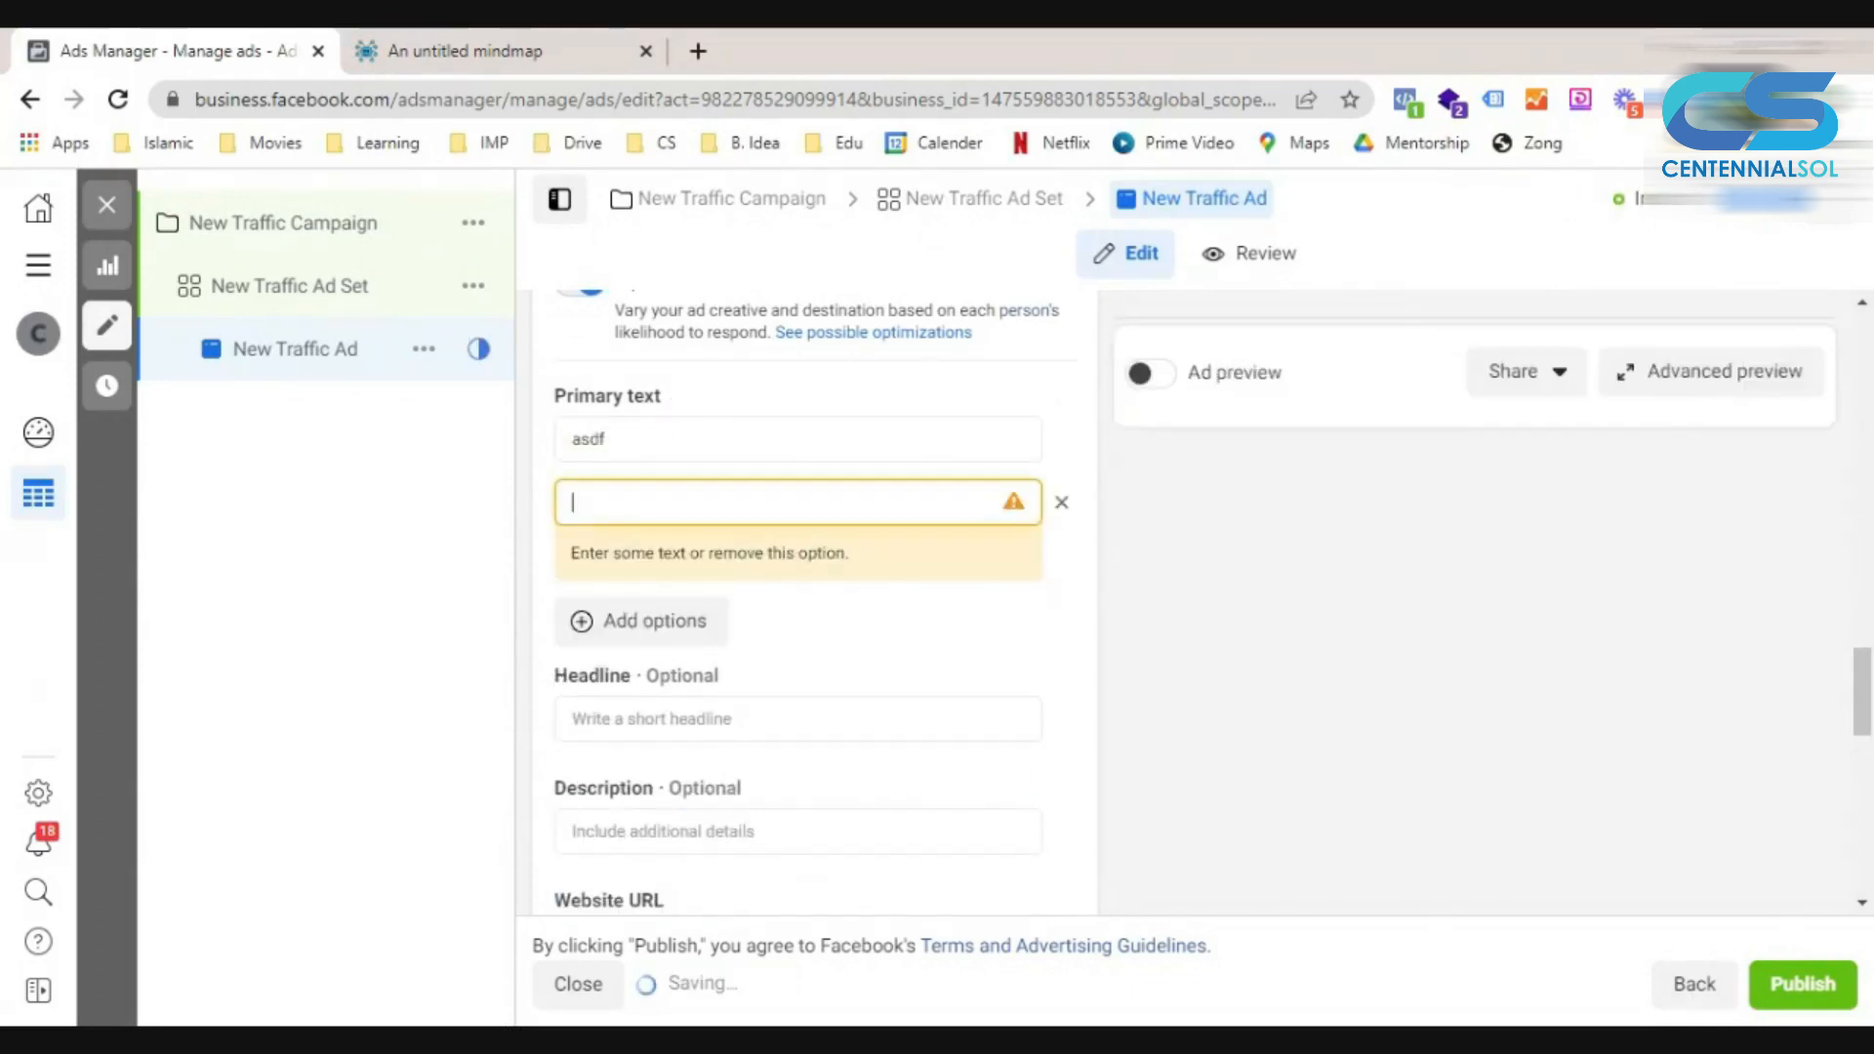
{"action": "type", "text": "asdfgh"}
{"action": "left_click", "coordinate": [602, 652]}
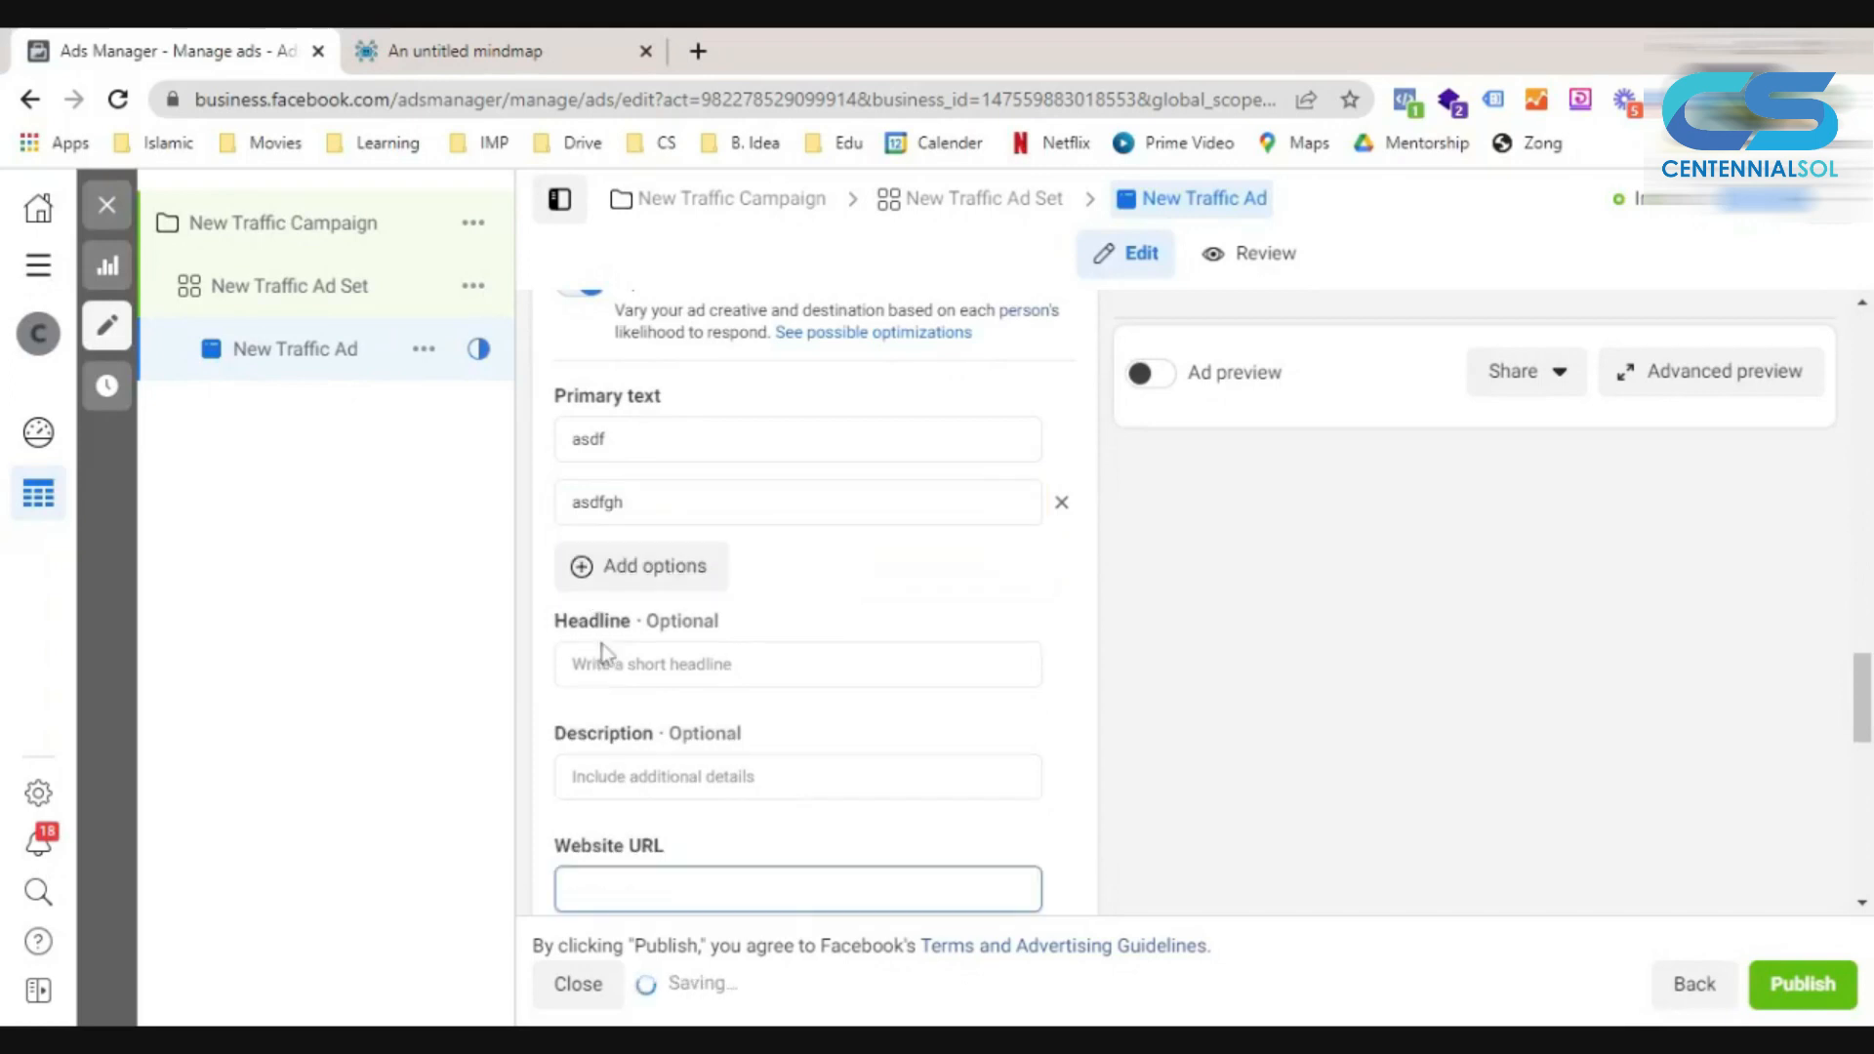
Add three more primary text options to the ad reading "wergh", "asdfghasd" and "asdfgbnm".
{"action": "left_click", "coordinate": [671, 567]}
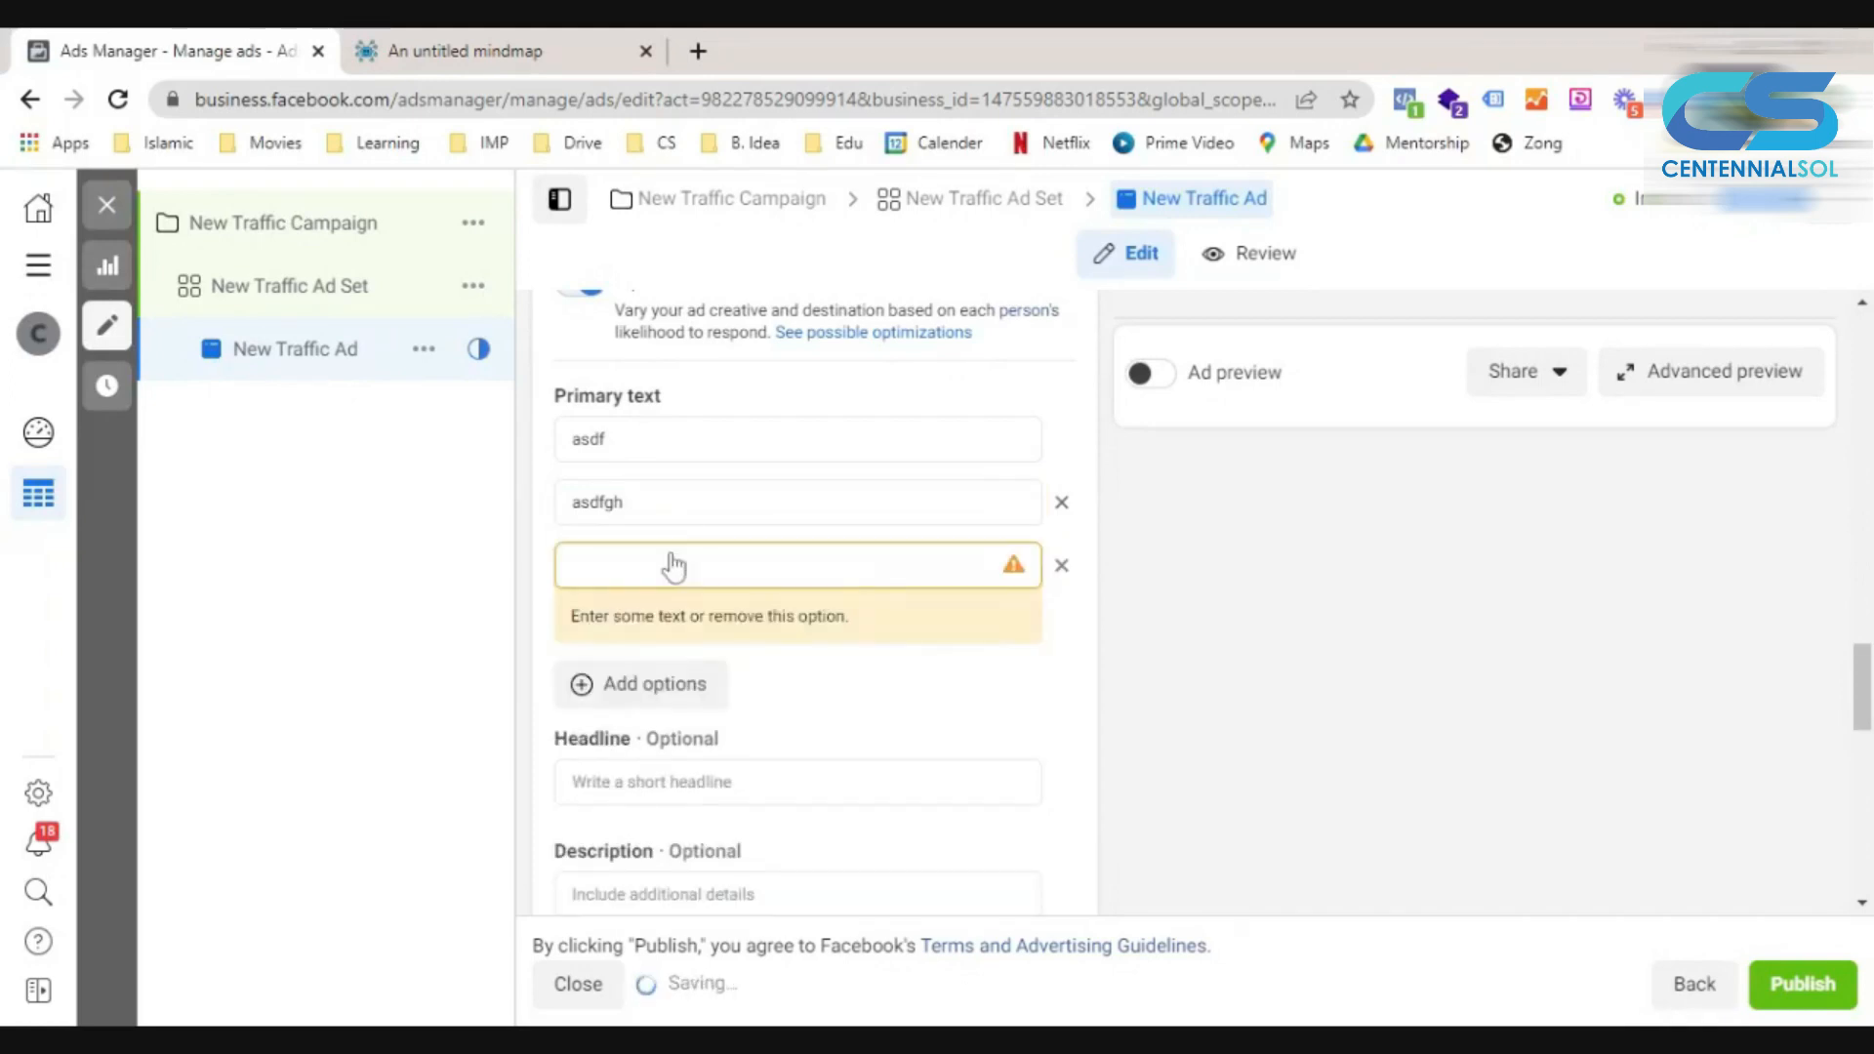
{"action": "type", "text": "wergh"}
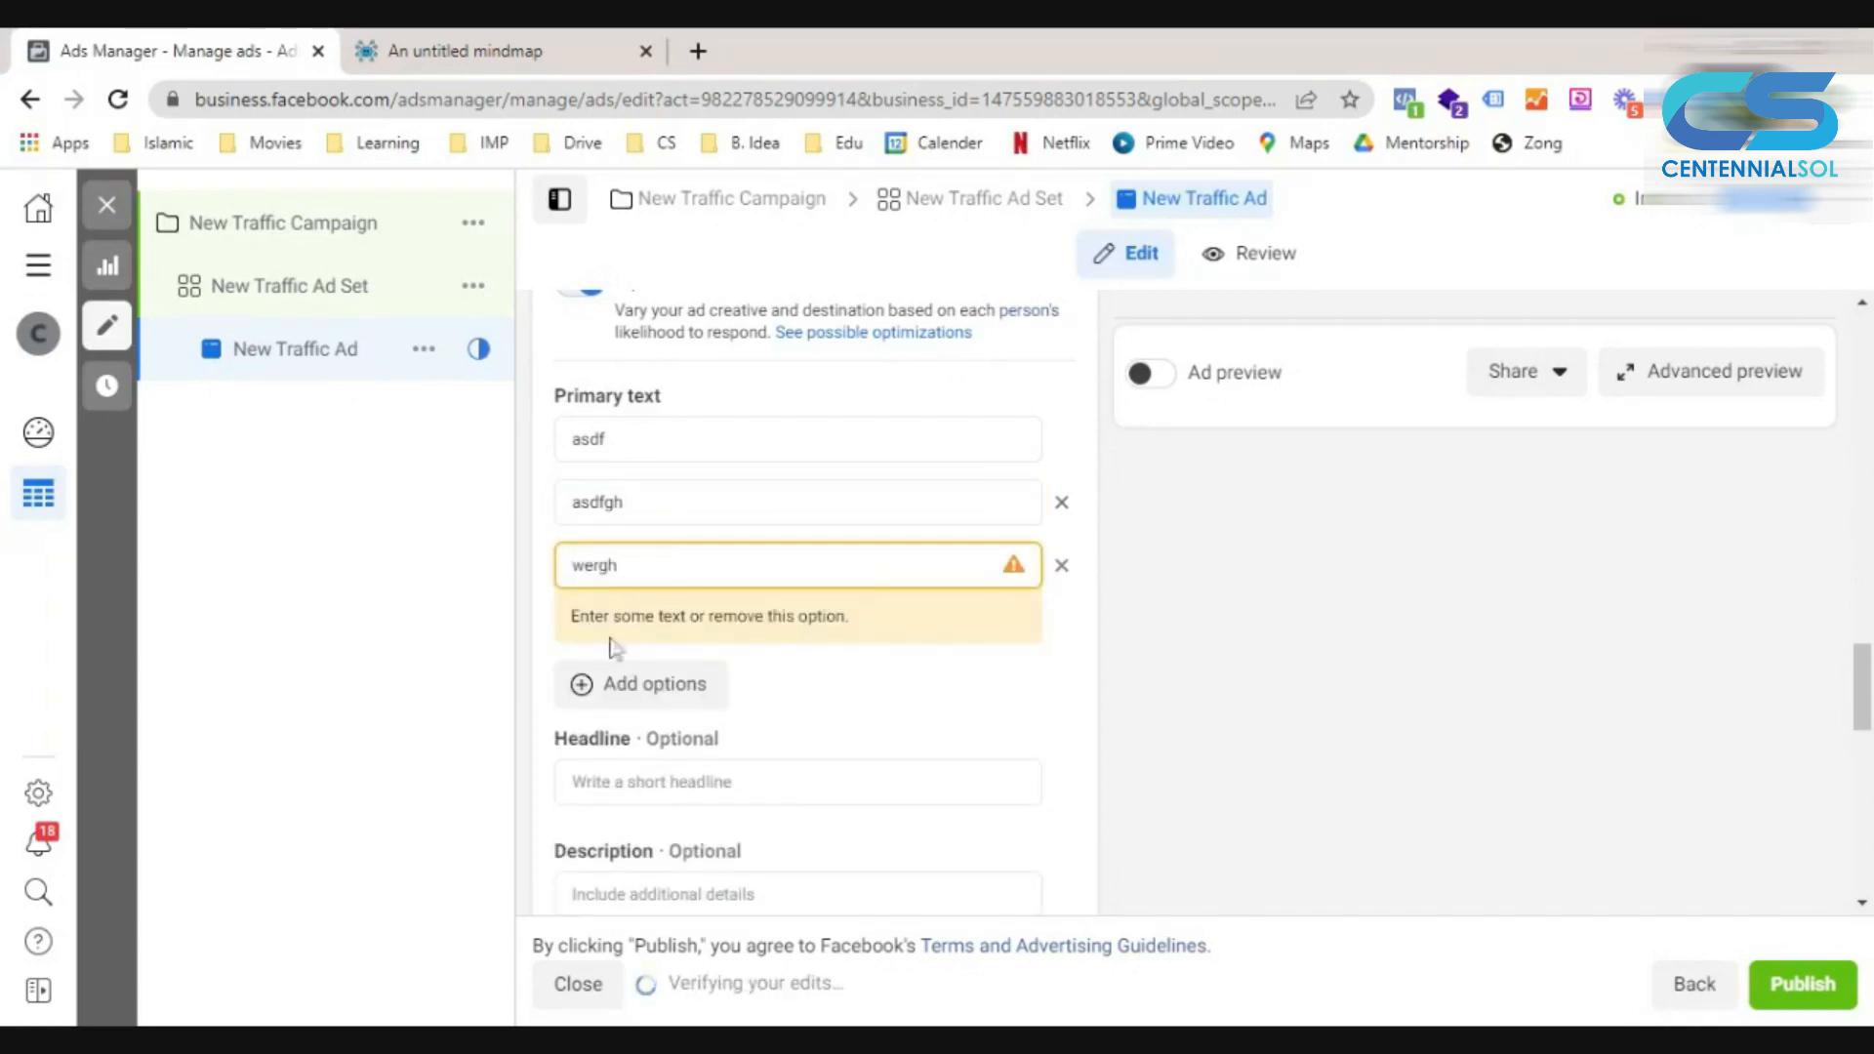
{"action": "left_click", "coordinate": [612, 683]}
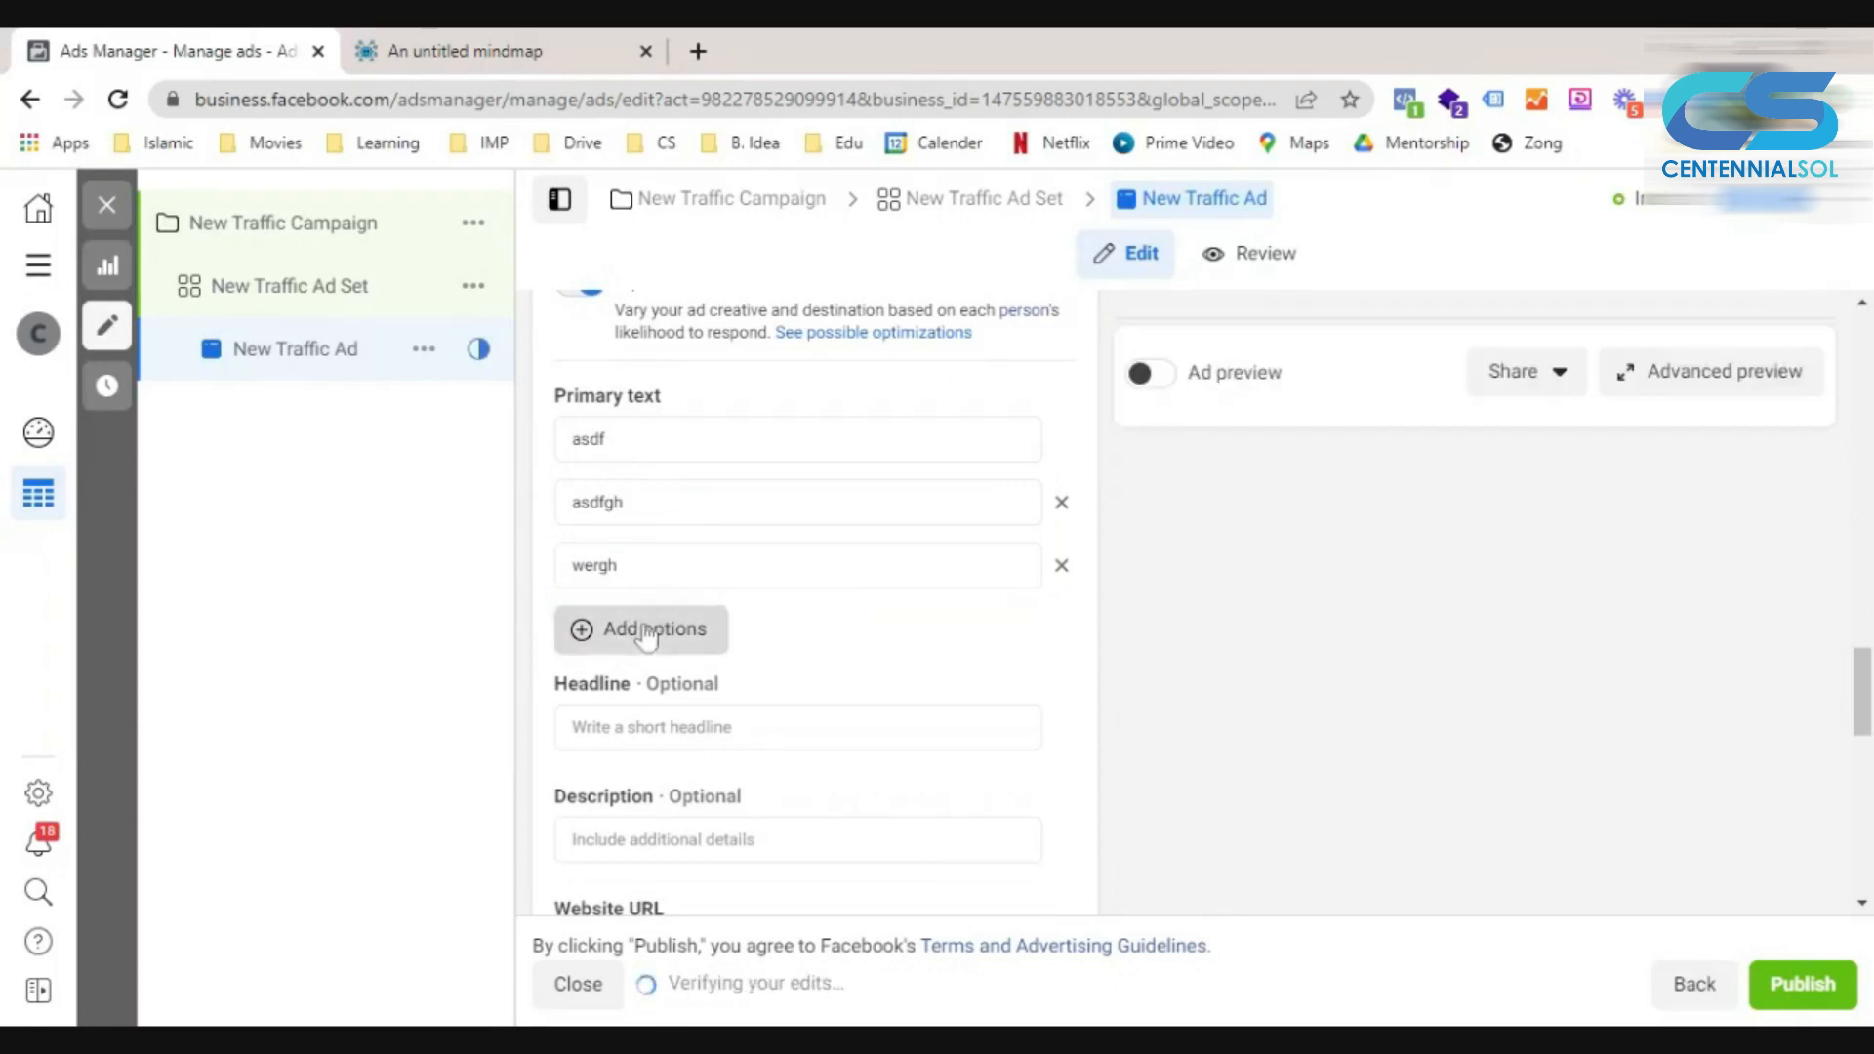
{"action": "left_click", "coordinate": [647, 635]}
{"action": "type", "text": "asdfgh"}
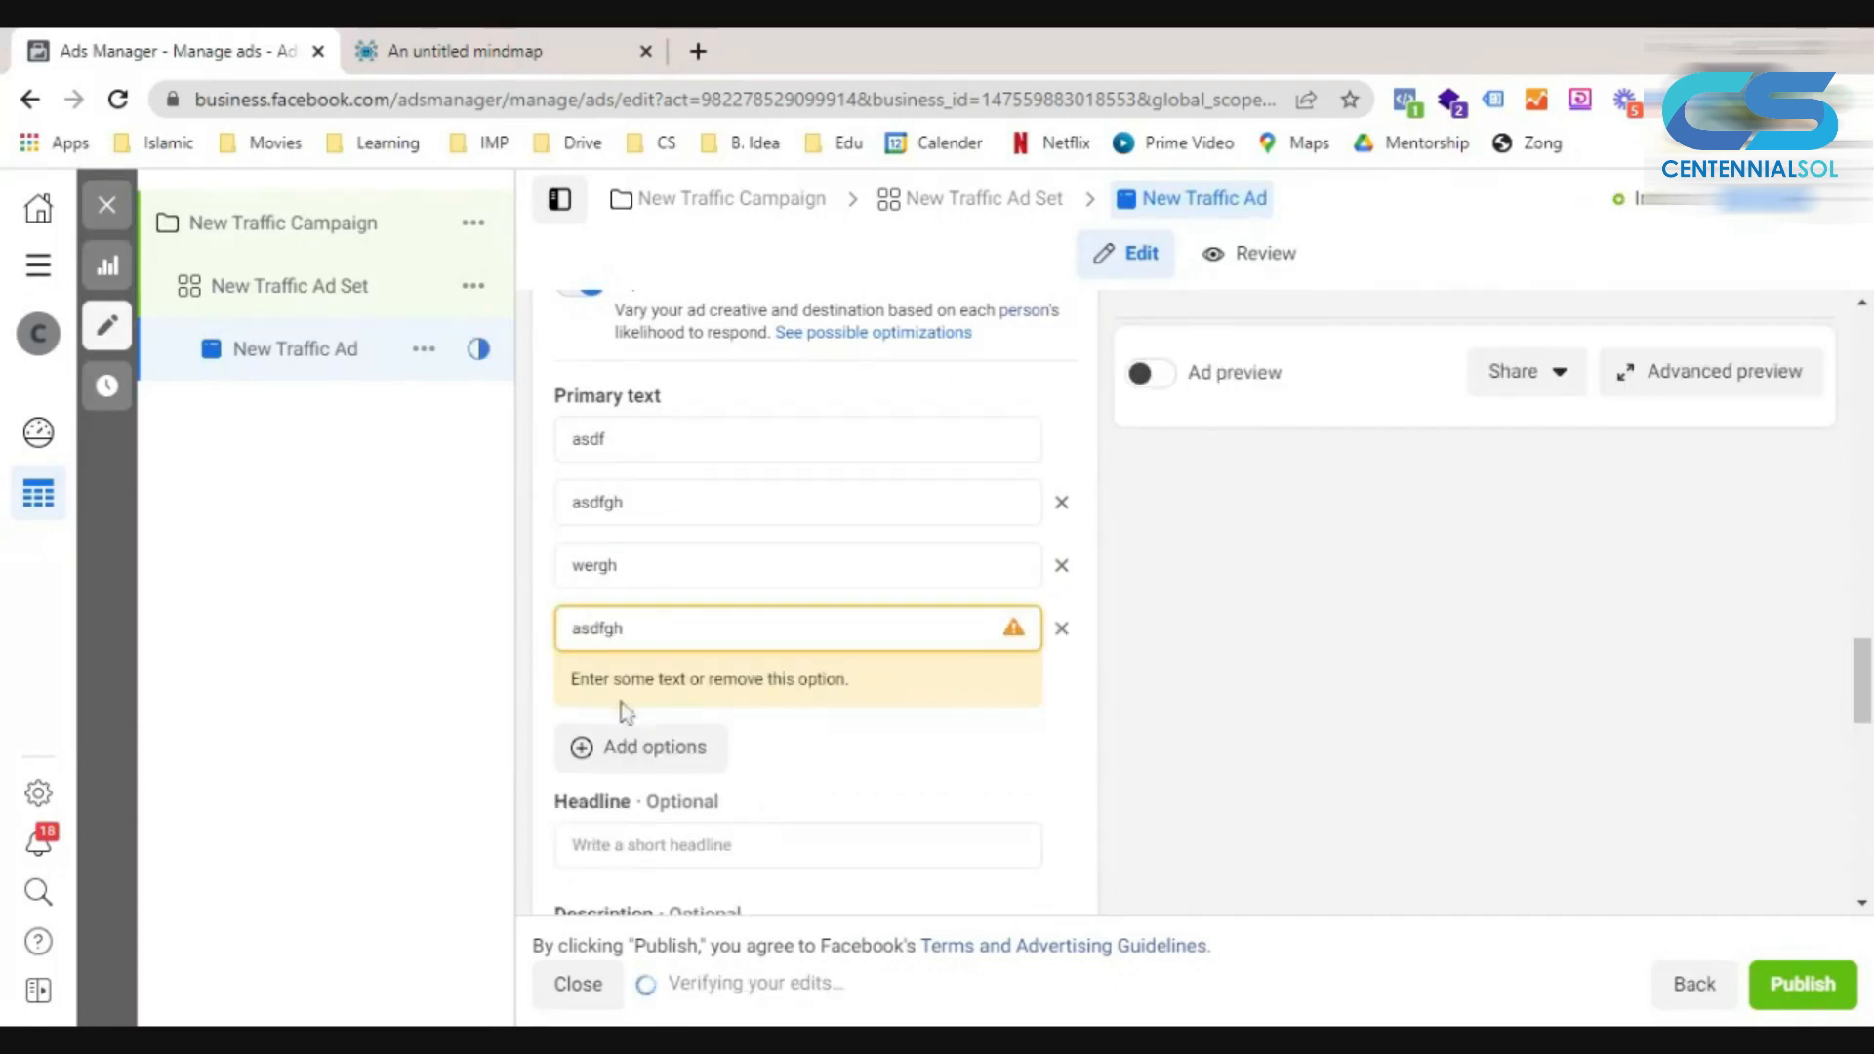
{"action": "left_click", "coordinate": [607, 747]}
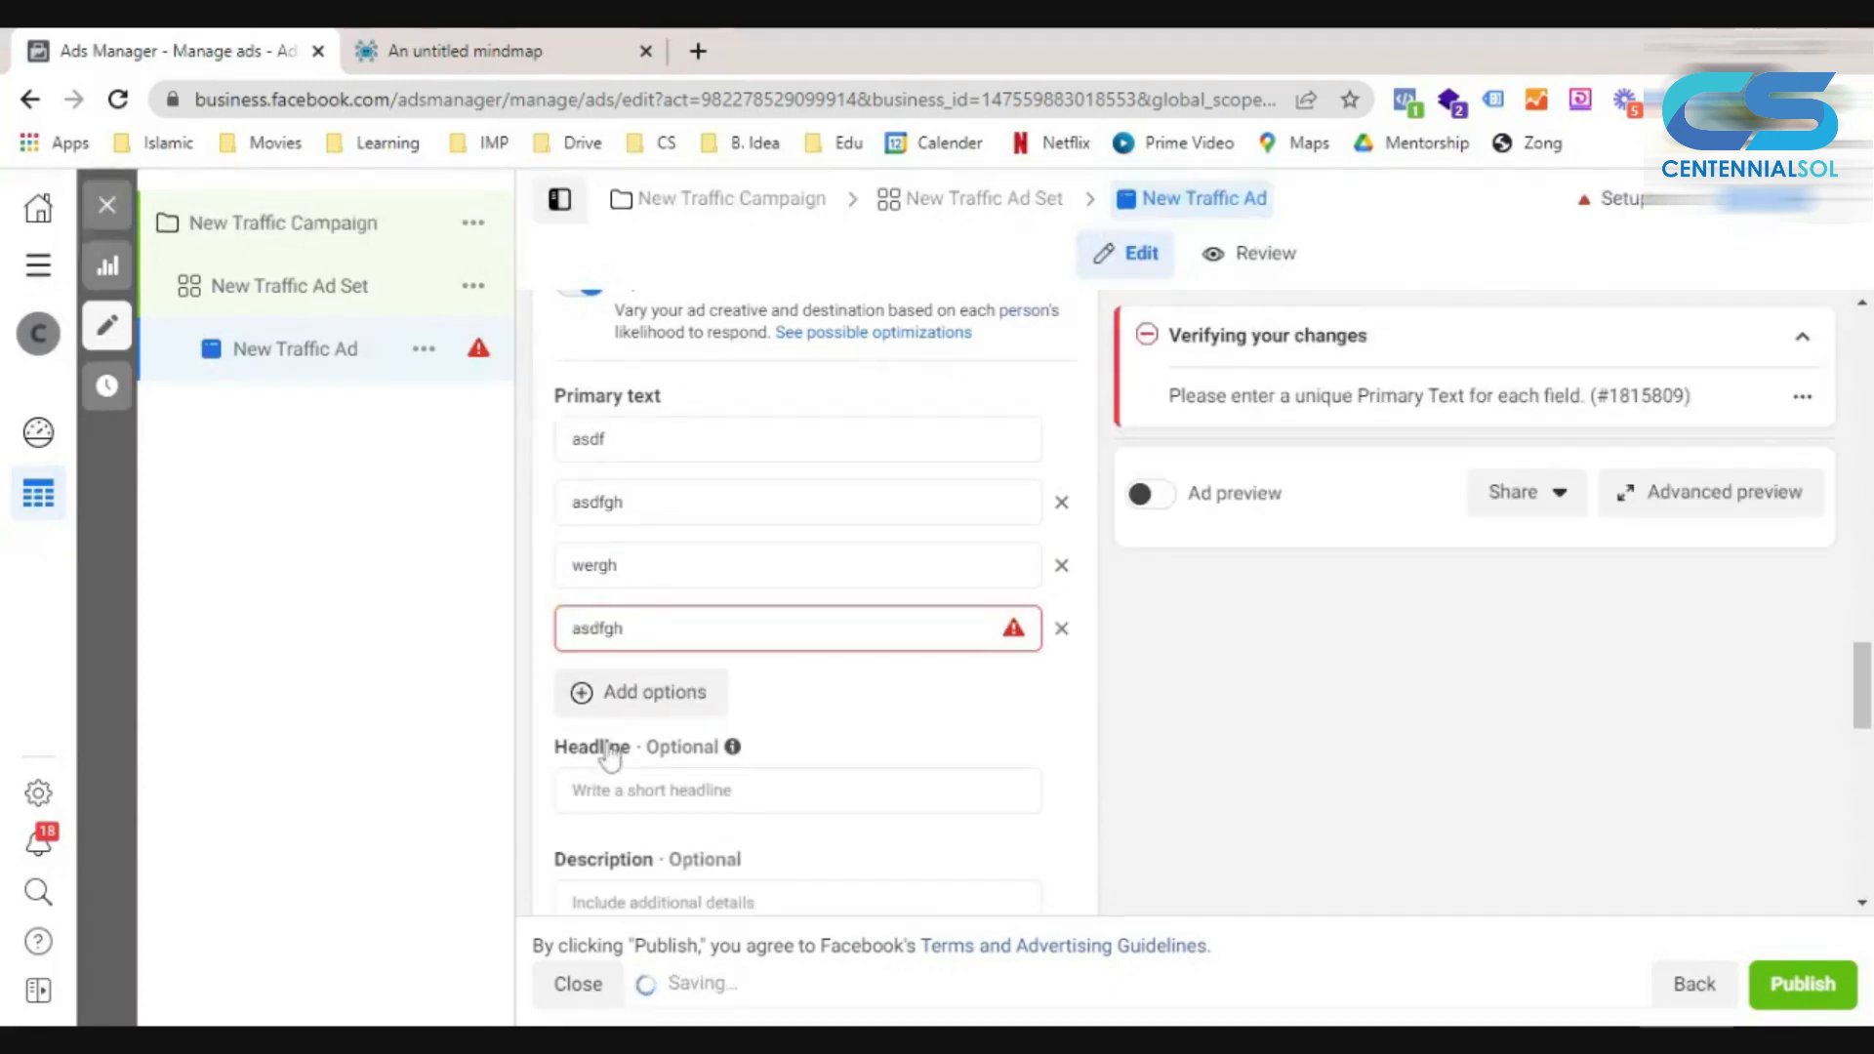
{"action": "left_click", "coordinate": [659, 693]}
{"action": "left_click", "coordinate": [690, 628]}
{"action": "type", "text": "asd"}
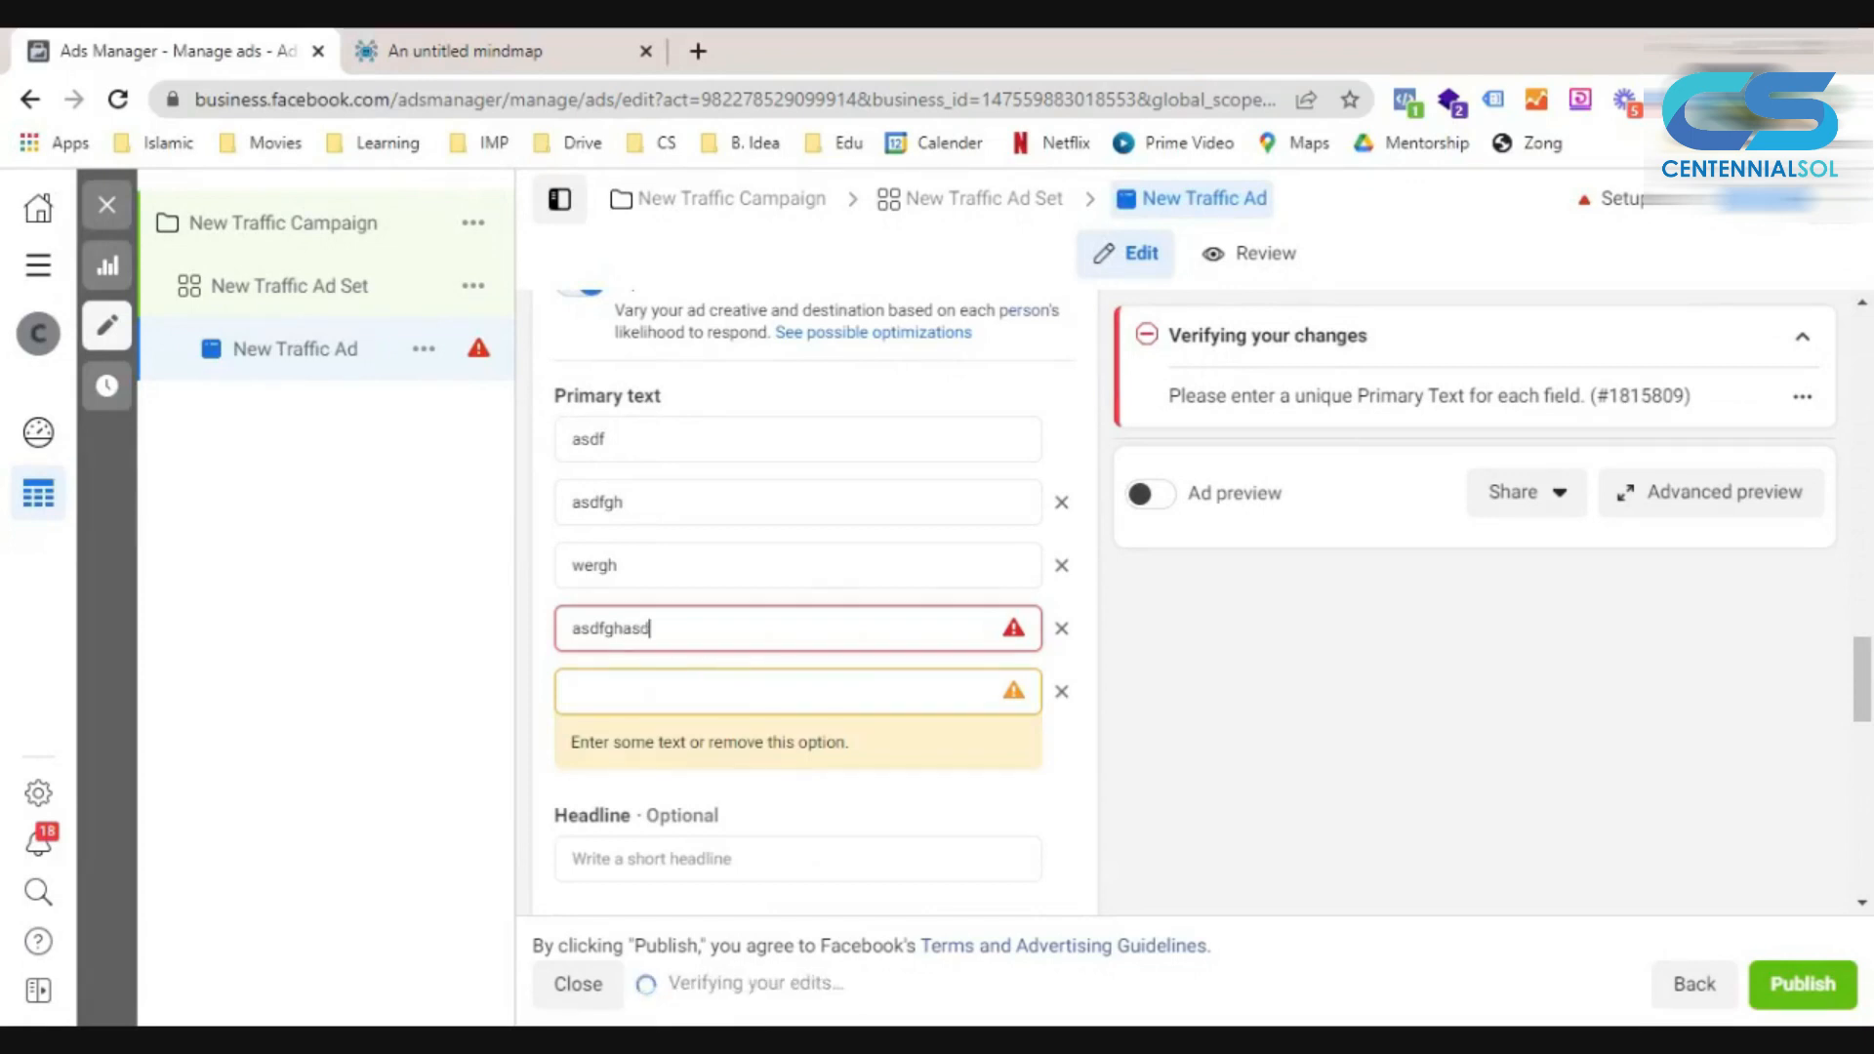
{"action": "type", "text": "asdfgbnm"}
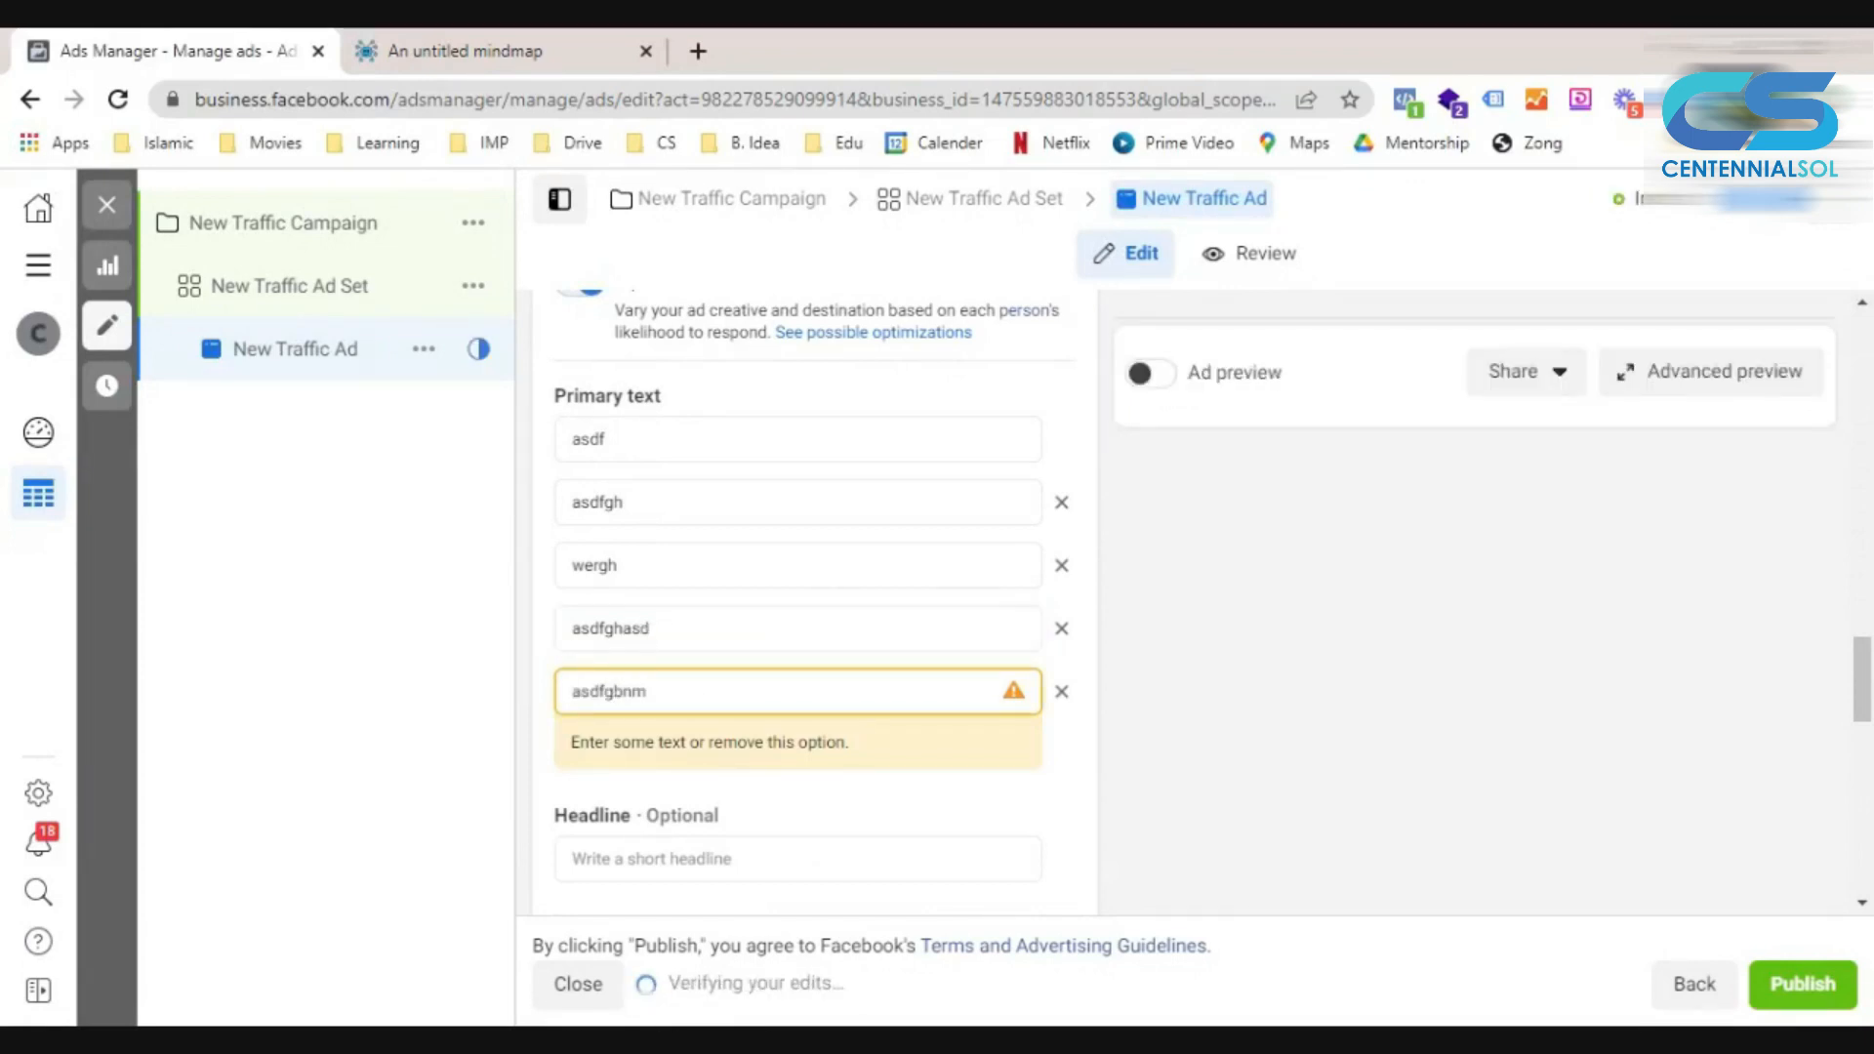
{"action": "left_click", "coordinate": [1268, 690]}
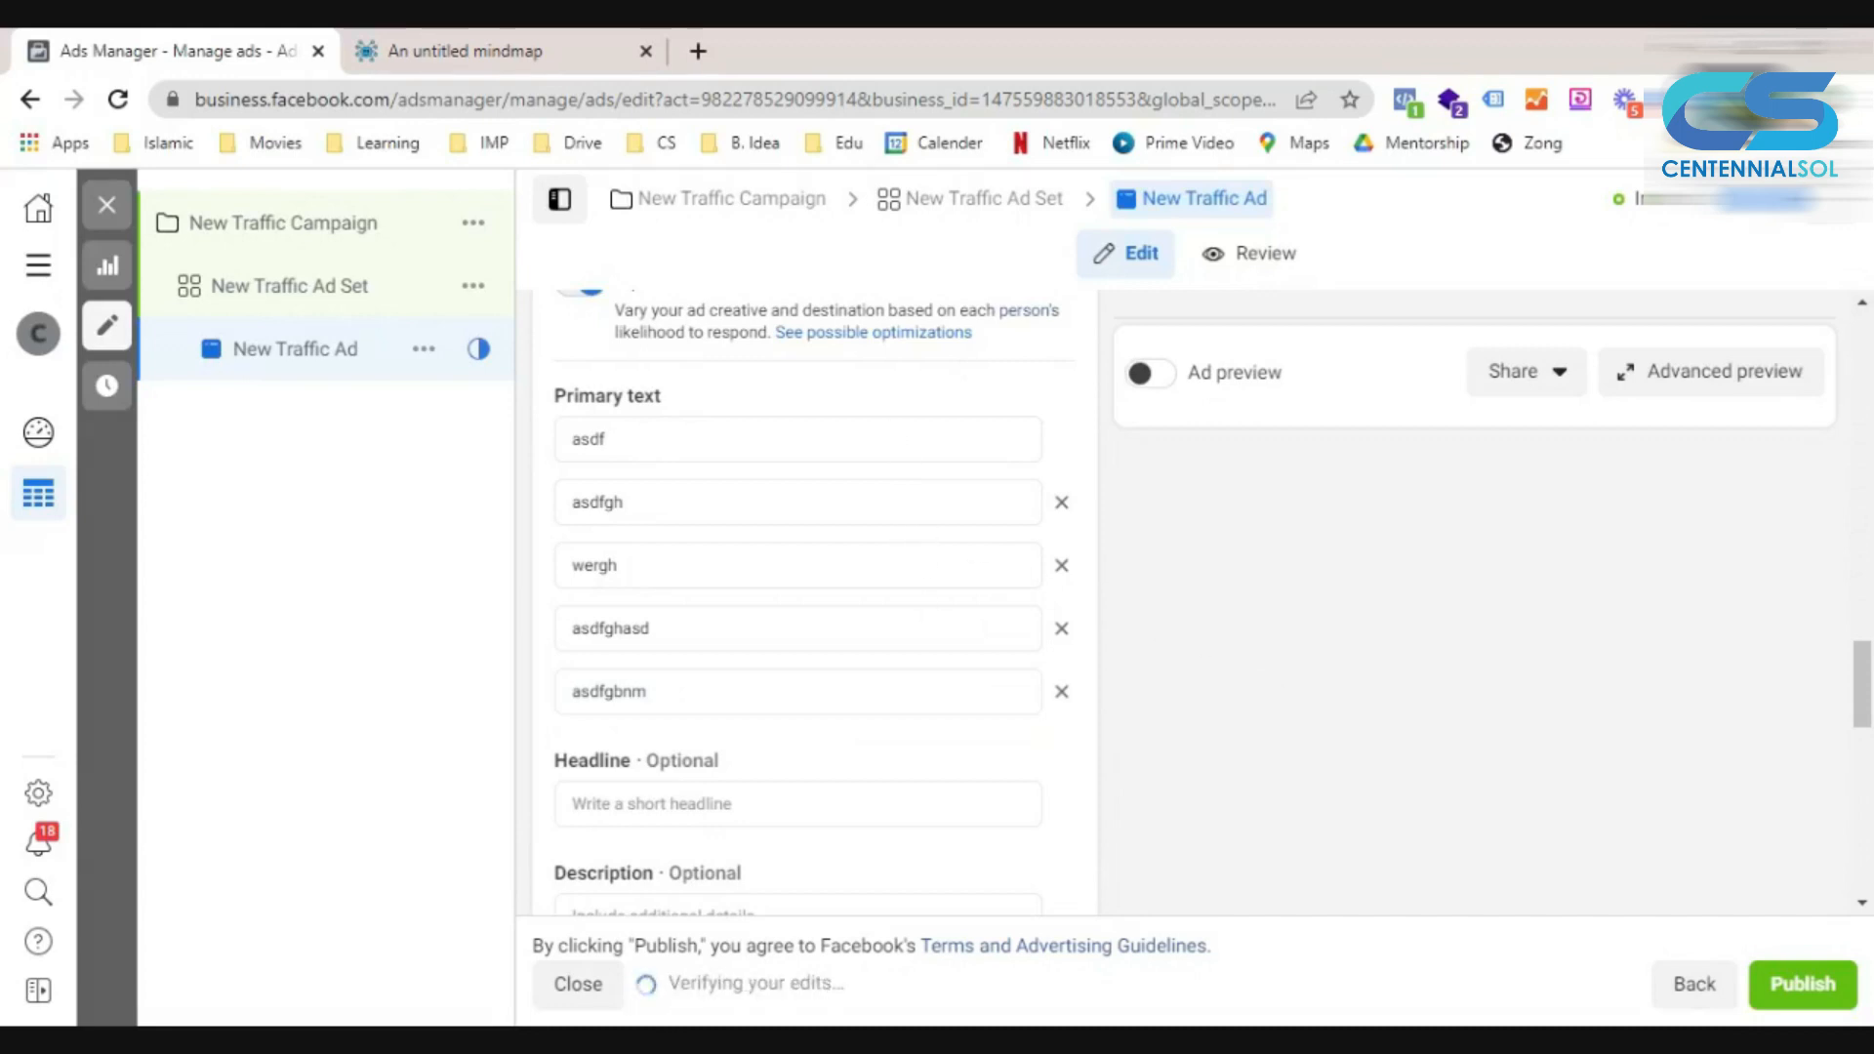
Enter "jhgf" as the ad's headline and add two more headline options reading "mnbv" and "hgfds".
{"action": "scroll", "coordinate": [882, 464], "scroll_direction": "down", "scroll_amount": 3}
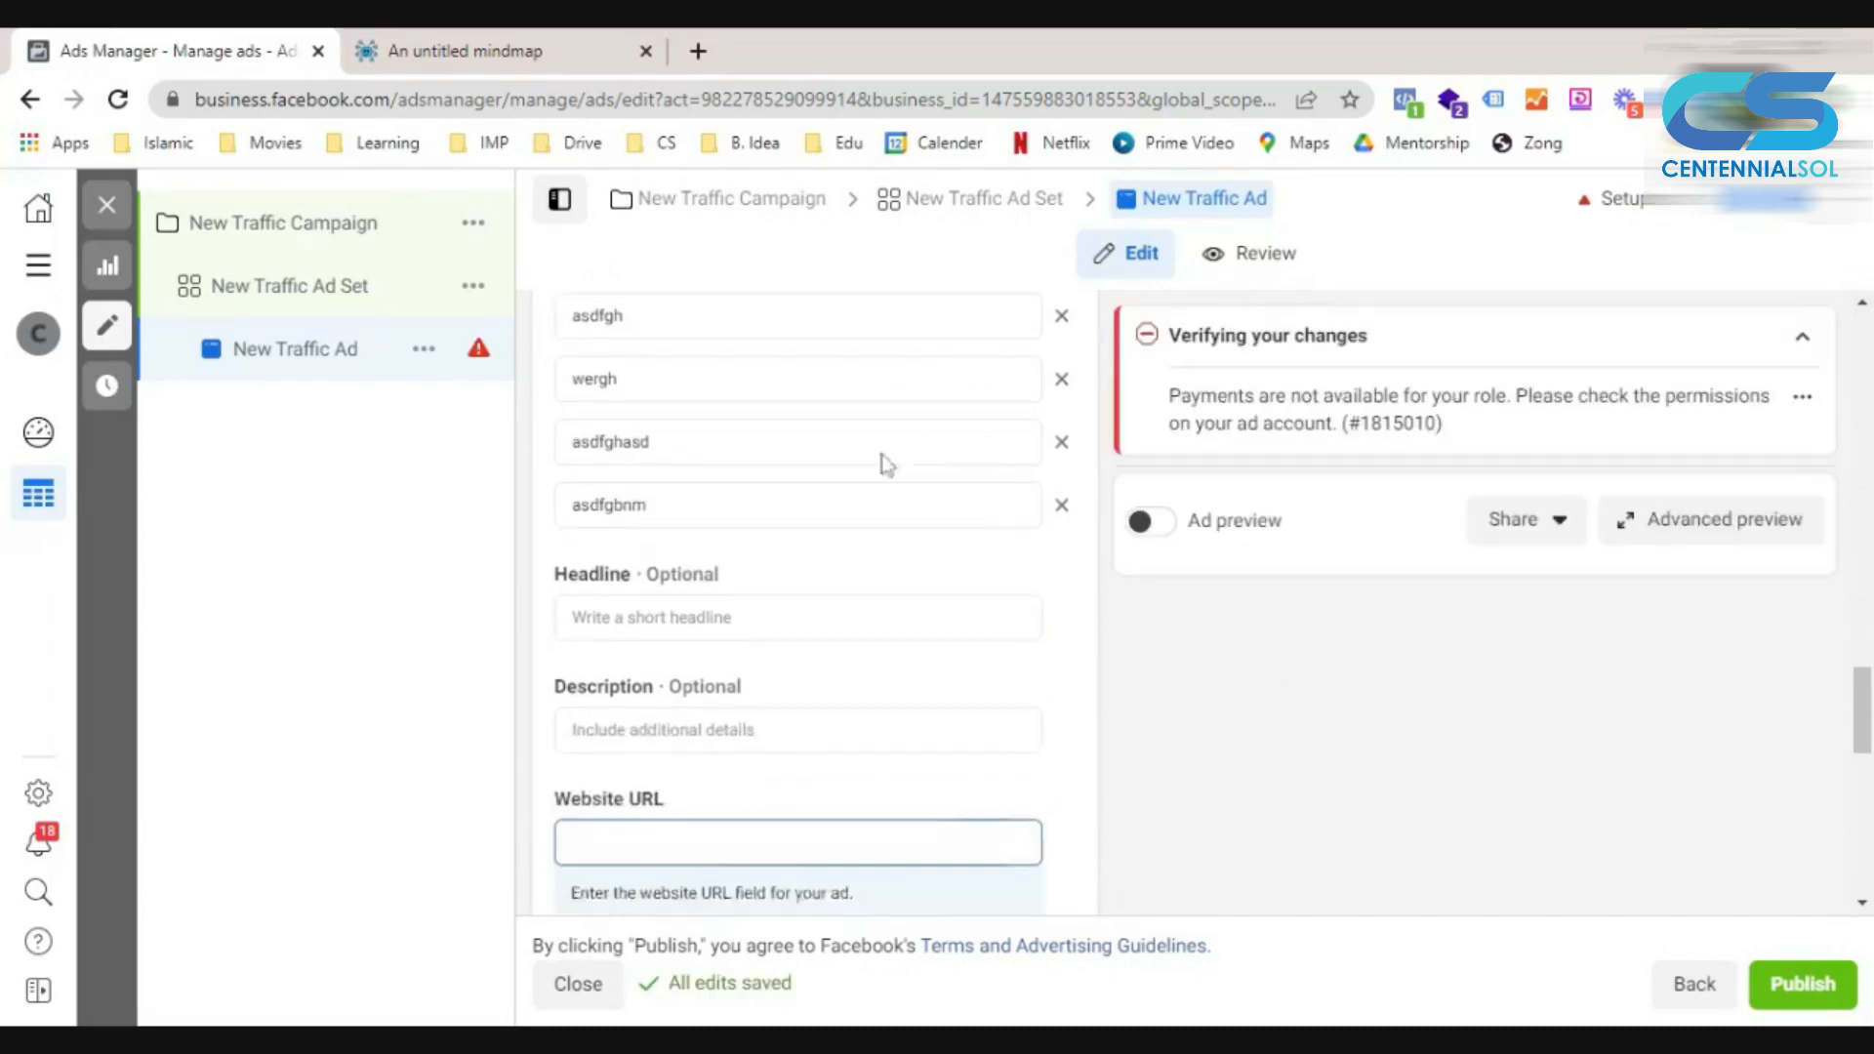
{"action": "left_click", "coordinate": [828, 545]}
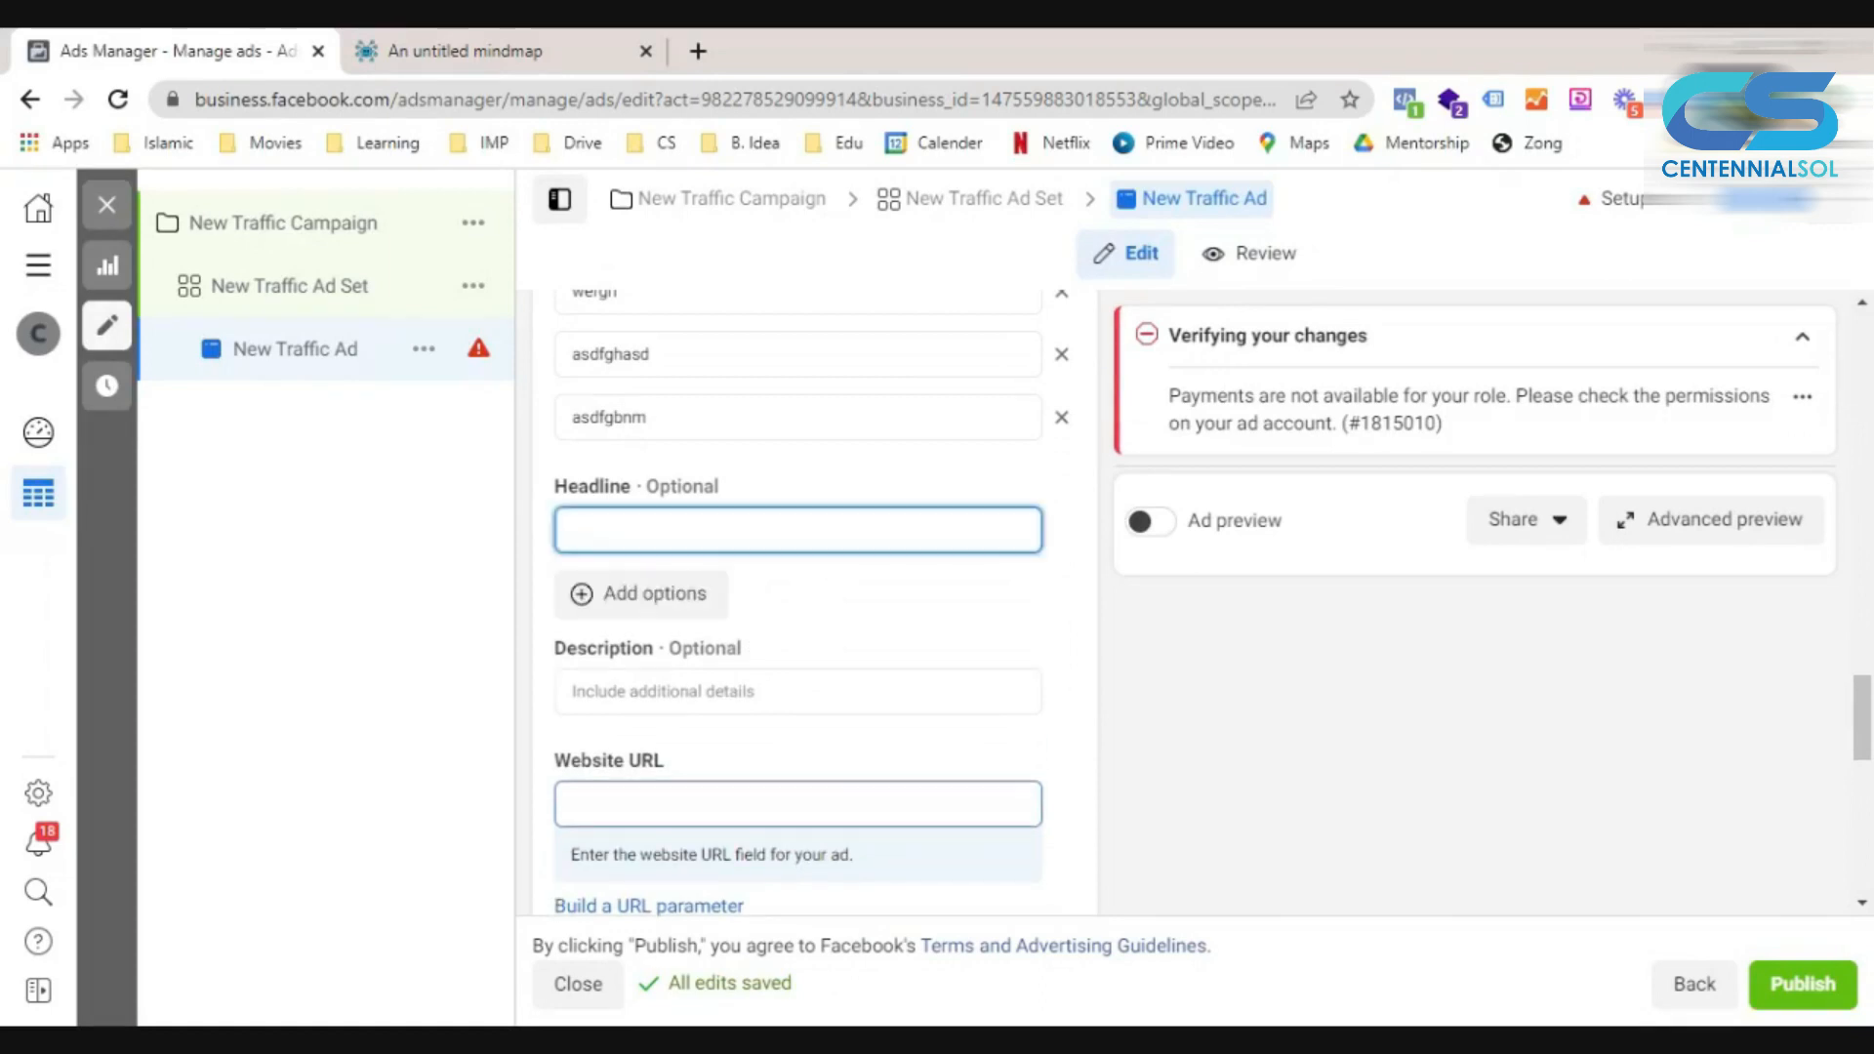
{"action": "type", "text": "jhgf"}
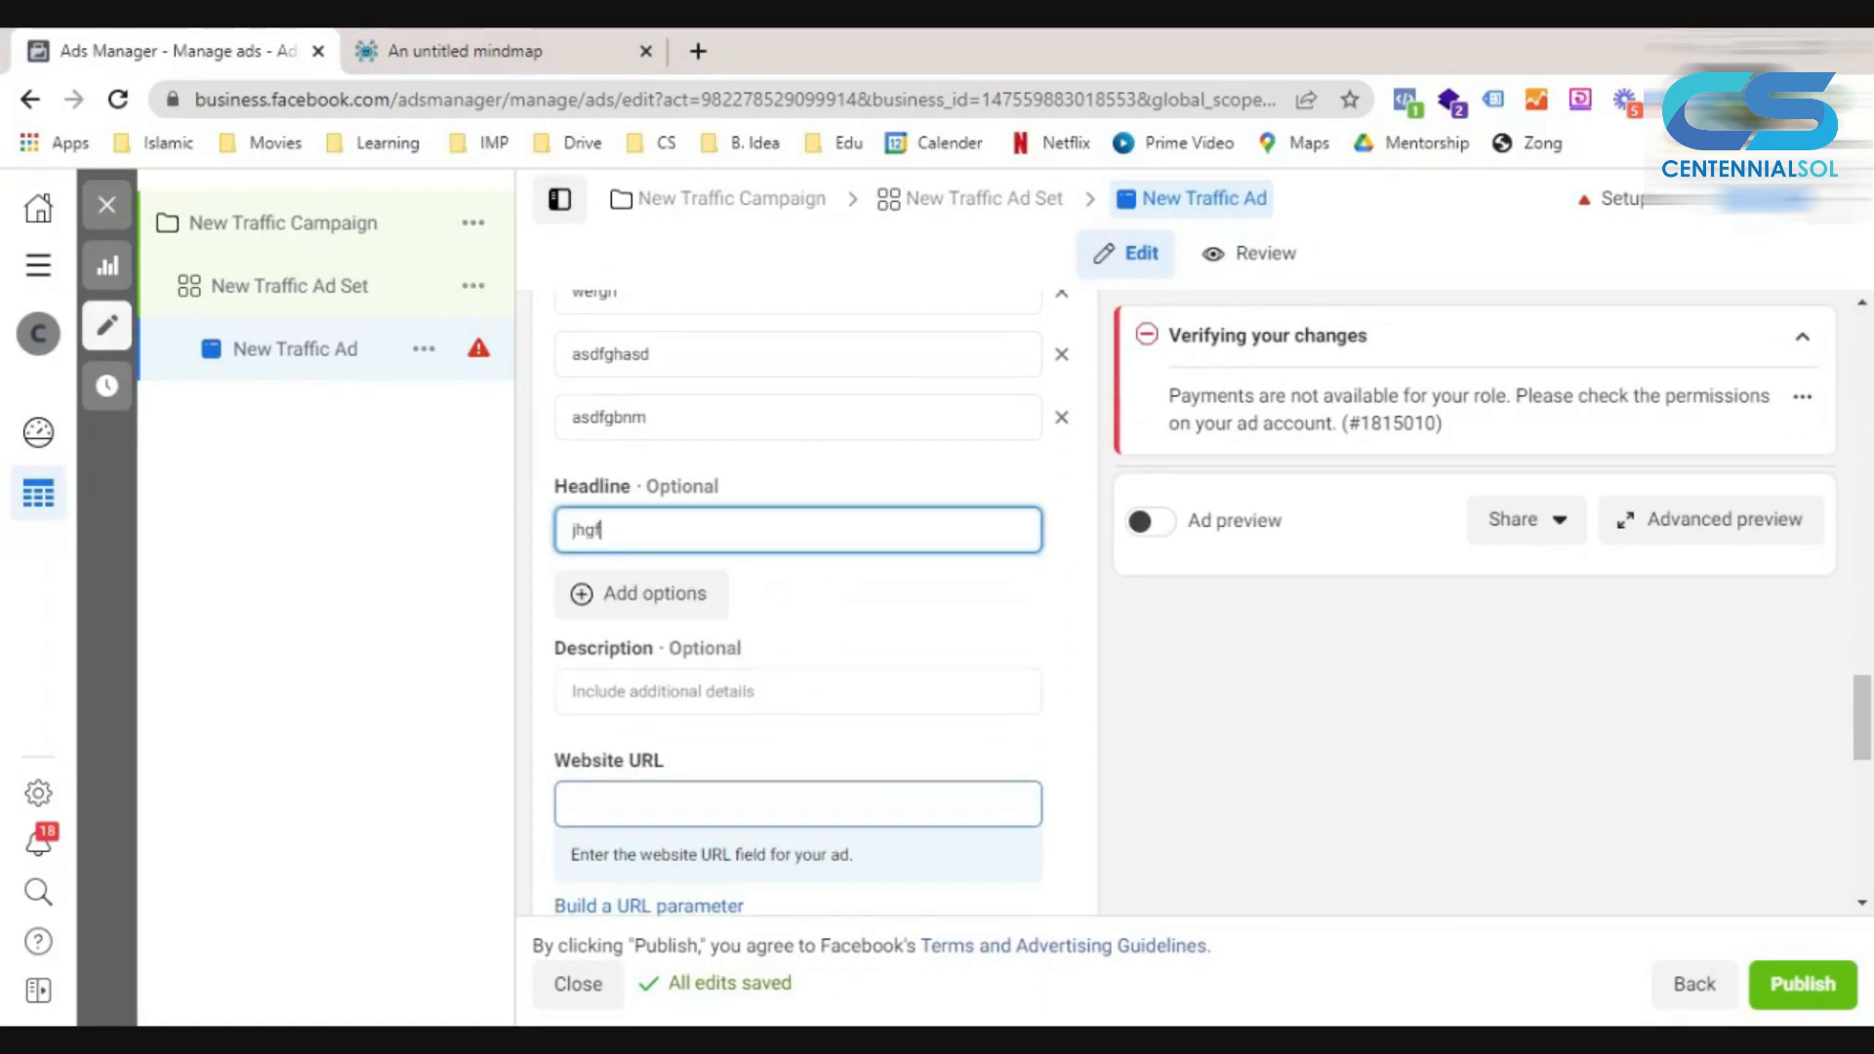
{"action": "left_click", "coordinate": [695, 605]}
{"action": "left_click", "coordinate": [708, 594]}
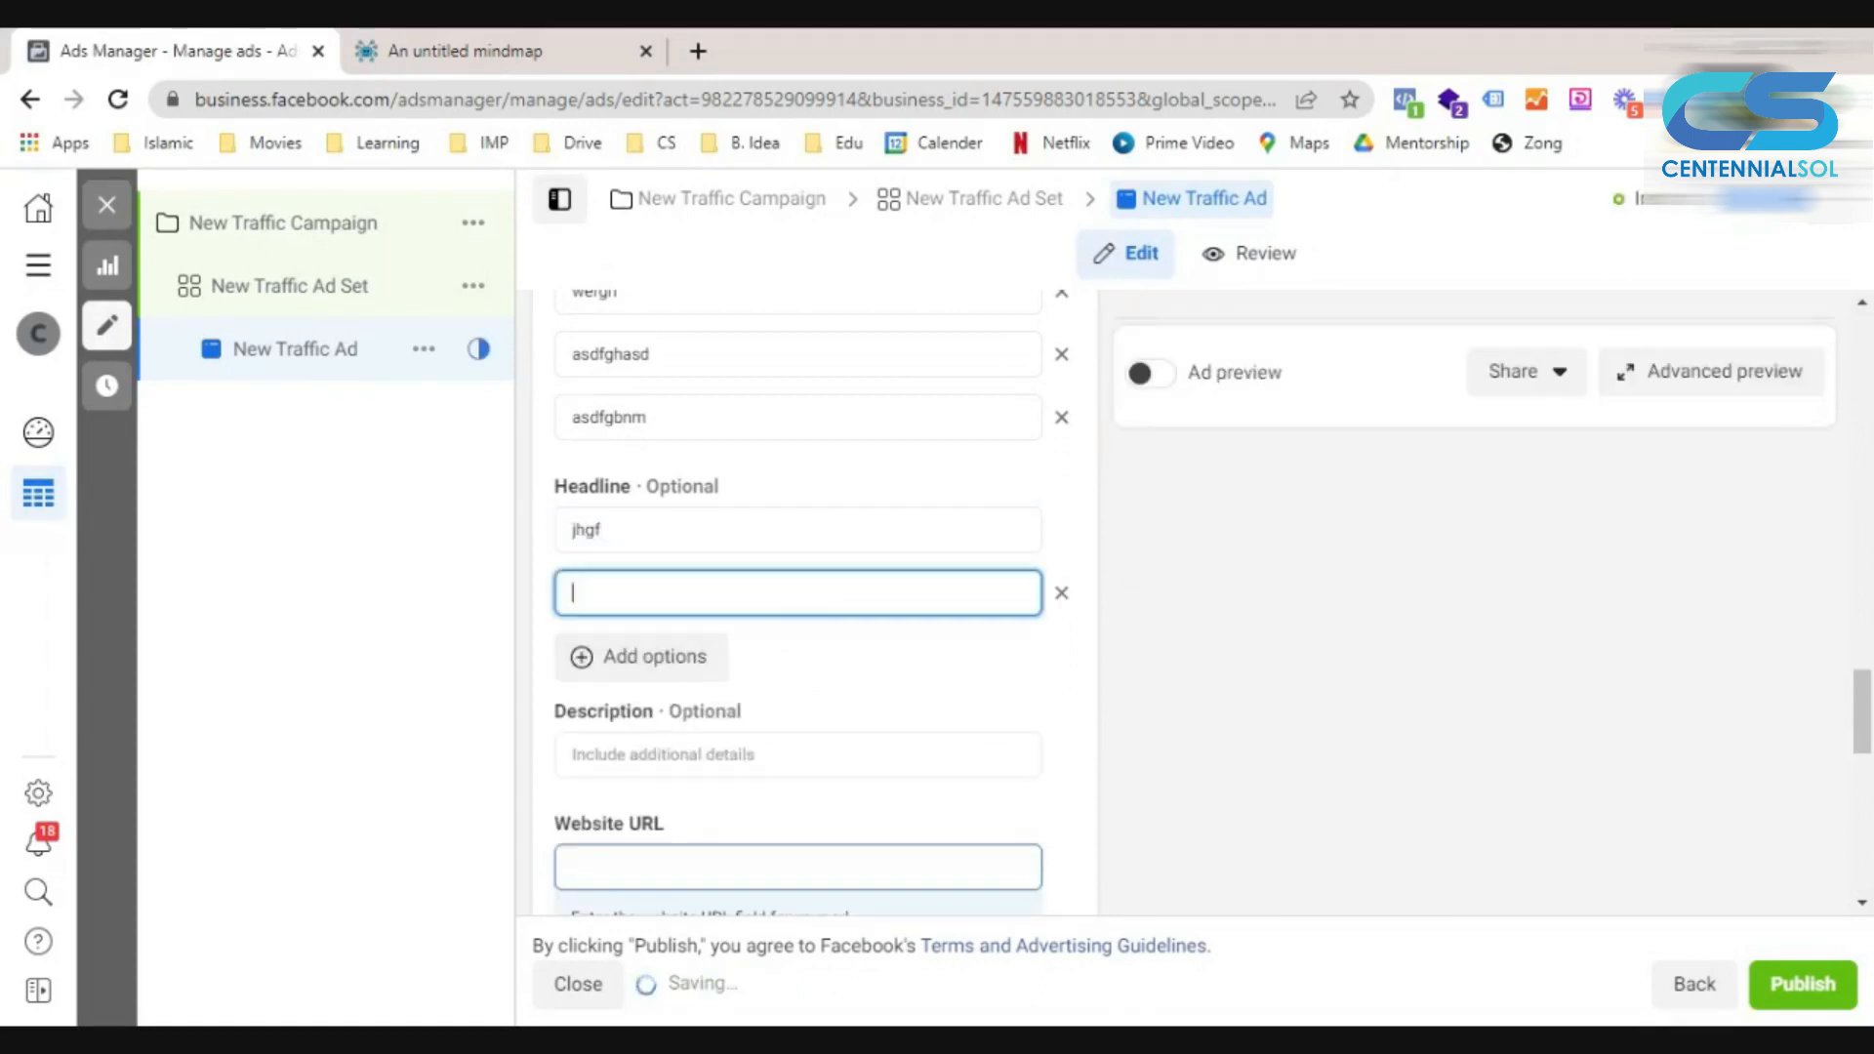
{"action": "type", "text": "mnbv"}
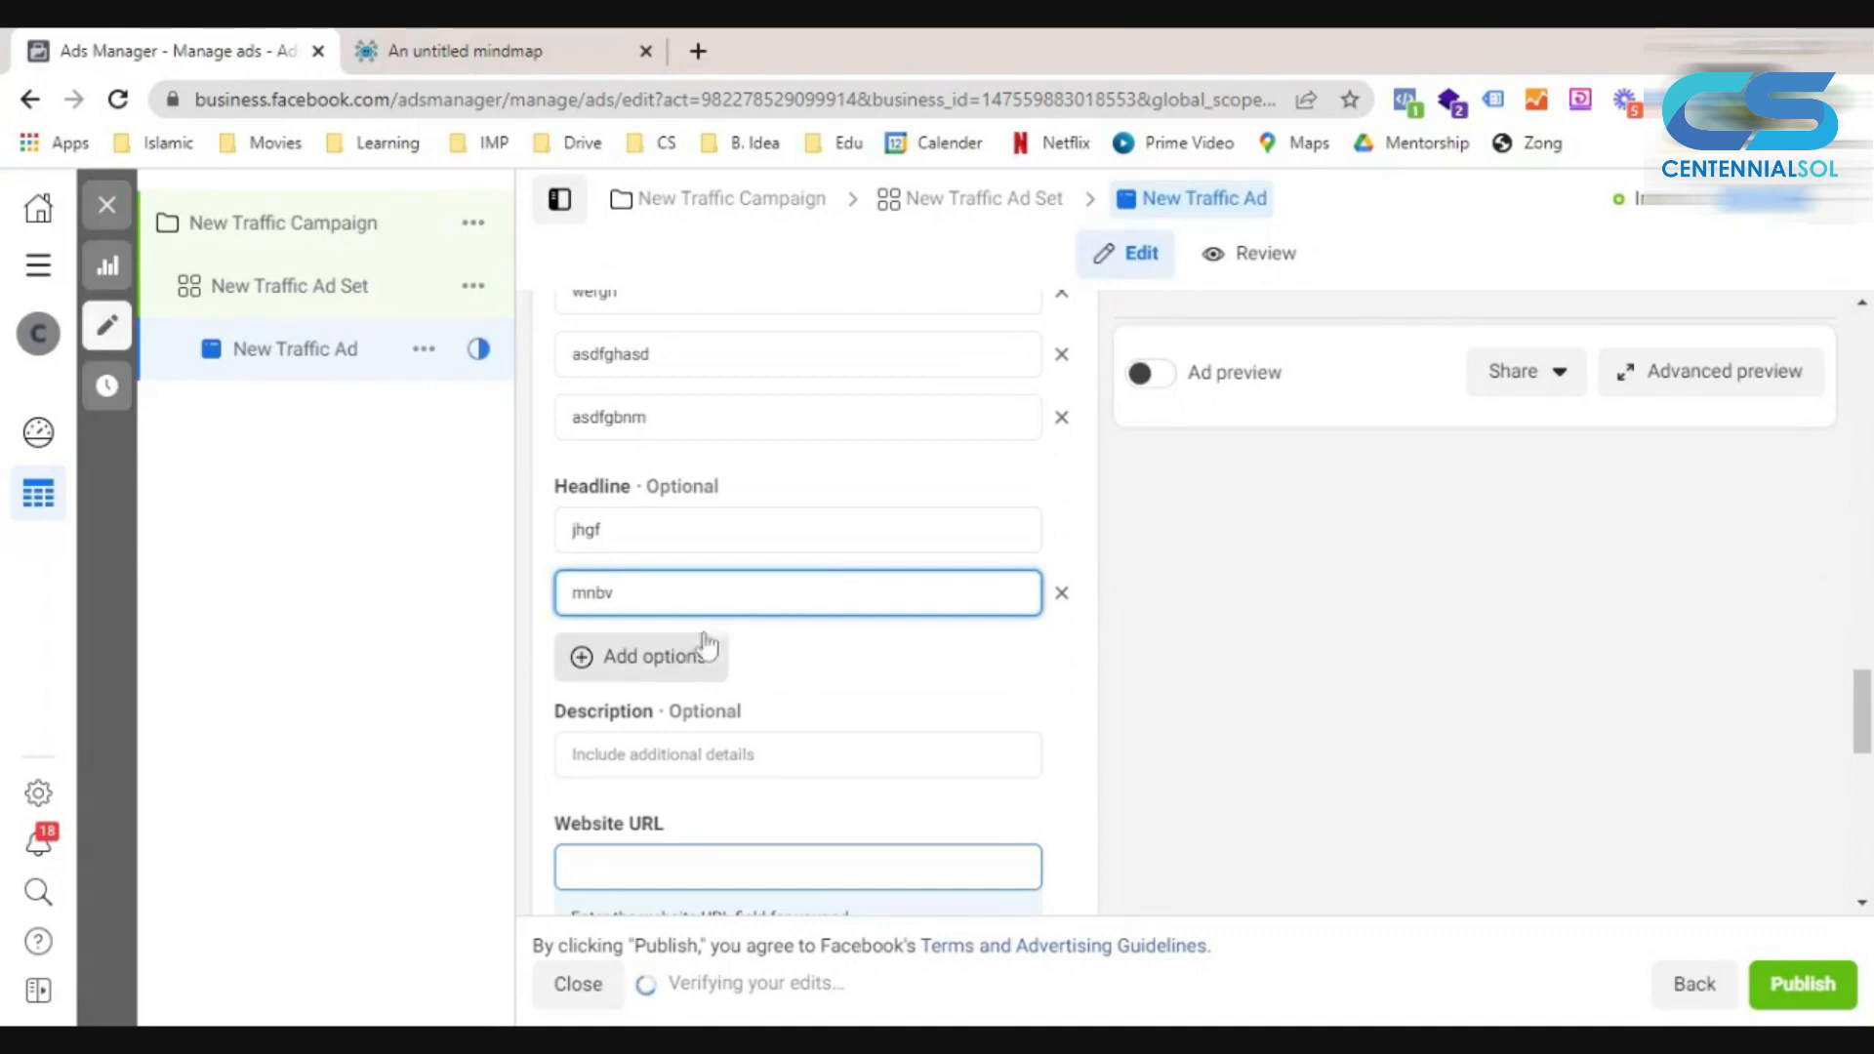
{"action": "left_click", "coordinate": [703, 648]}
{"action": "left_click", "coordinate": [715, 660]}
{"action": "type", "text": "hgfds"}
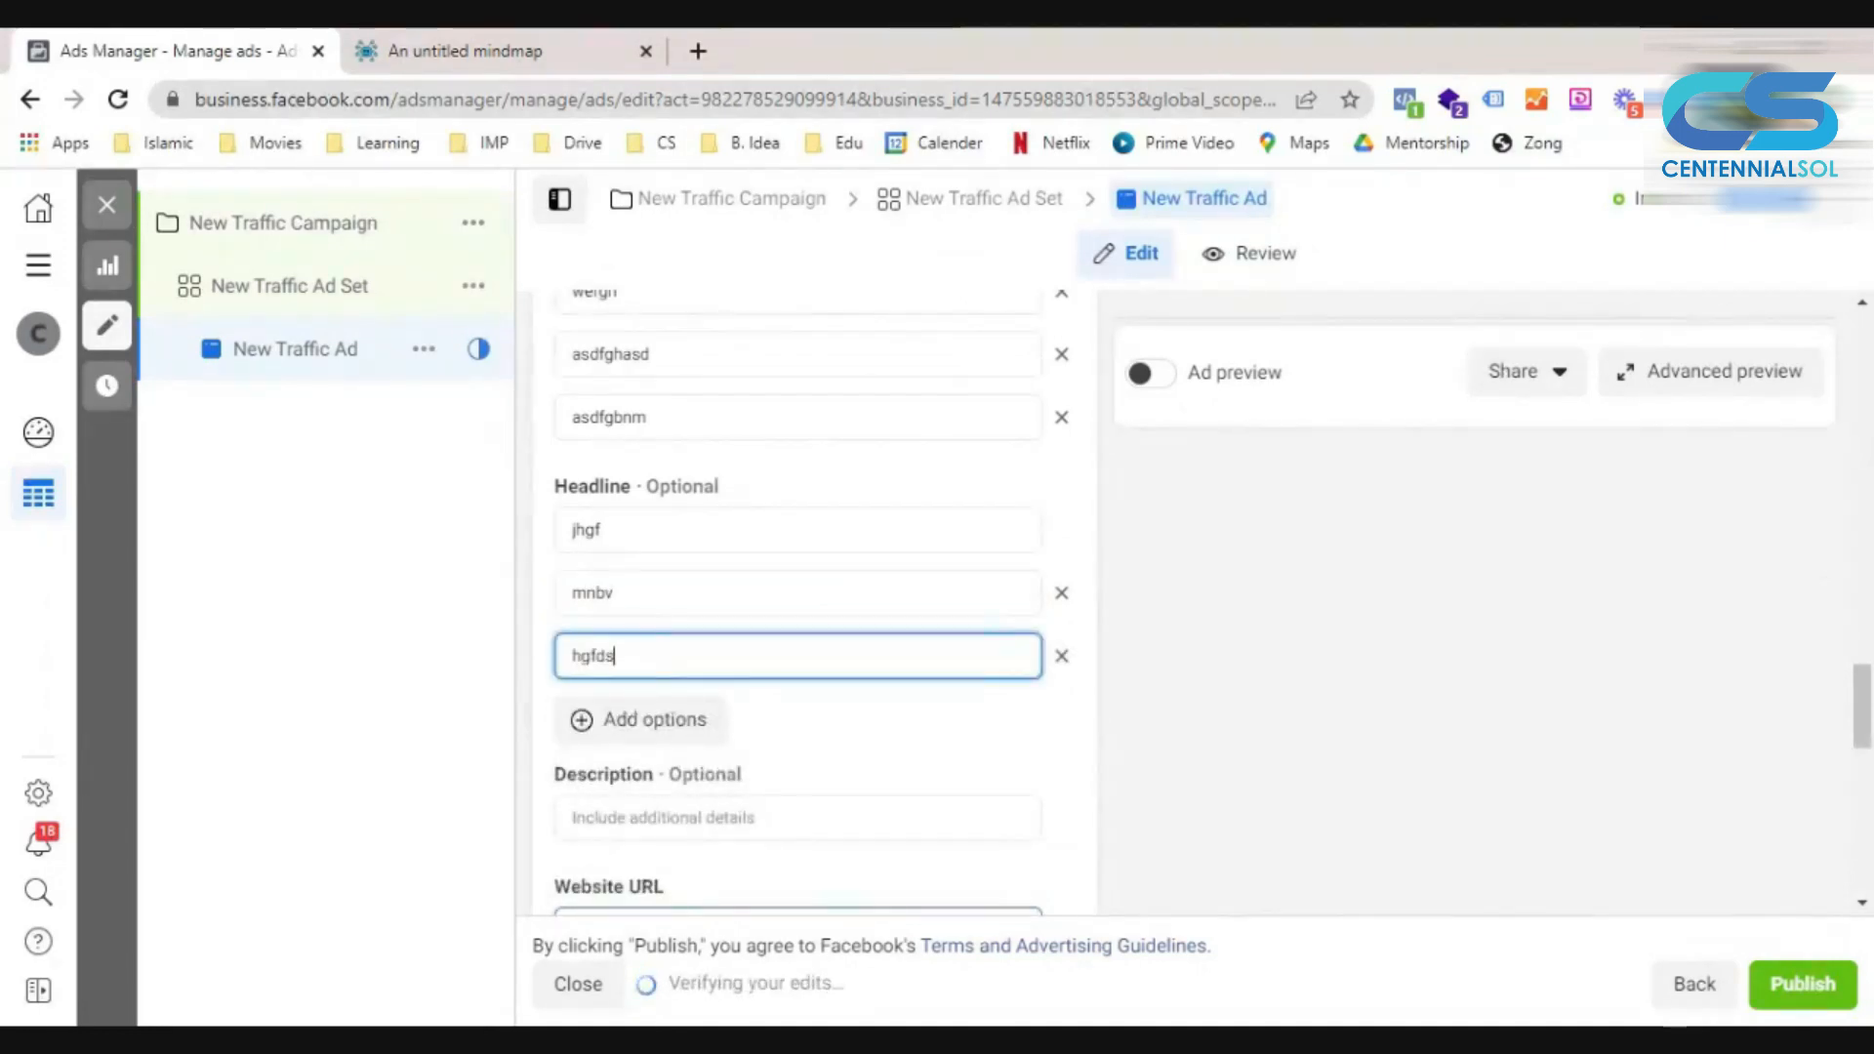
Add a fourth and a fifth headline option reading "mnhgf" and "mjhgv".
{"action": "left_click", "coordinate": [708, 722]}
{"action": "left_click", "coordinate": [716, 720]}
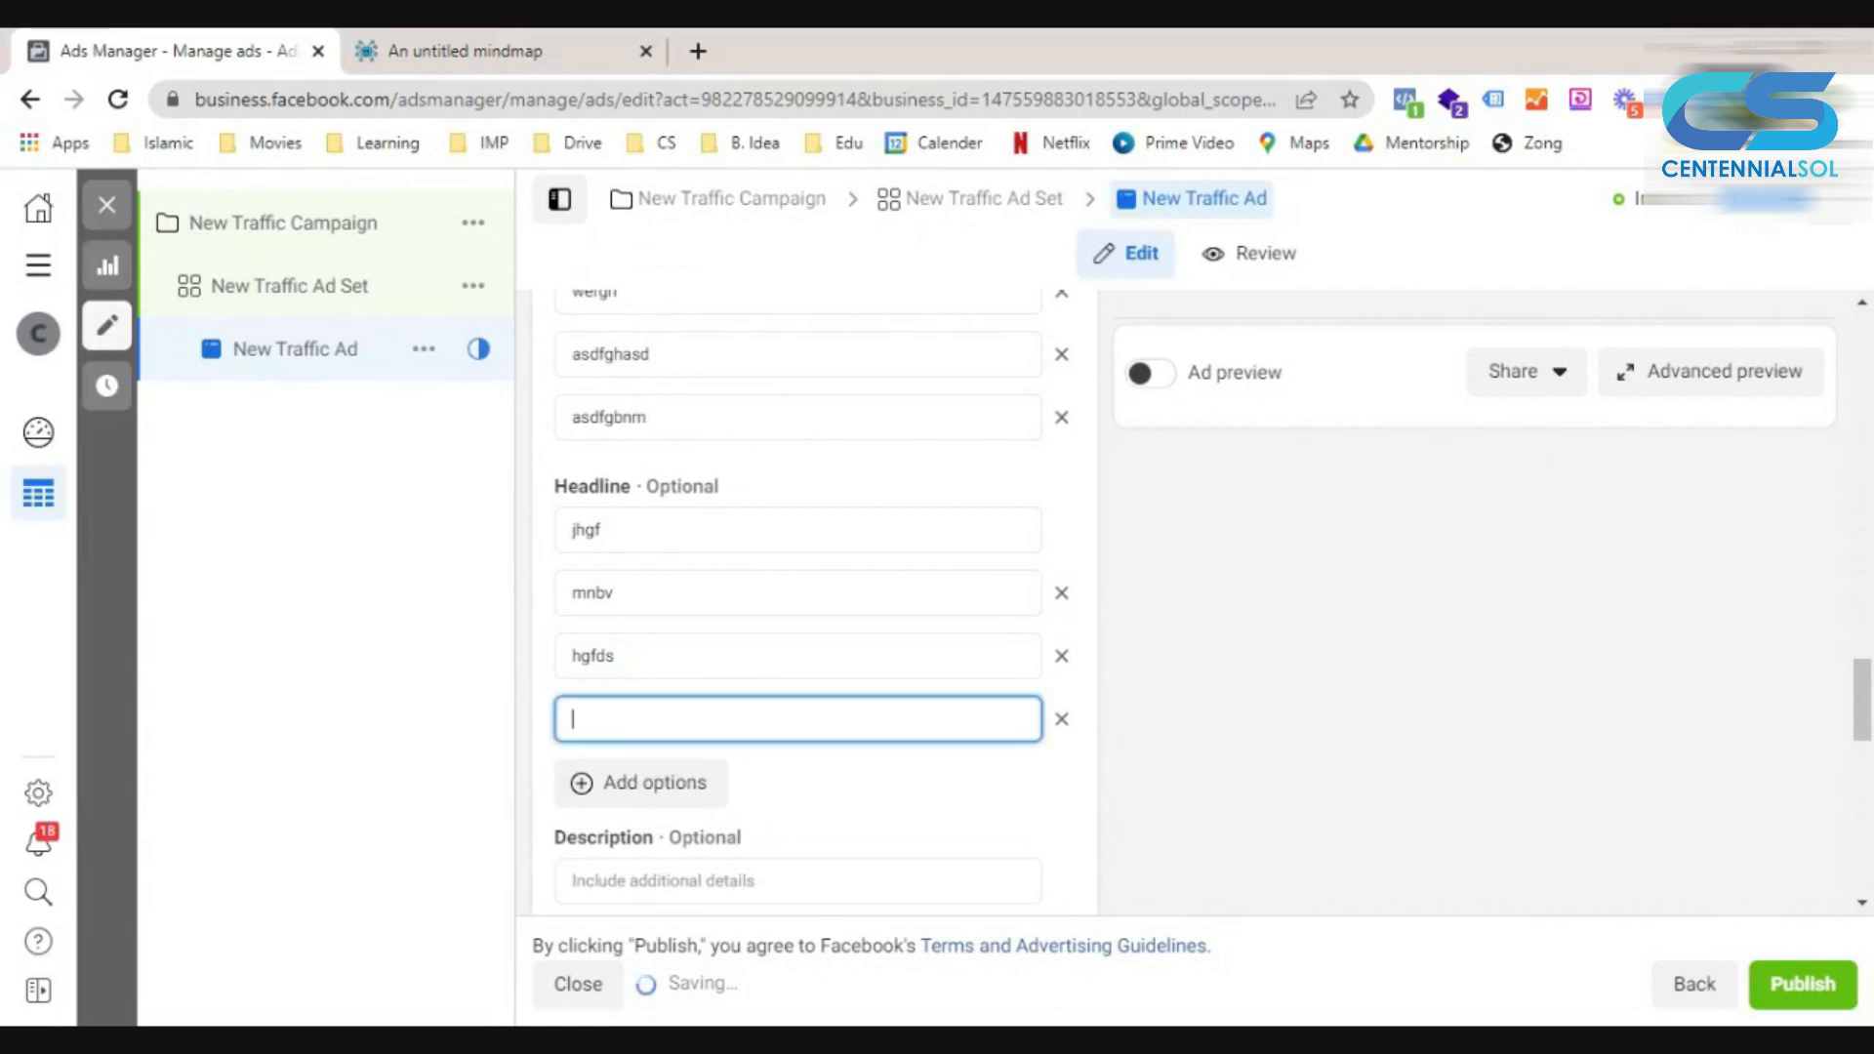
{"action": "type", "text": "mnhgf"}
{"action": "scroll", "coordinate": [715, 720], "scroll_direction": "down", "scroll_amount": 2}
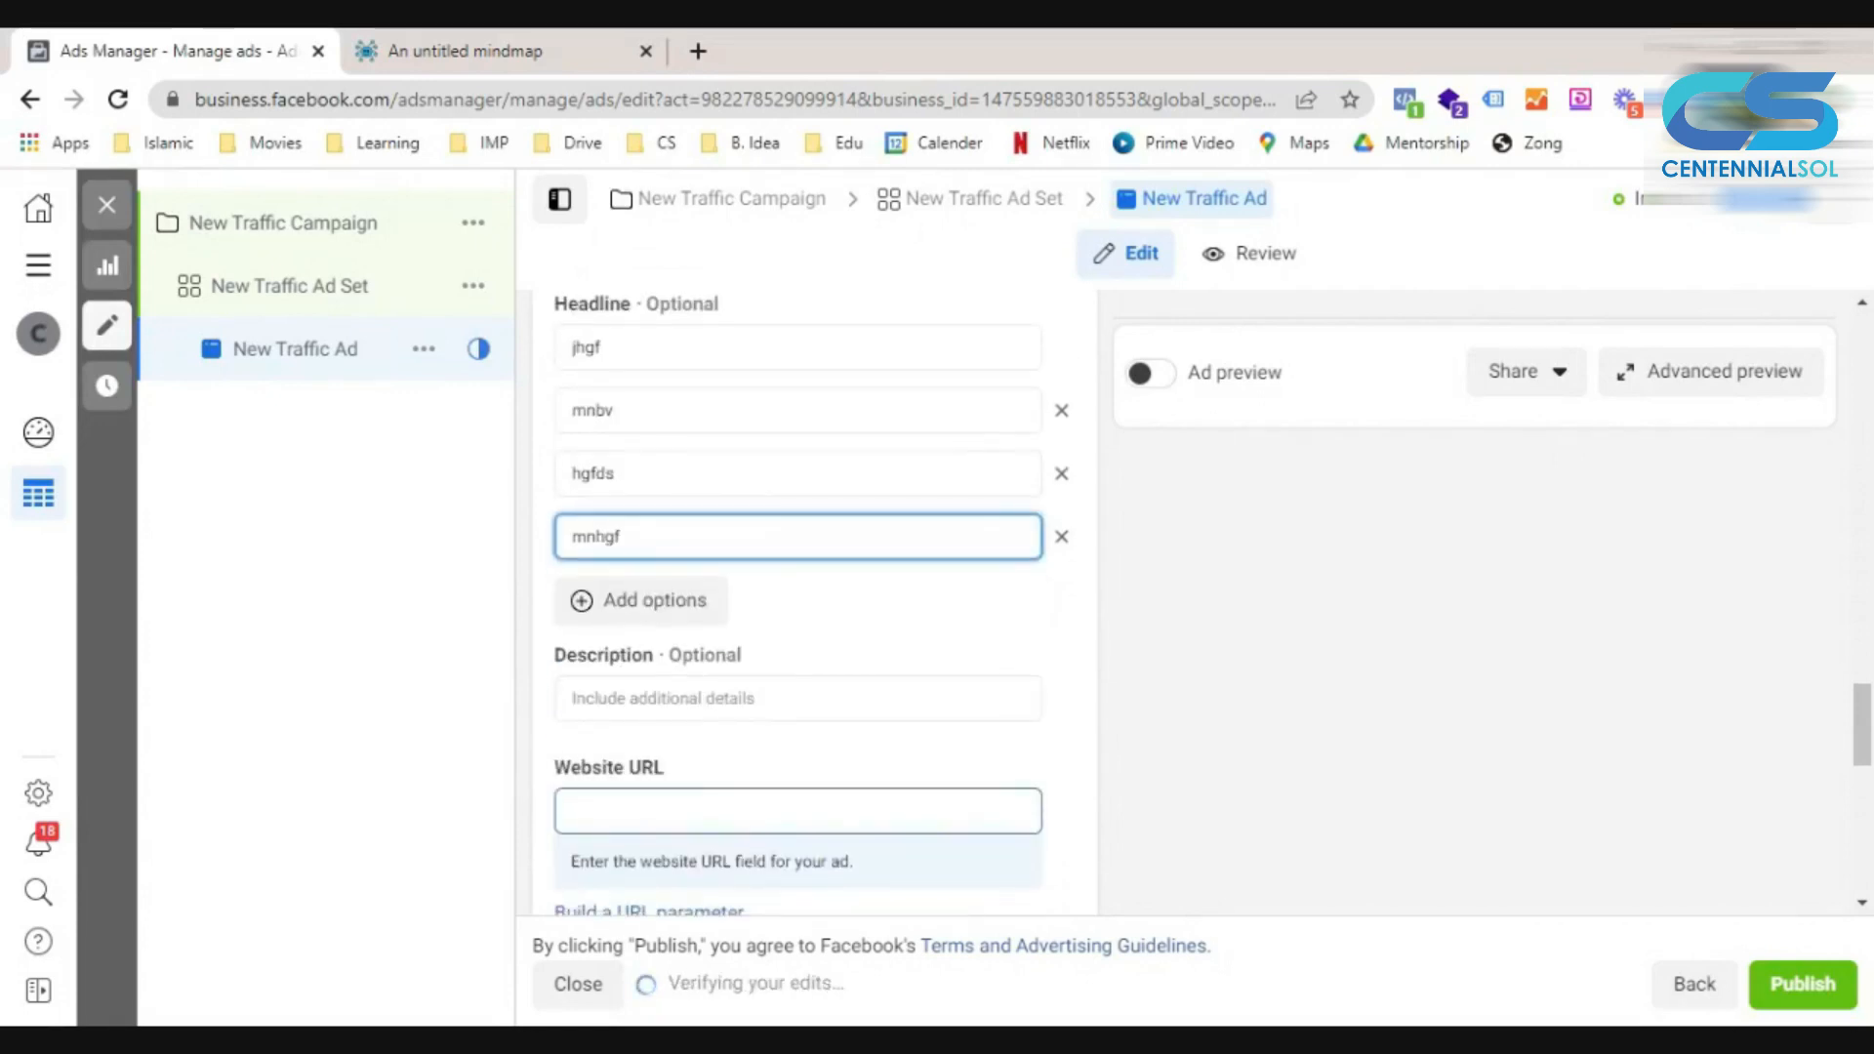
{"action": "left_click", "coordinate": [708, 607]}
{"action": "left_click", "coordinate": [739, 597]}
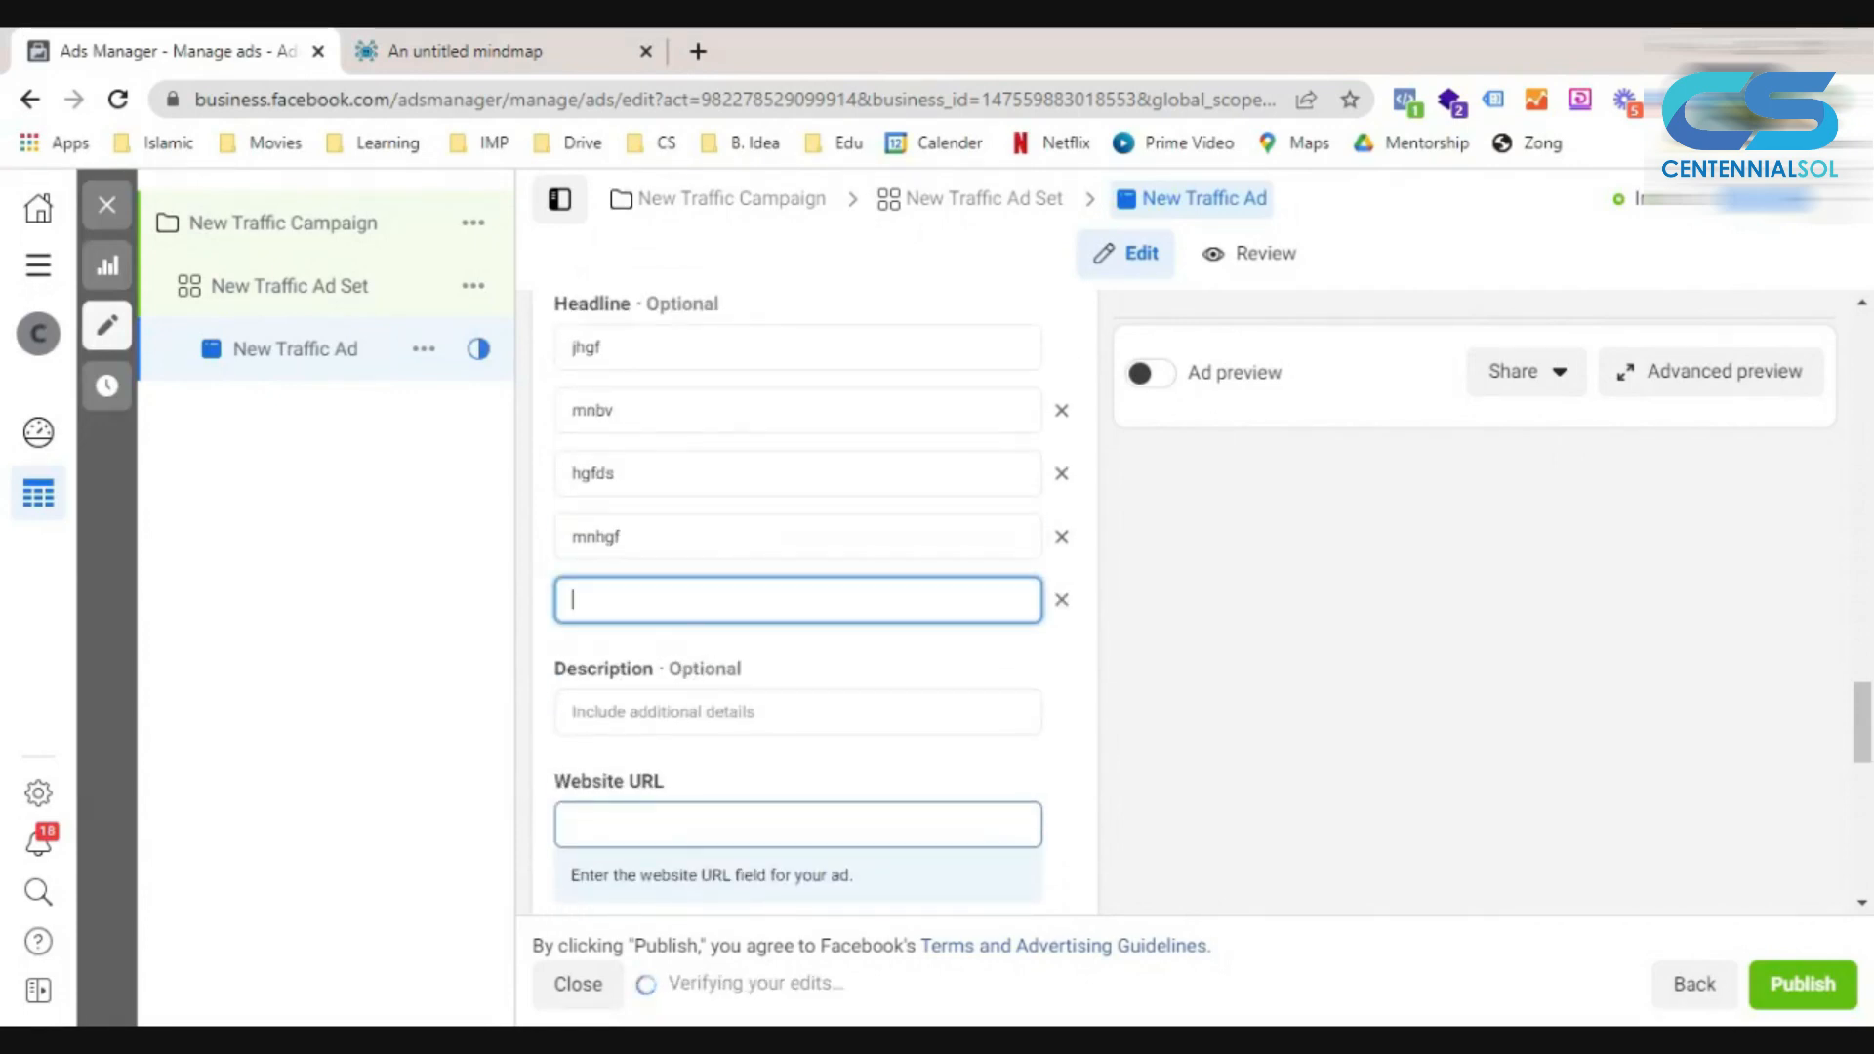
{"action": "type", "text": "mjhgv"}
Enter "jhgfd" as the ad's description and add a second description option reading "hgfd".
{"action": "left_click", "coordinate": [698, 710]}
{"action": "type", "text": "jhg"}
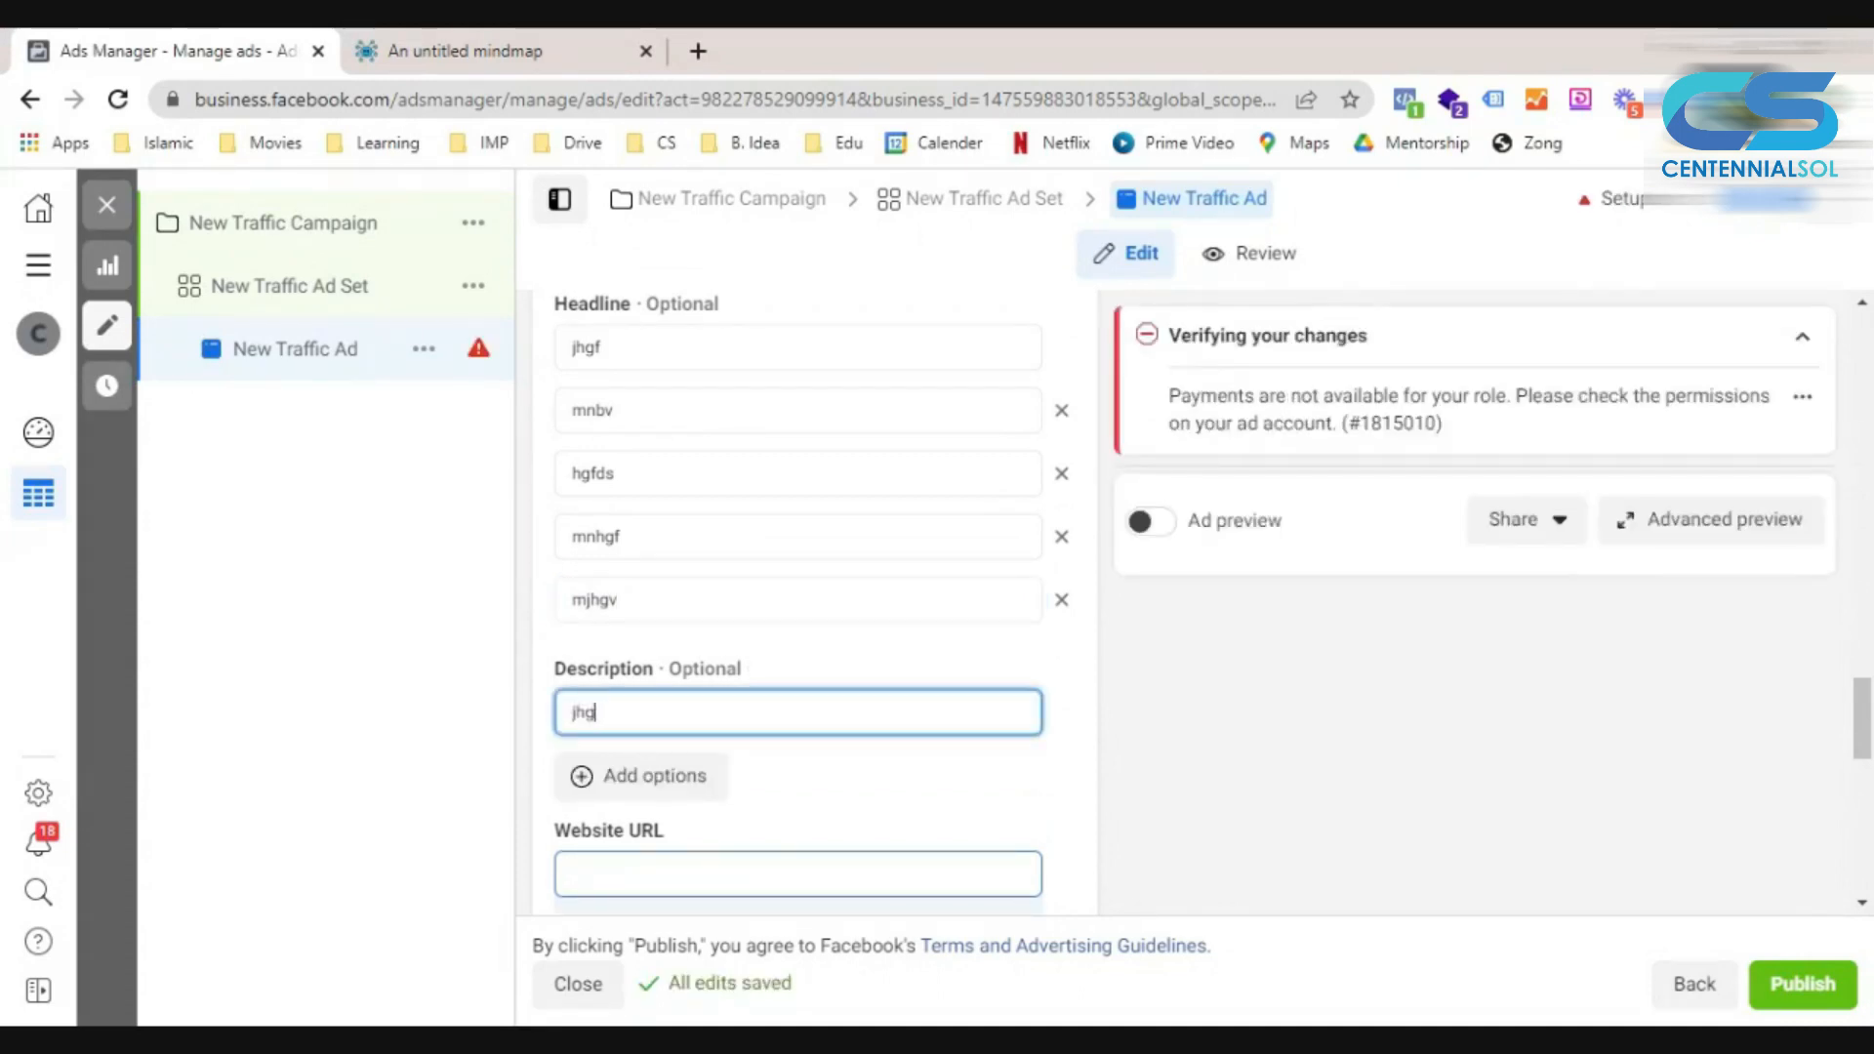
{"action": "type", "text": "fd"}
{"action": "left_click", "coordinate": [659, 781]}
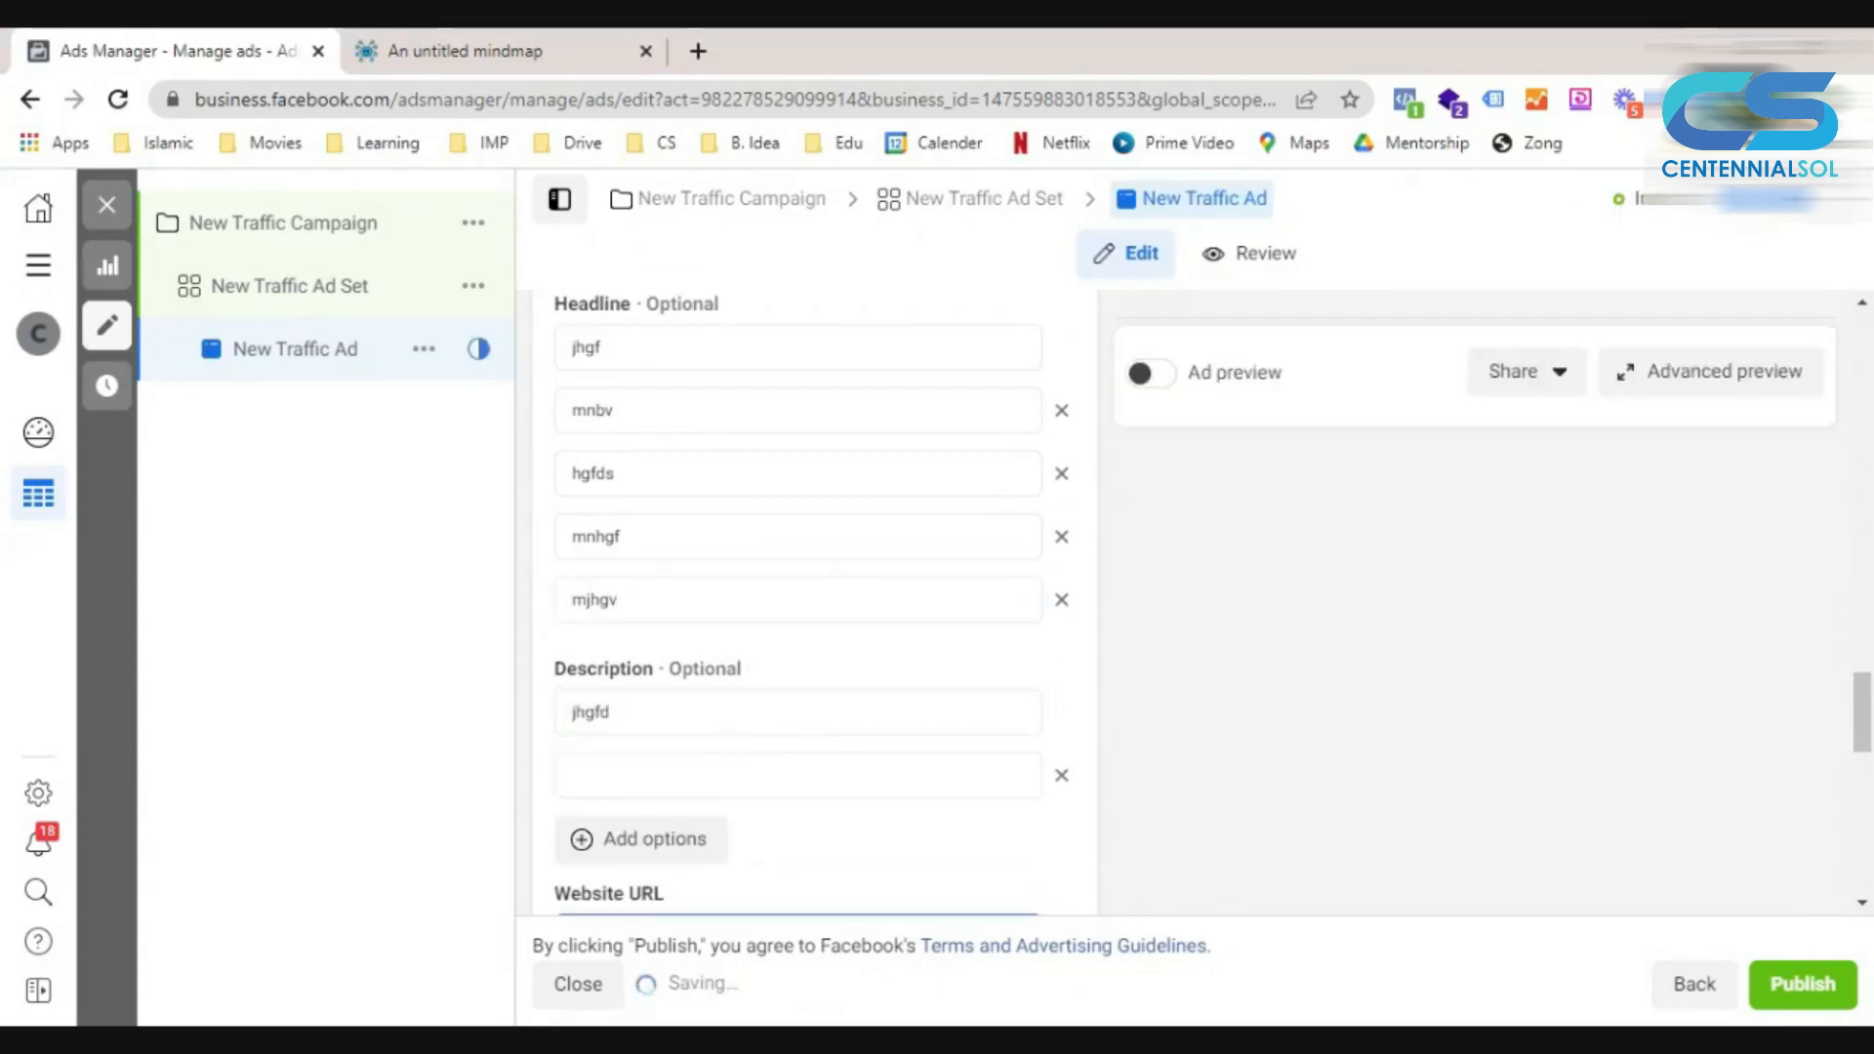
{"action": "left_click", "coordinate": [660, 777]}
{"action": "type", "text": "hgfd"}
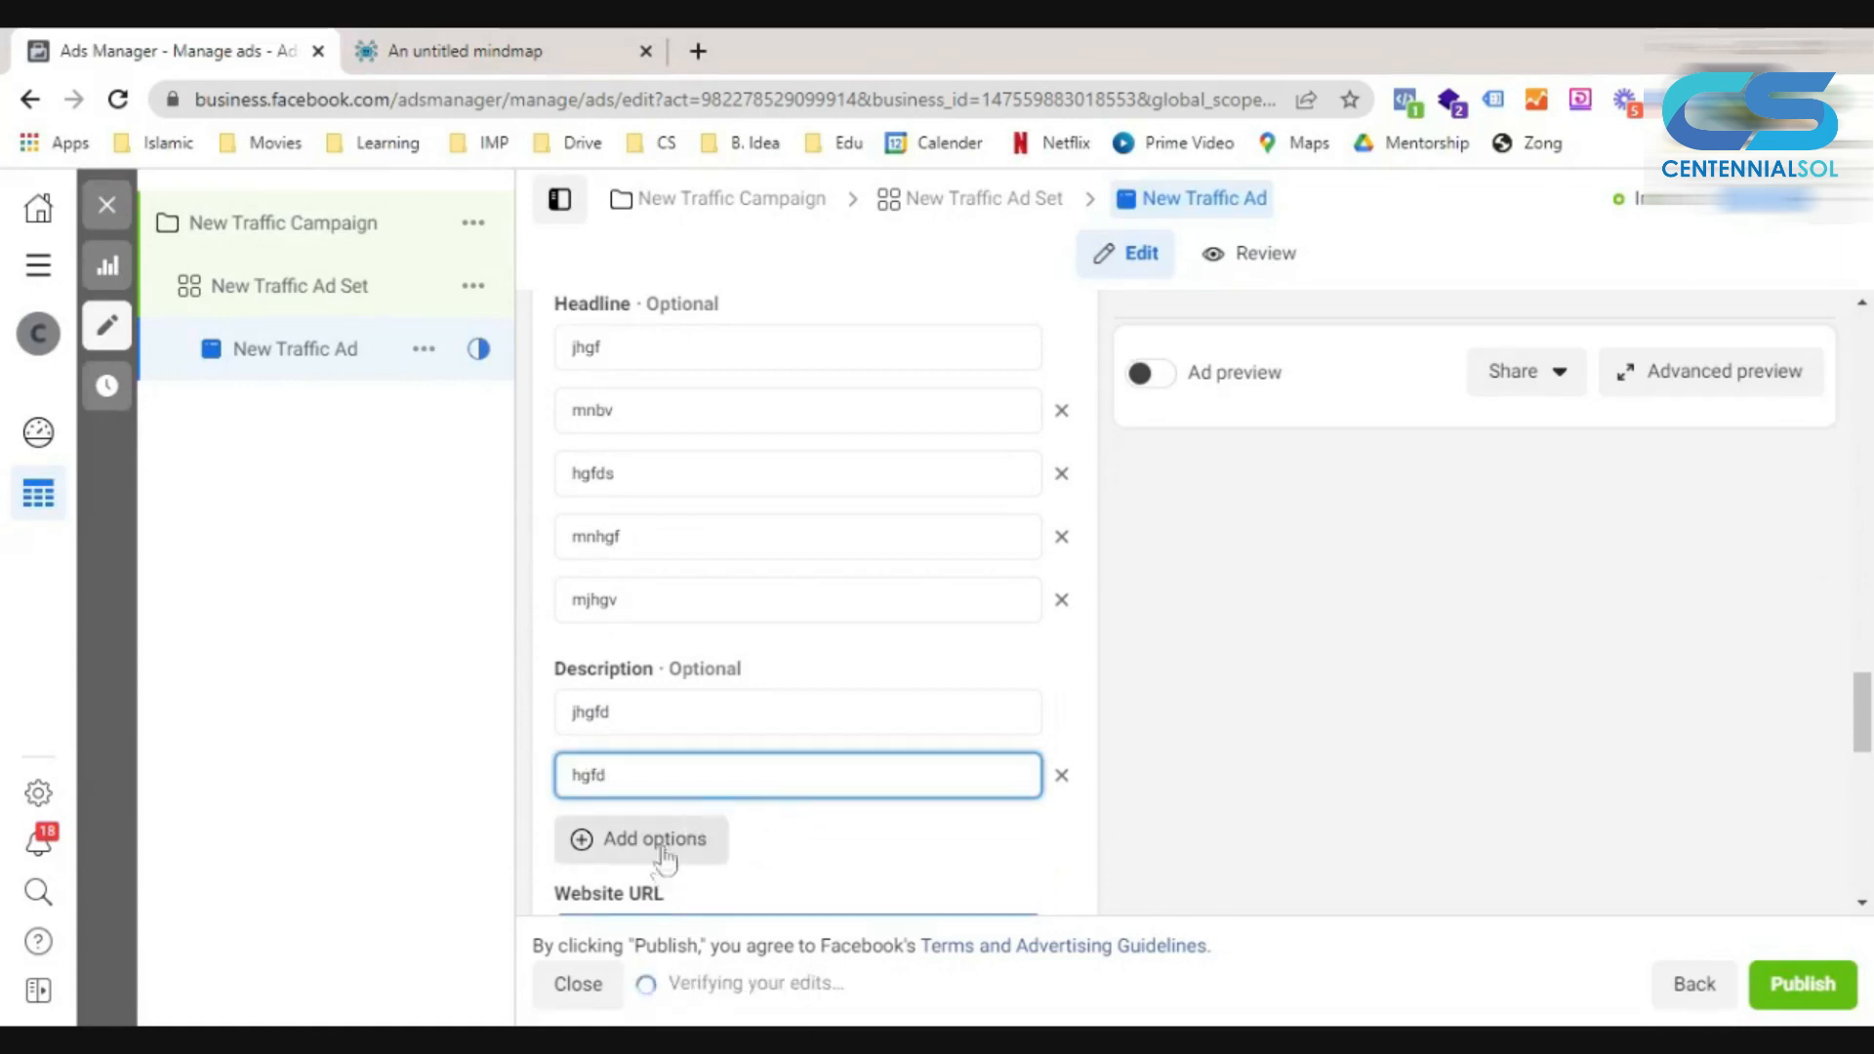
Add three further description options reading "mnhgf", "mhgf" and "nhgf".
{"action": "left_click", "coordinate": [662, 849]}
{"action": "scroll", "coordinate": [710, 720], "scroll_direction": "down", "scroll_amount": 3}
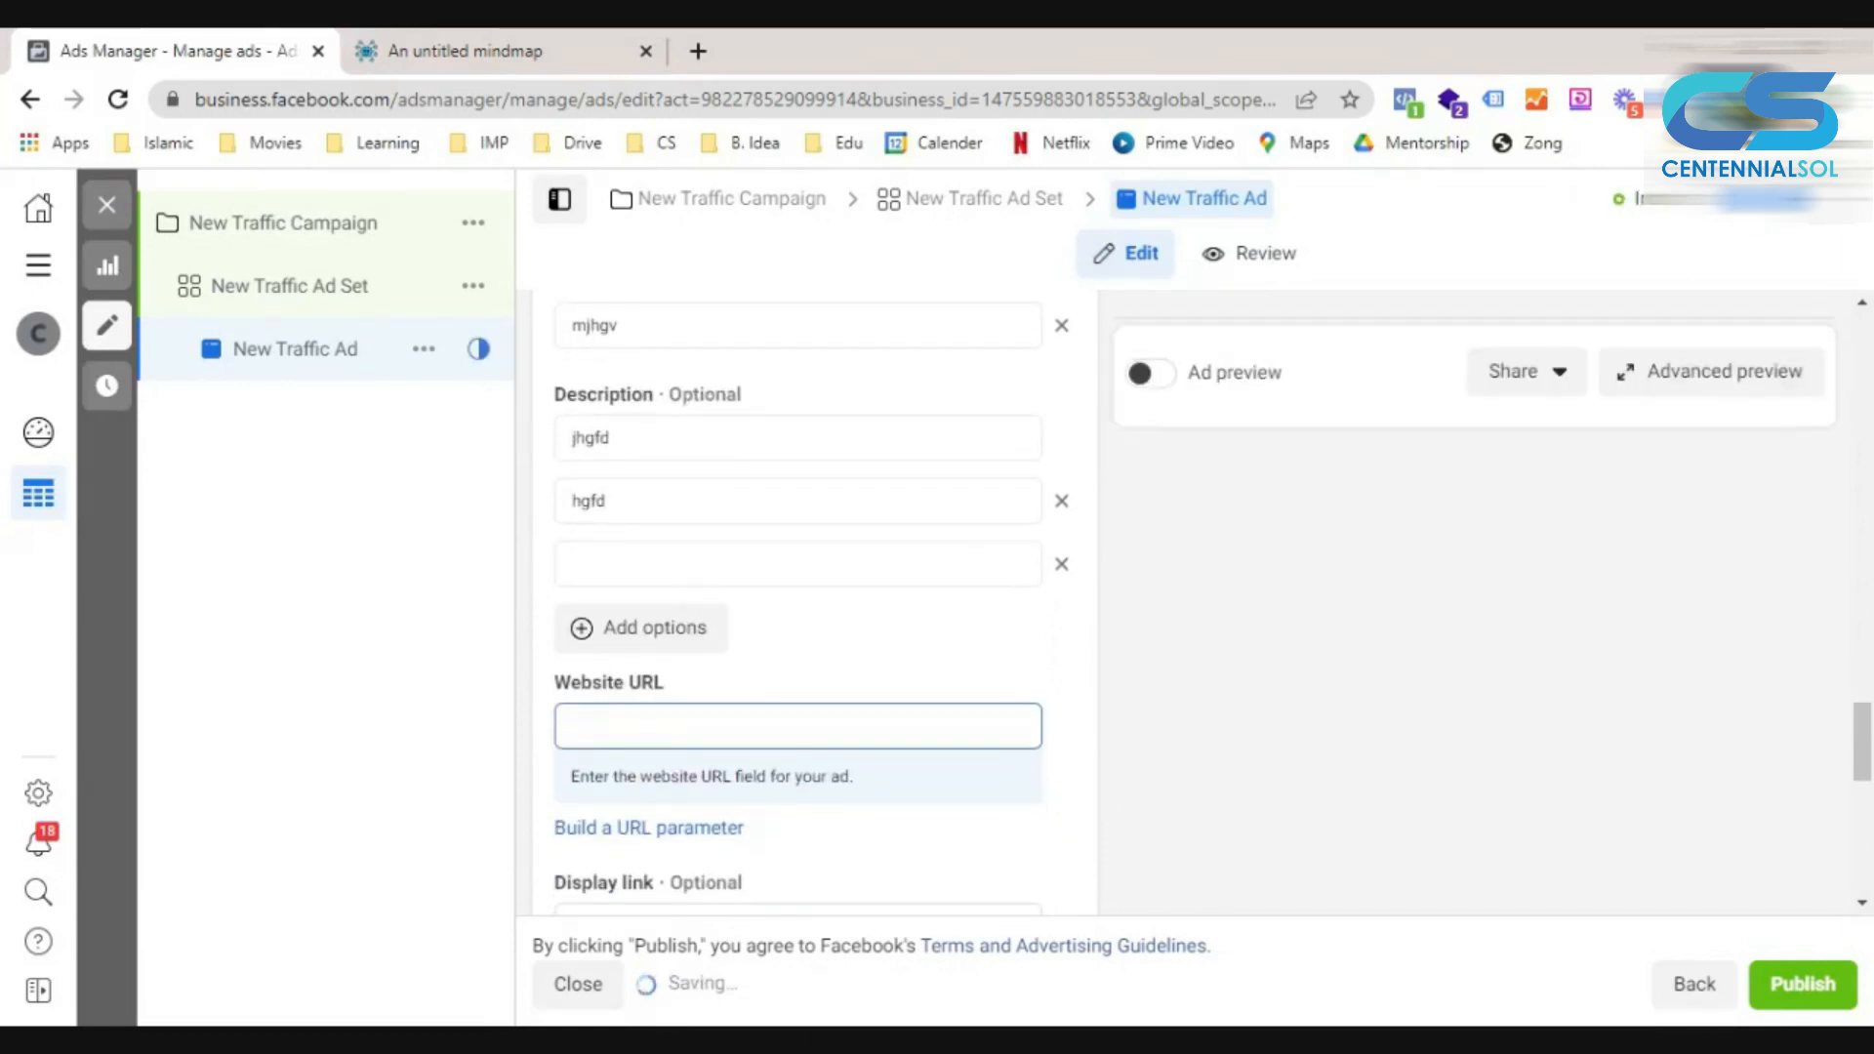
{"action": "left_click", "coordinate": [683, 564]}
{"action": "type", "text": "mnhgf"}
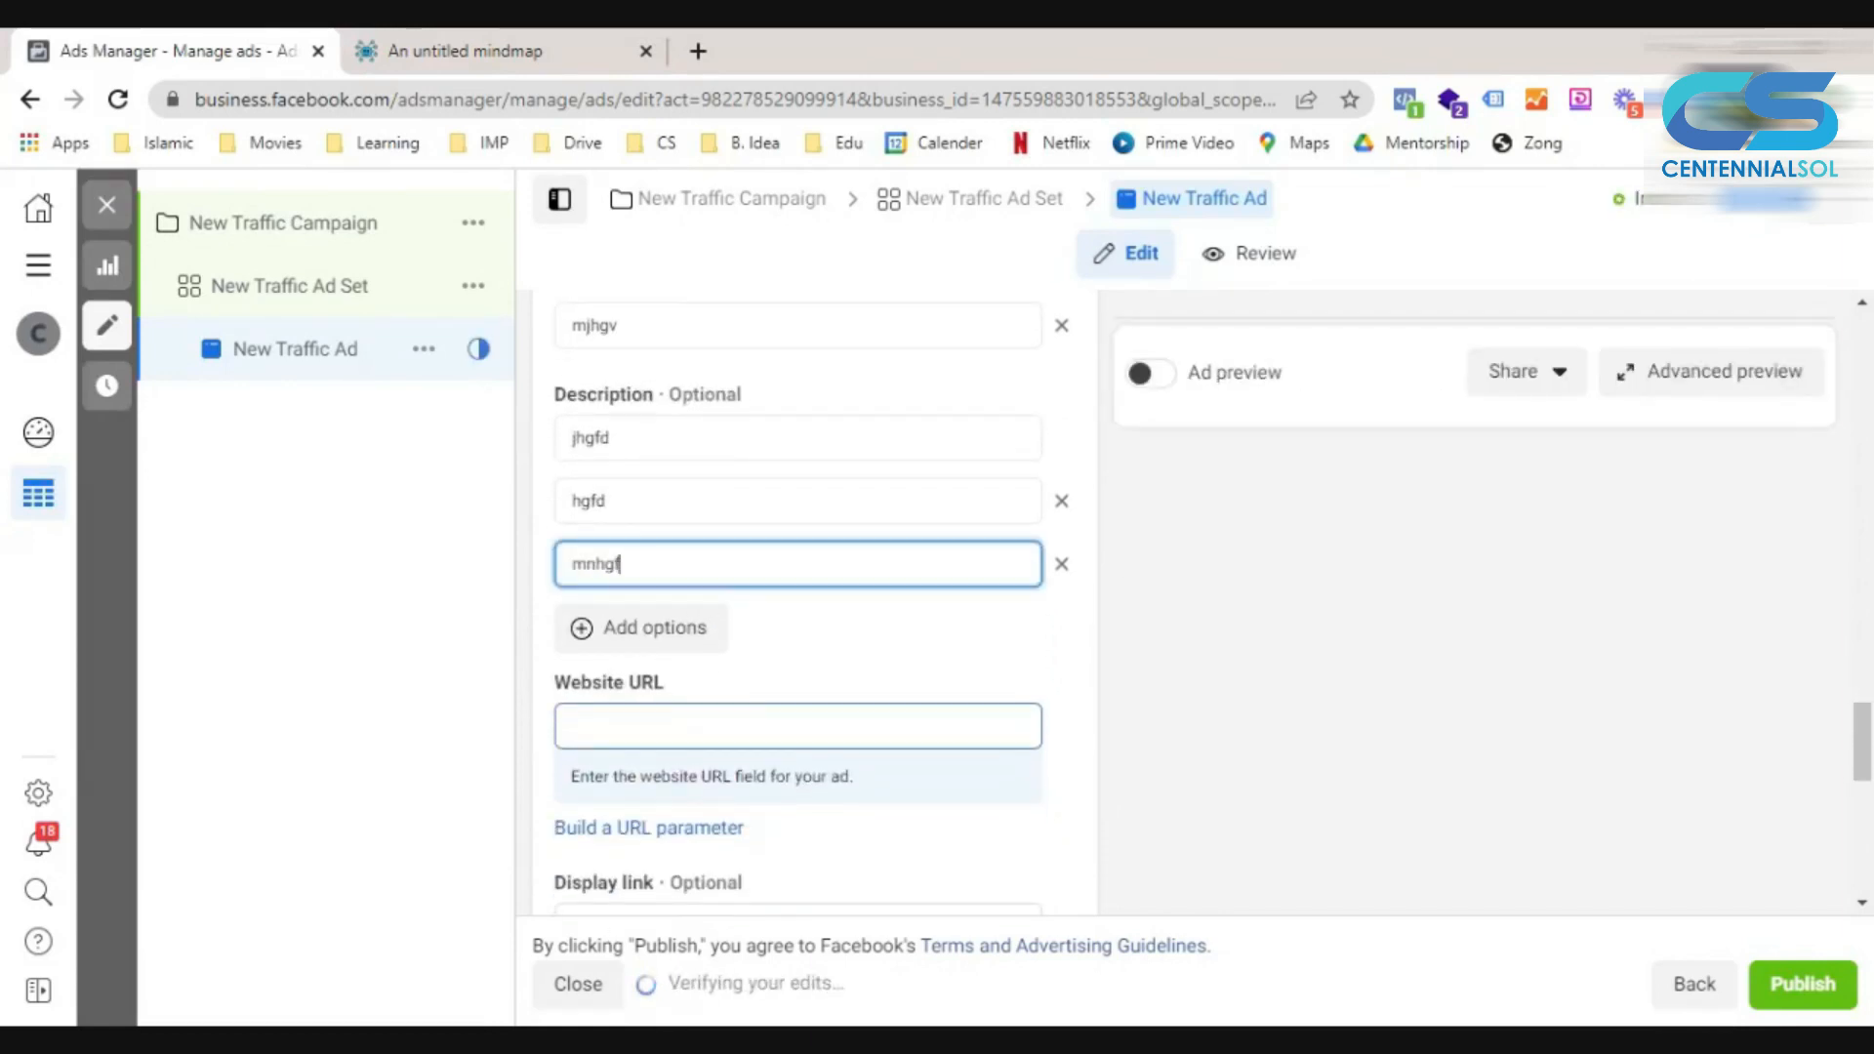
{"action": "left_click", "coordinate": [702, 661]}
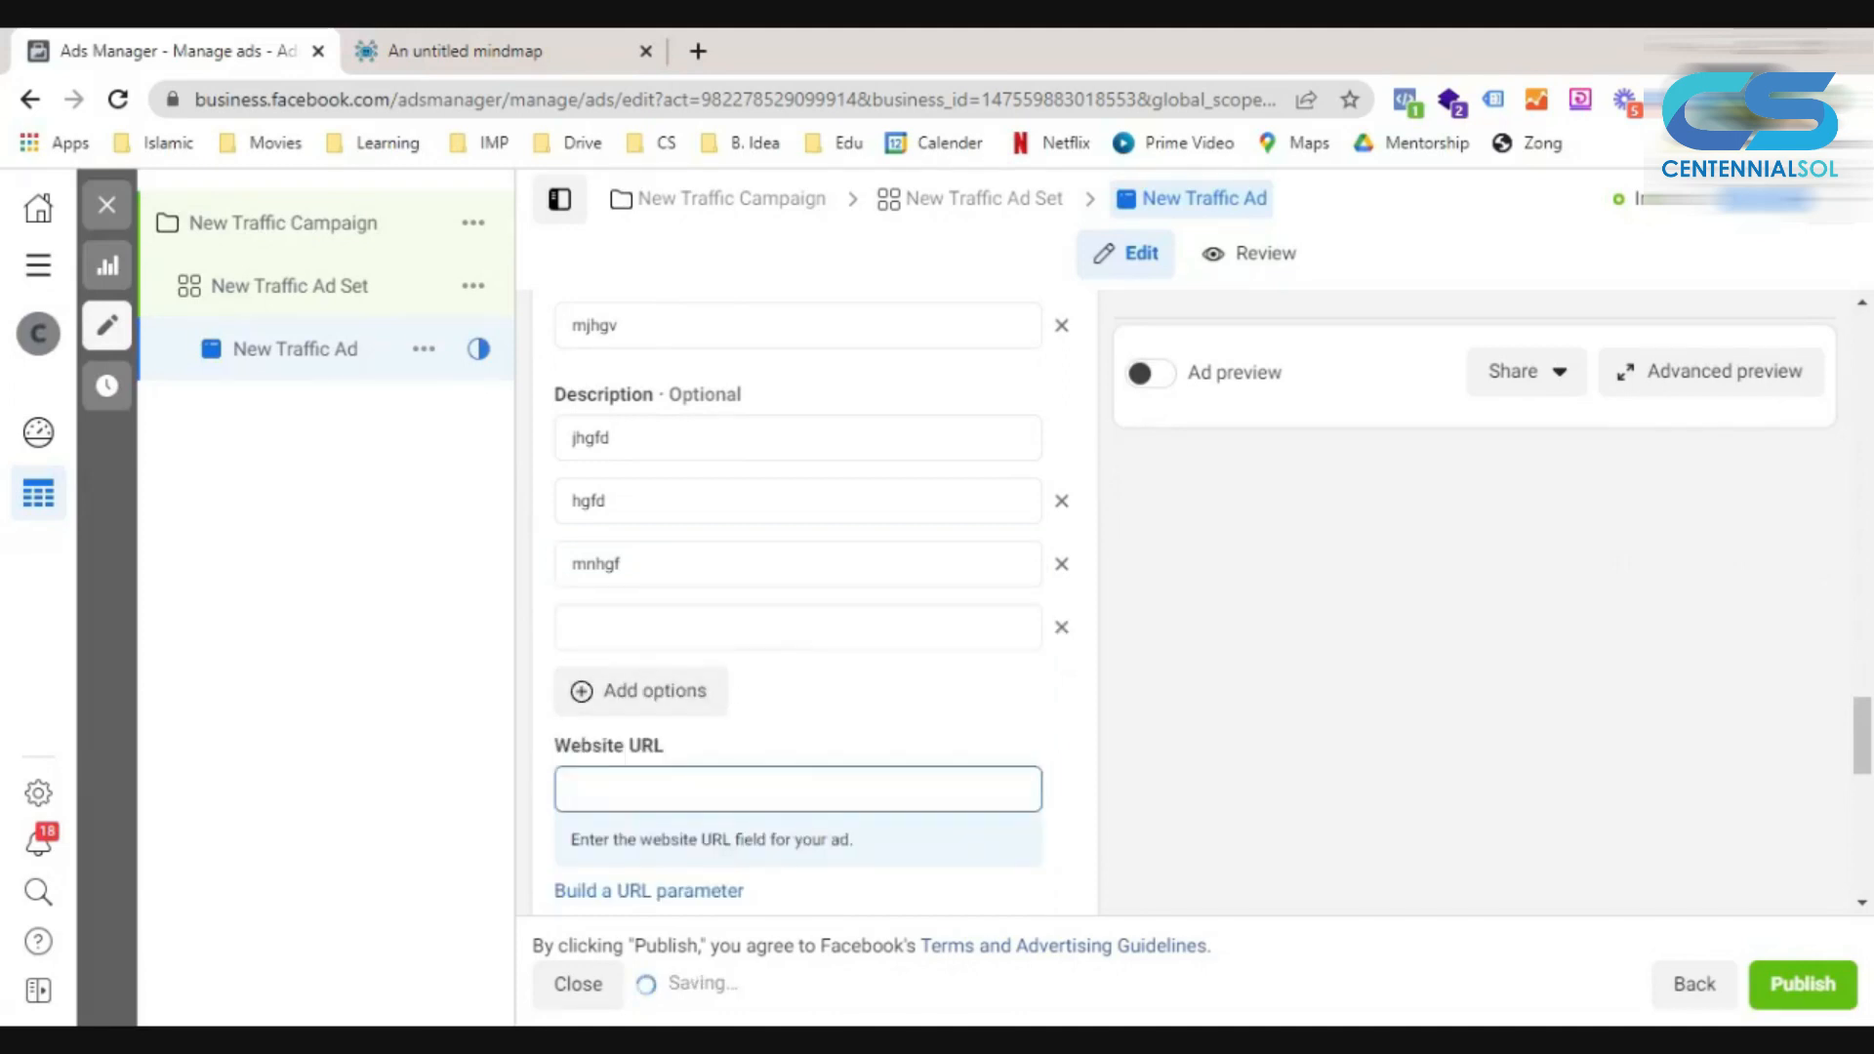
{"action": "type", "text": "mhgf"}
{"action": "left_click", "coordinate": [703, 698]}
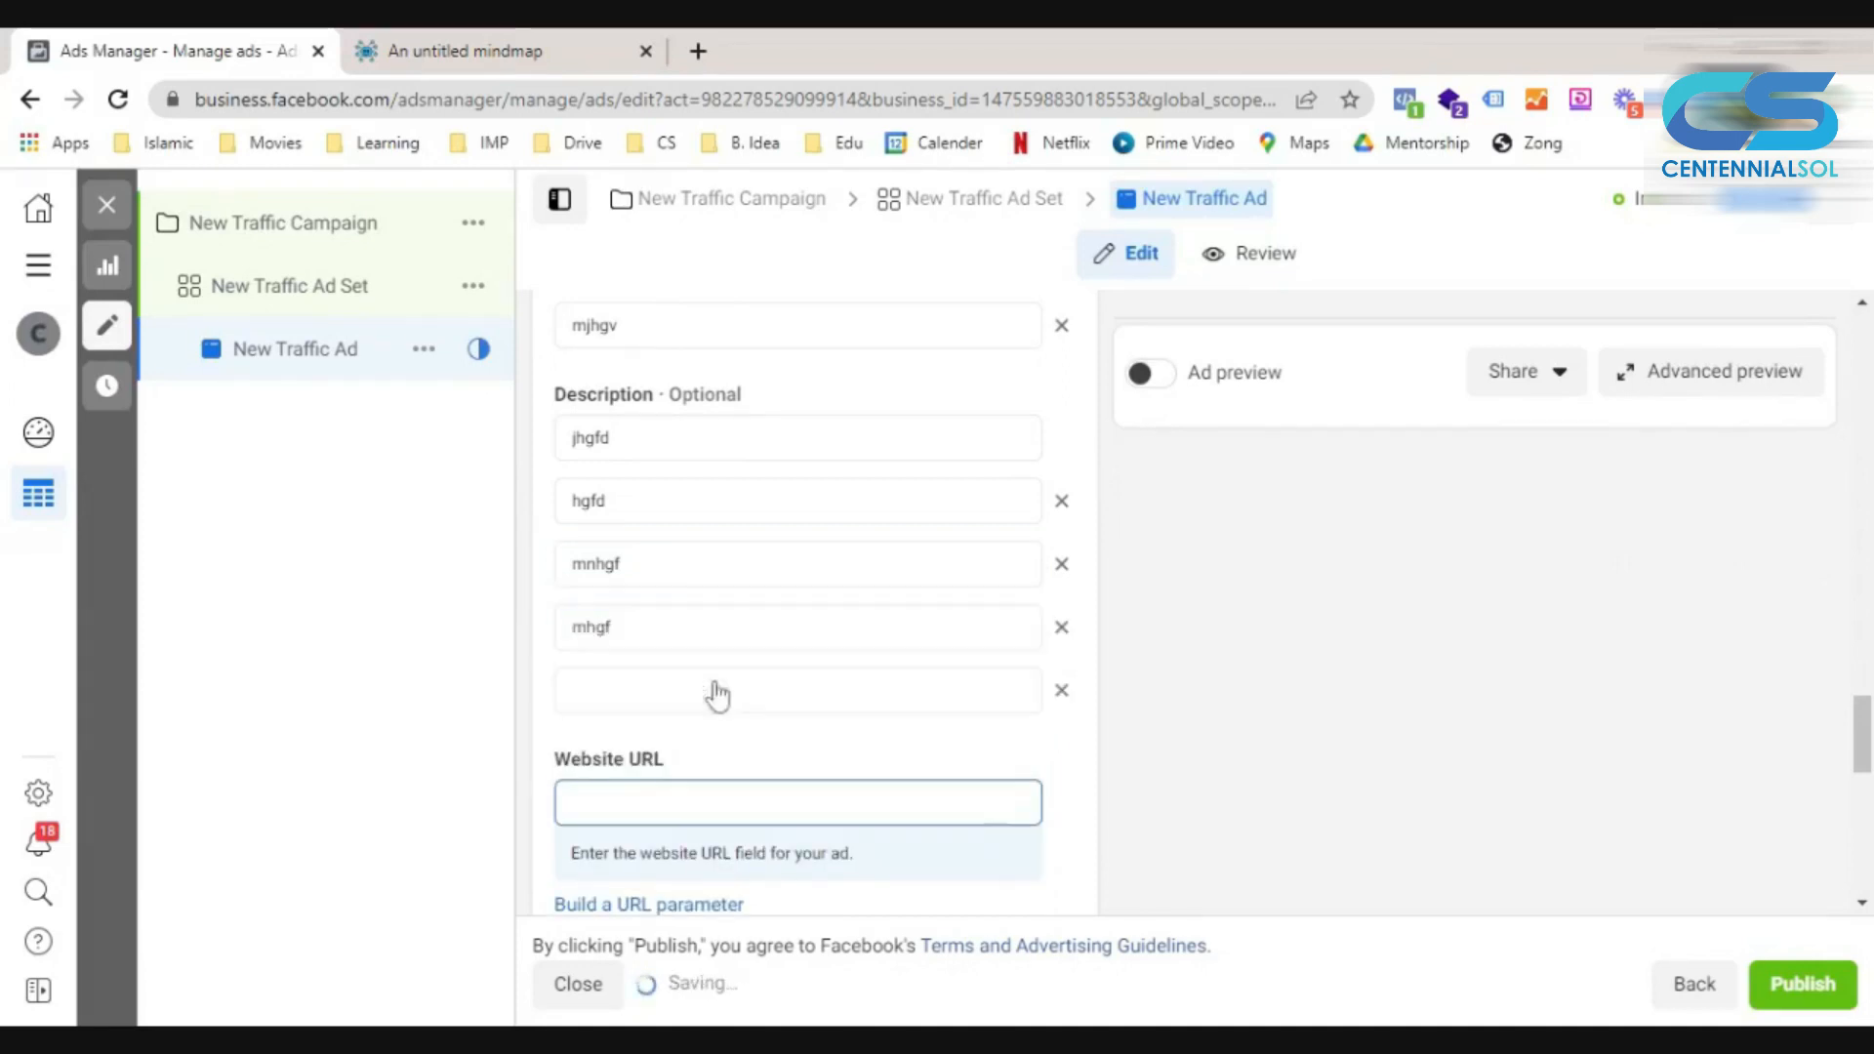
{"action": "type", "text": "nhgf"}
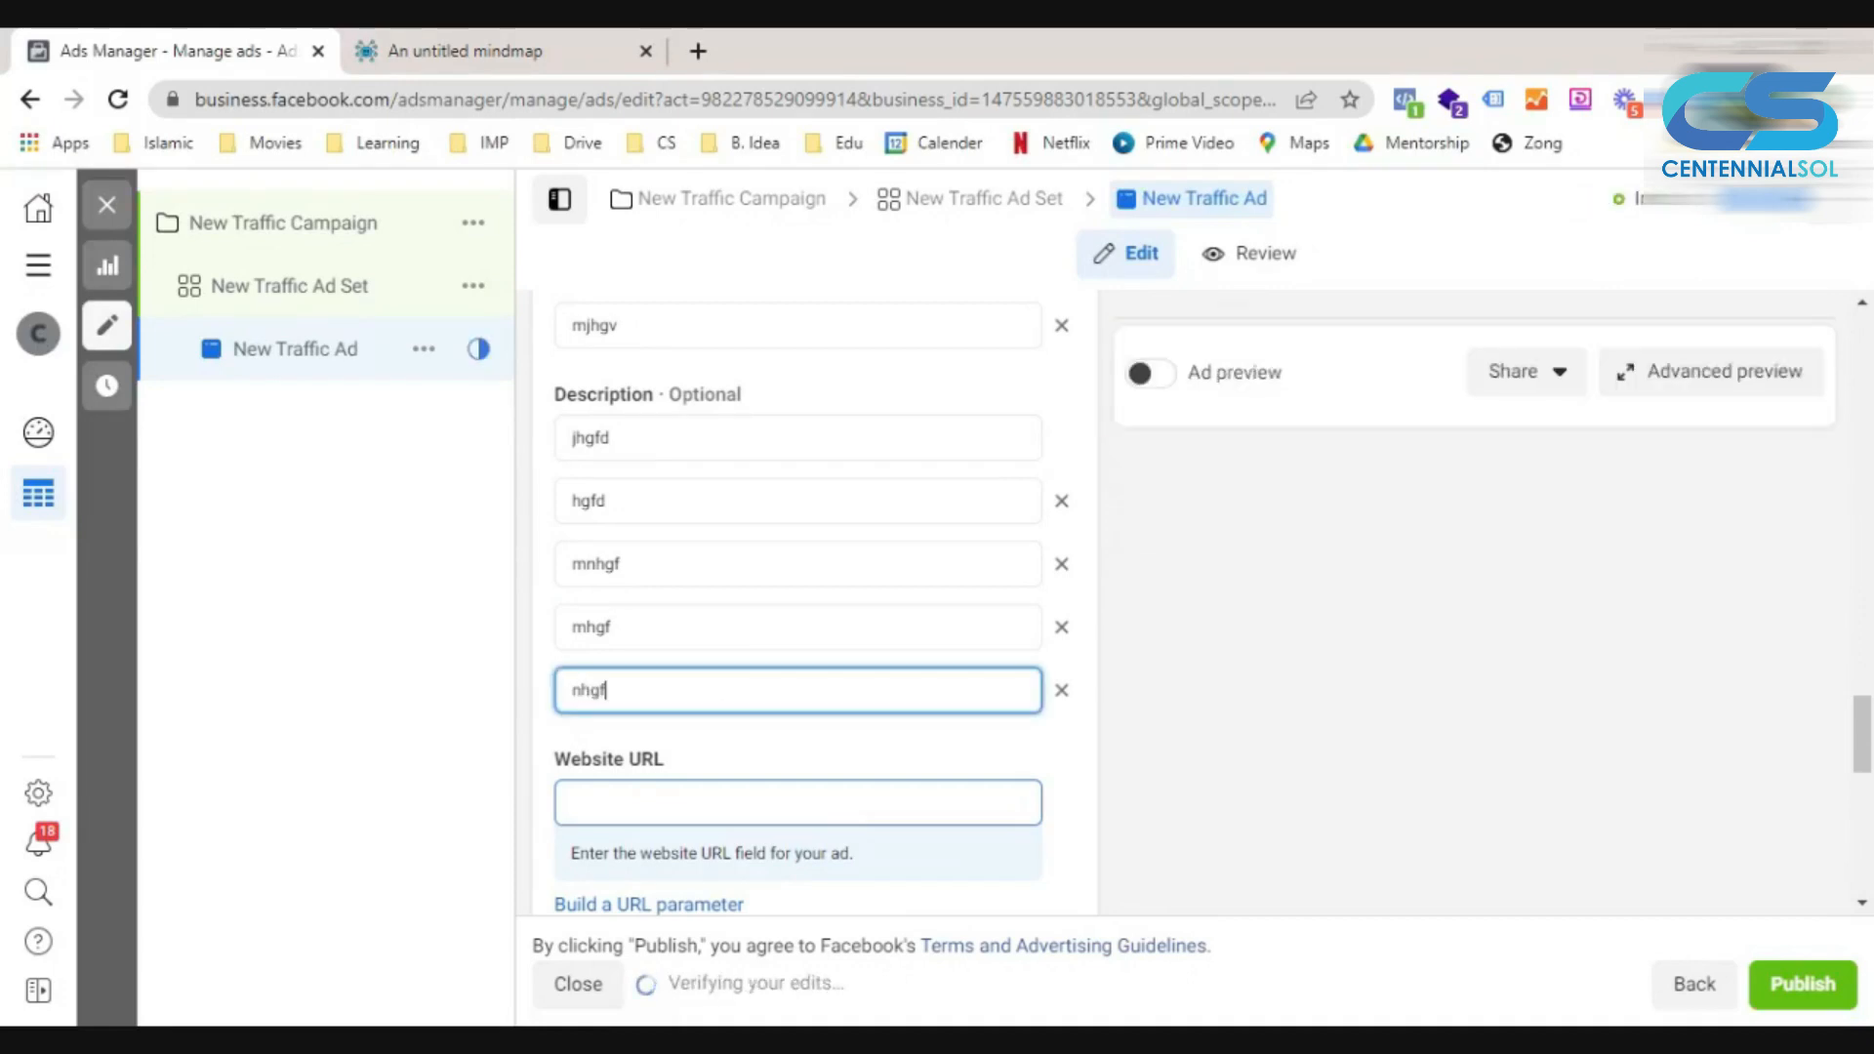
{"action": "scroll", "coordinate": [1220, 702], "scroll_direction": "down", "scroll_amount": 4}
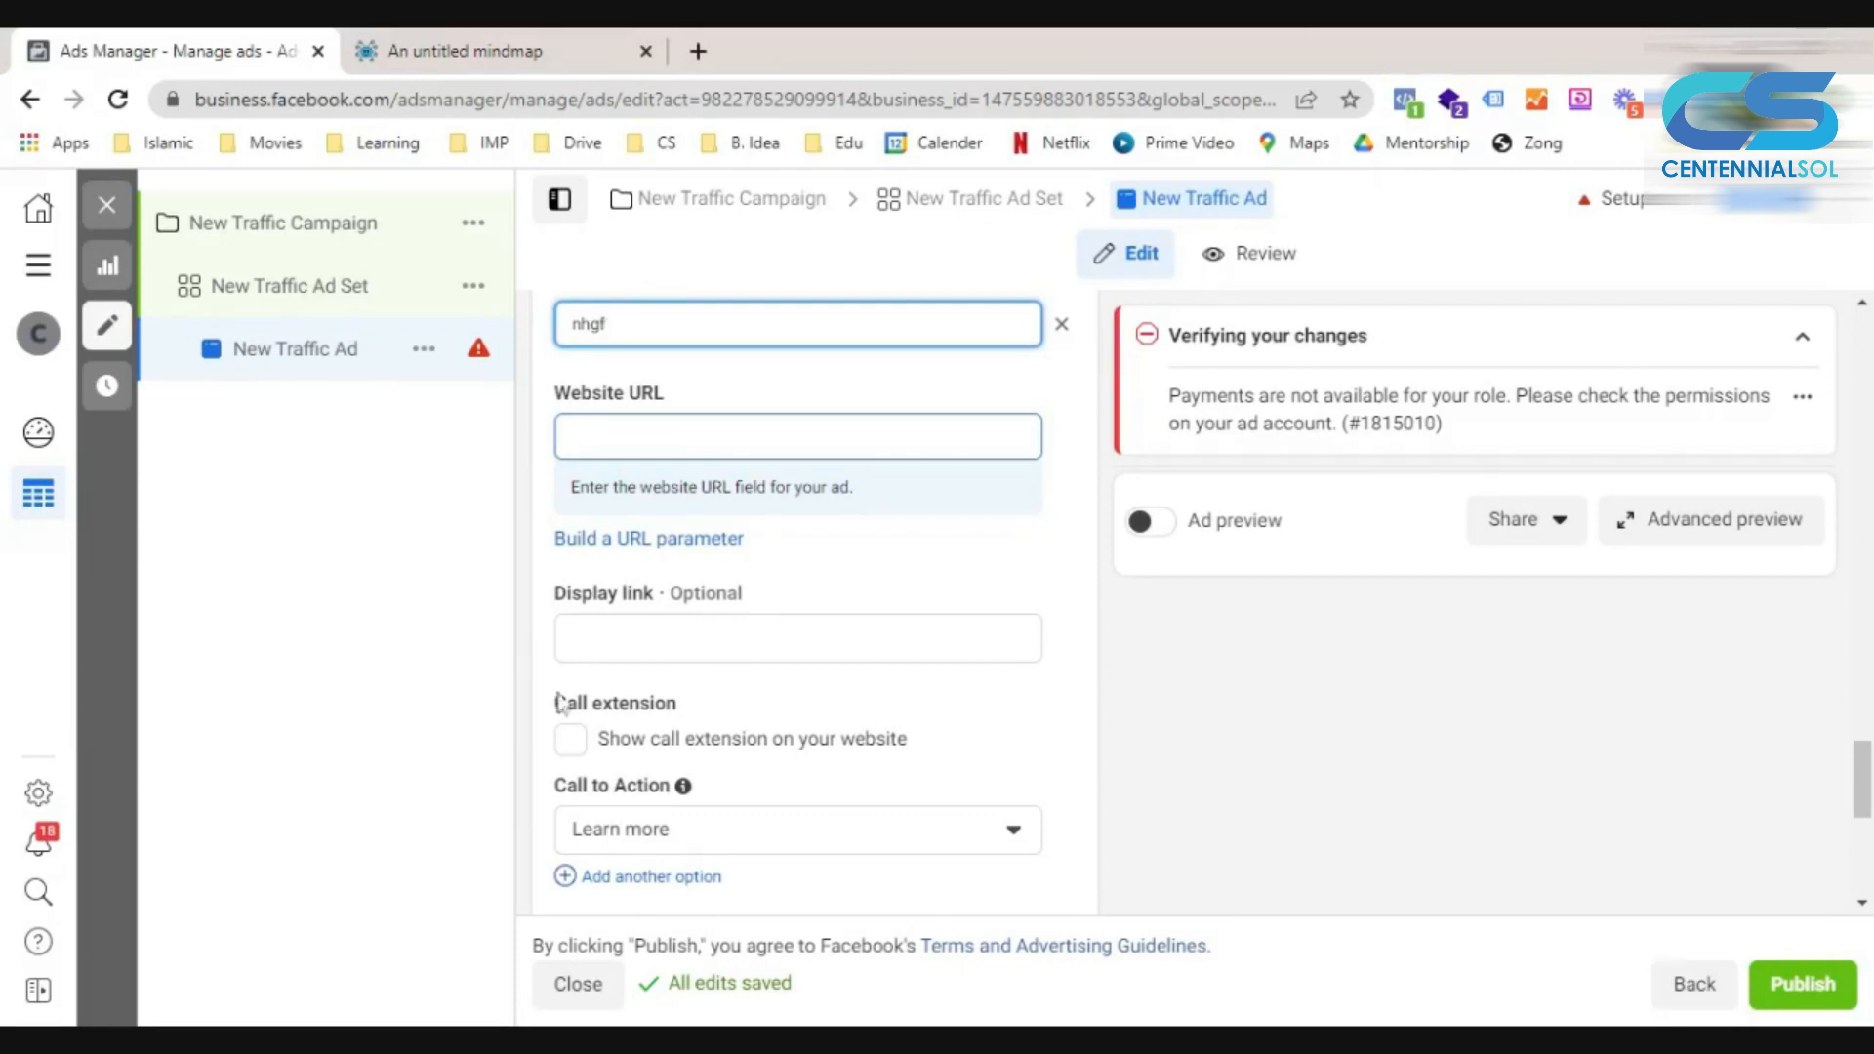
{"action": "left_click", "coordinate": [791, 438]}
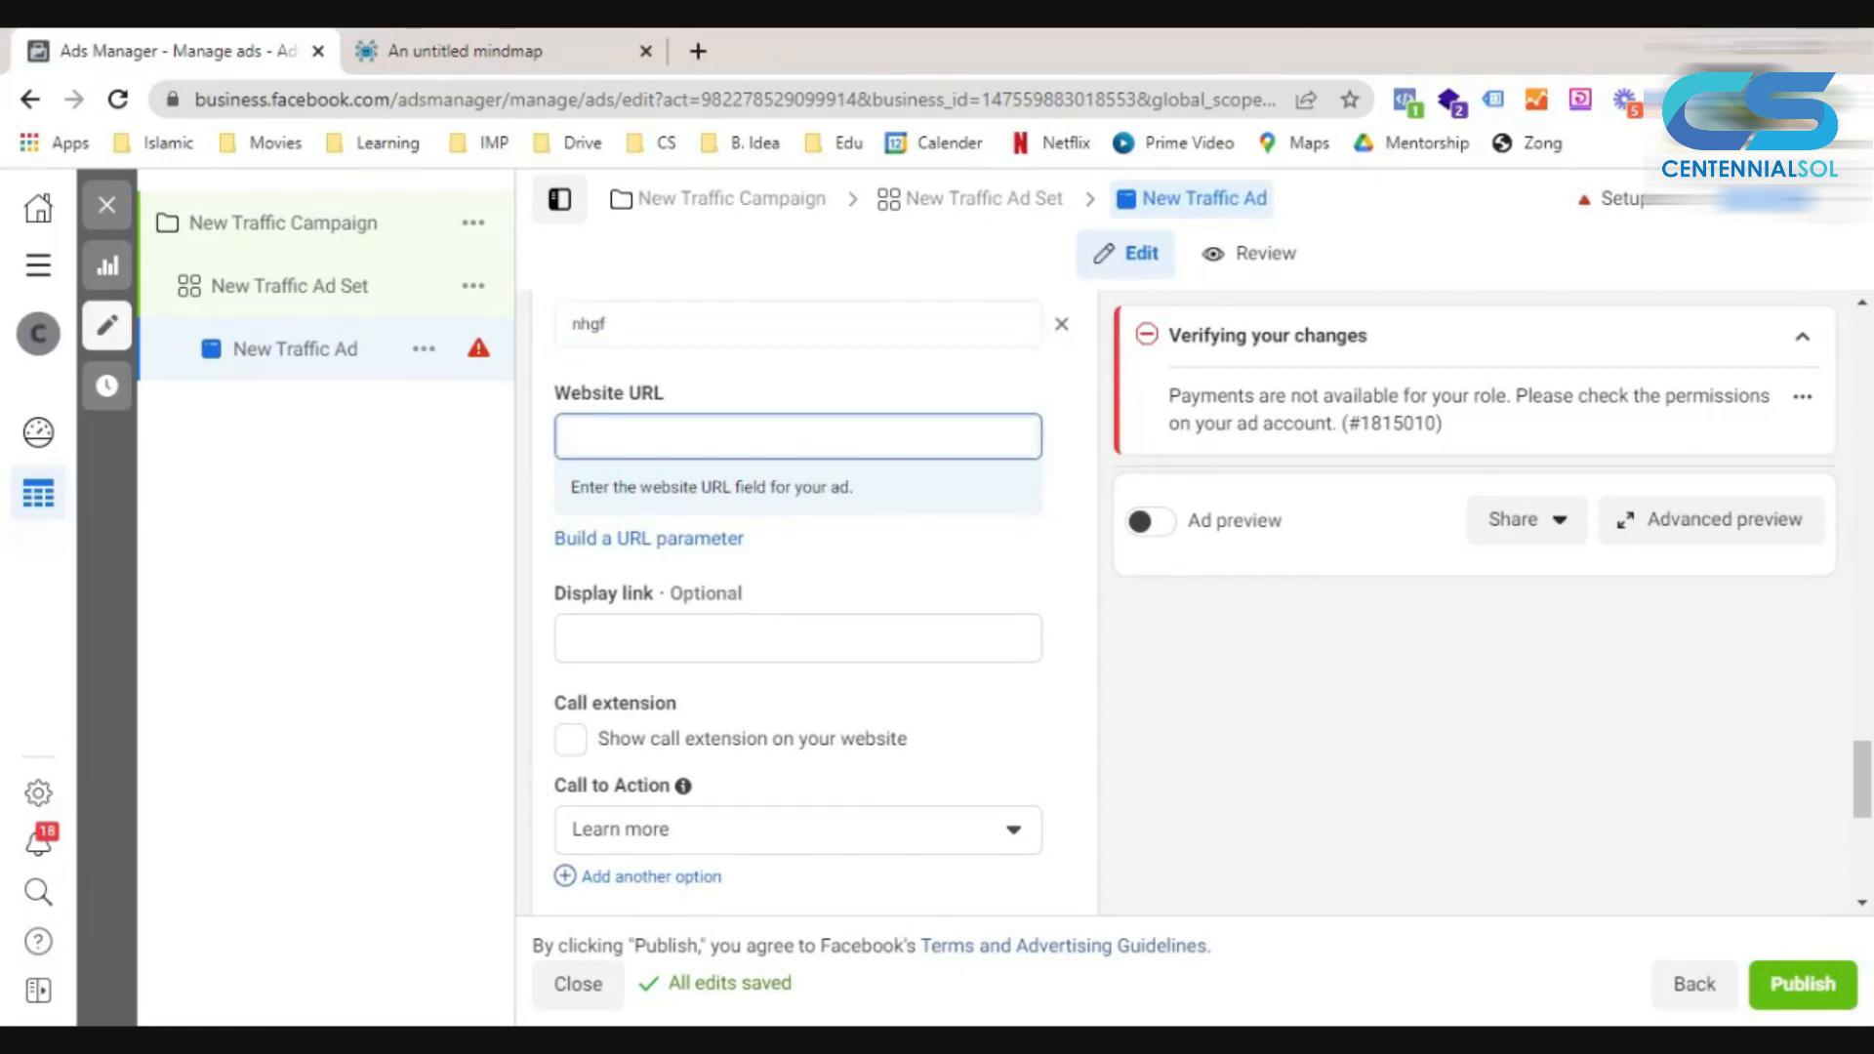
{"action": "type", "text": "ww"}
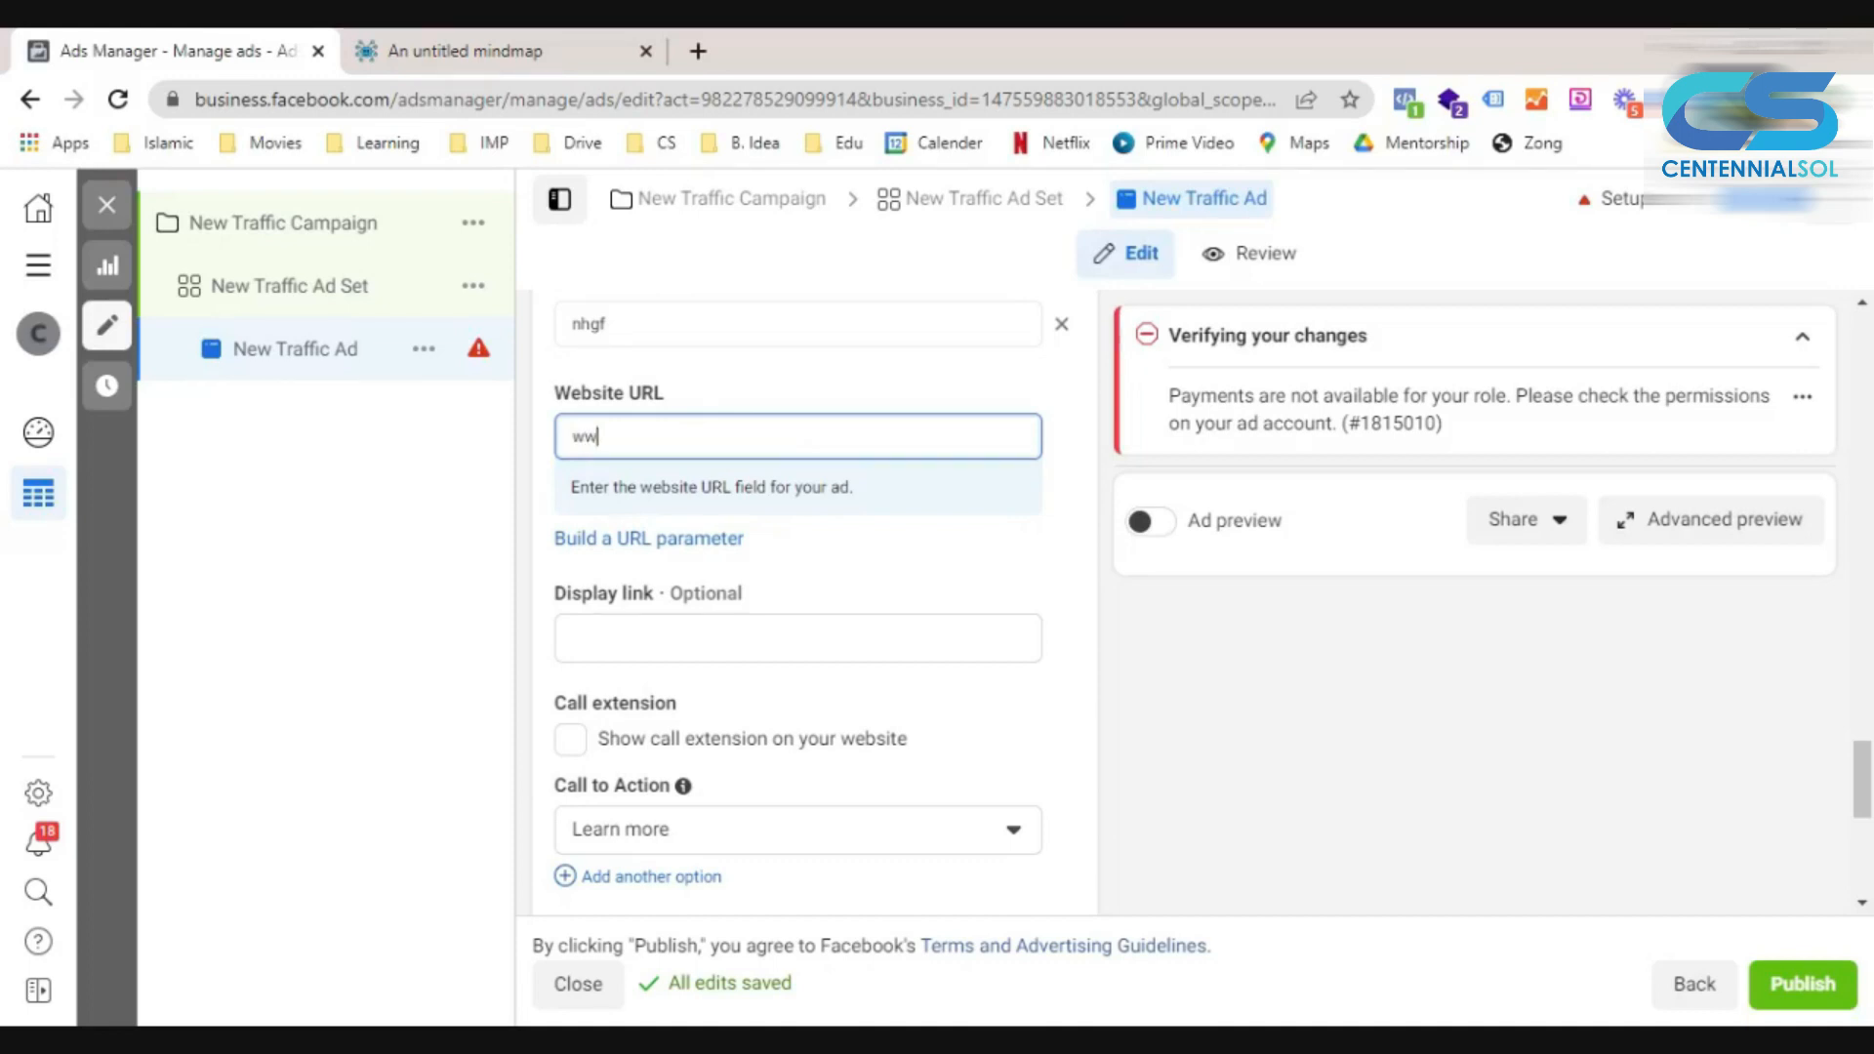
{"action": "type", "text": "w.centennialsol.com"}
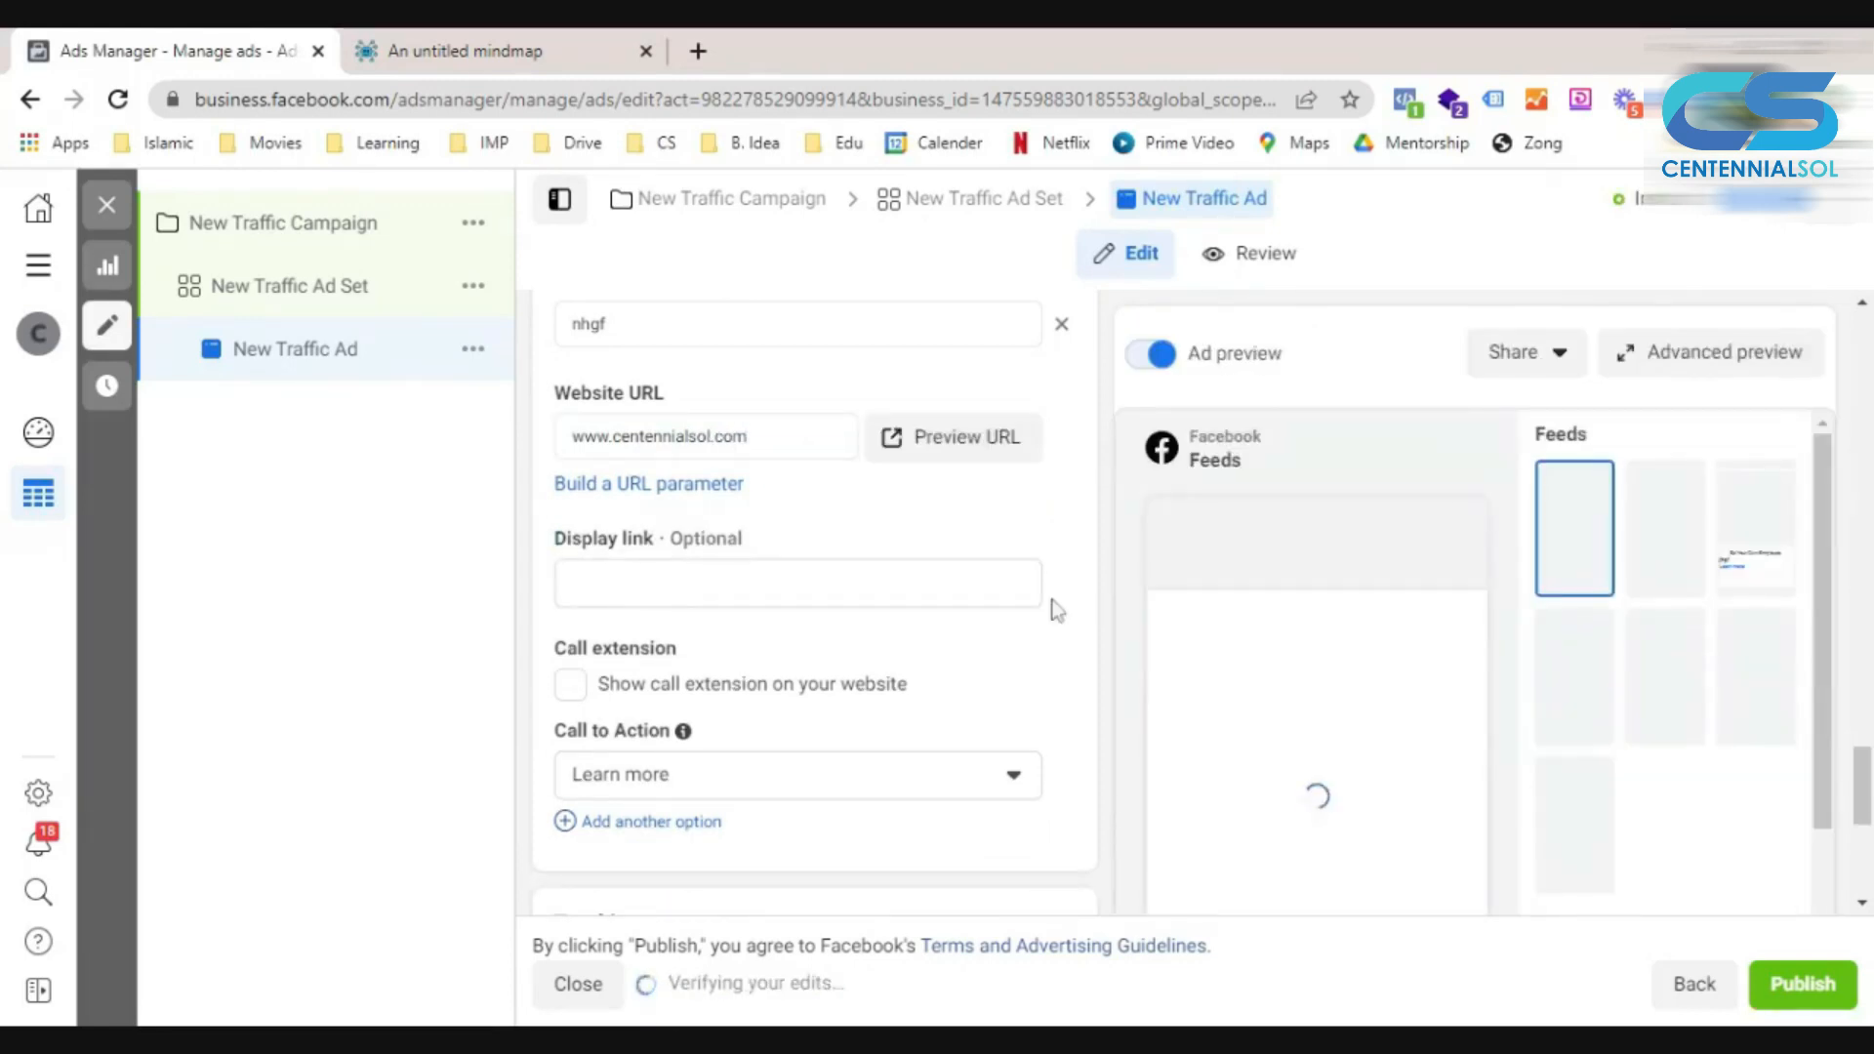
Add the call-to-action options See menu, Shop now, Sign up and Subscribe alongside Learn more, and close the ad editor.
{"action": "scroll", "coordinate": [1051, 611], "scroll_direction": "down", "scroll_amount": 4}
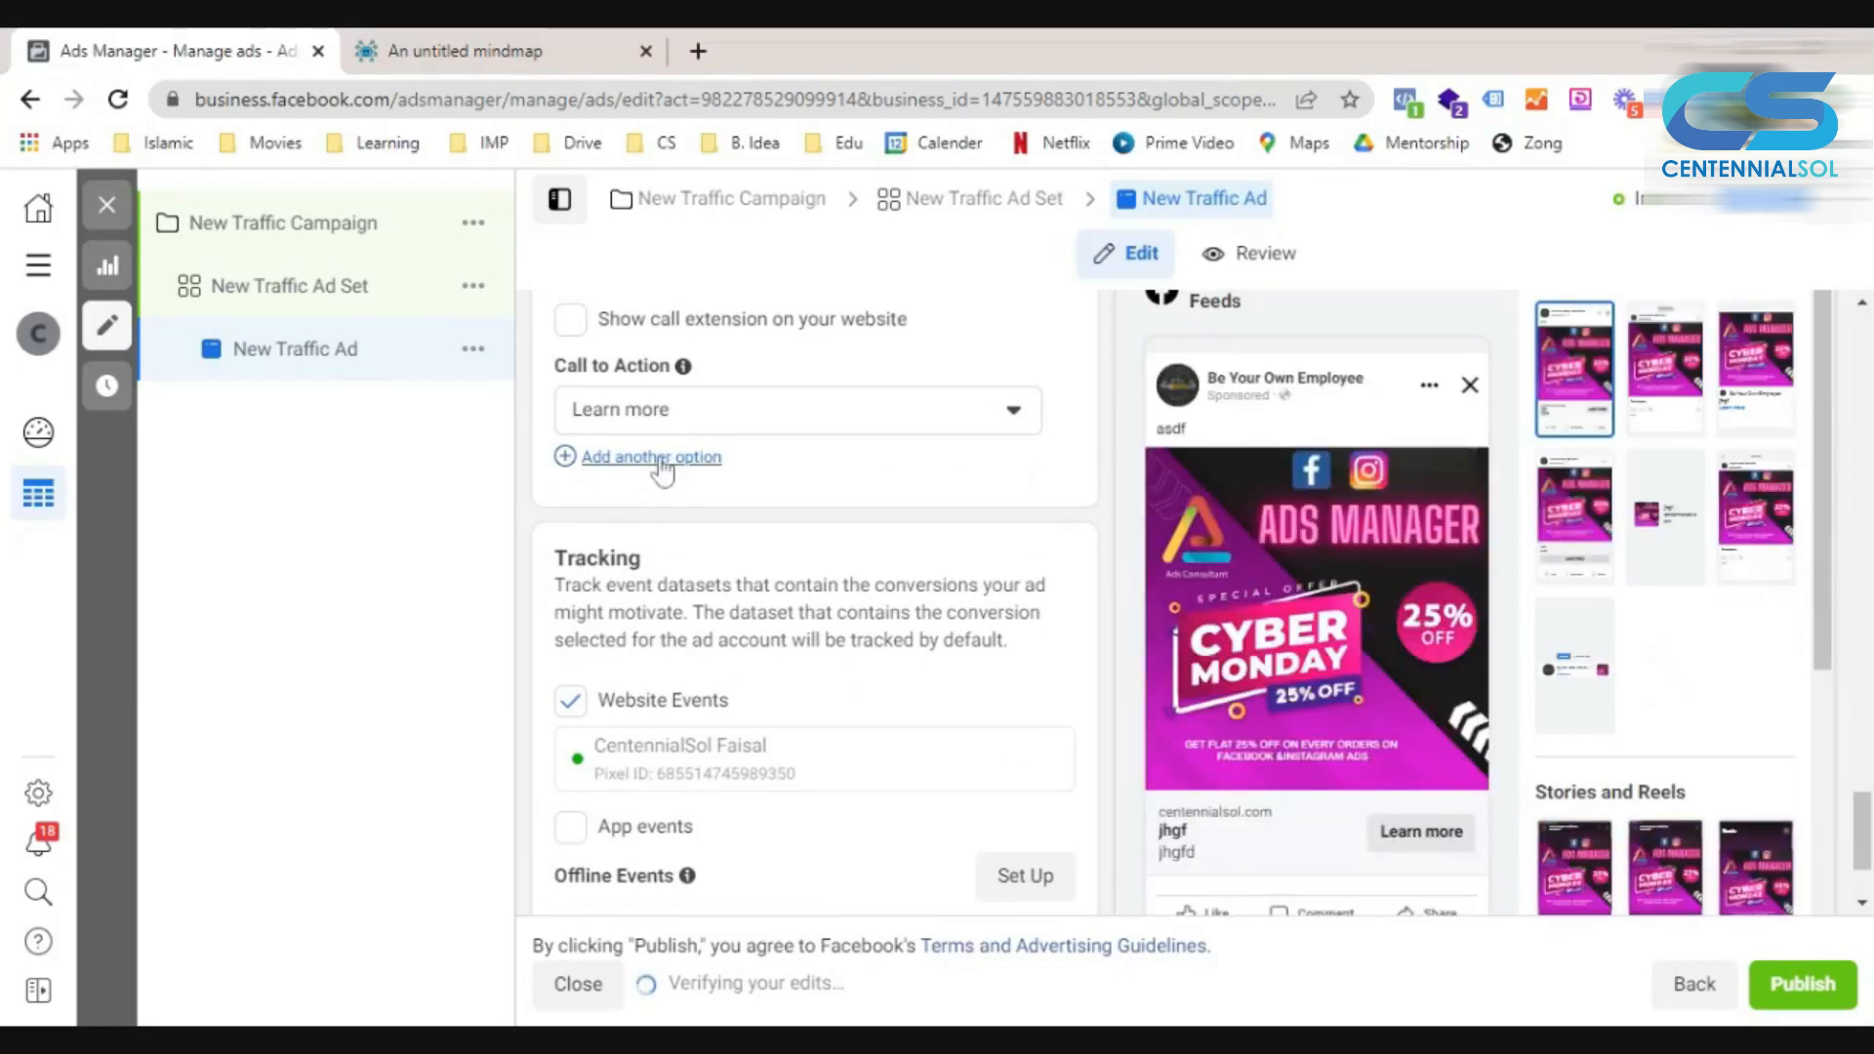
{"action": "left_click", "coordinate": [660, 459]}
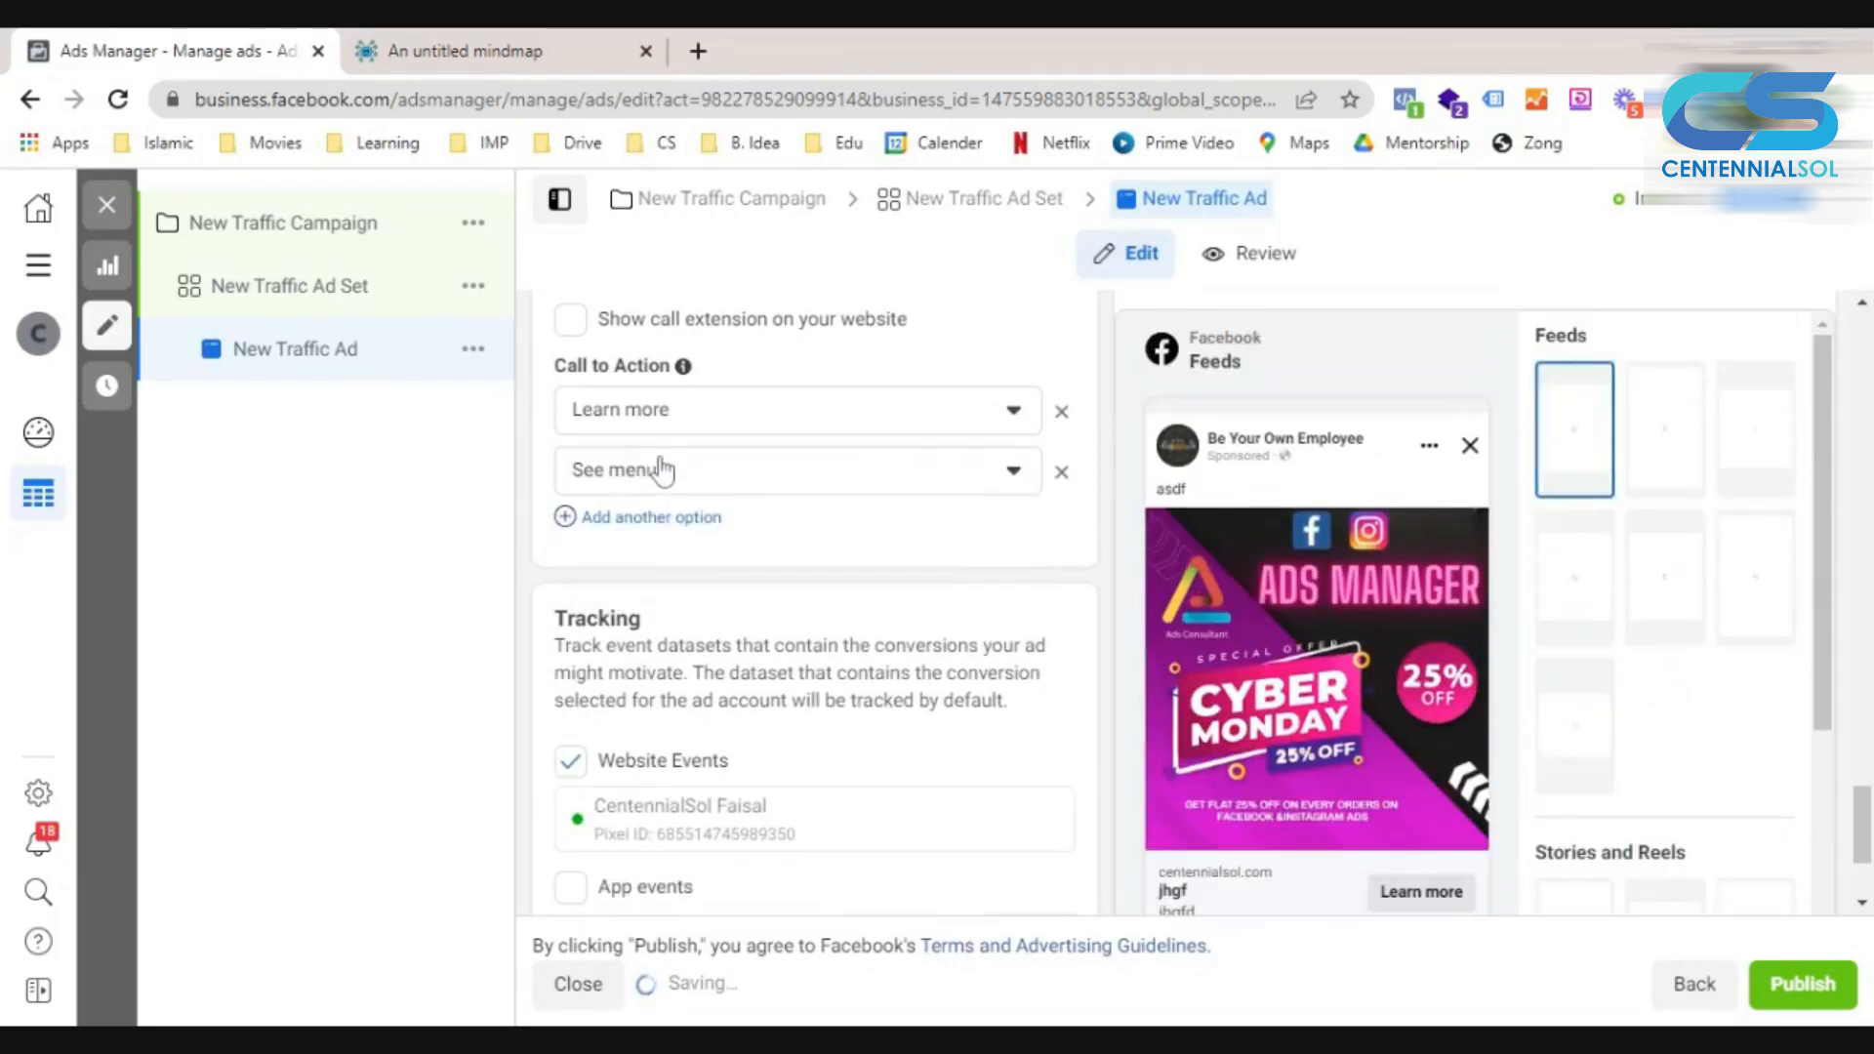
{"action": "left_click", "coordinate": [673, 519]}
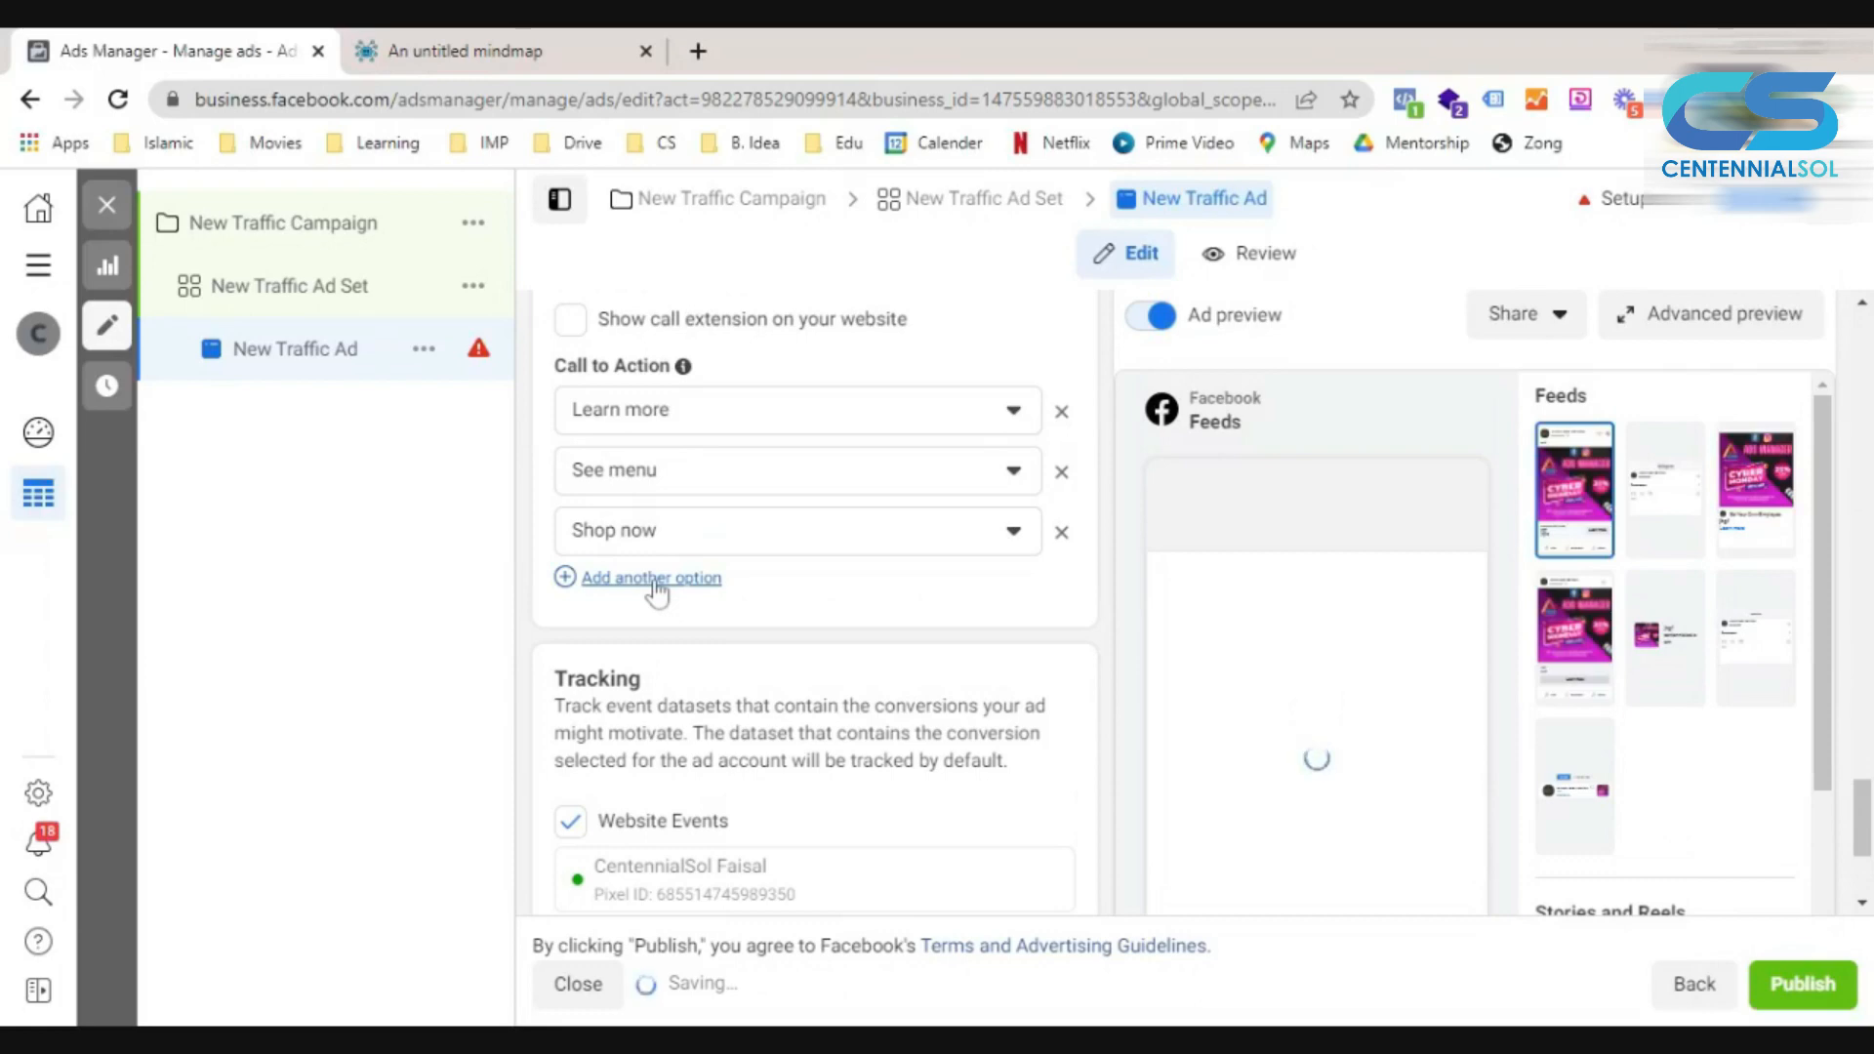
{"action": "left_click", "coordinate": [654, 582]}
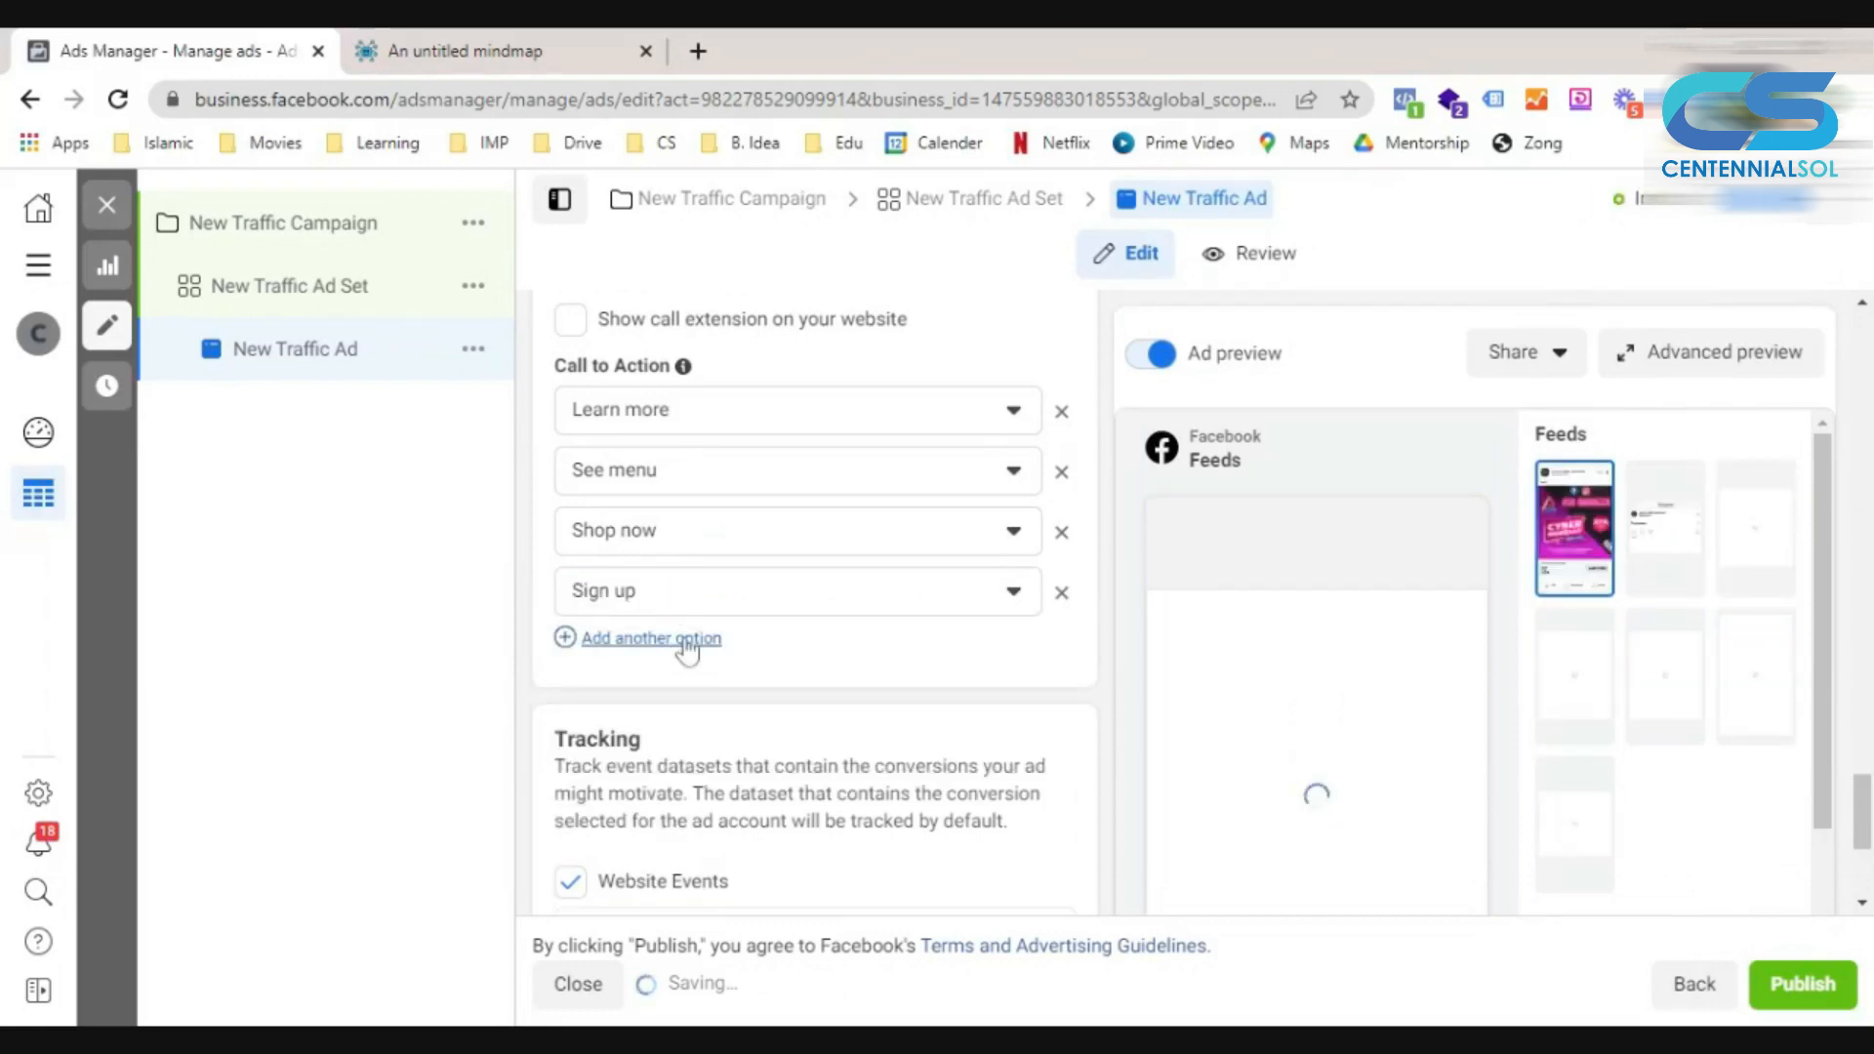
{"action": "left_click", "coordinate": [683, 639]}
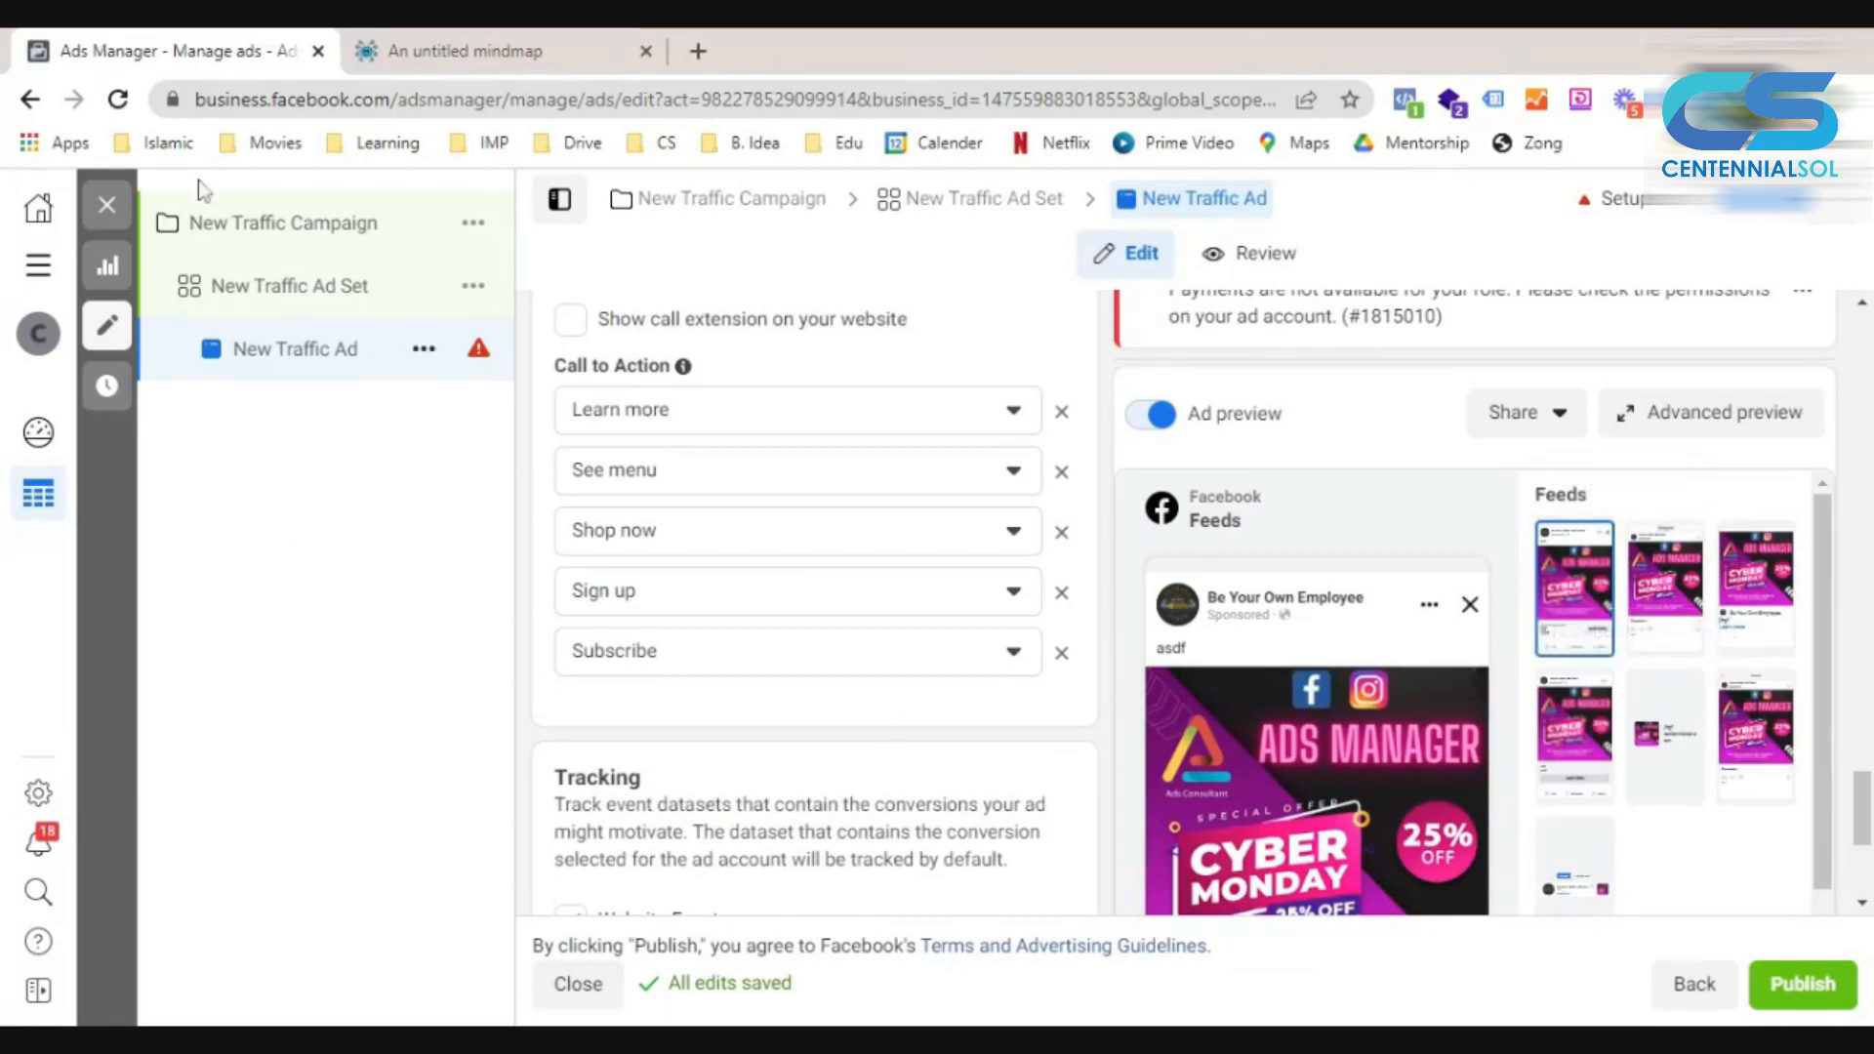
{"action": "left_click", "coordinate": [107, 204]}
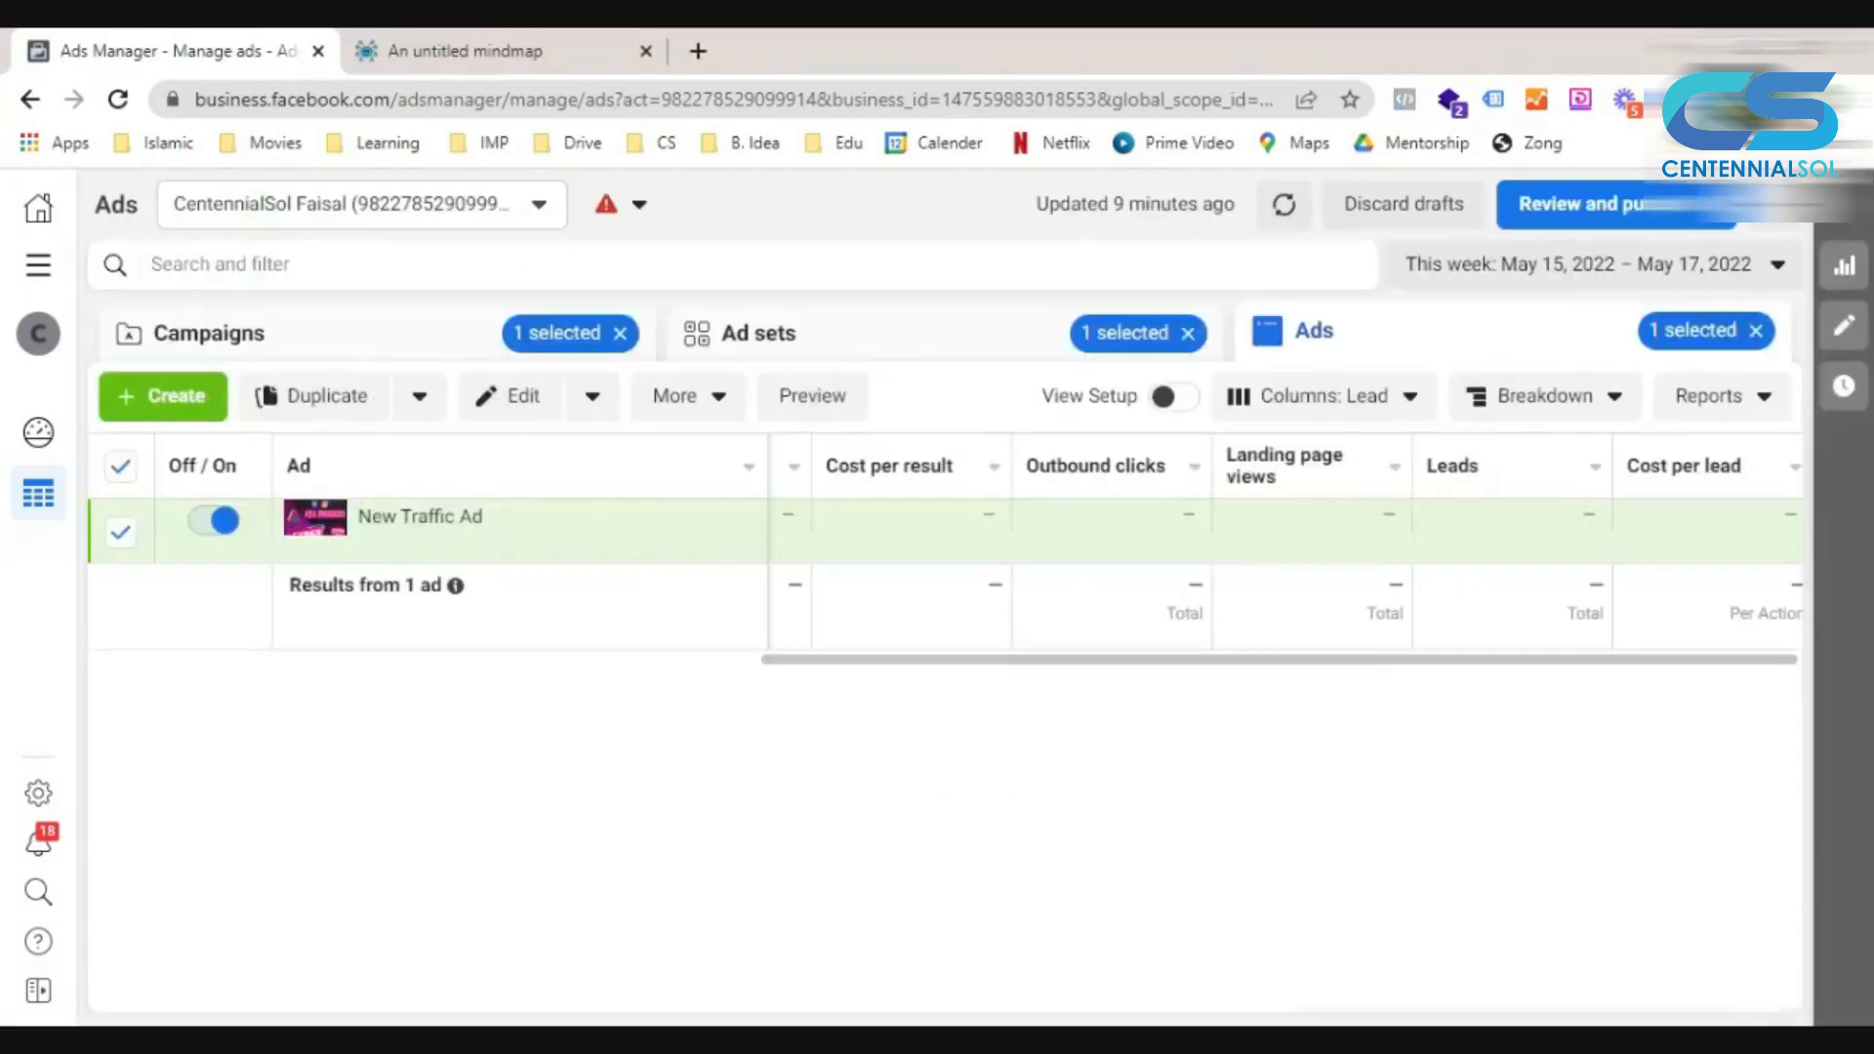
Delete the New Traffic Campaign from the campaigns list.
{"action": "left_click", "coordinate": [368, 349]}
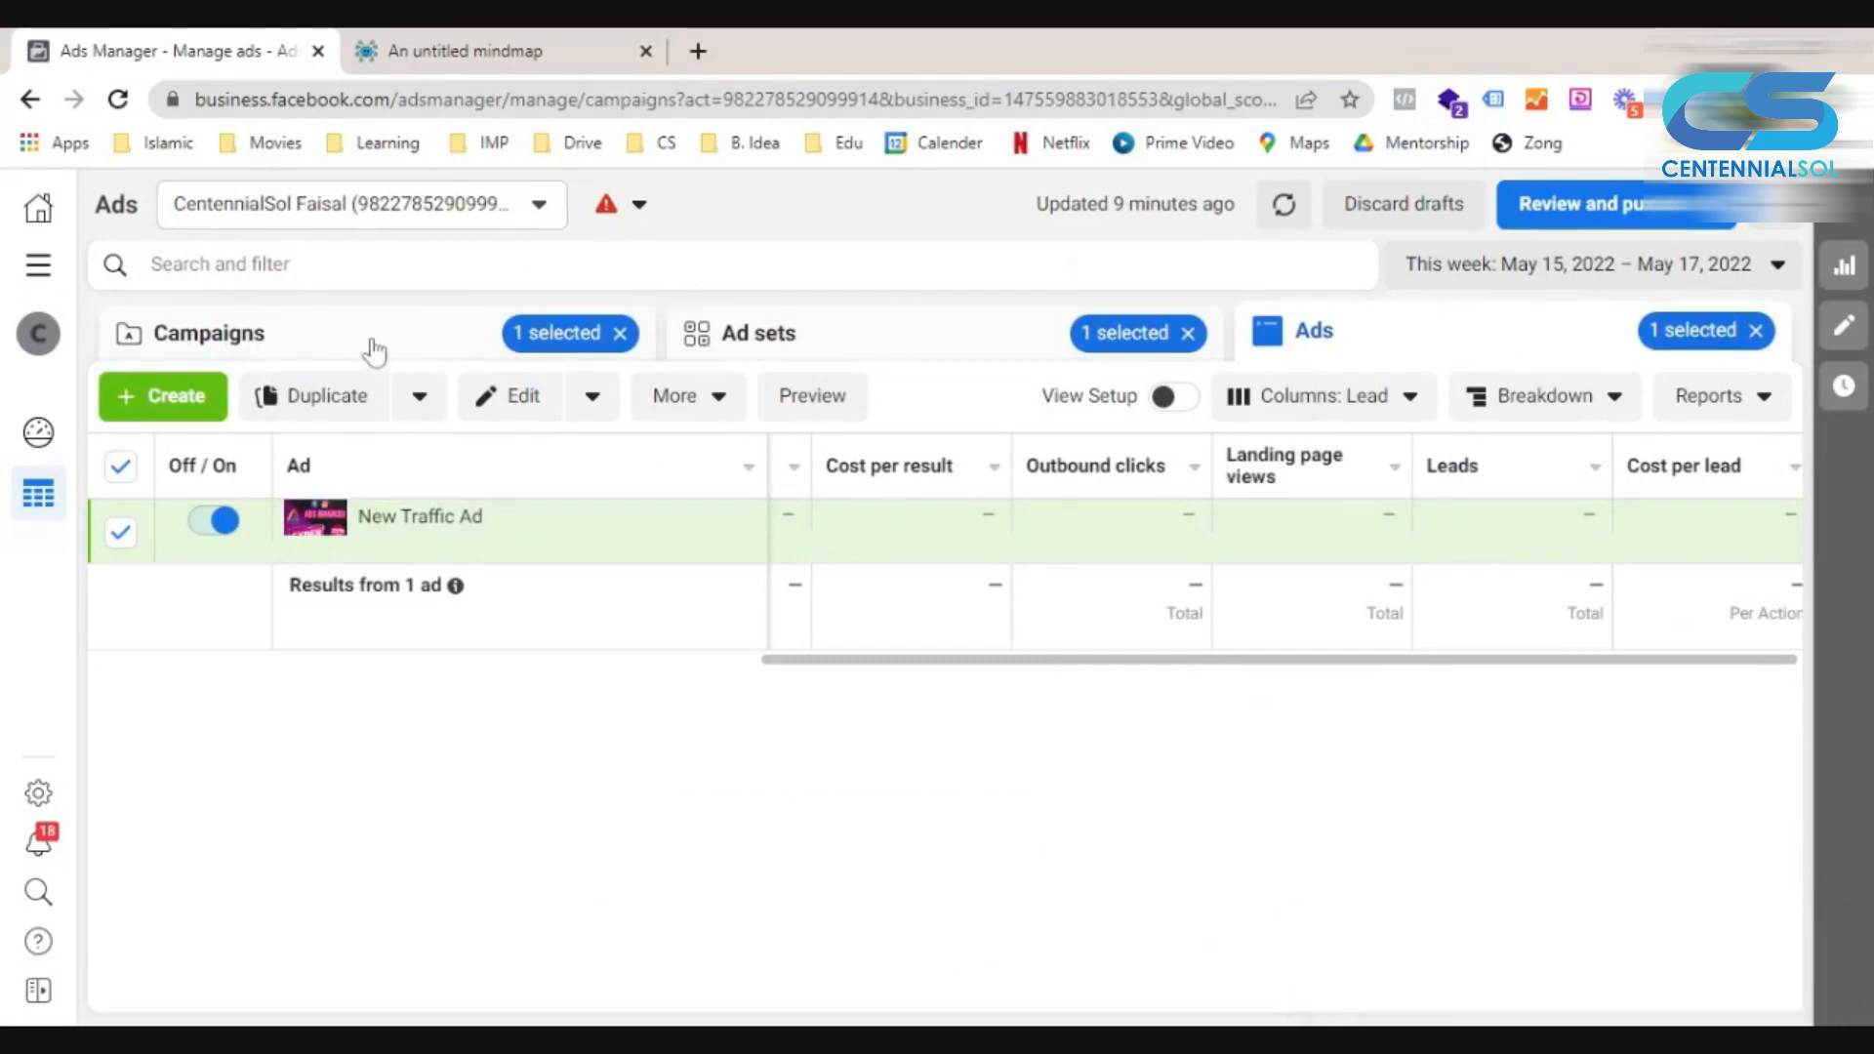
{"action": "left_click", "coordinate": [737, 415]}
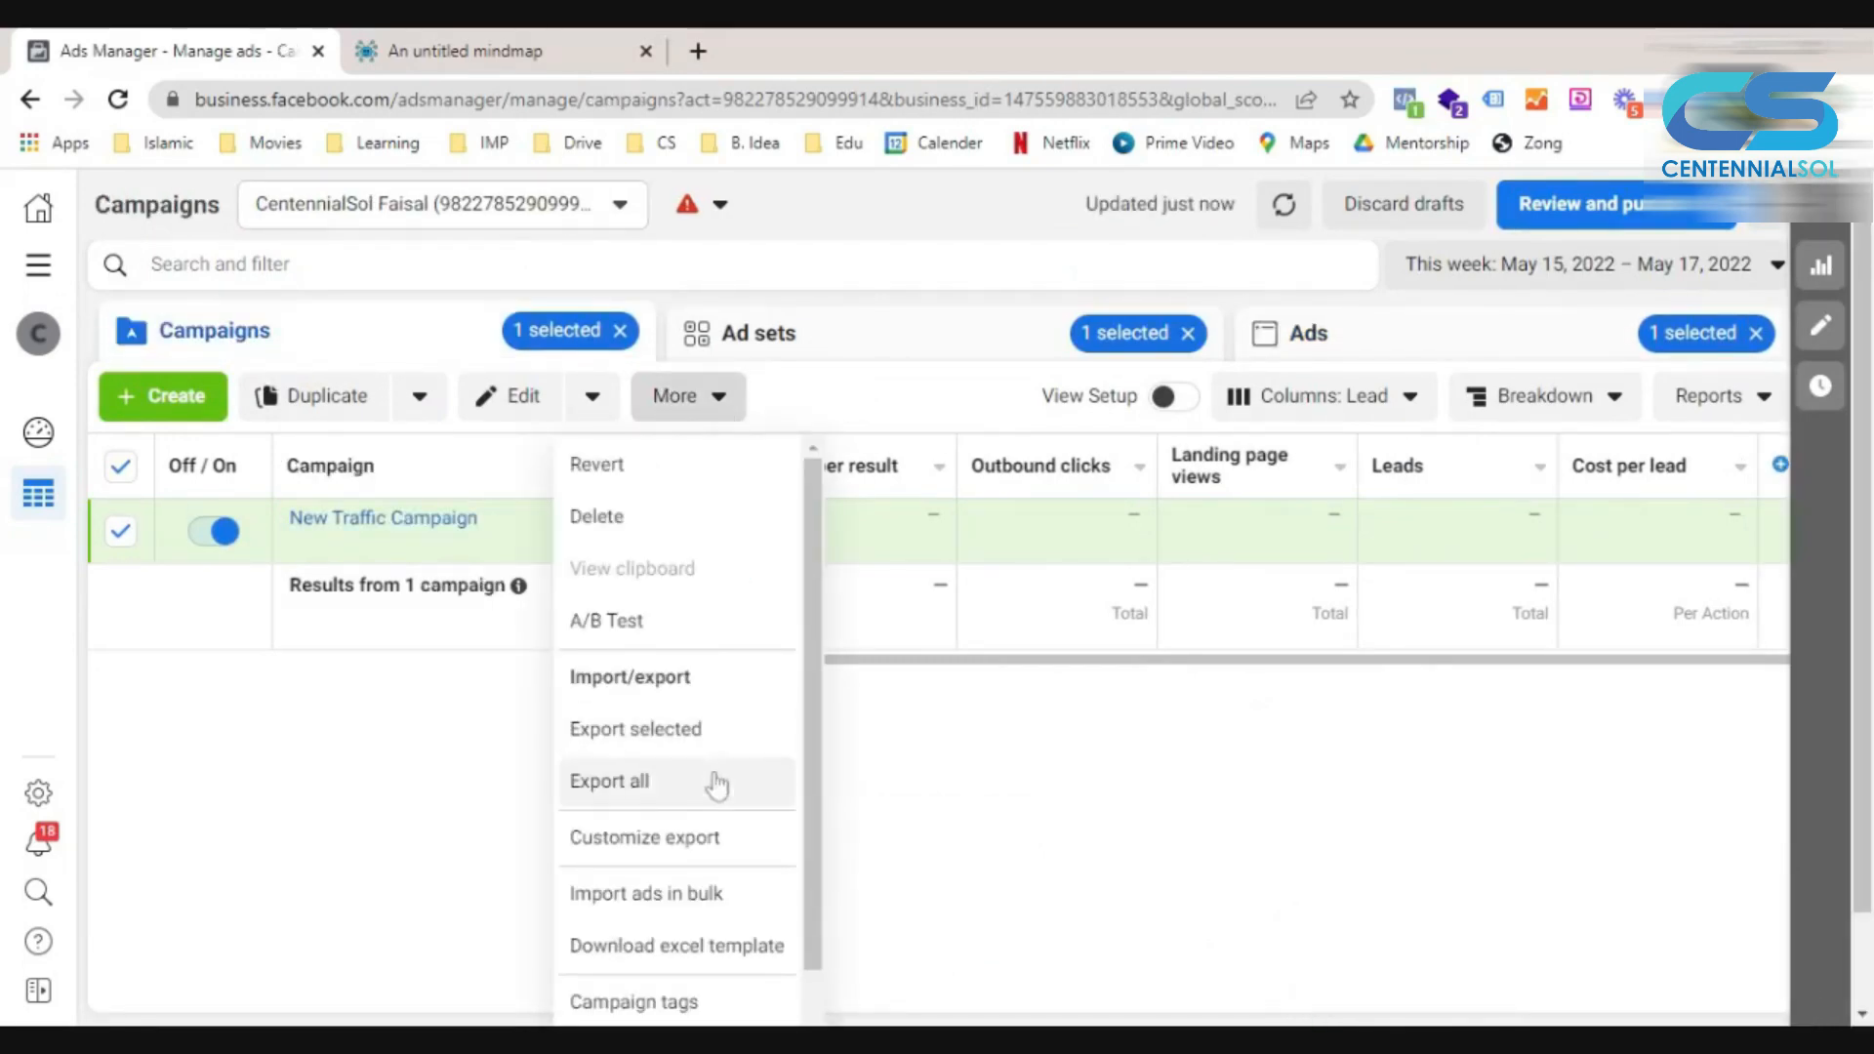
{"action": "left_click", "coordinate": [660, 527]}
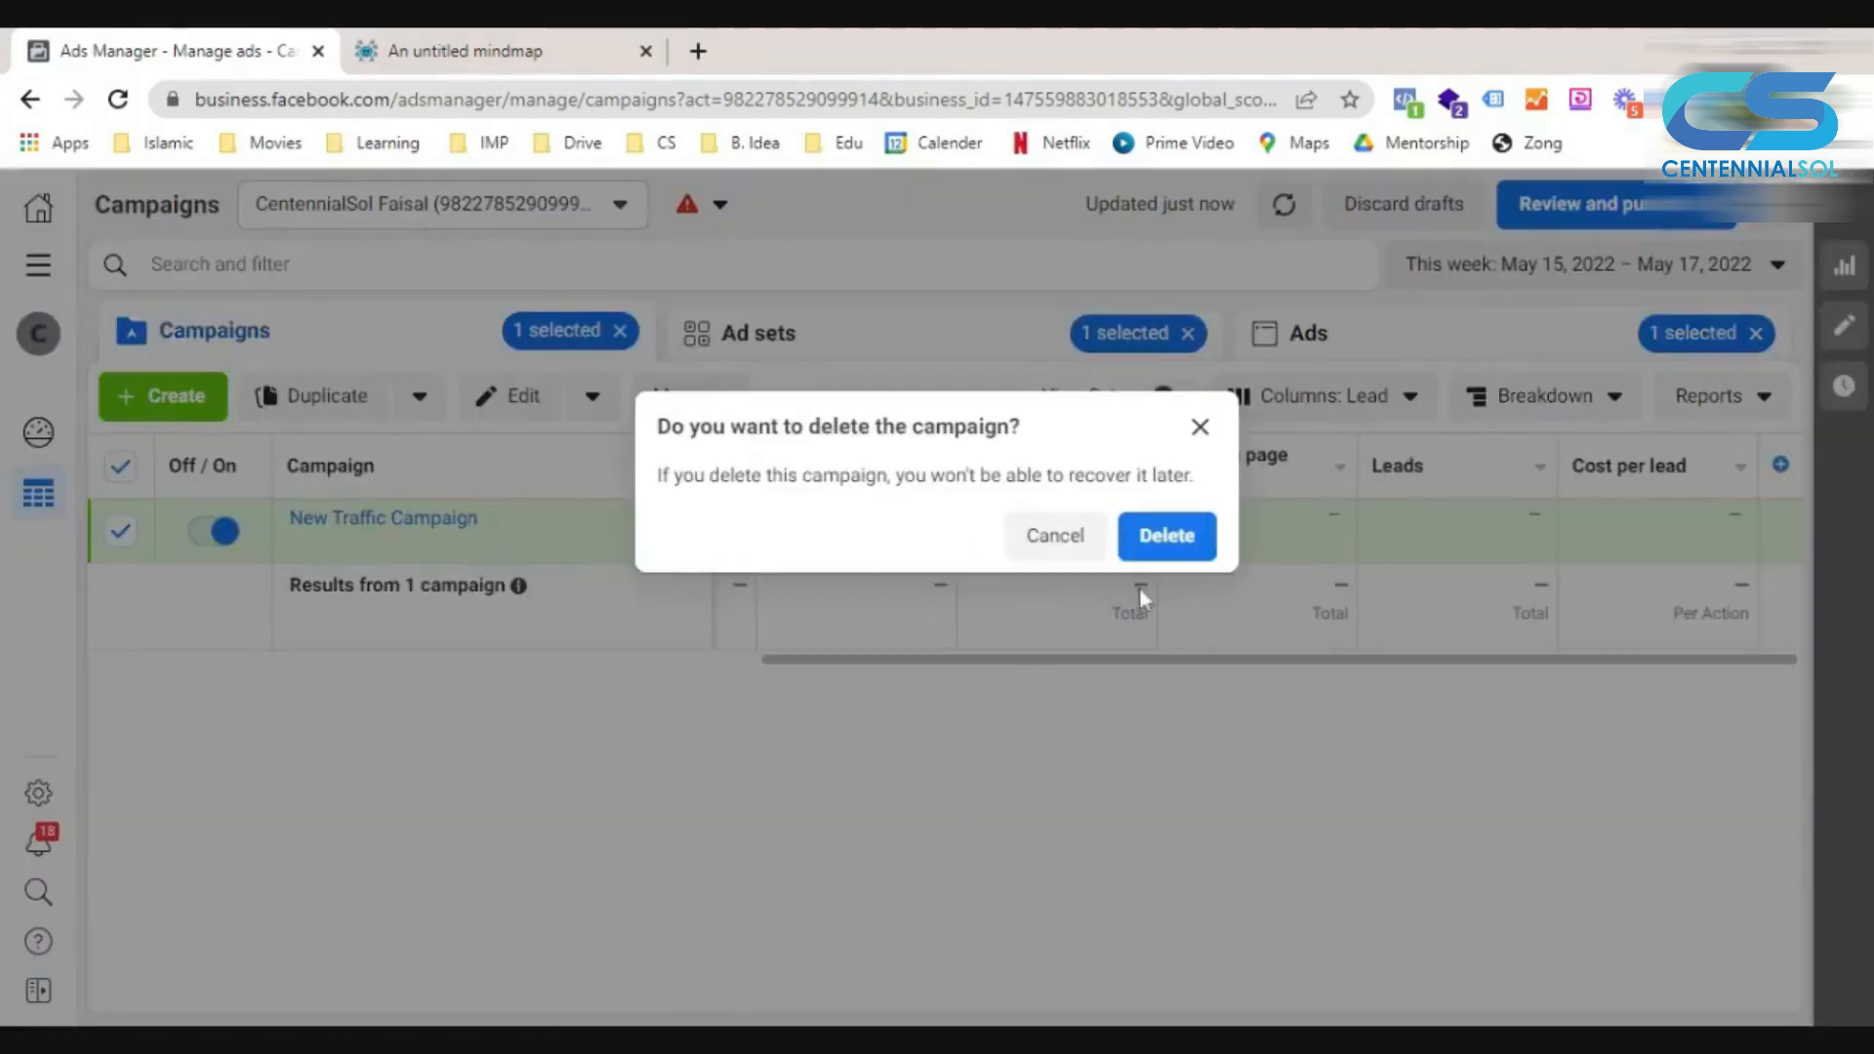
{"action": "left_click", "coordinate": [1167, 534]}
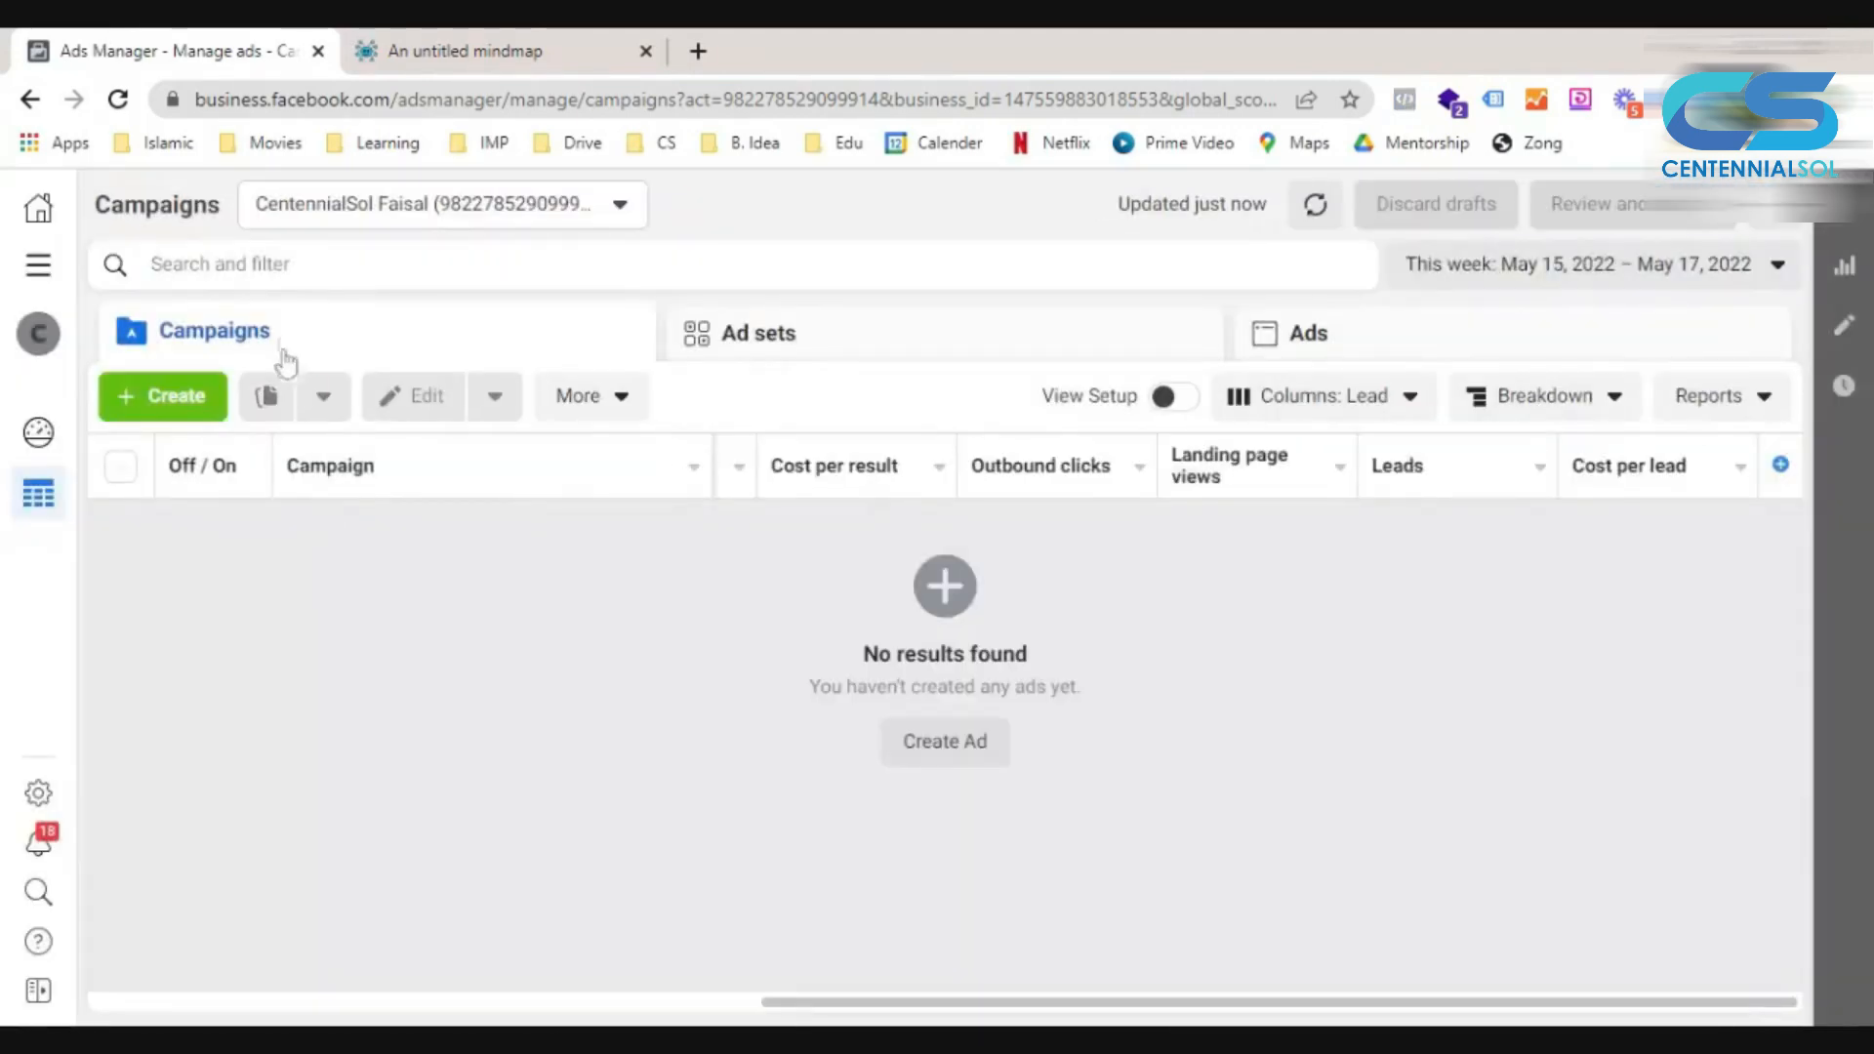
Create a new campaign with the Traffic objective.
{"action": "left_click", "coordinate": [124, 408]}
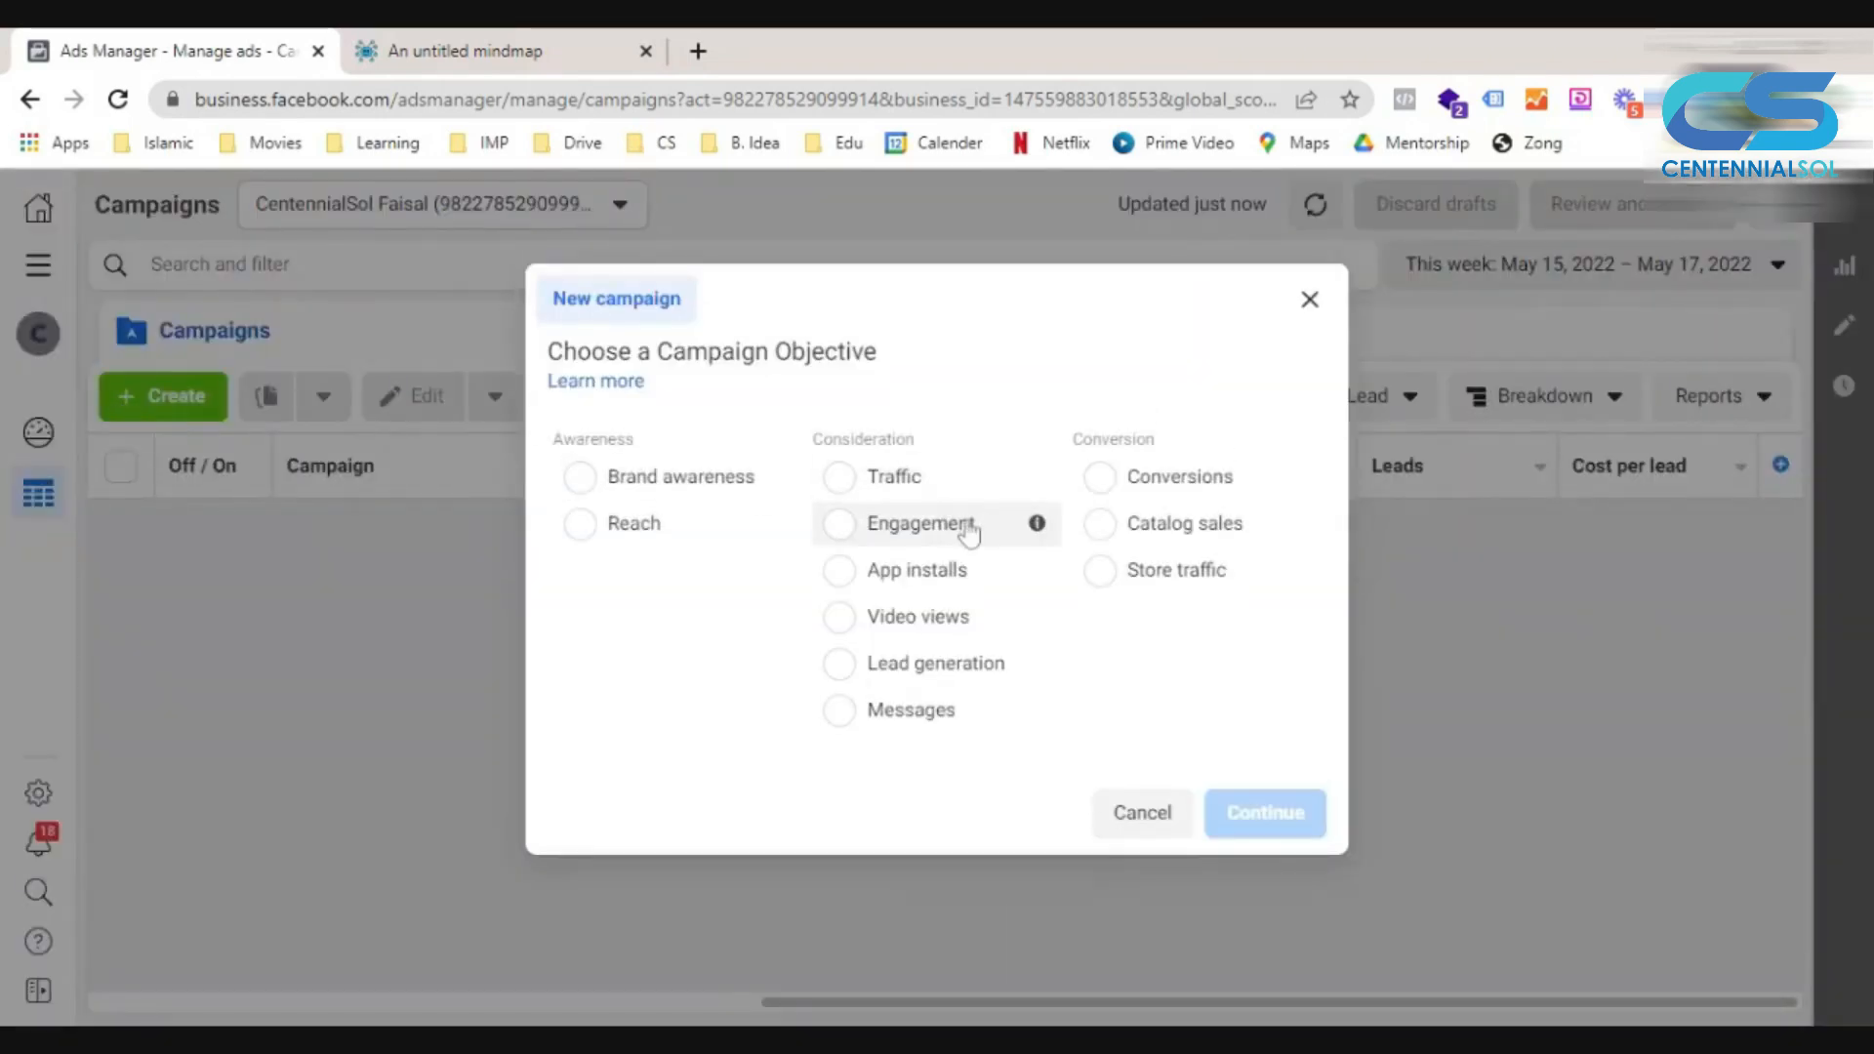
{"action": "left_click", "coordinate": [820, 483]}
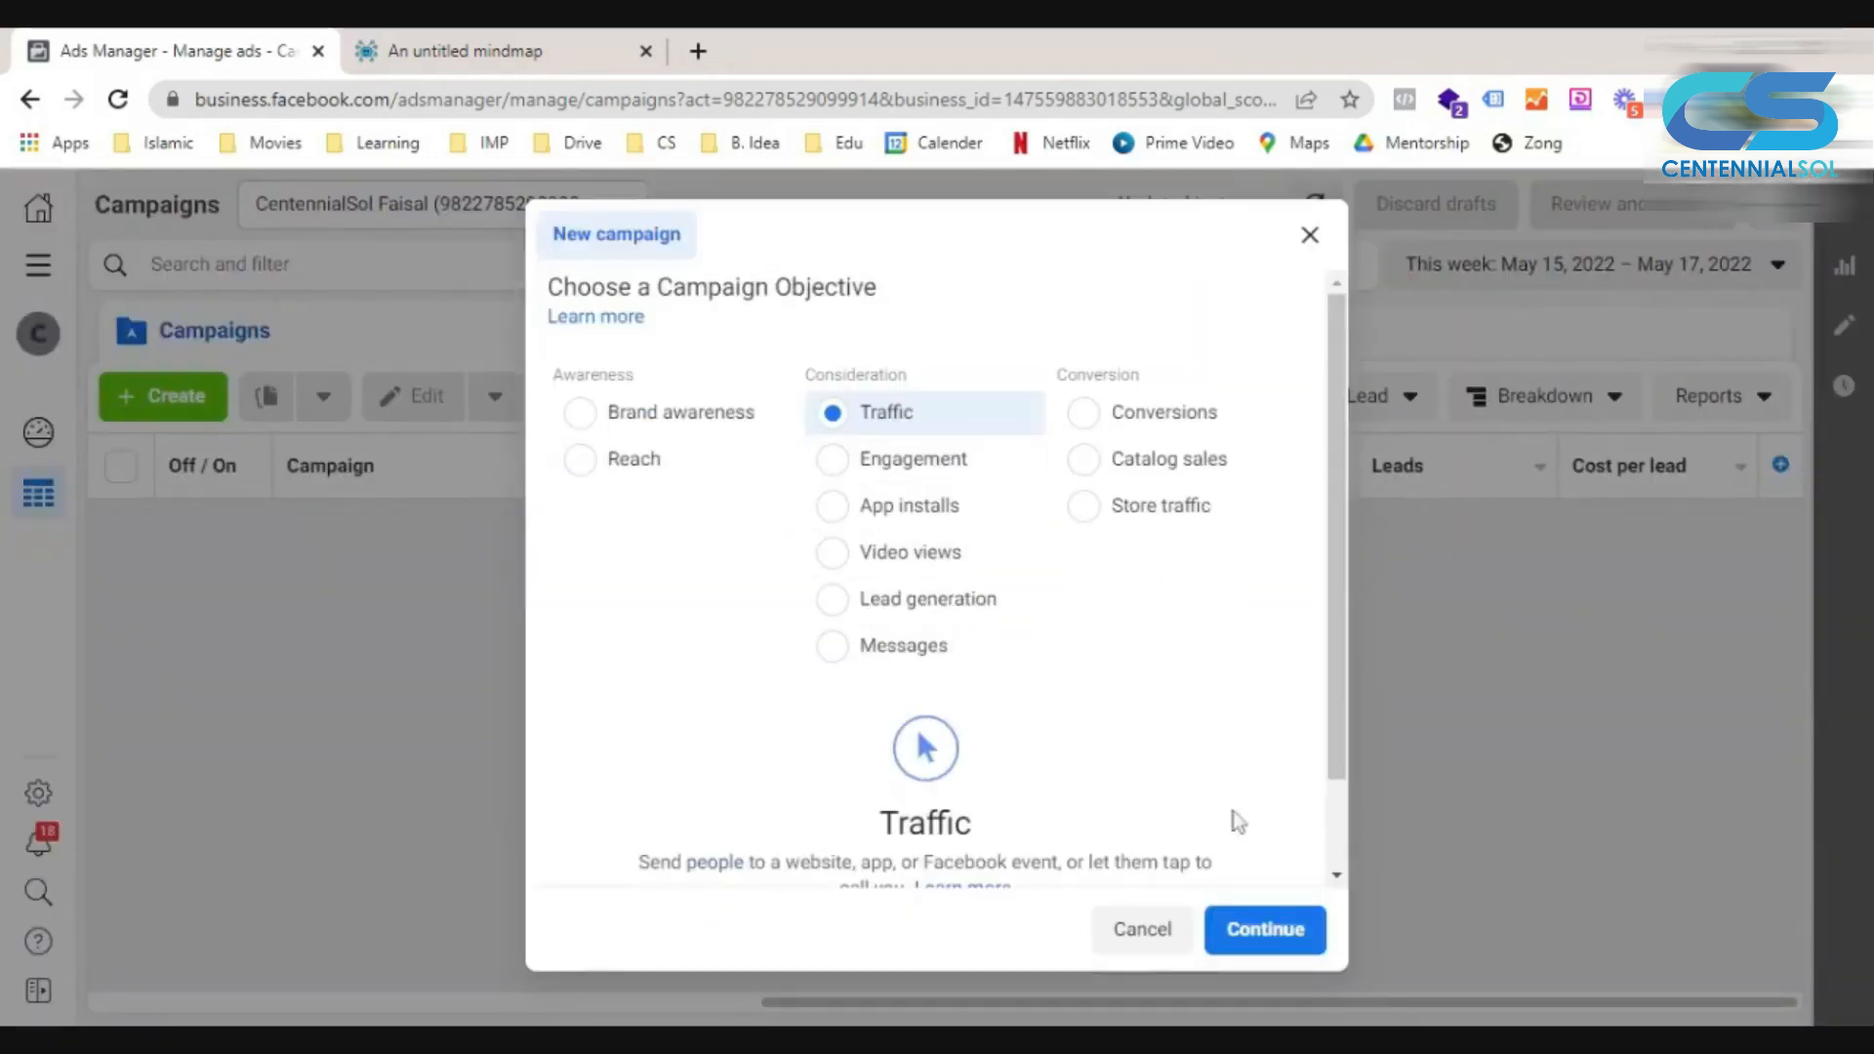
{"action": "left_click", "coordinate": [1294, 950]}
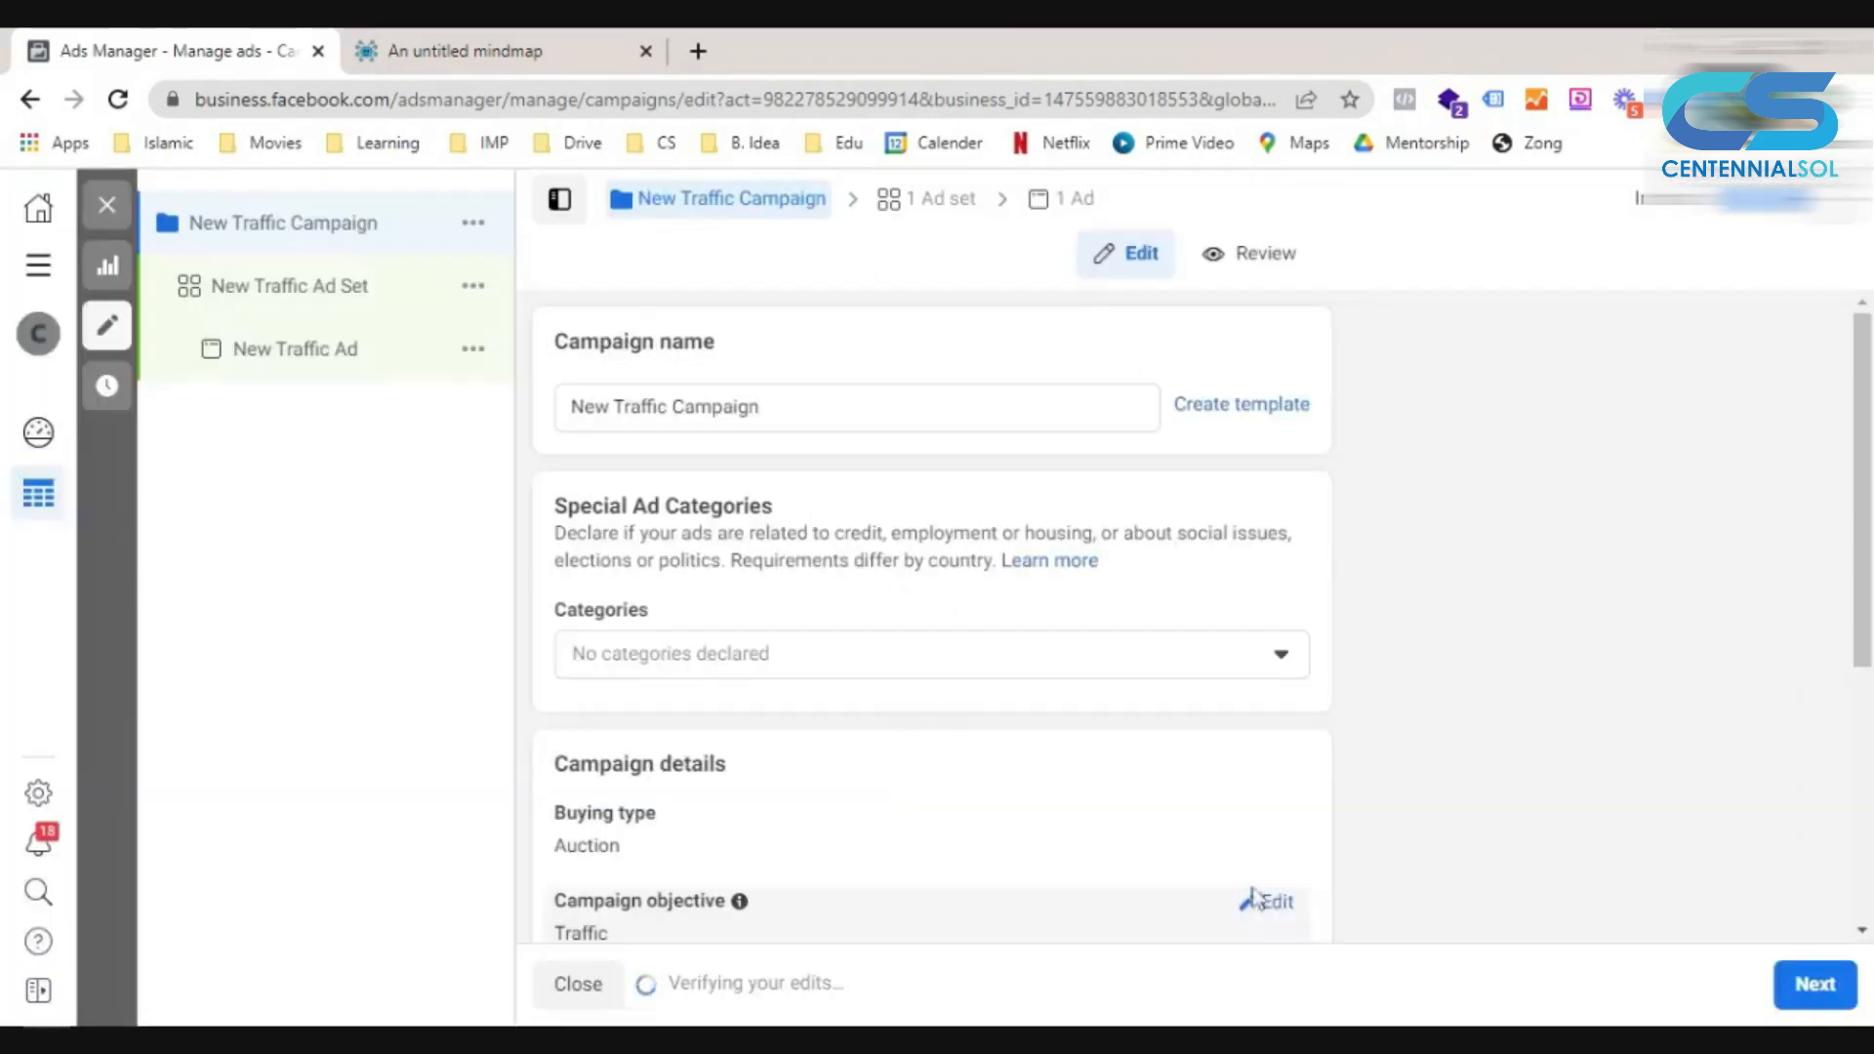
Rename the campaign as ABO and continue through its ad set with the default settings to the ad.
{"action": "left_click_drag", "start_coordinate": [761, 407], "coordinate": [553, 363]}
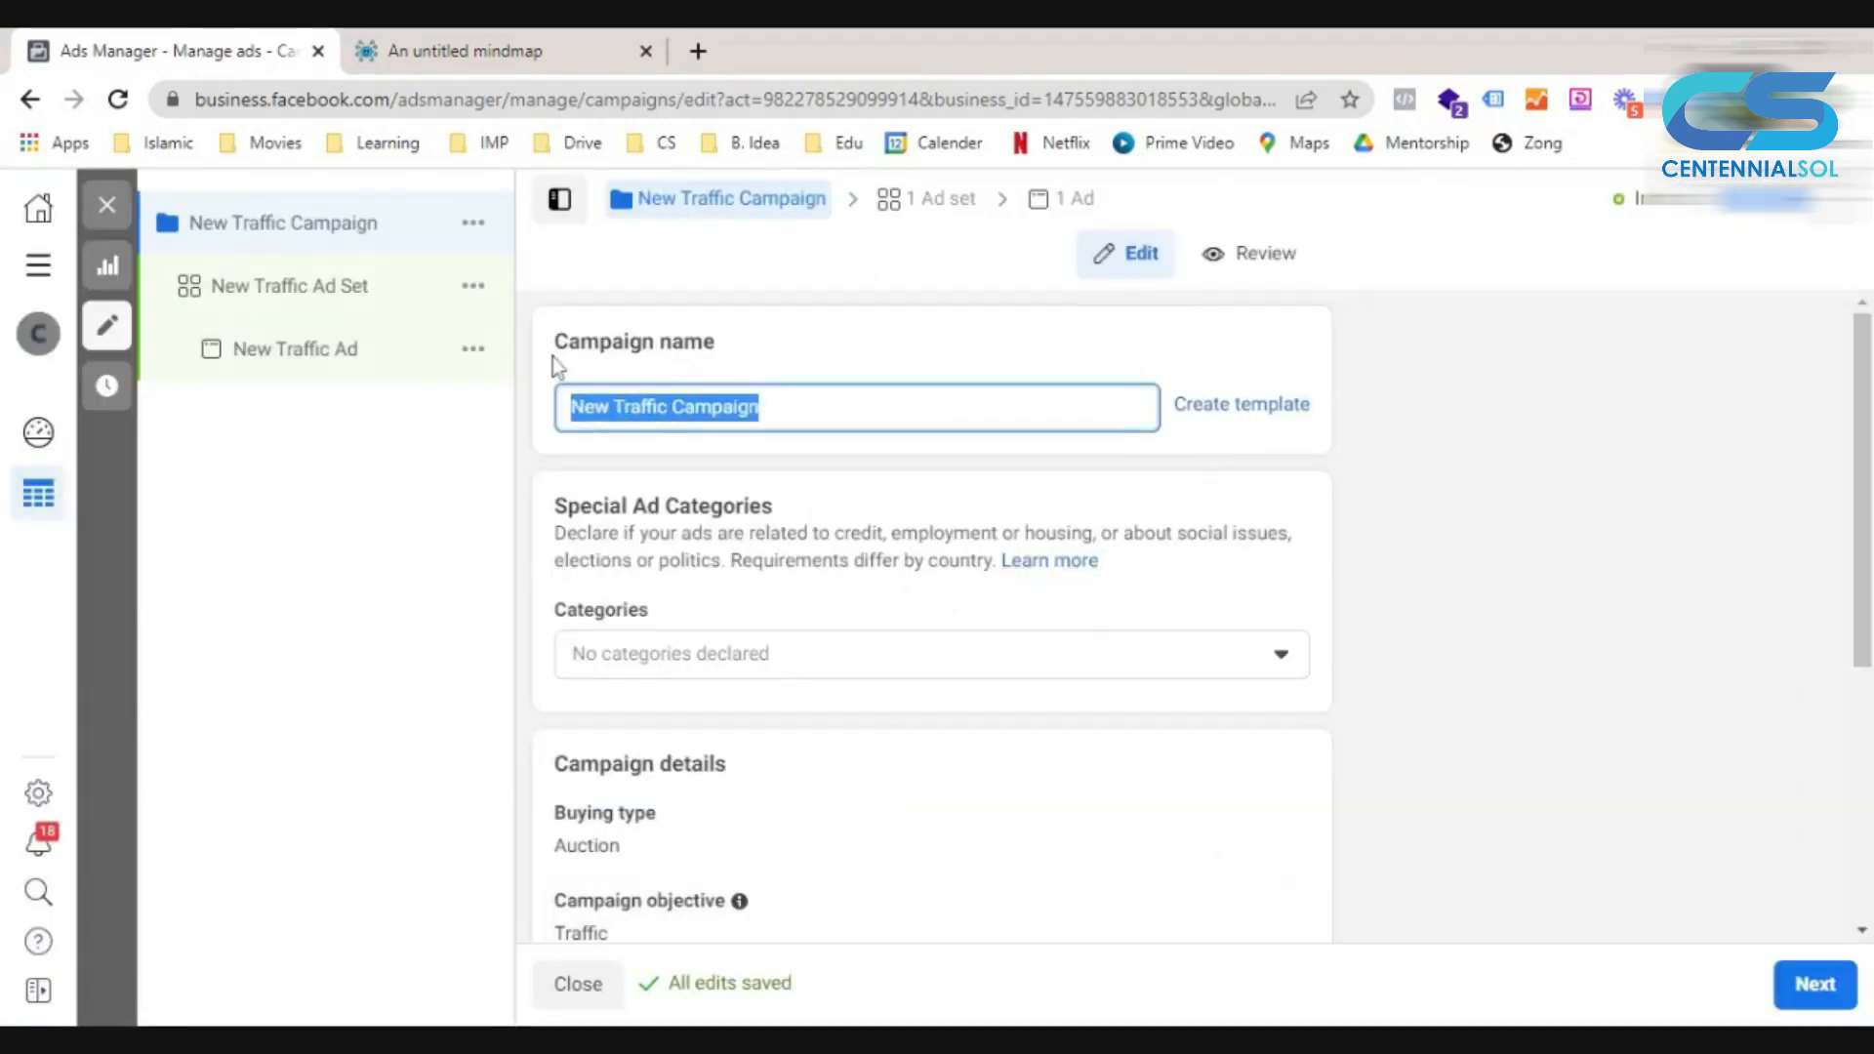
{"action": "type", "text": "ABO"}
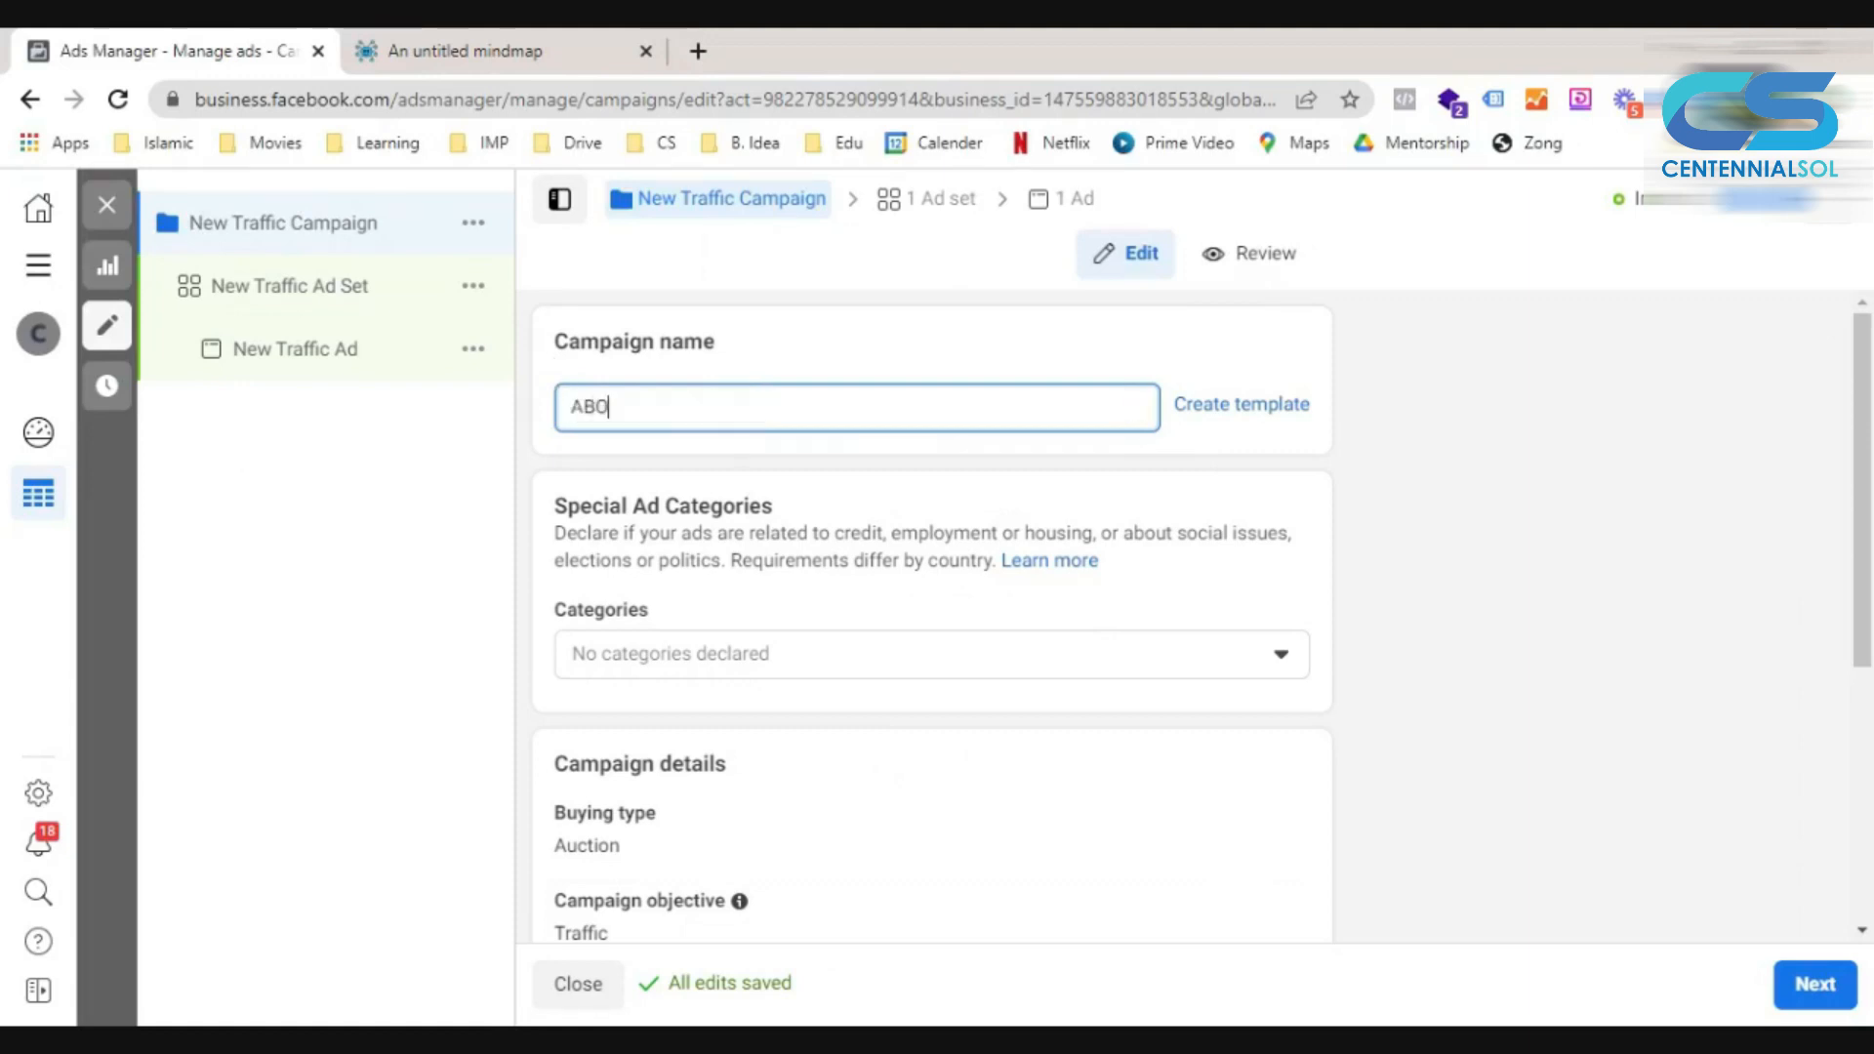
{"action": "left_click", "coordinate": [1706, 617]}
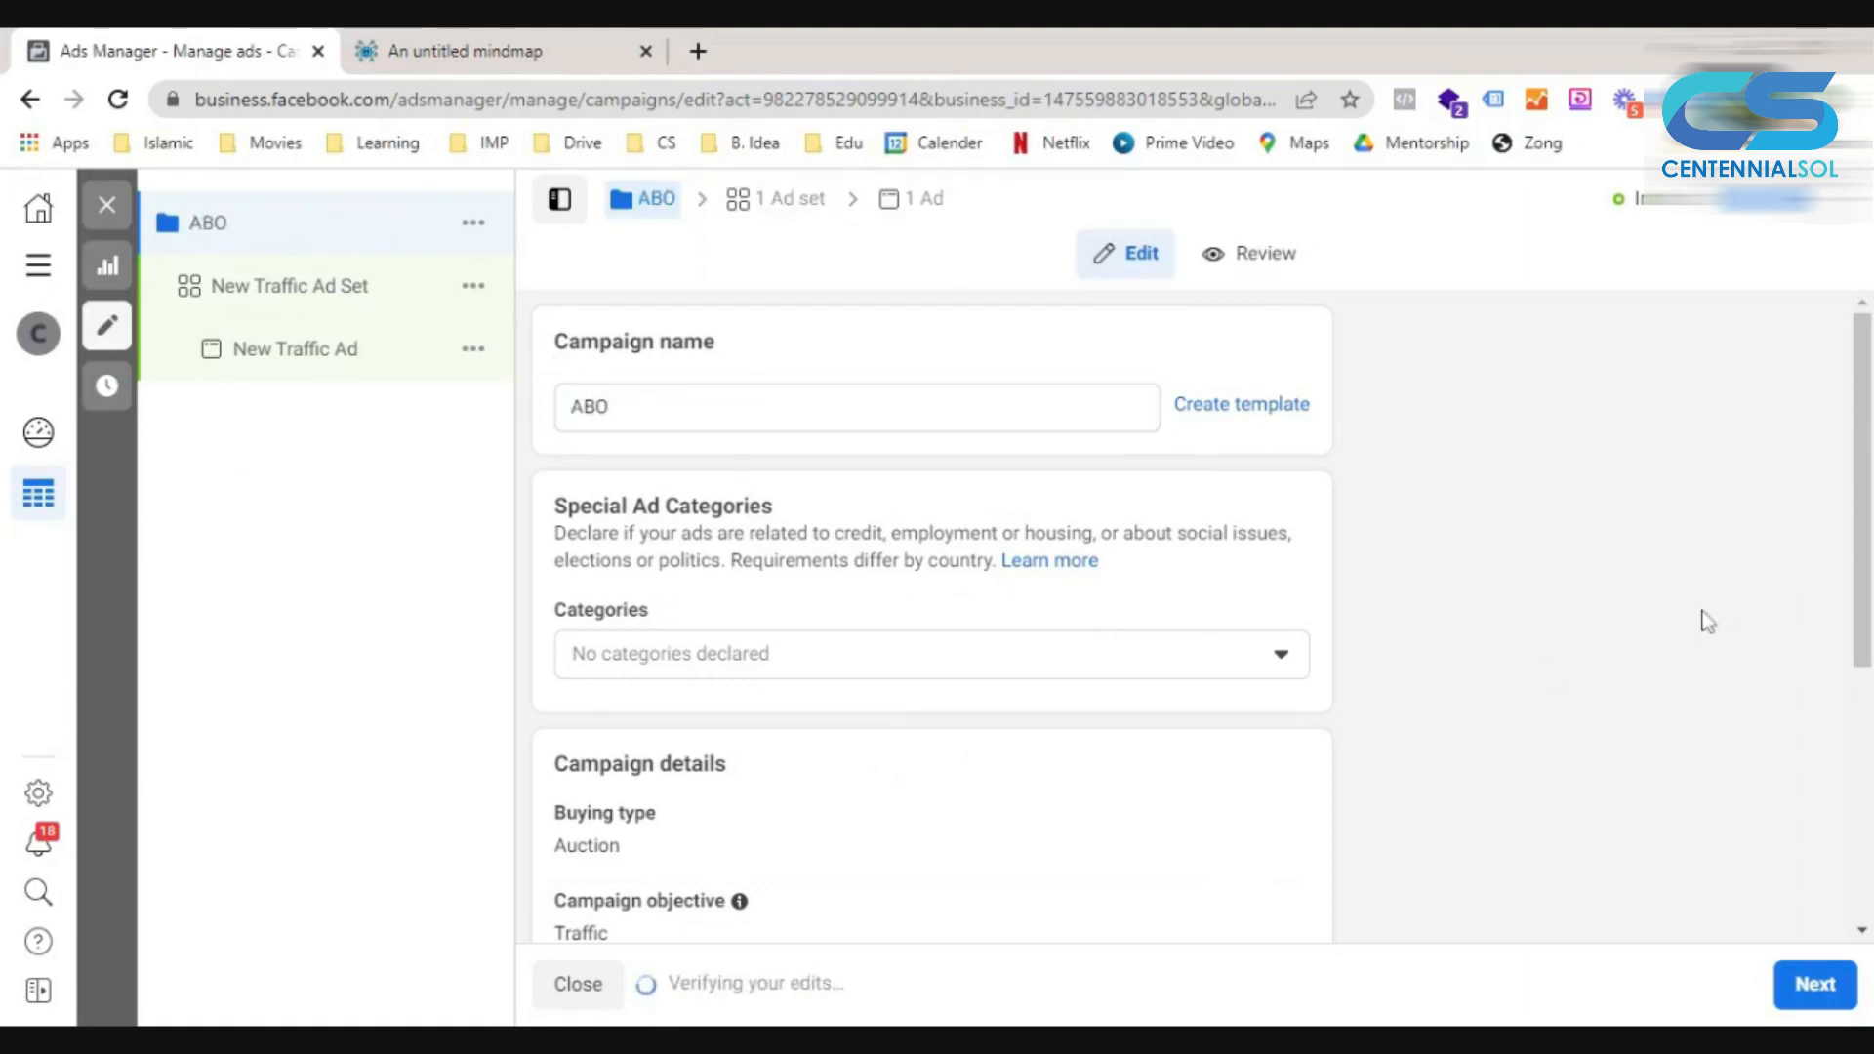
{"action": "left_click", "coordinate": [1821, 984]}
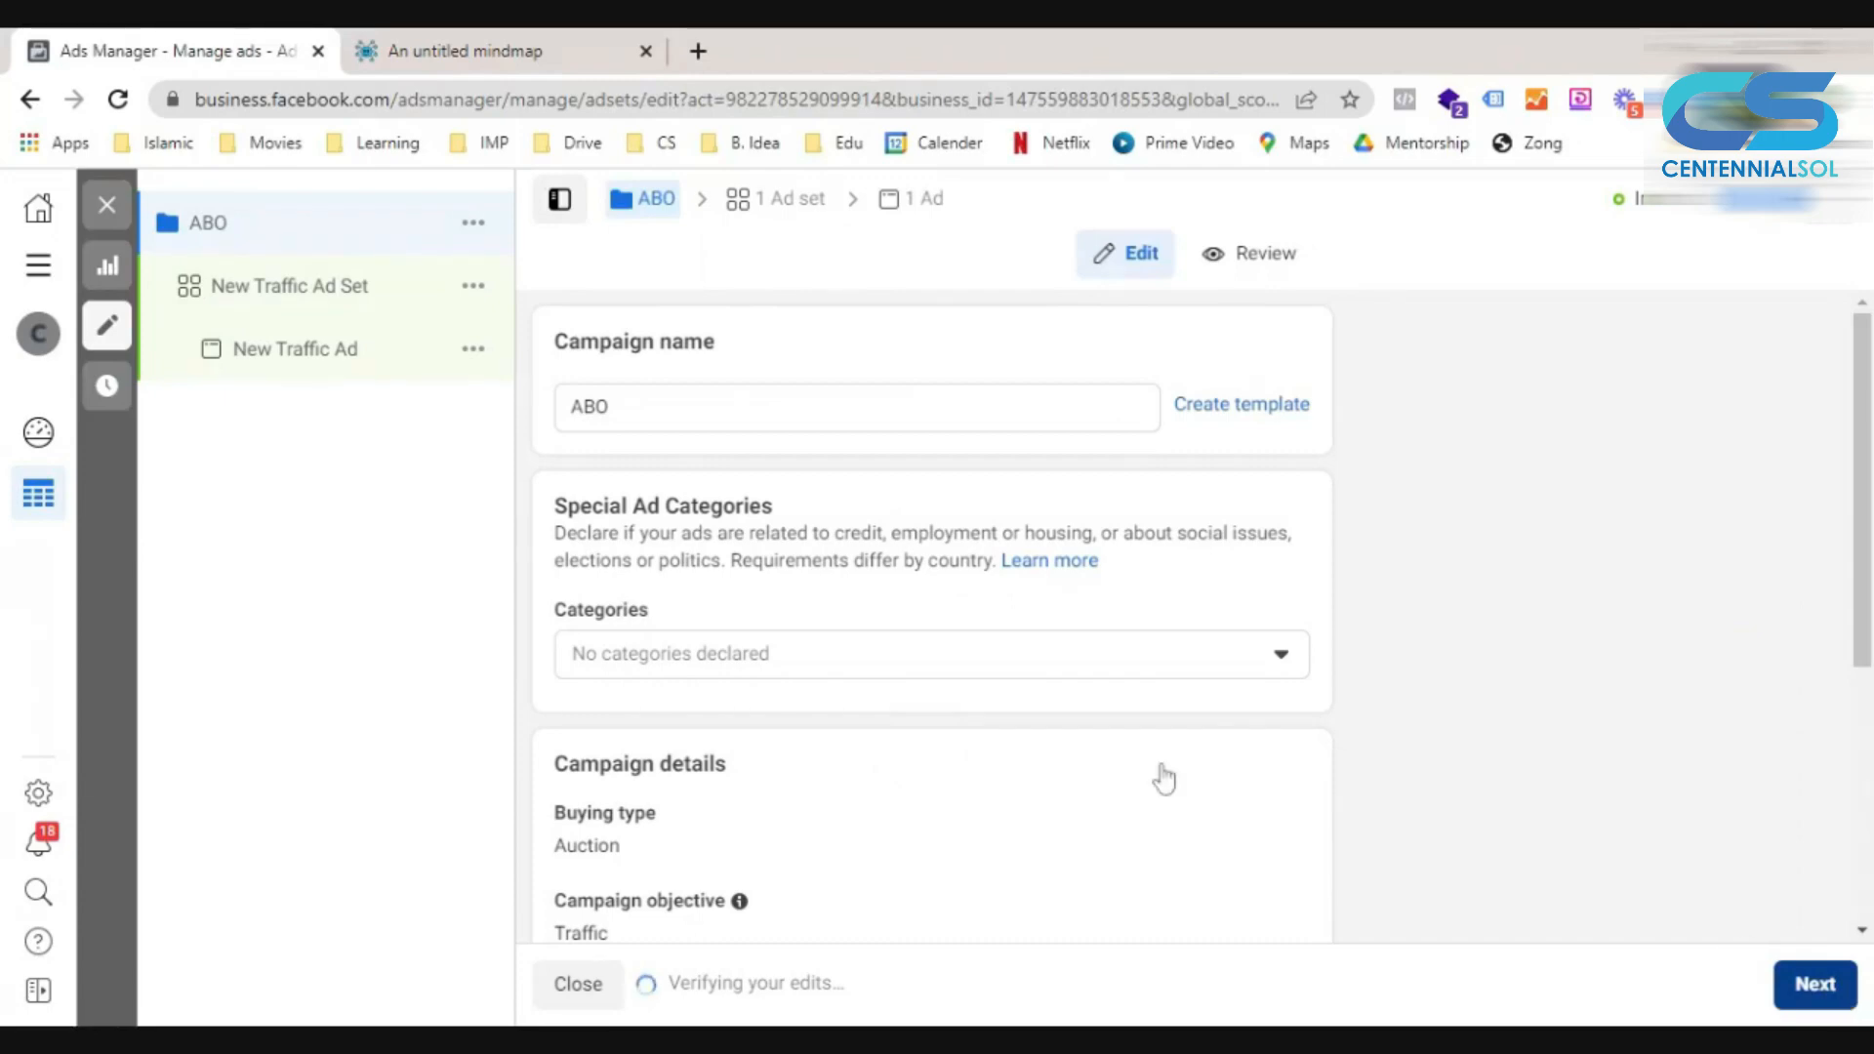
{"action": "scroll", "coordinate": [789, 787], "scroll_direction": "down", "scroll_amount": 10}
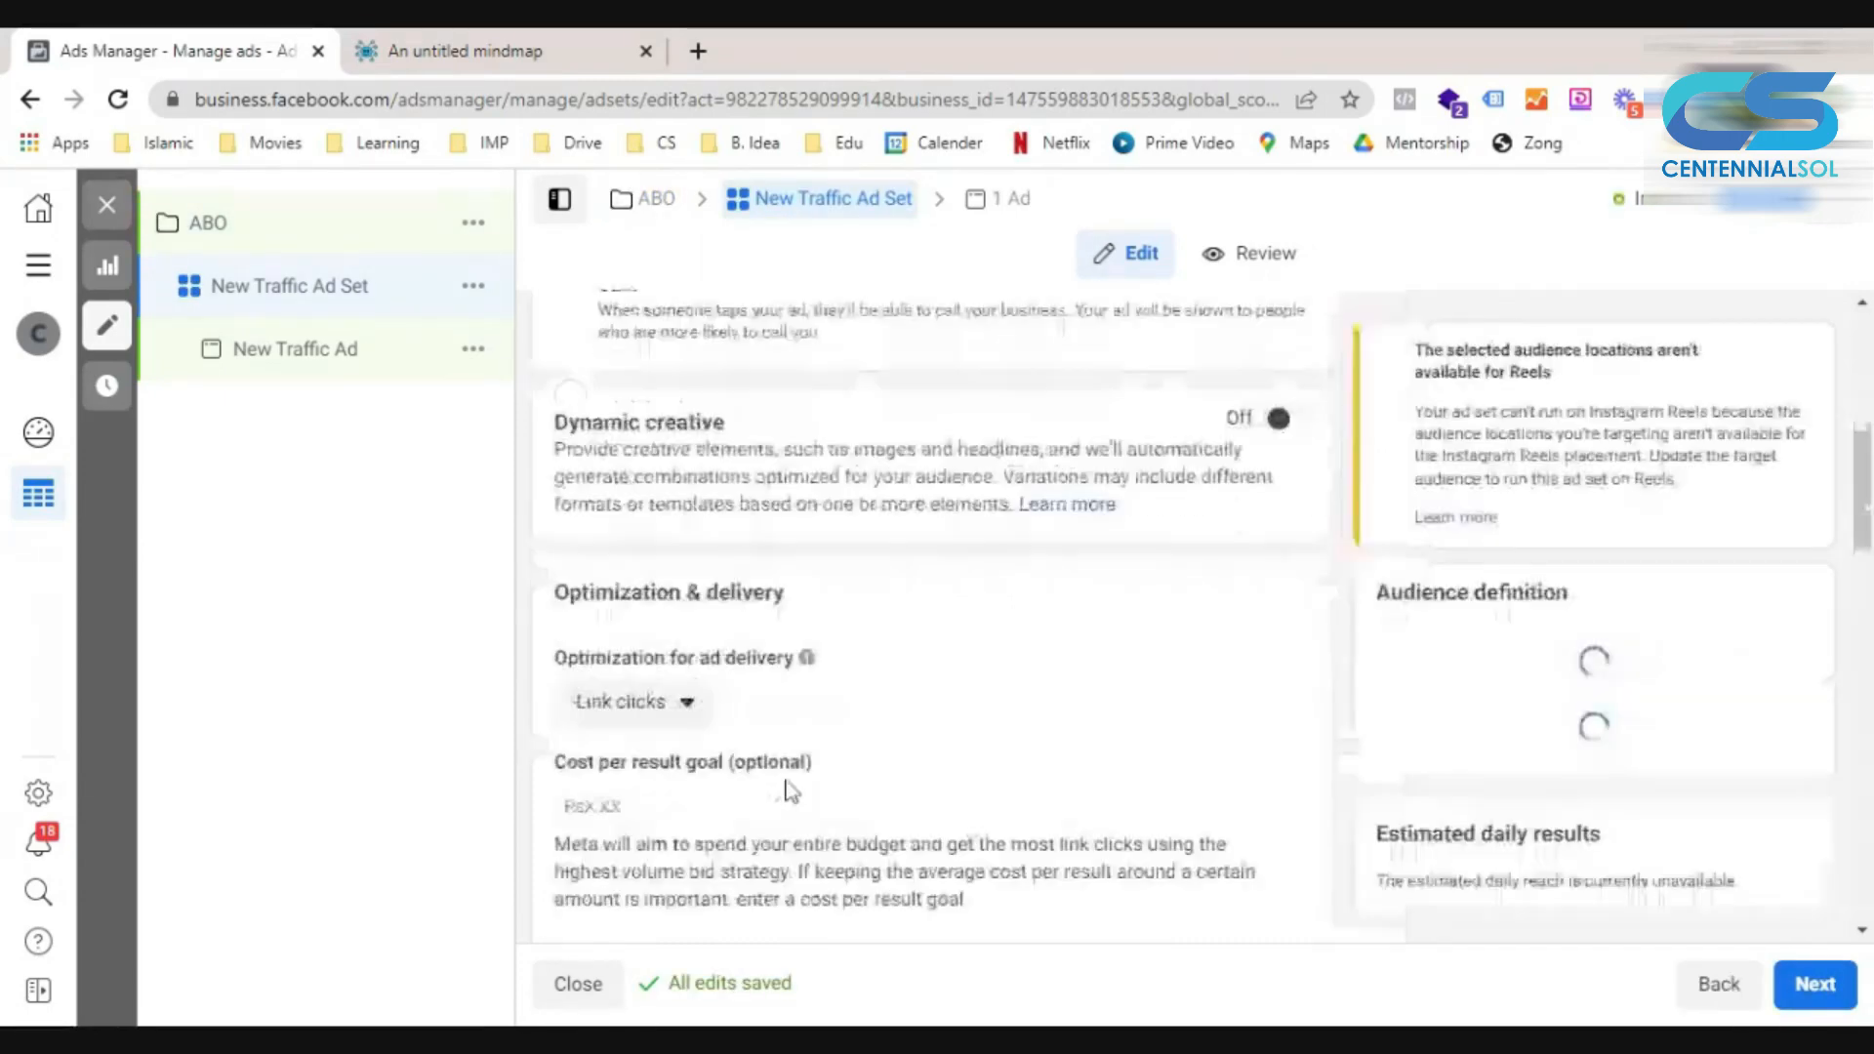
{"action": "scroll", "coordinate": [788, 787], "scroll_direction": "down", "scroll_amount": 5}
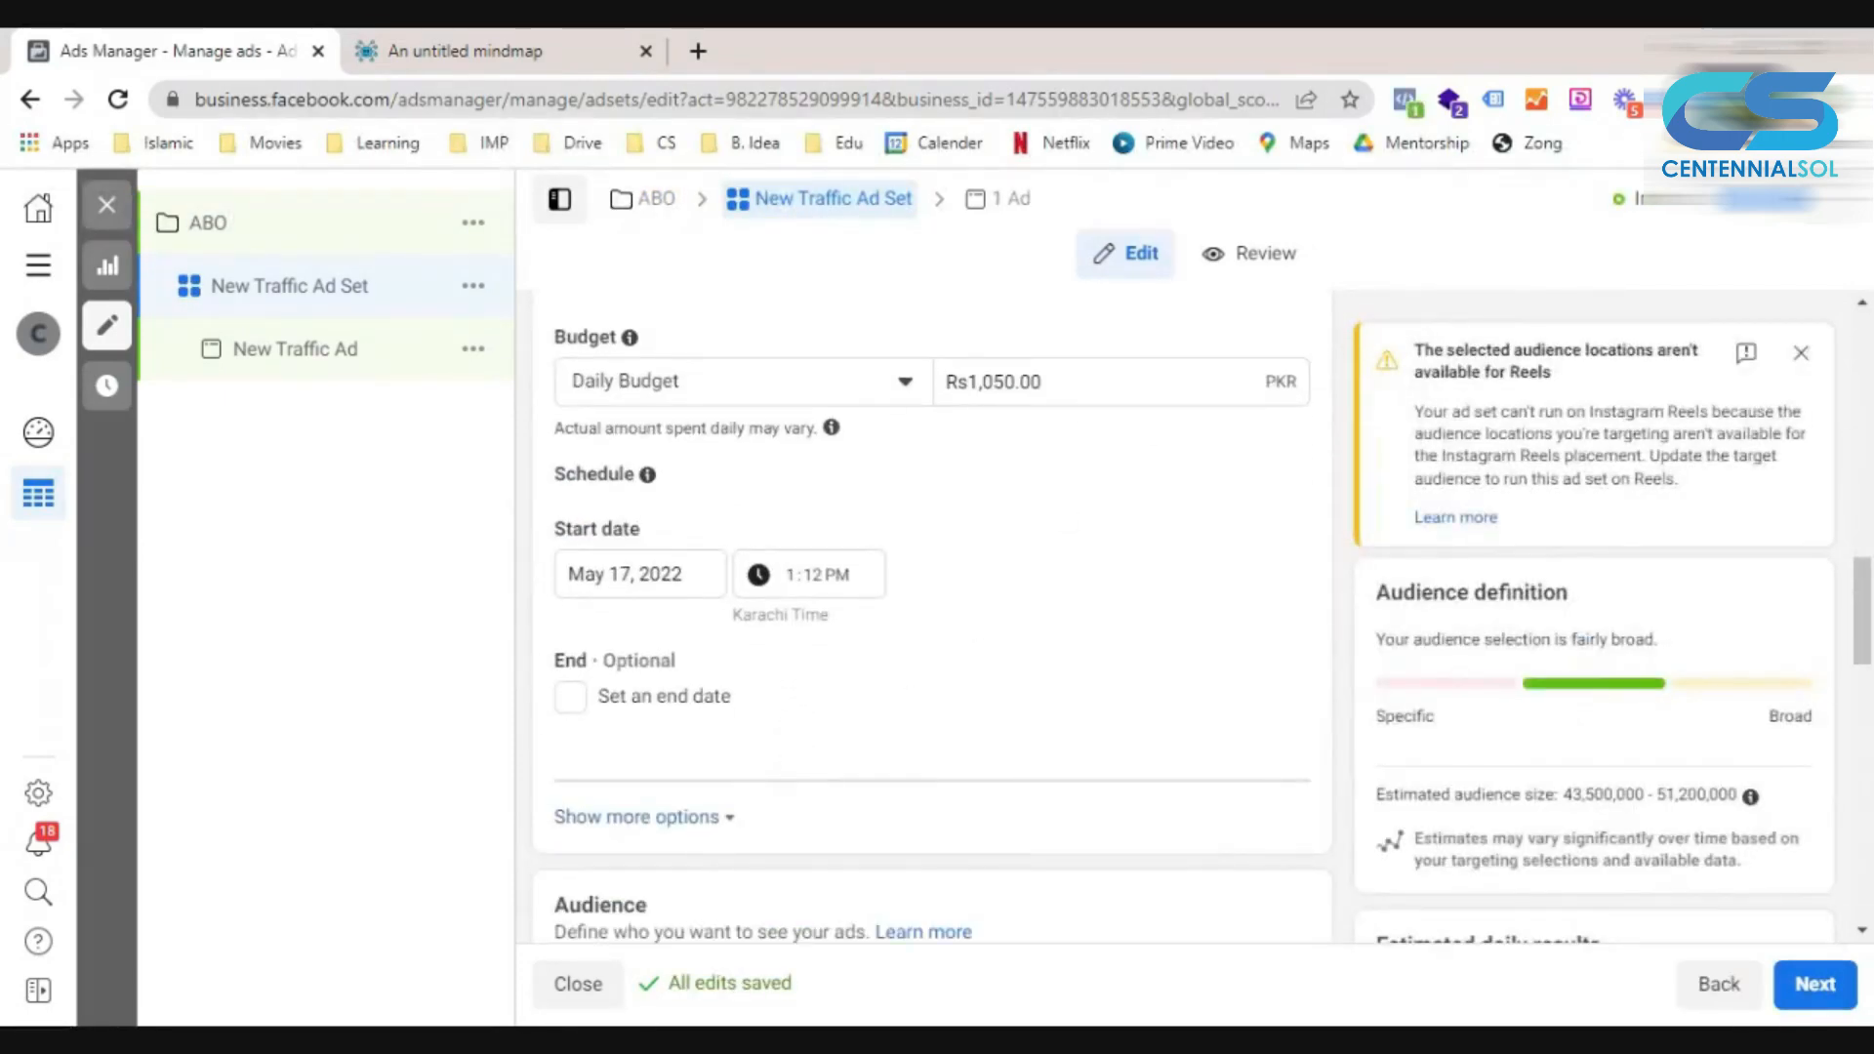
{"action": "left_click", "coordinate": [1815, 984]}
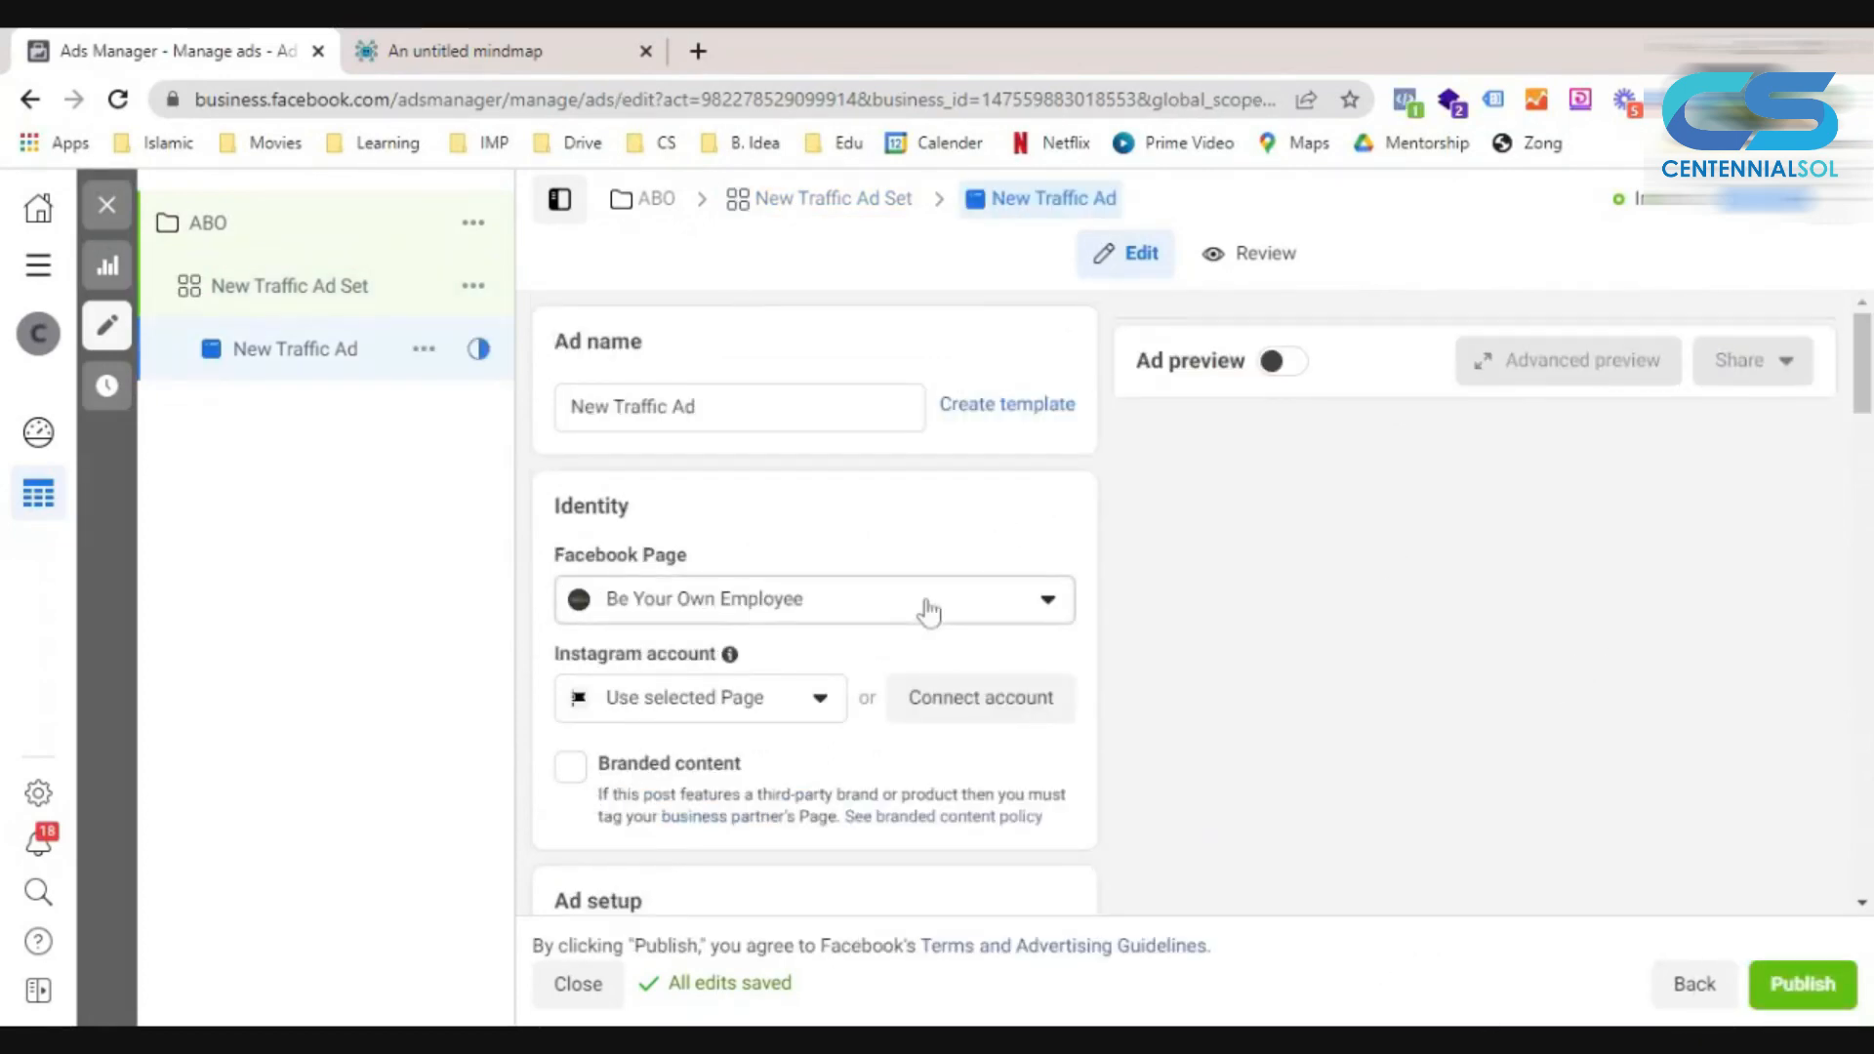
Add the Cyber Monday account image to the new traffic ad with default crops and enhancements allowed, and close the editor.
{"action": "scroll", "coordinate": [891, 647], "scroll_direction": "down", "scroll_amount": 4}
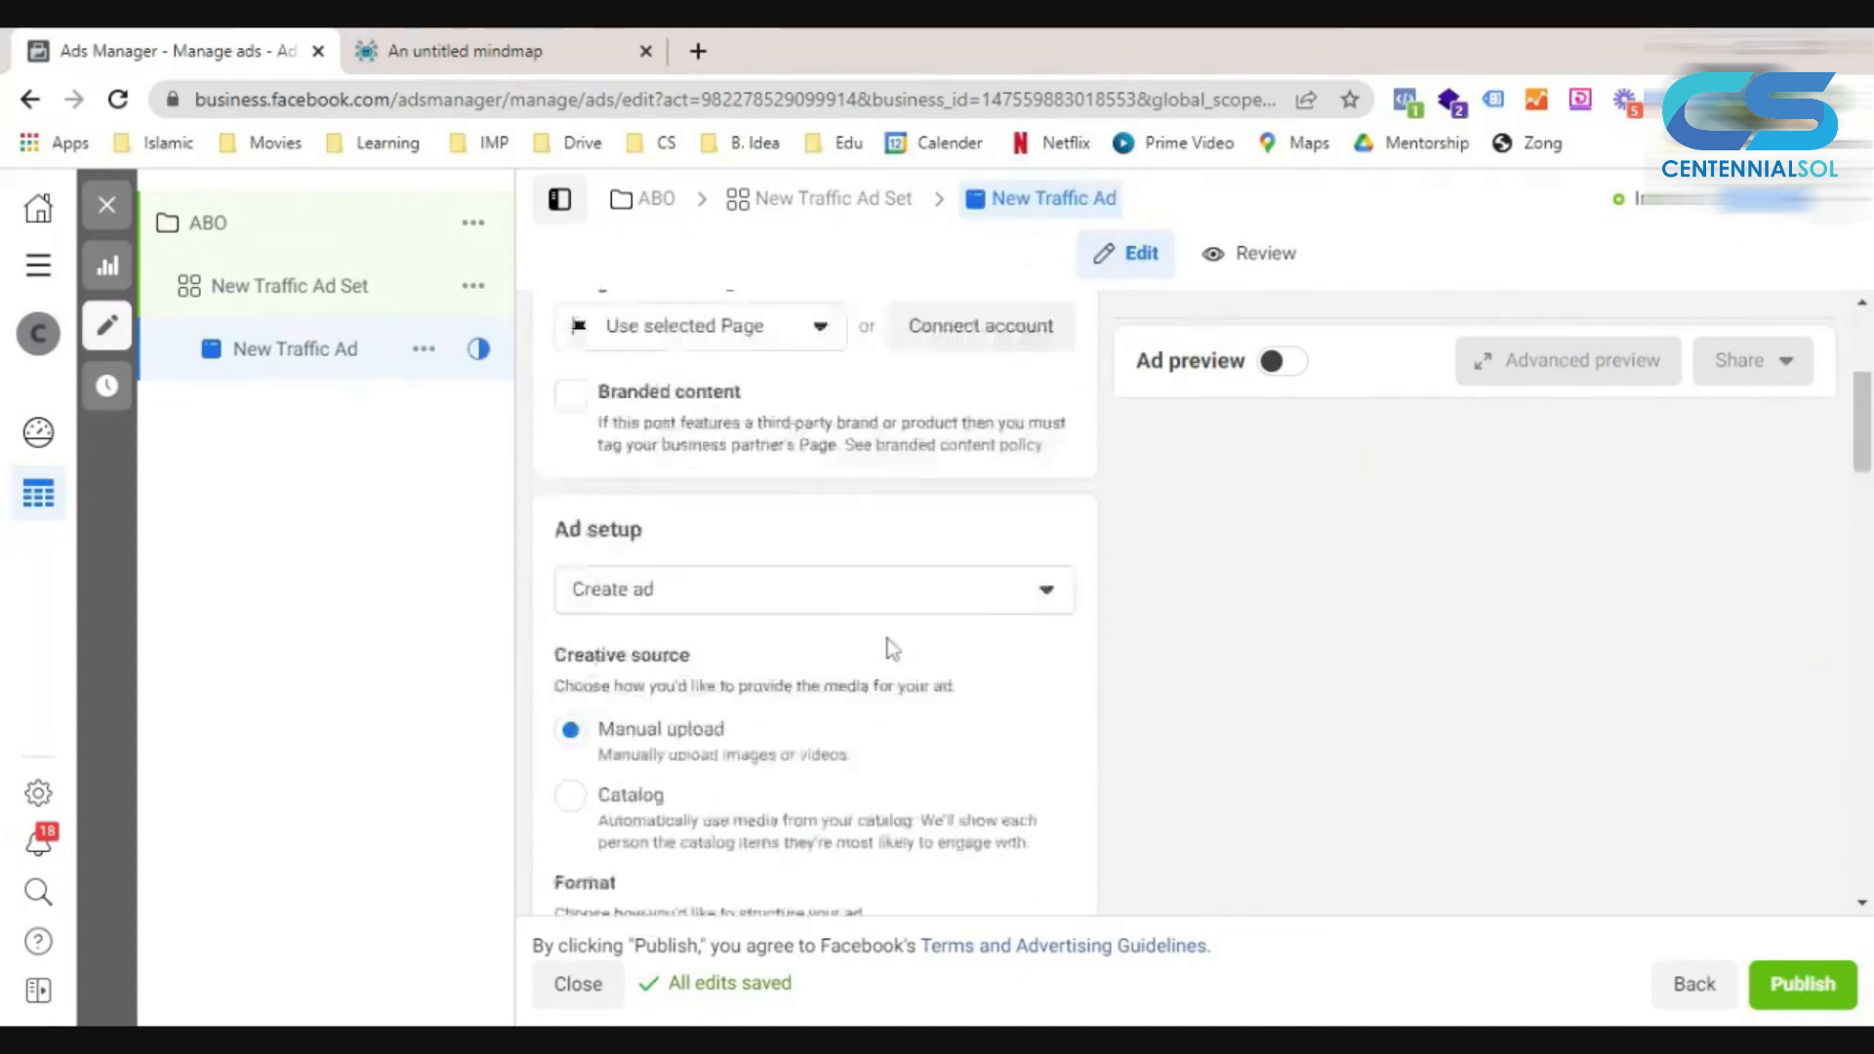
{"action": "scroll", "coordinate": [888, 647], "scroll_direction": "down", "scroll_amount": 7}
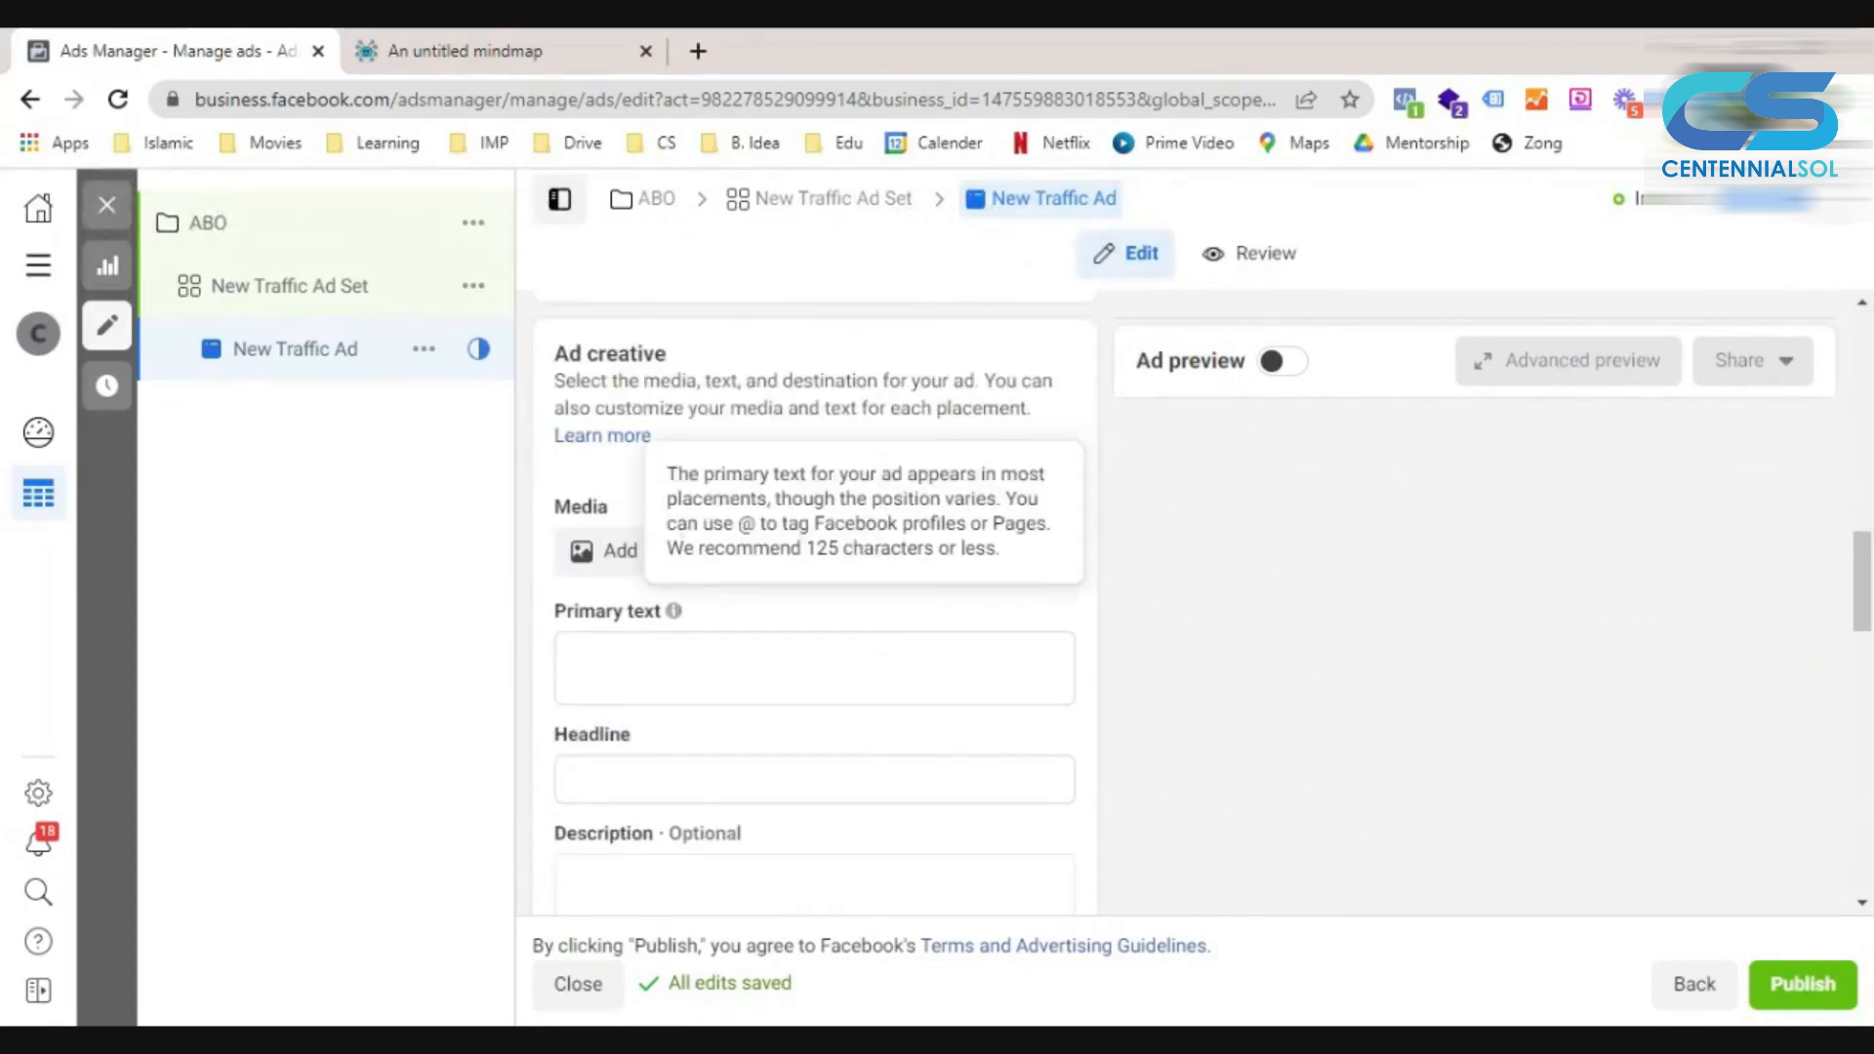
{"action": "left_click", "coordinate": [607, 561]}
{"action": "left_click", "coordinate": [626, 615]}
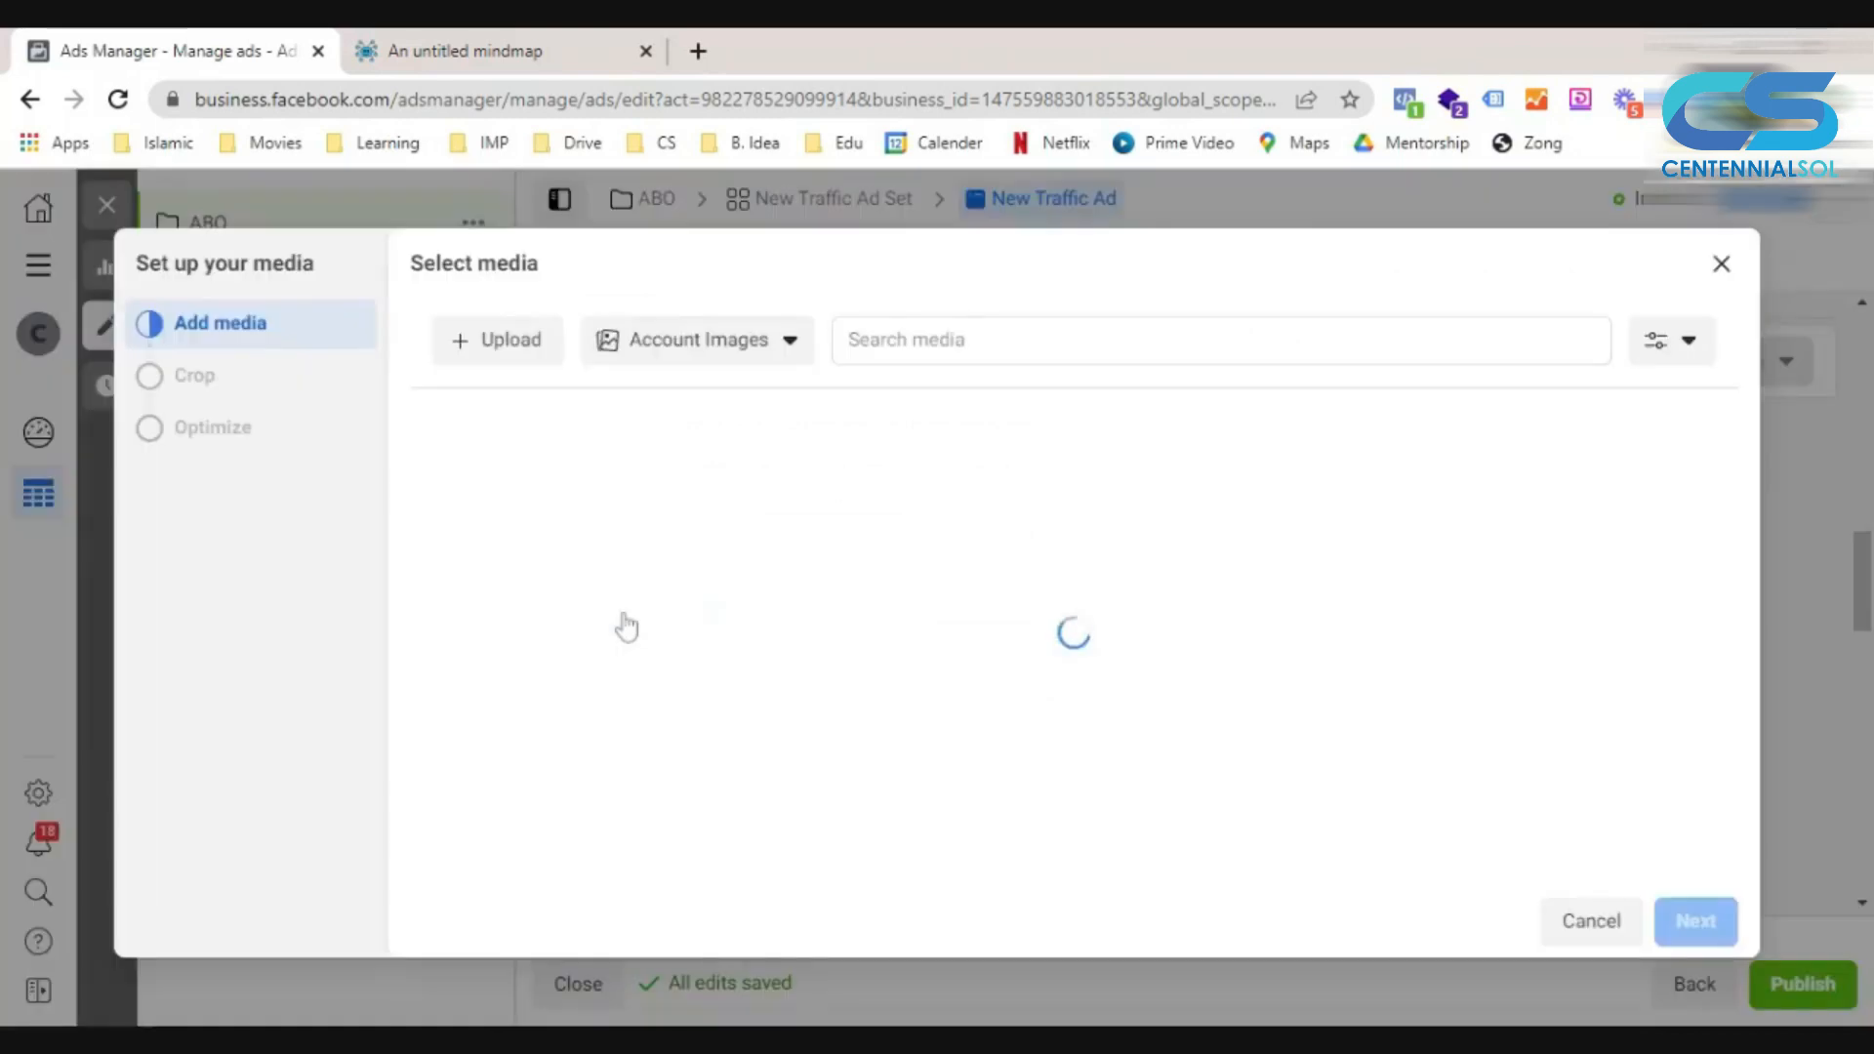
{"action": "left_click", "coordinate": [607, 485]}
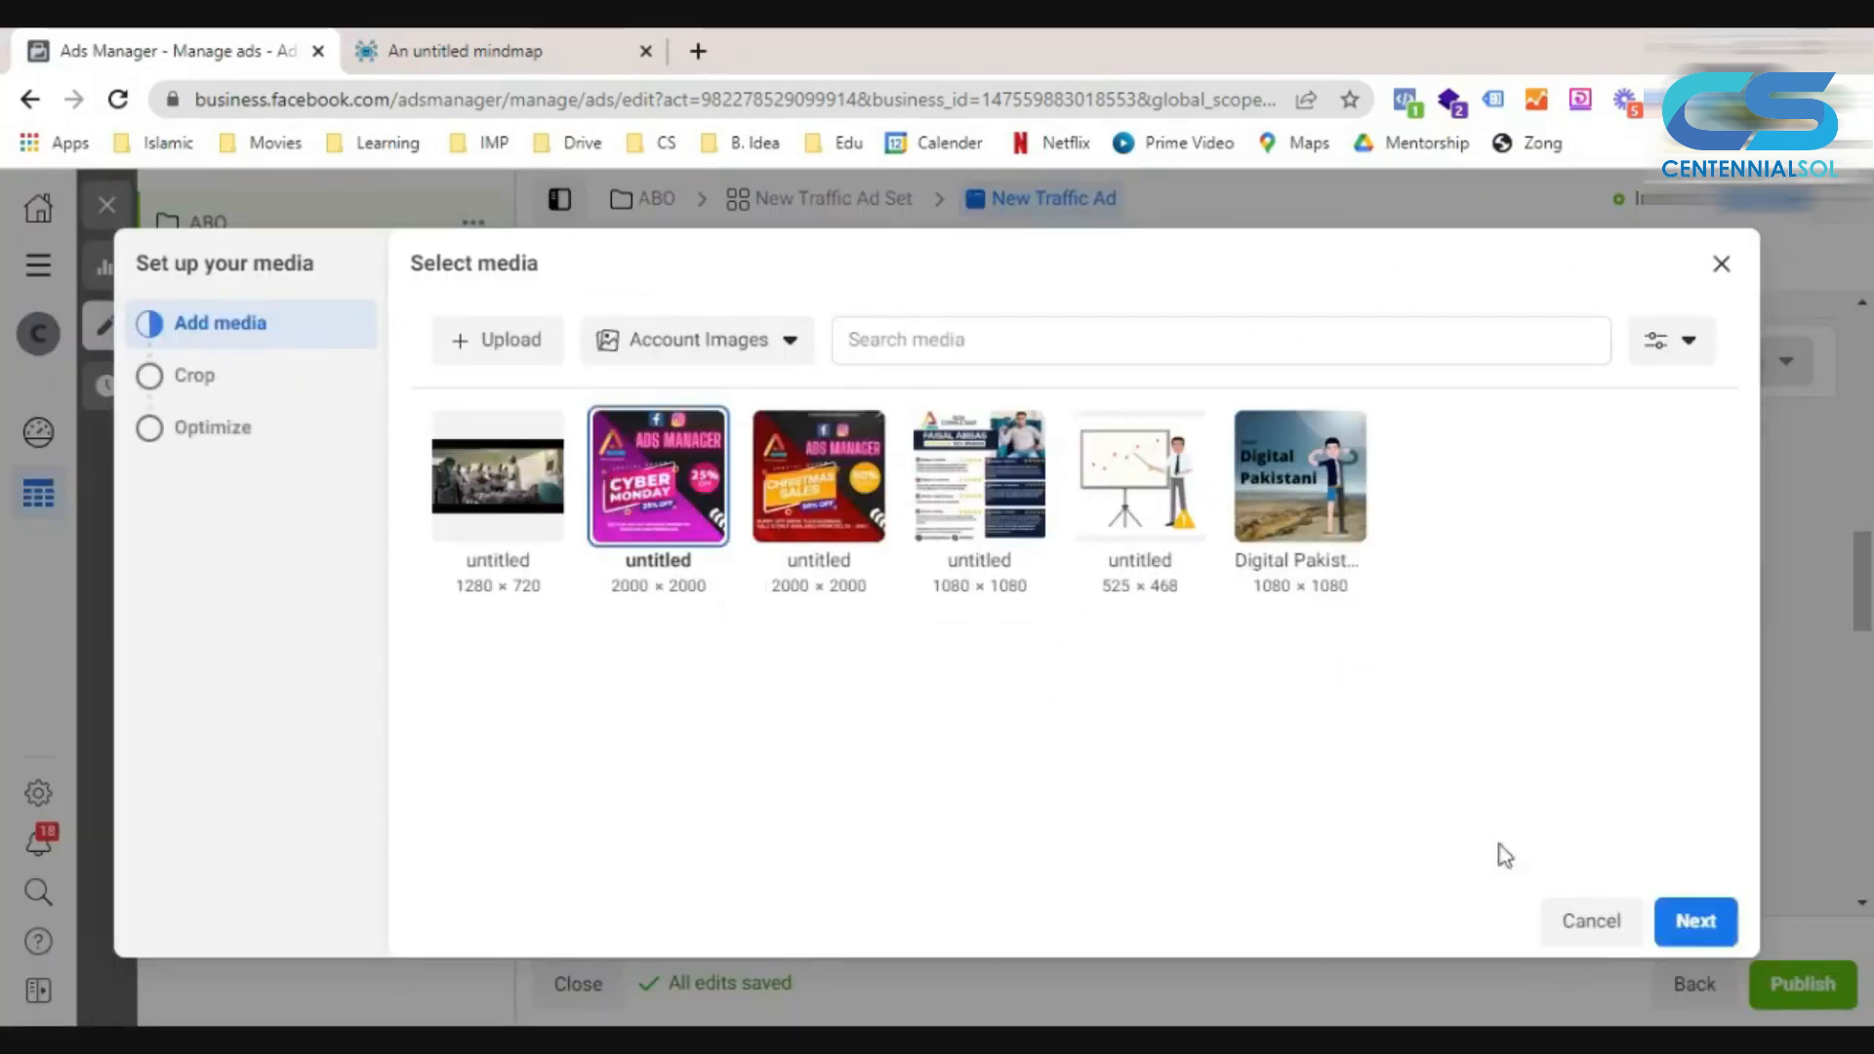
{"action": "left_click", "coordinate": [1694, 920]}
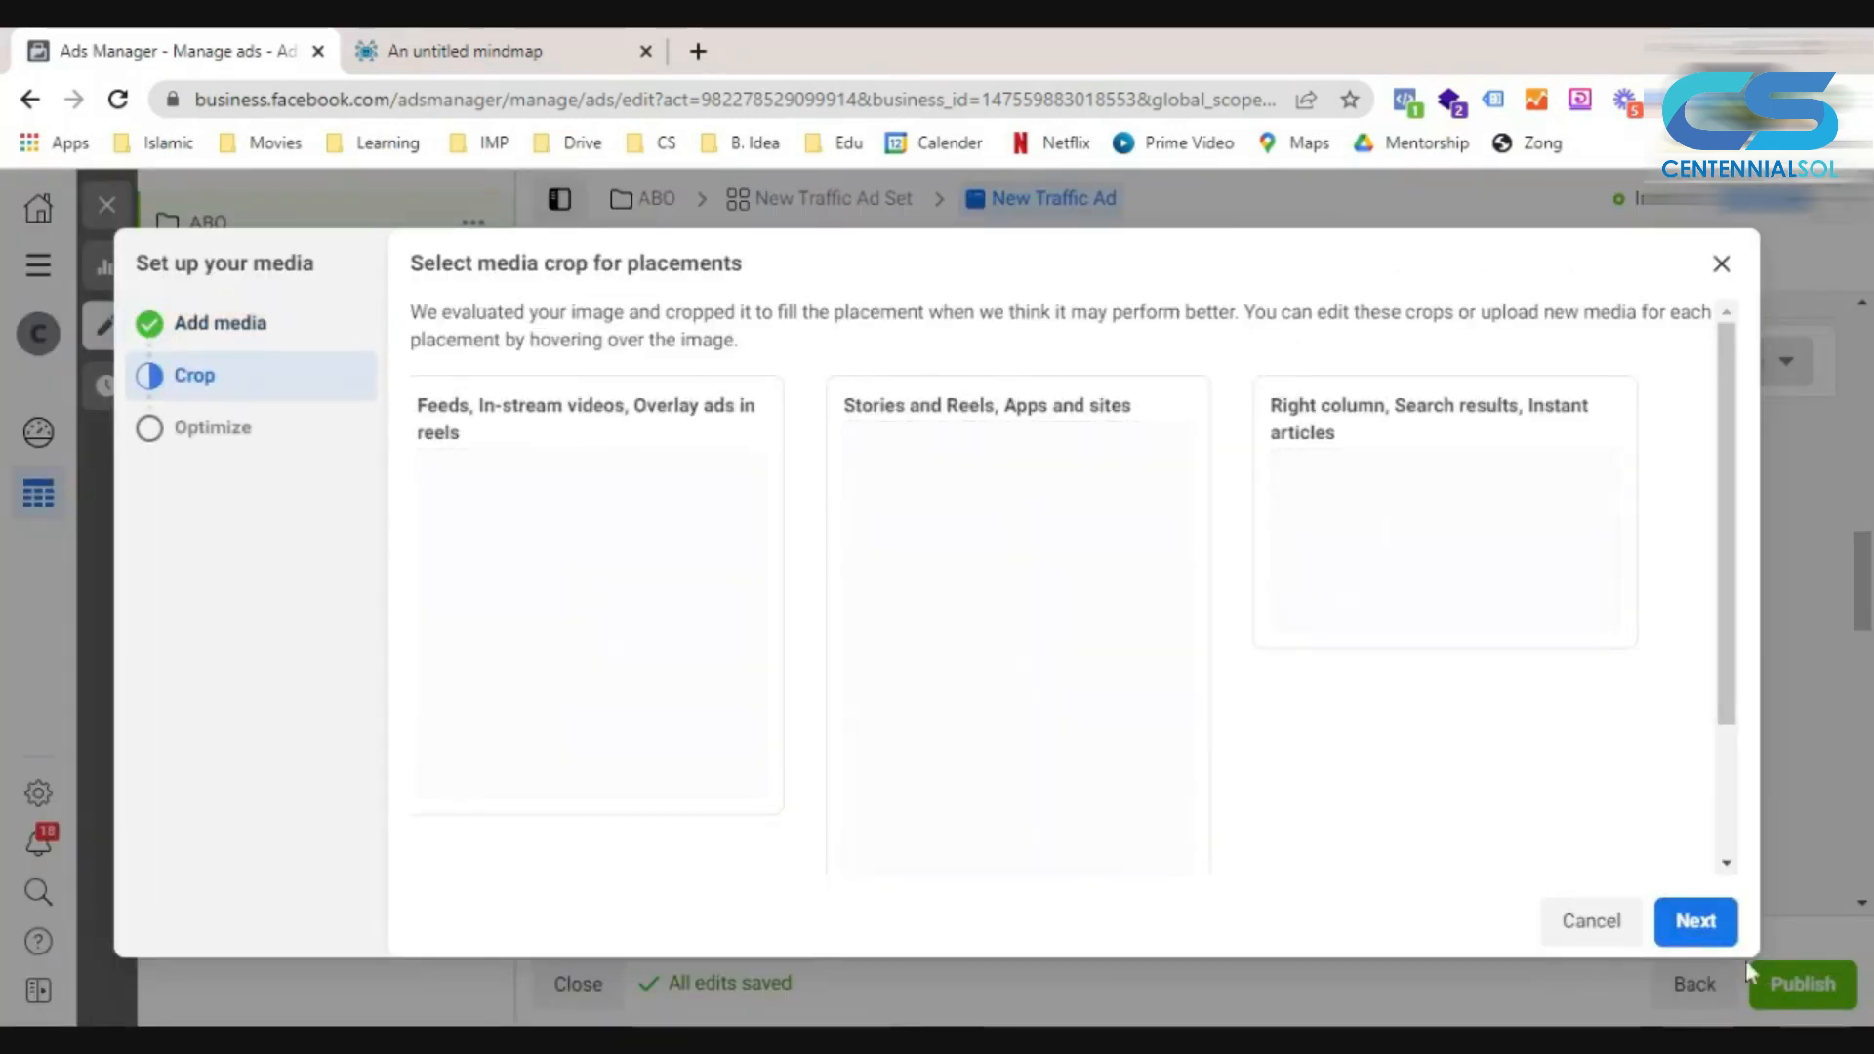
{"action": "left_click", "coordinate": [1696, 921]}
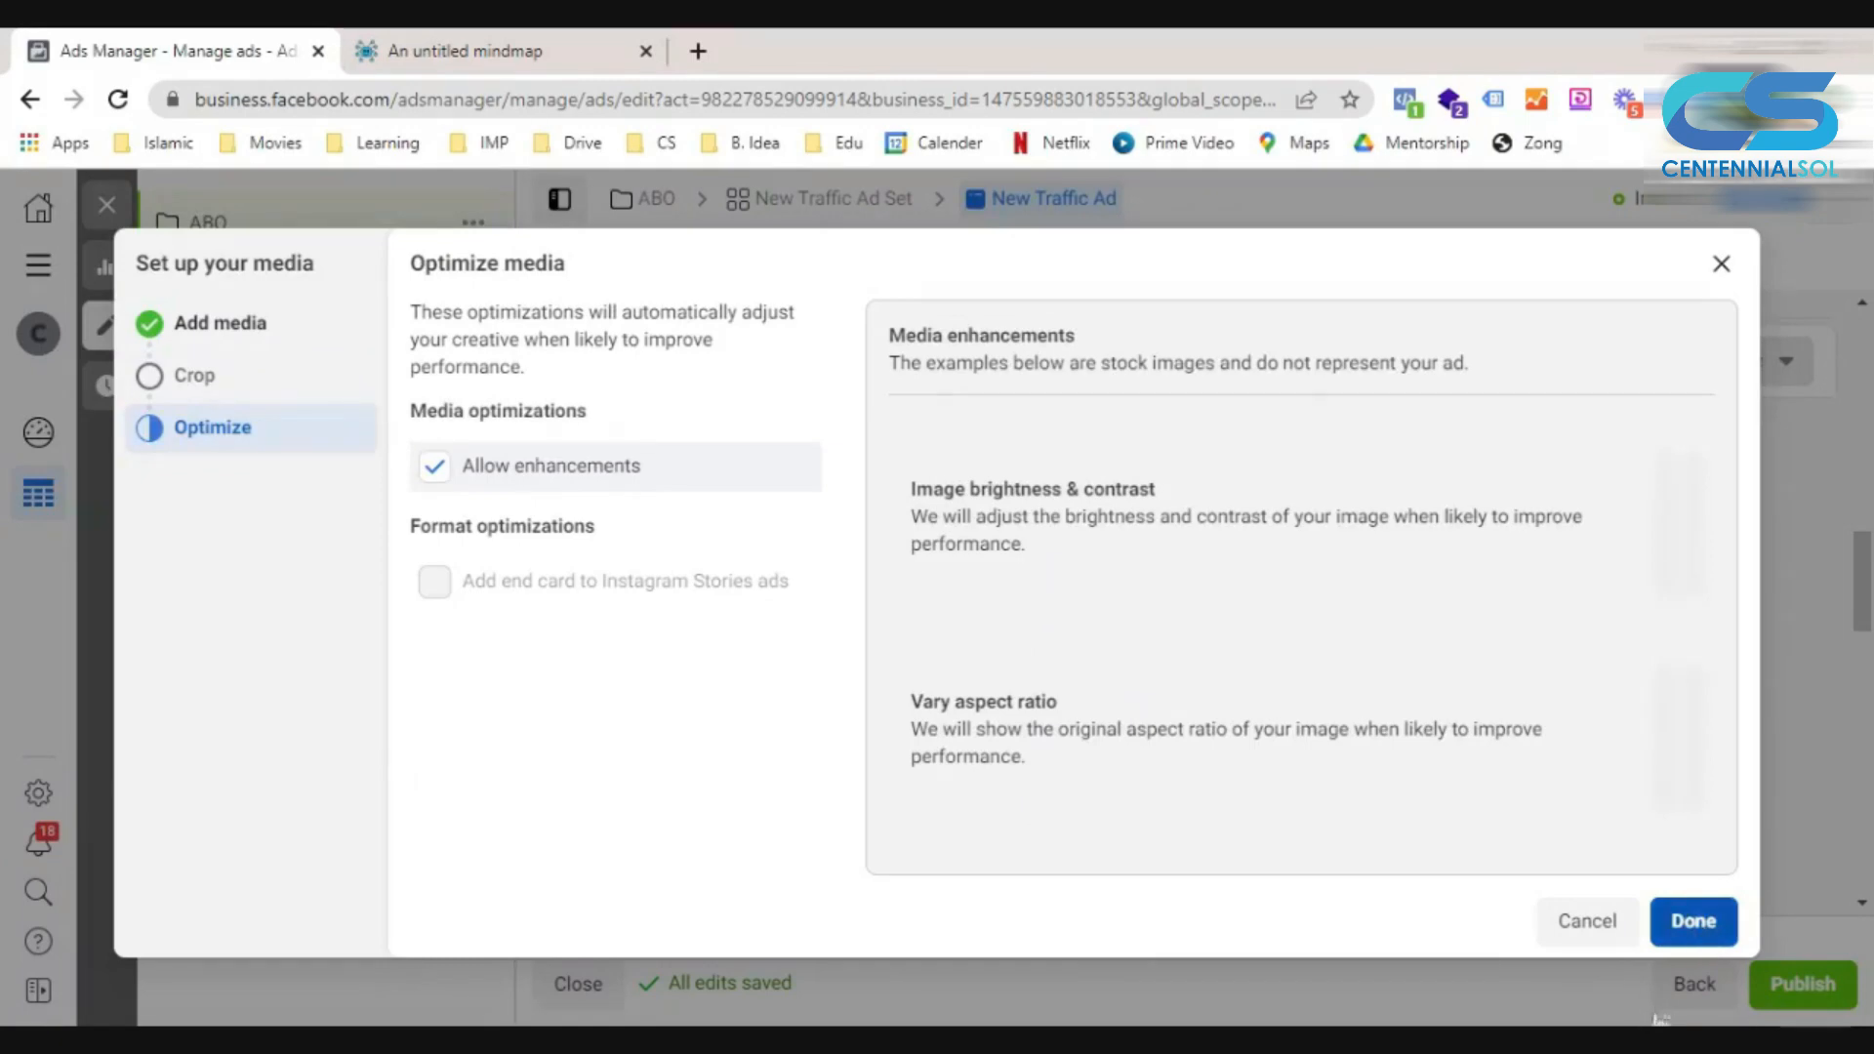
{"action": "left_click", "coordinate": [1723, 927]}
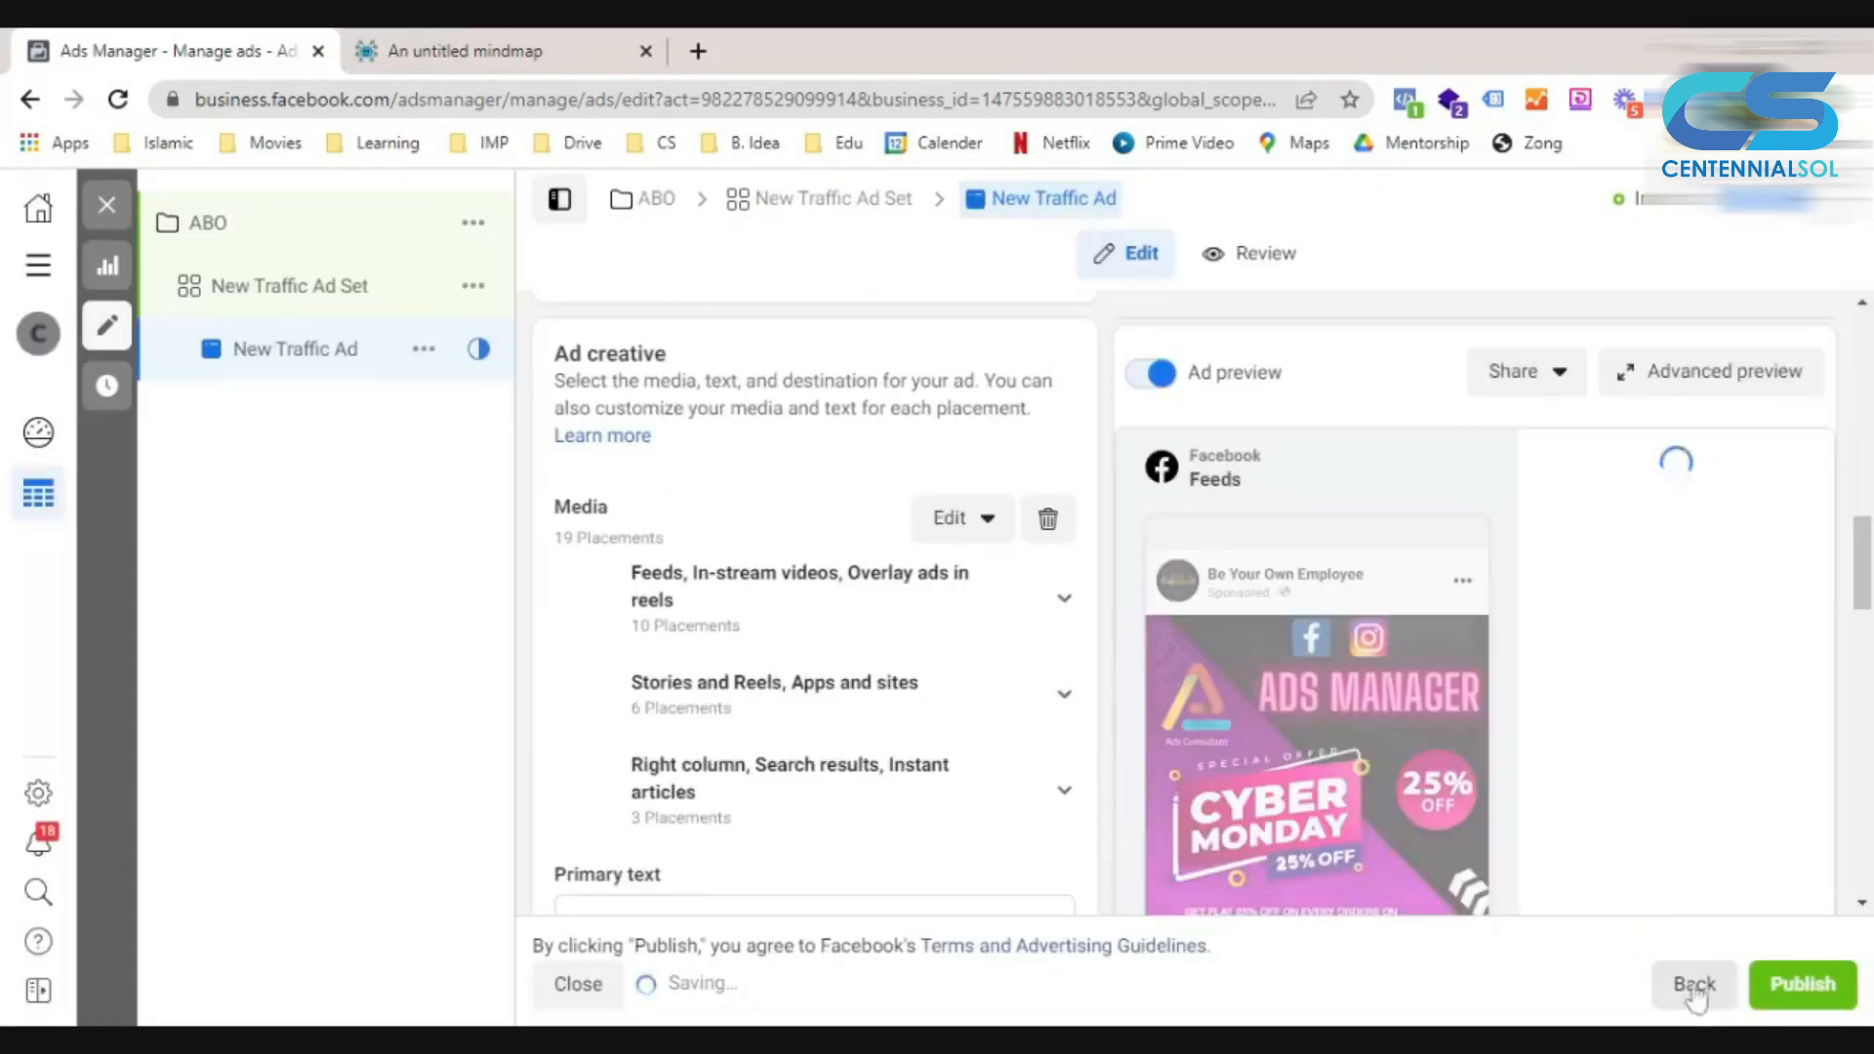
{"action": "left_click", "coordinate": [102, 207]}
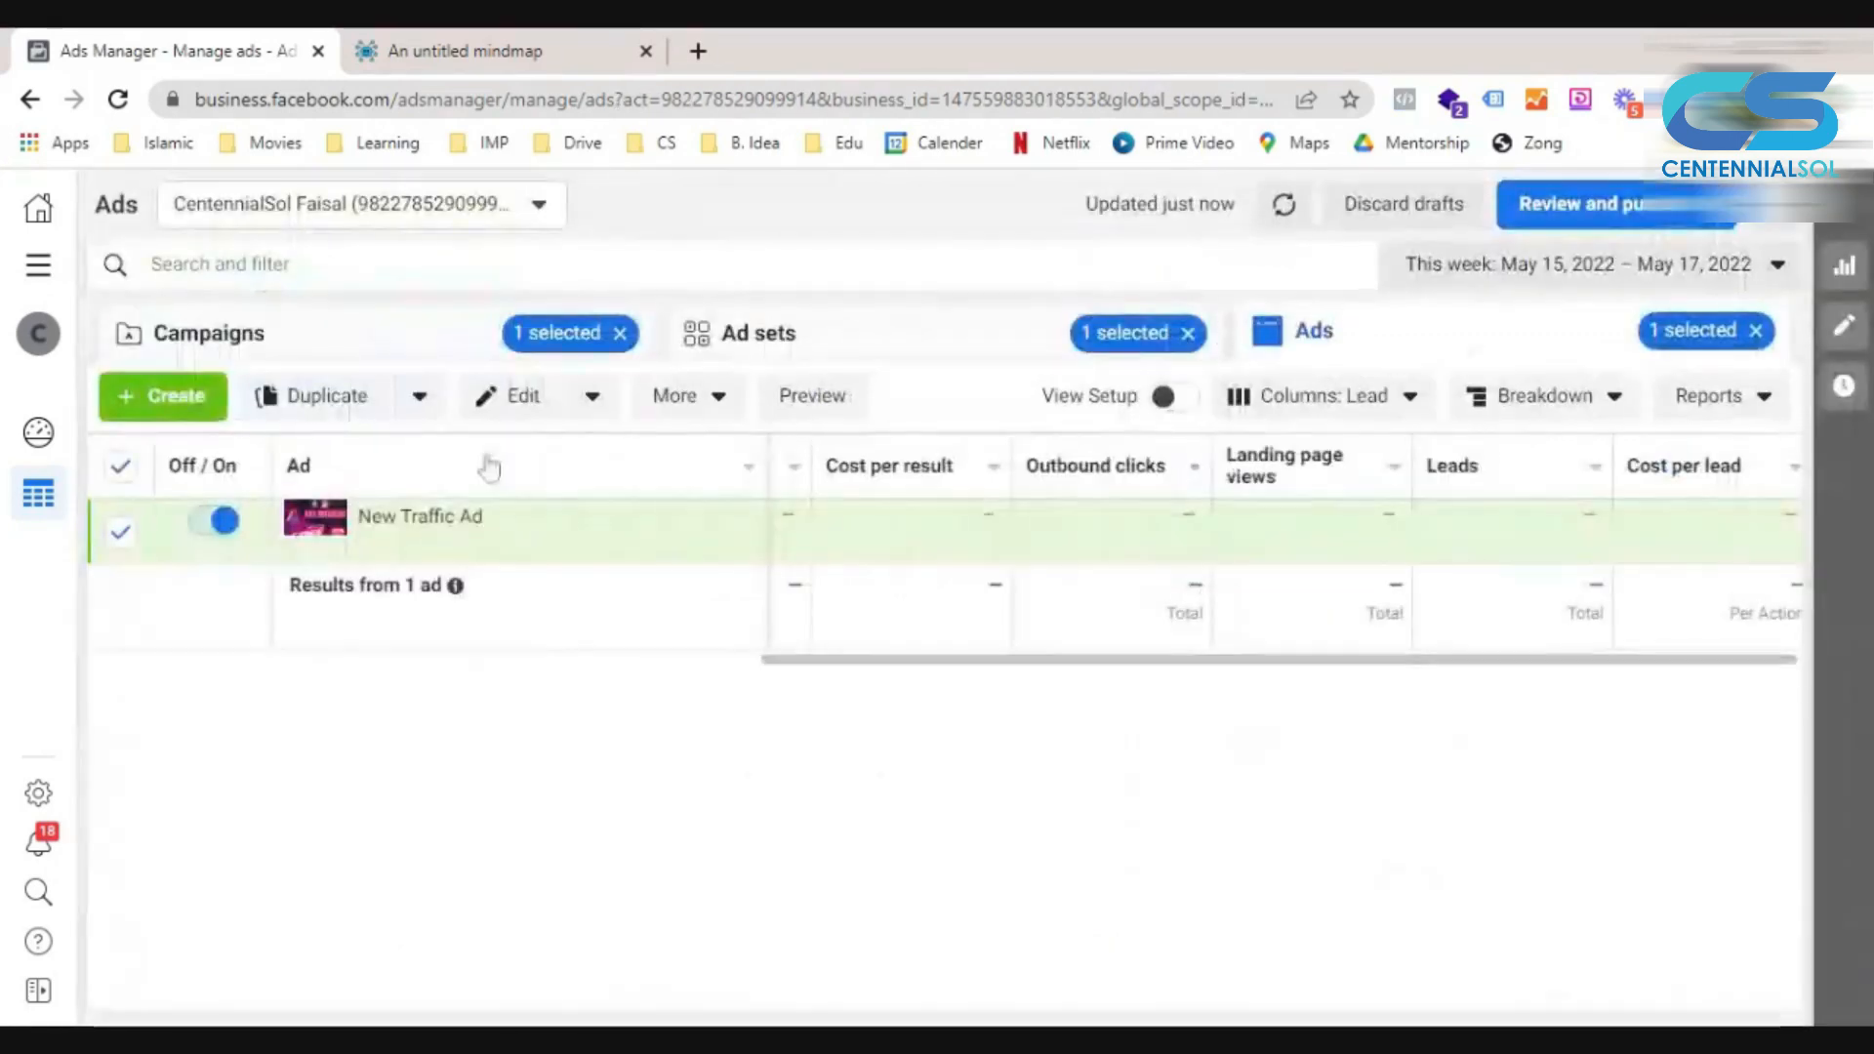
Duplicate New Traffic Ad once within its original campaign.
{"action": "mouse_move", "coordinate": [611, 543]}
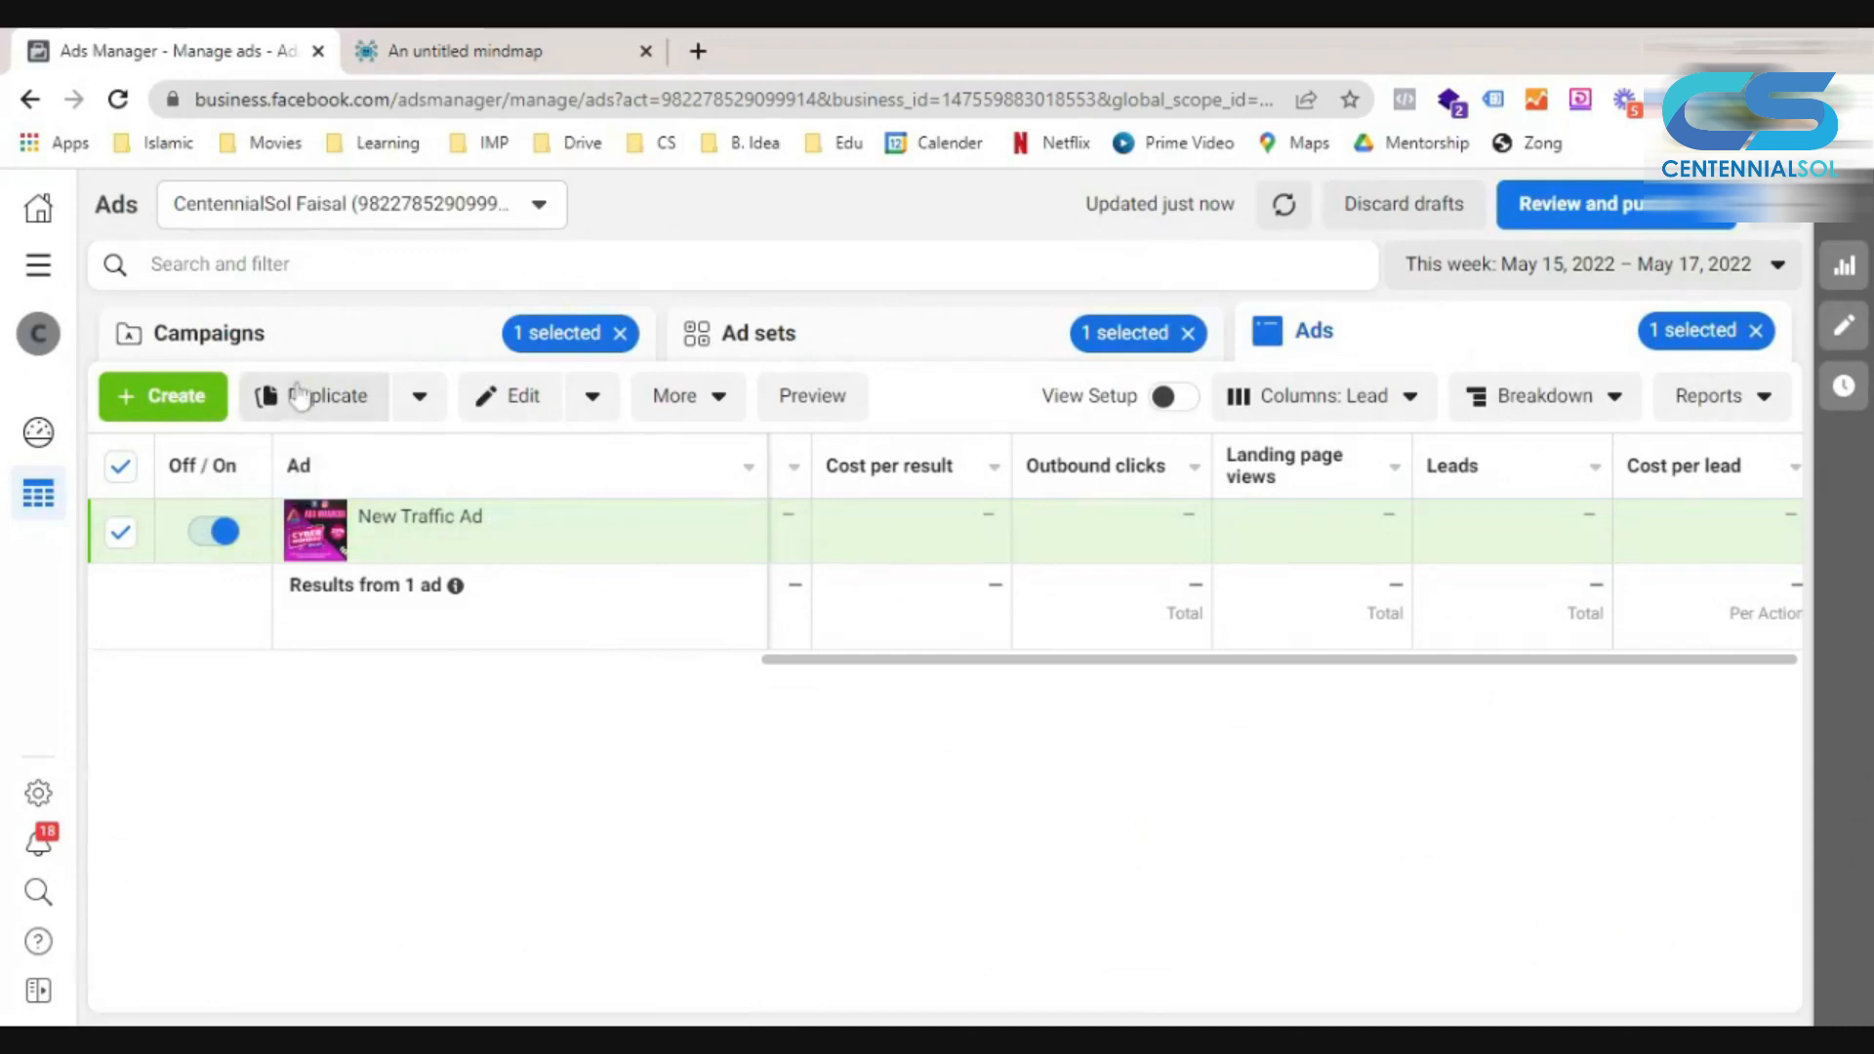
{"action": "mouse_move", "coordinate": [527, 561]}
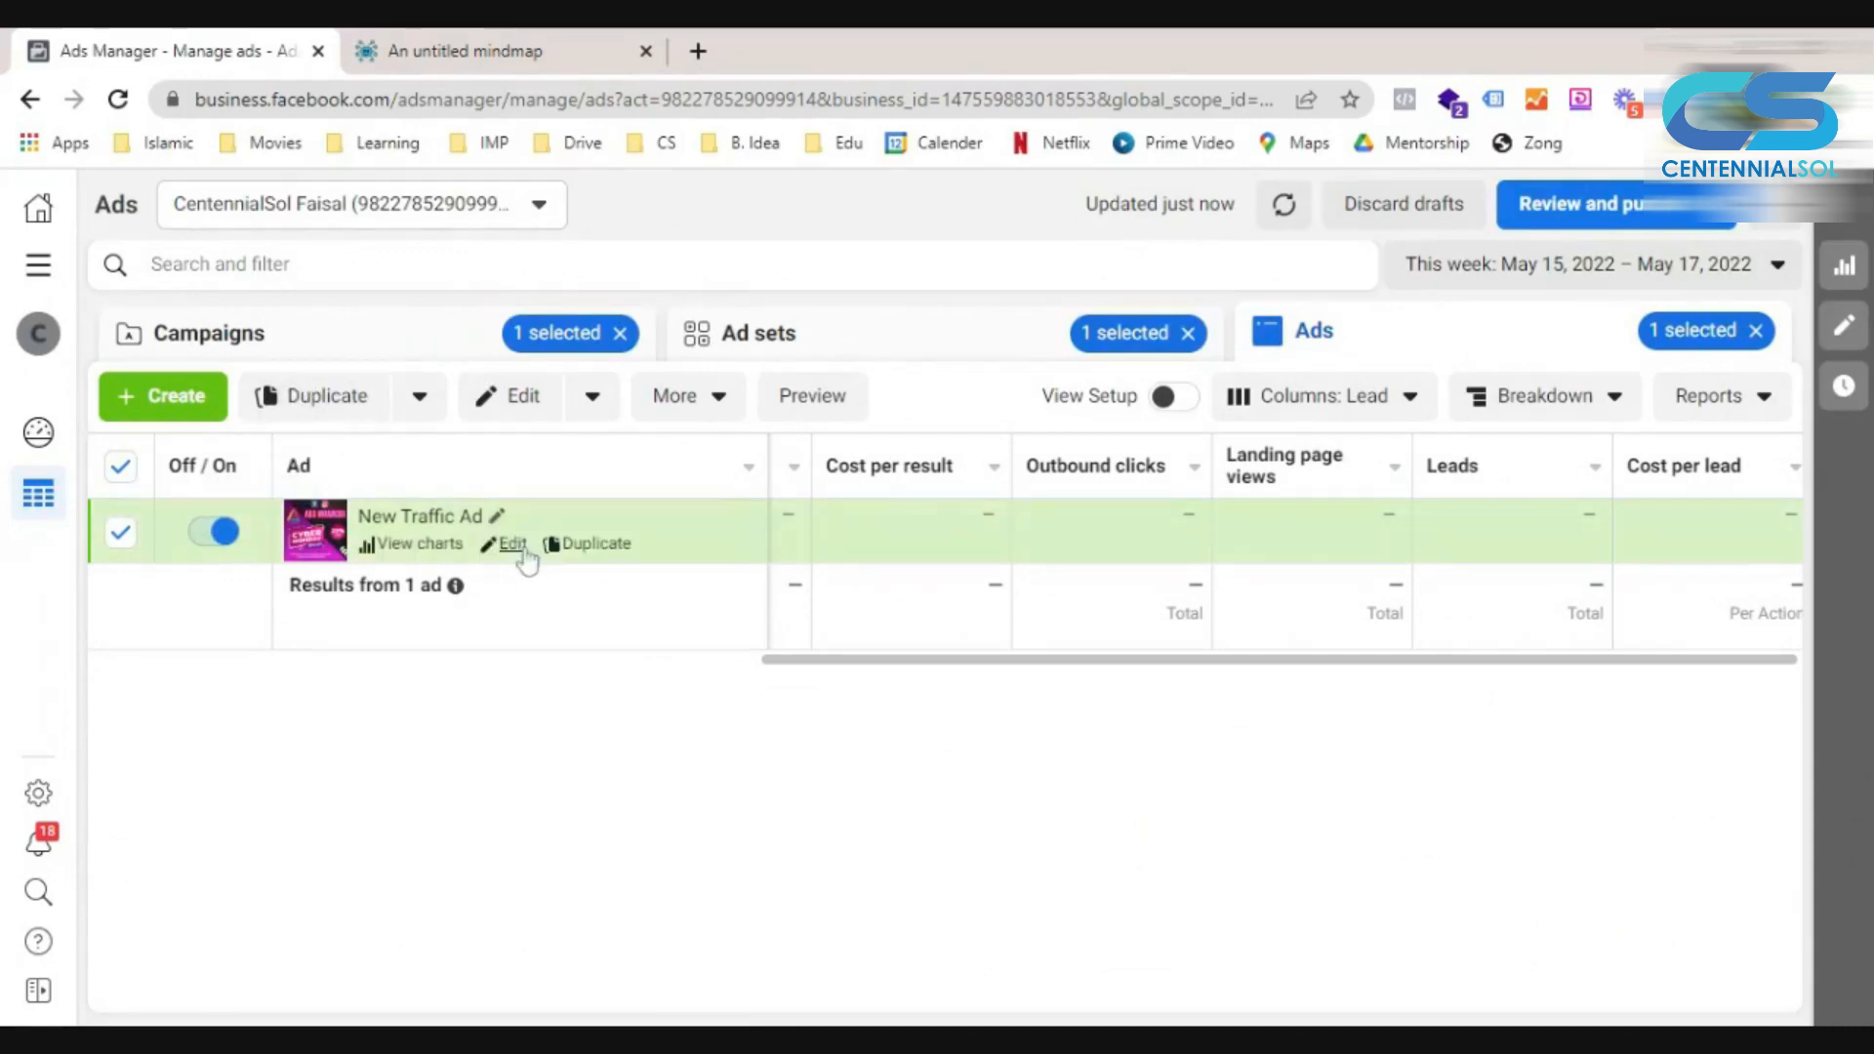
{"action": "left_click", "coordinate": [595, 545]}
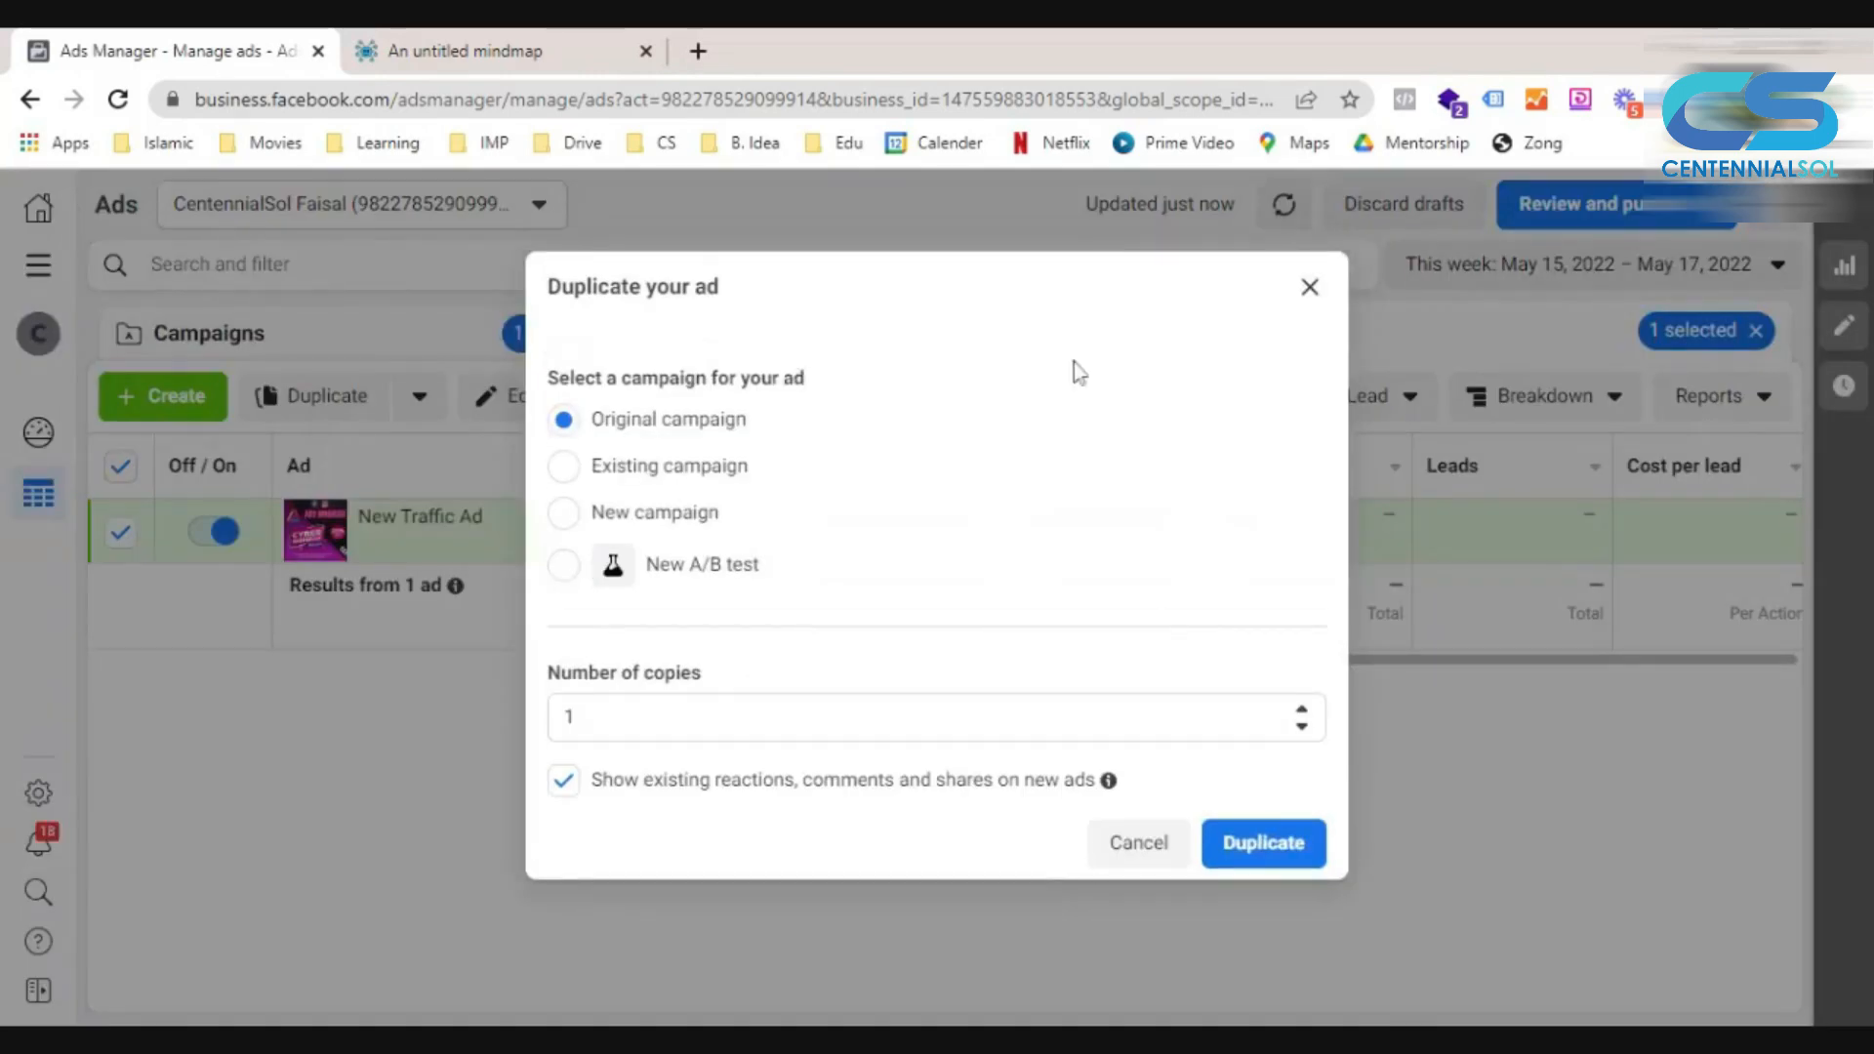
{"action": "left_click", "coordinate": [1280, 847]}
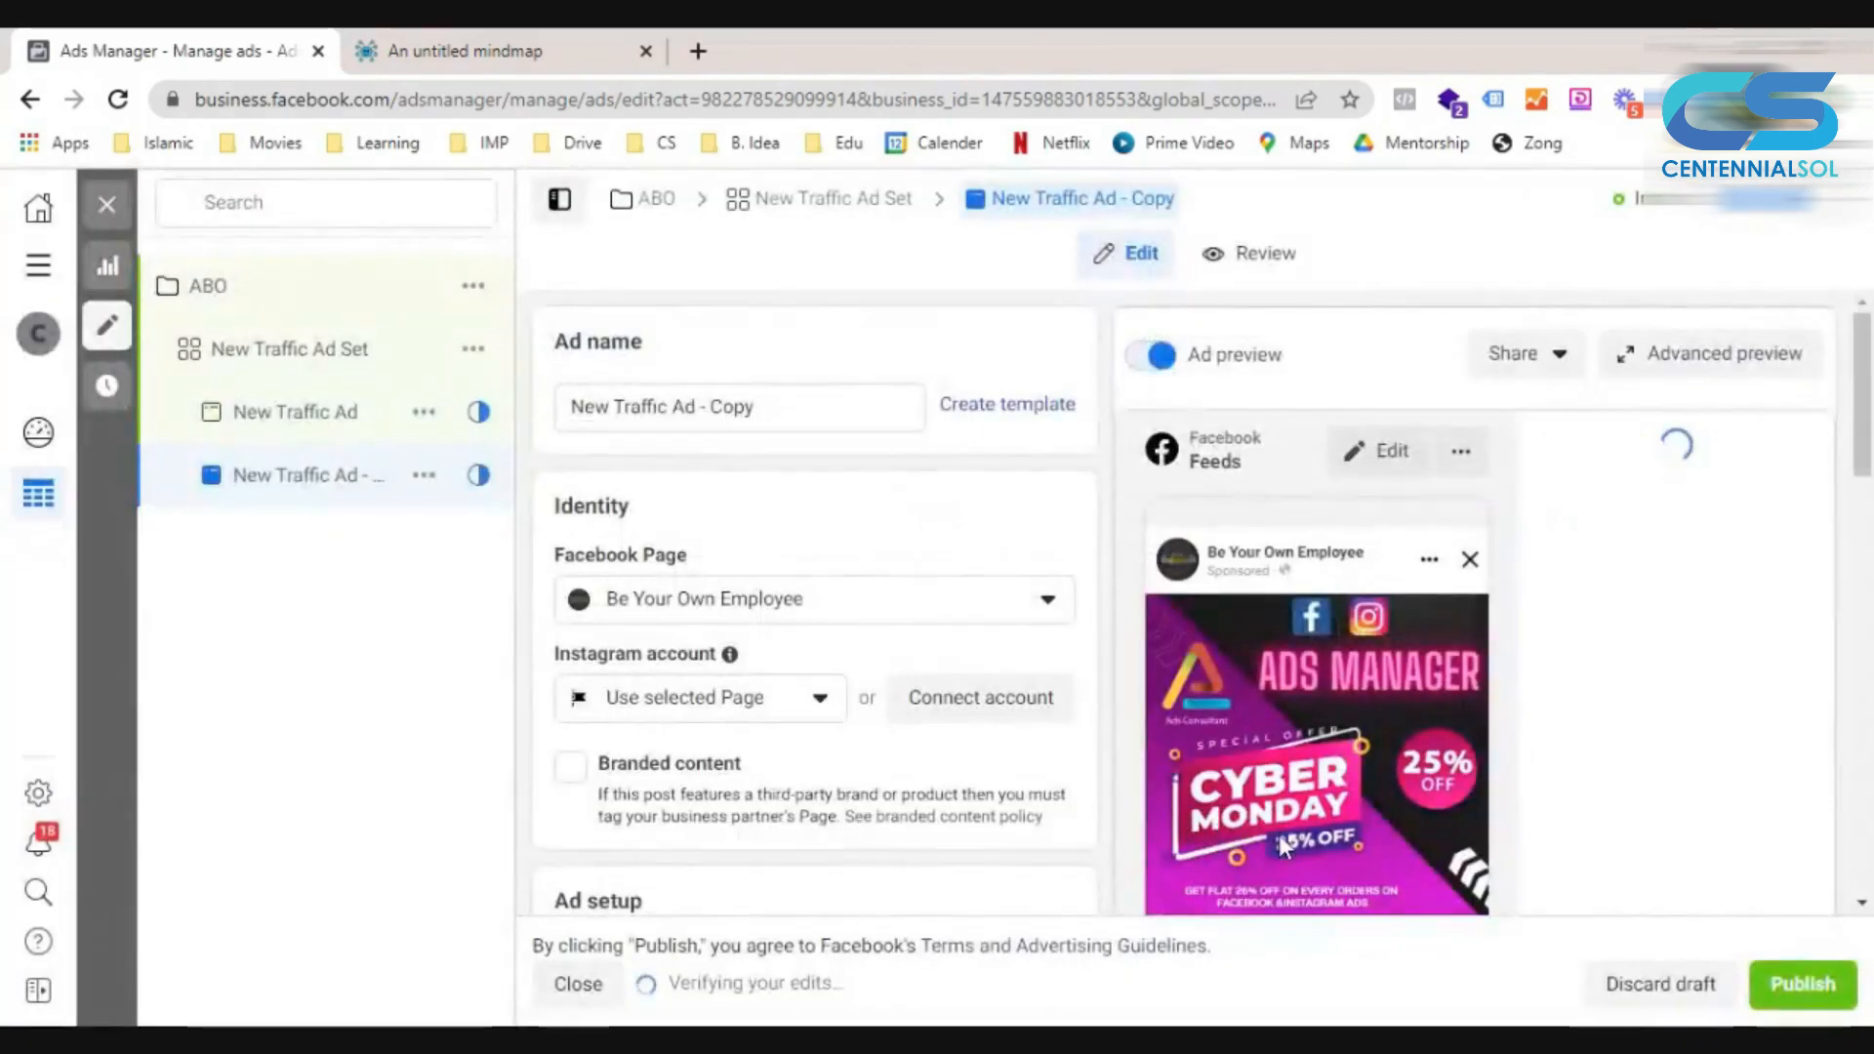
Replace the copied ad's media with the Christmas Sales account image, keeping the default crops and enhancements, and close the editor.
{"action": "scroll", "coordinate": [900, 732], "scroll_direction": "down", "scroll_amount": 15}
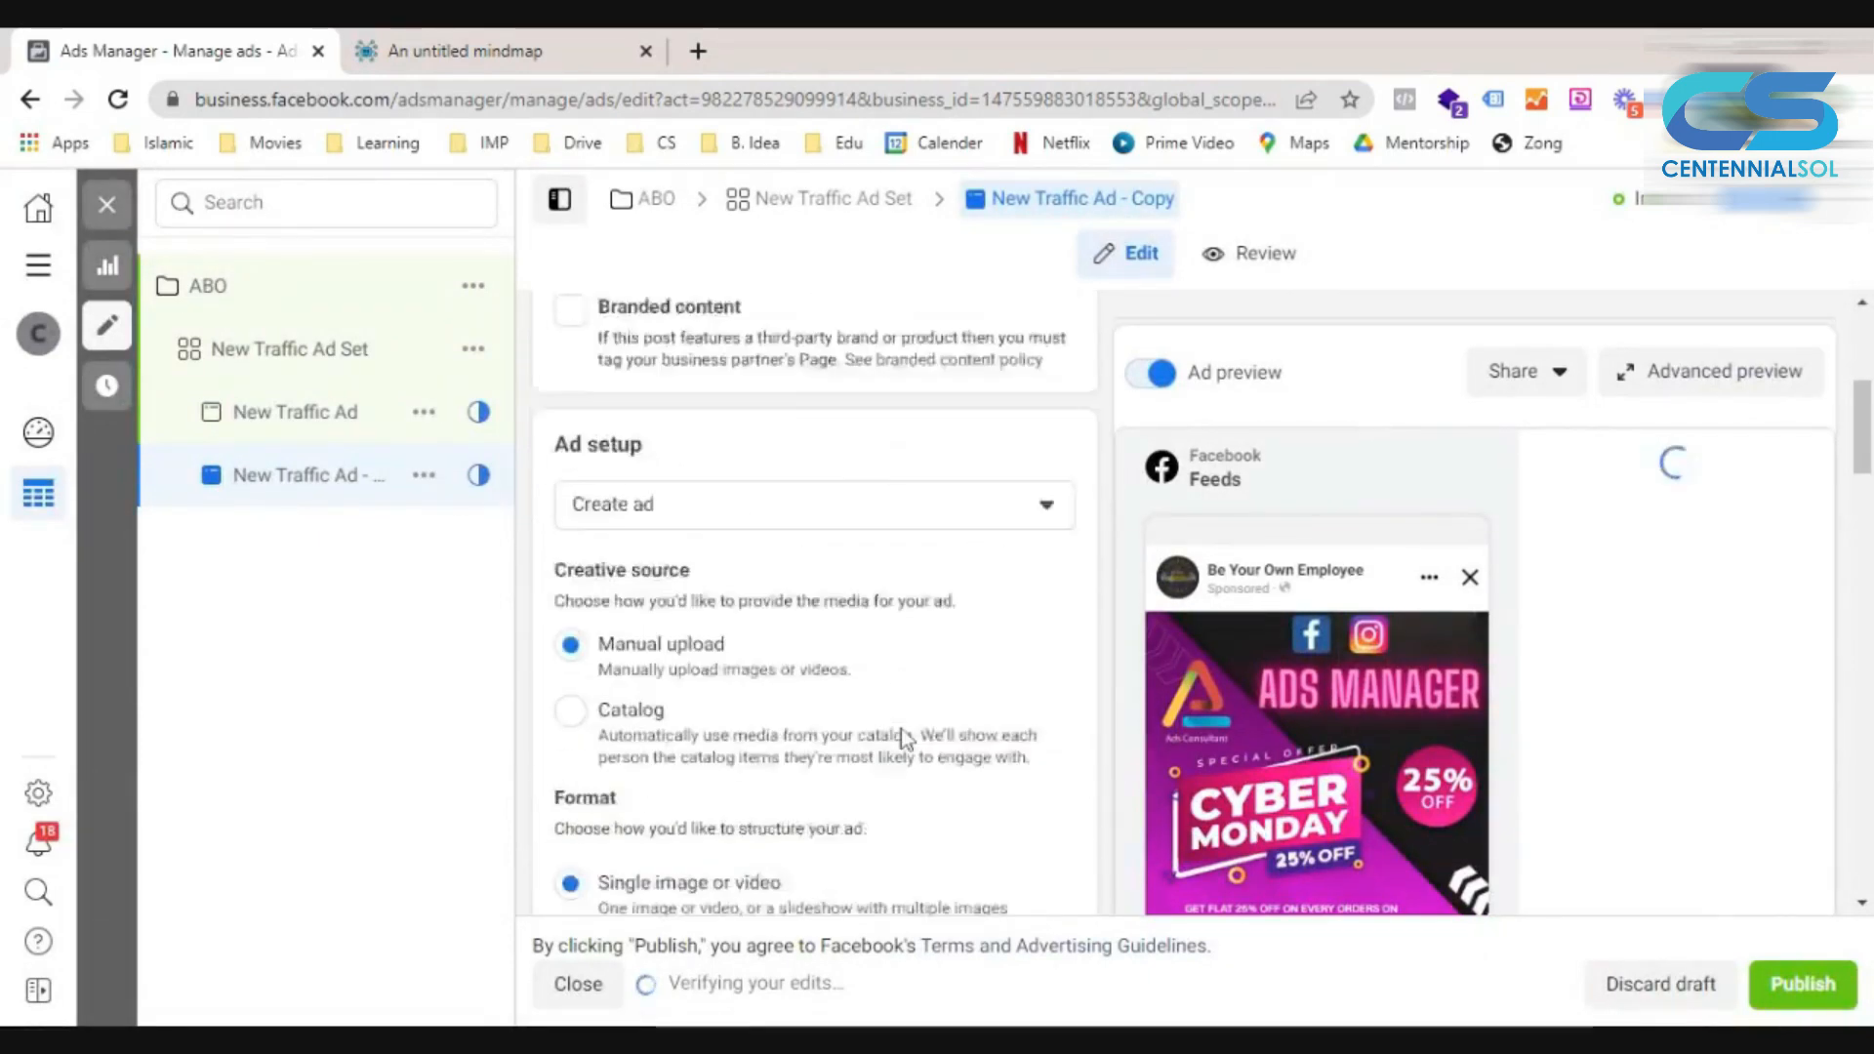
{"action": "scroll", "coordinate": [902, 742], "scroll_direction": "down", "scroll_amount": 3}
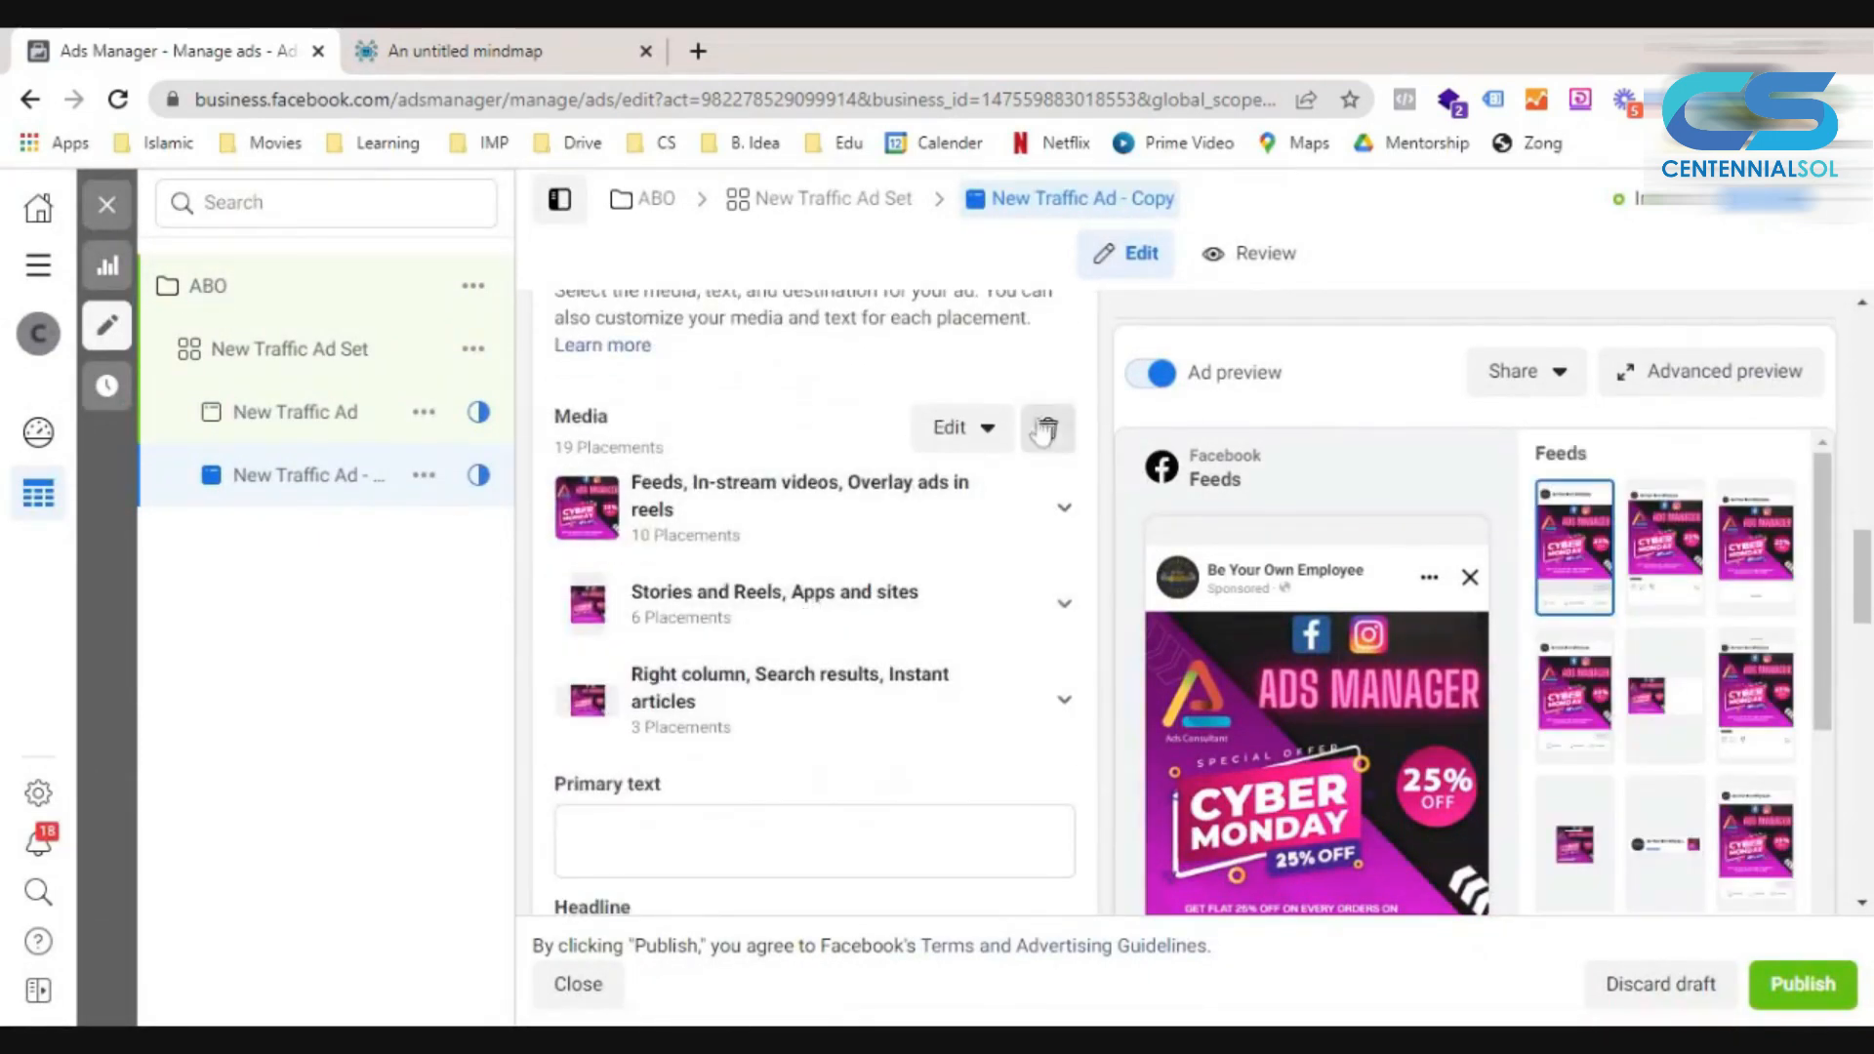
{"action": "left_click", "coordinate": [972, 430]}
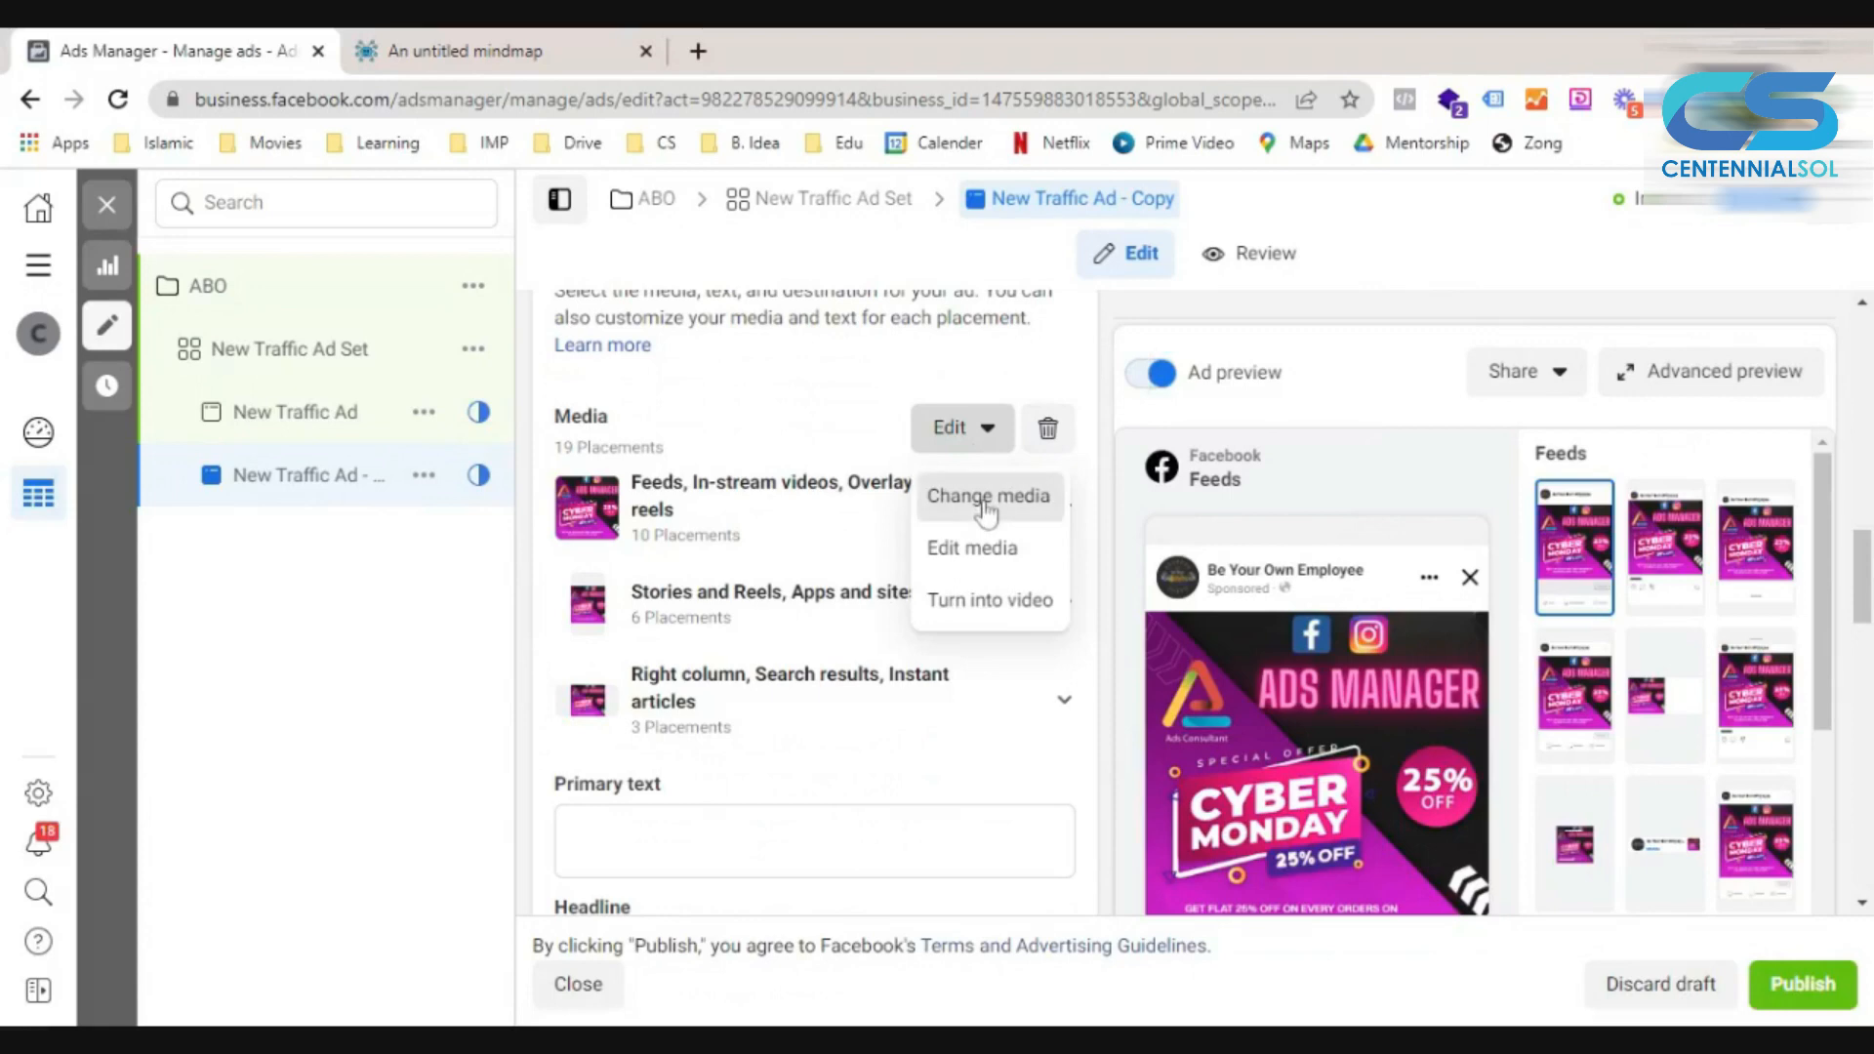
{"action": "left_click", "coordinate": [985, 494]}
{"action": "left_click", "coordinate": [839, 478]}
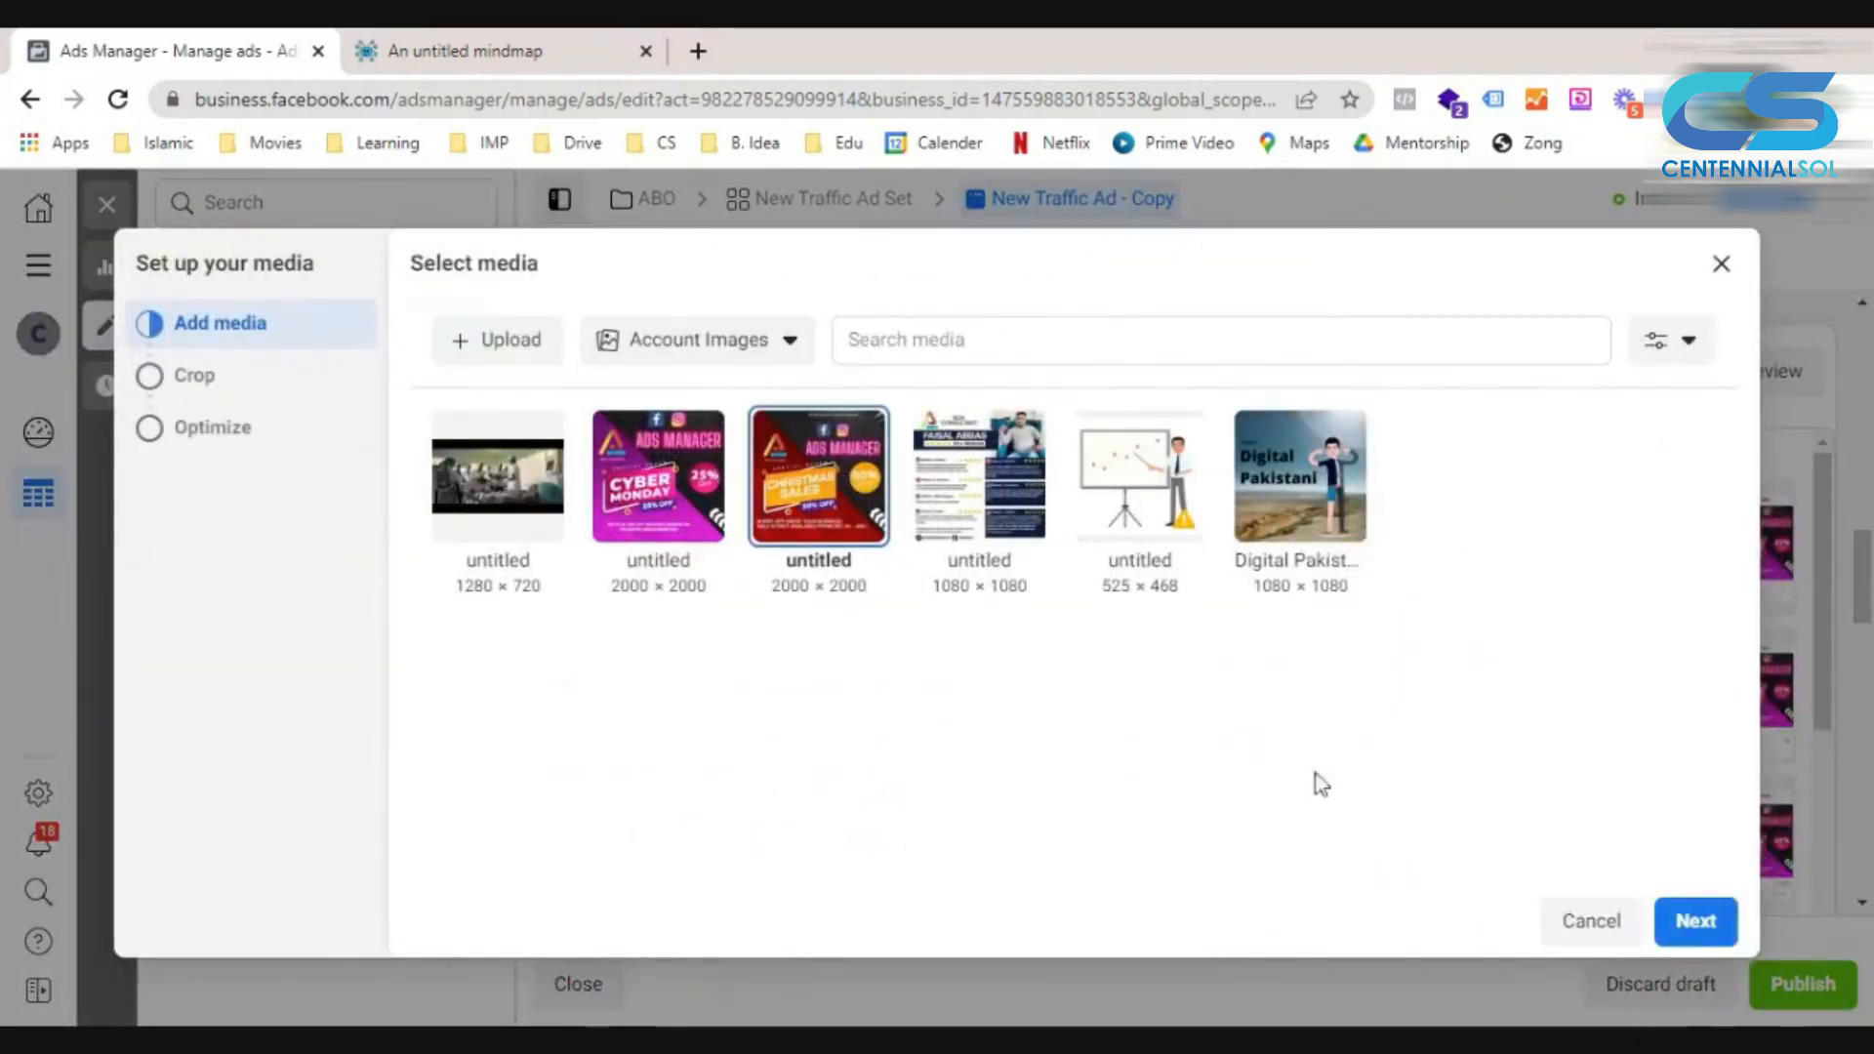
{"action": "left_click", "coordinate": [1698, 922]}
{"action": "left_click", "coordinate": [1698, 922]}
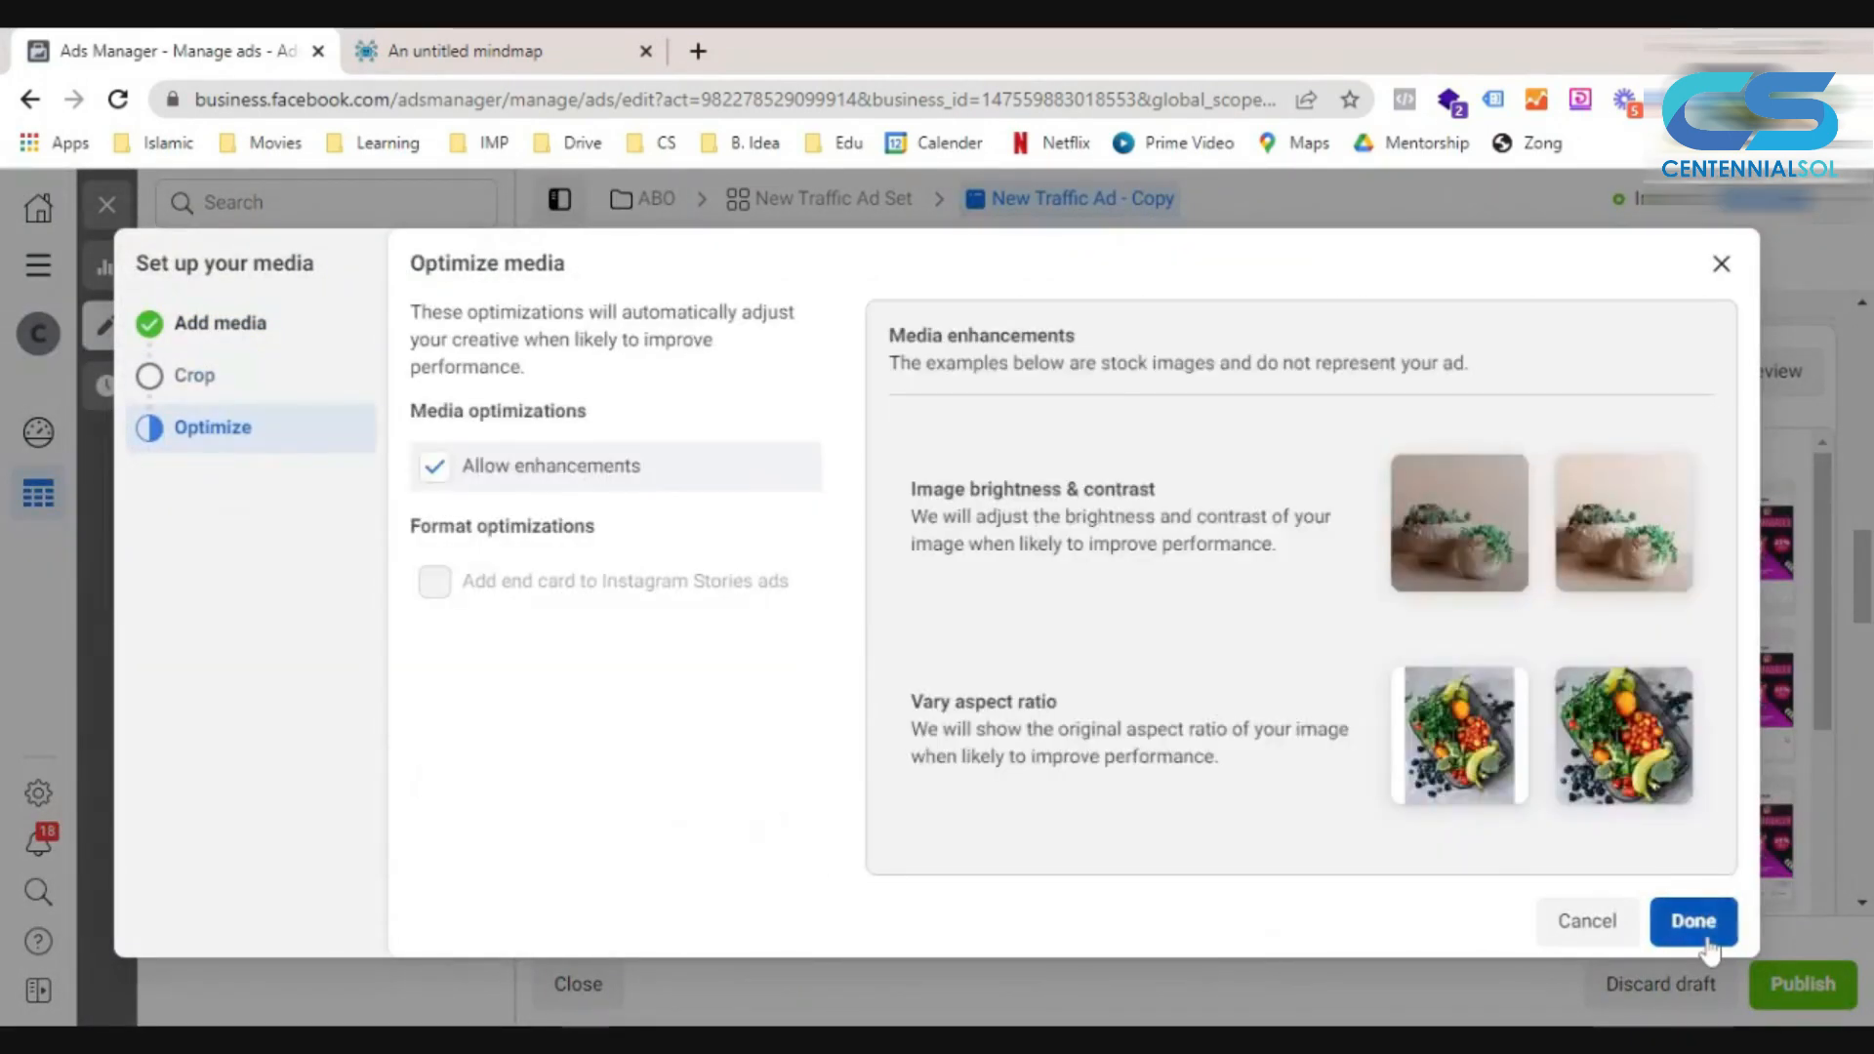
{"action": "left_click", "coordinate": [1693, 922]}
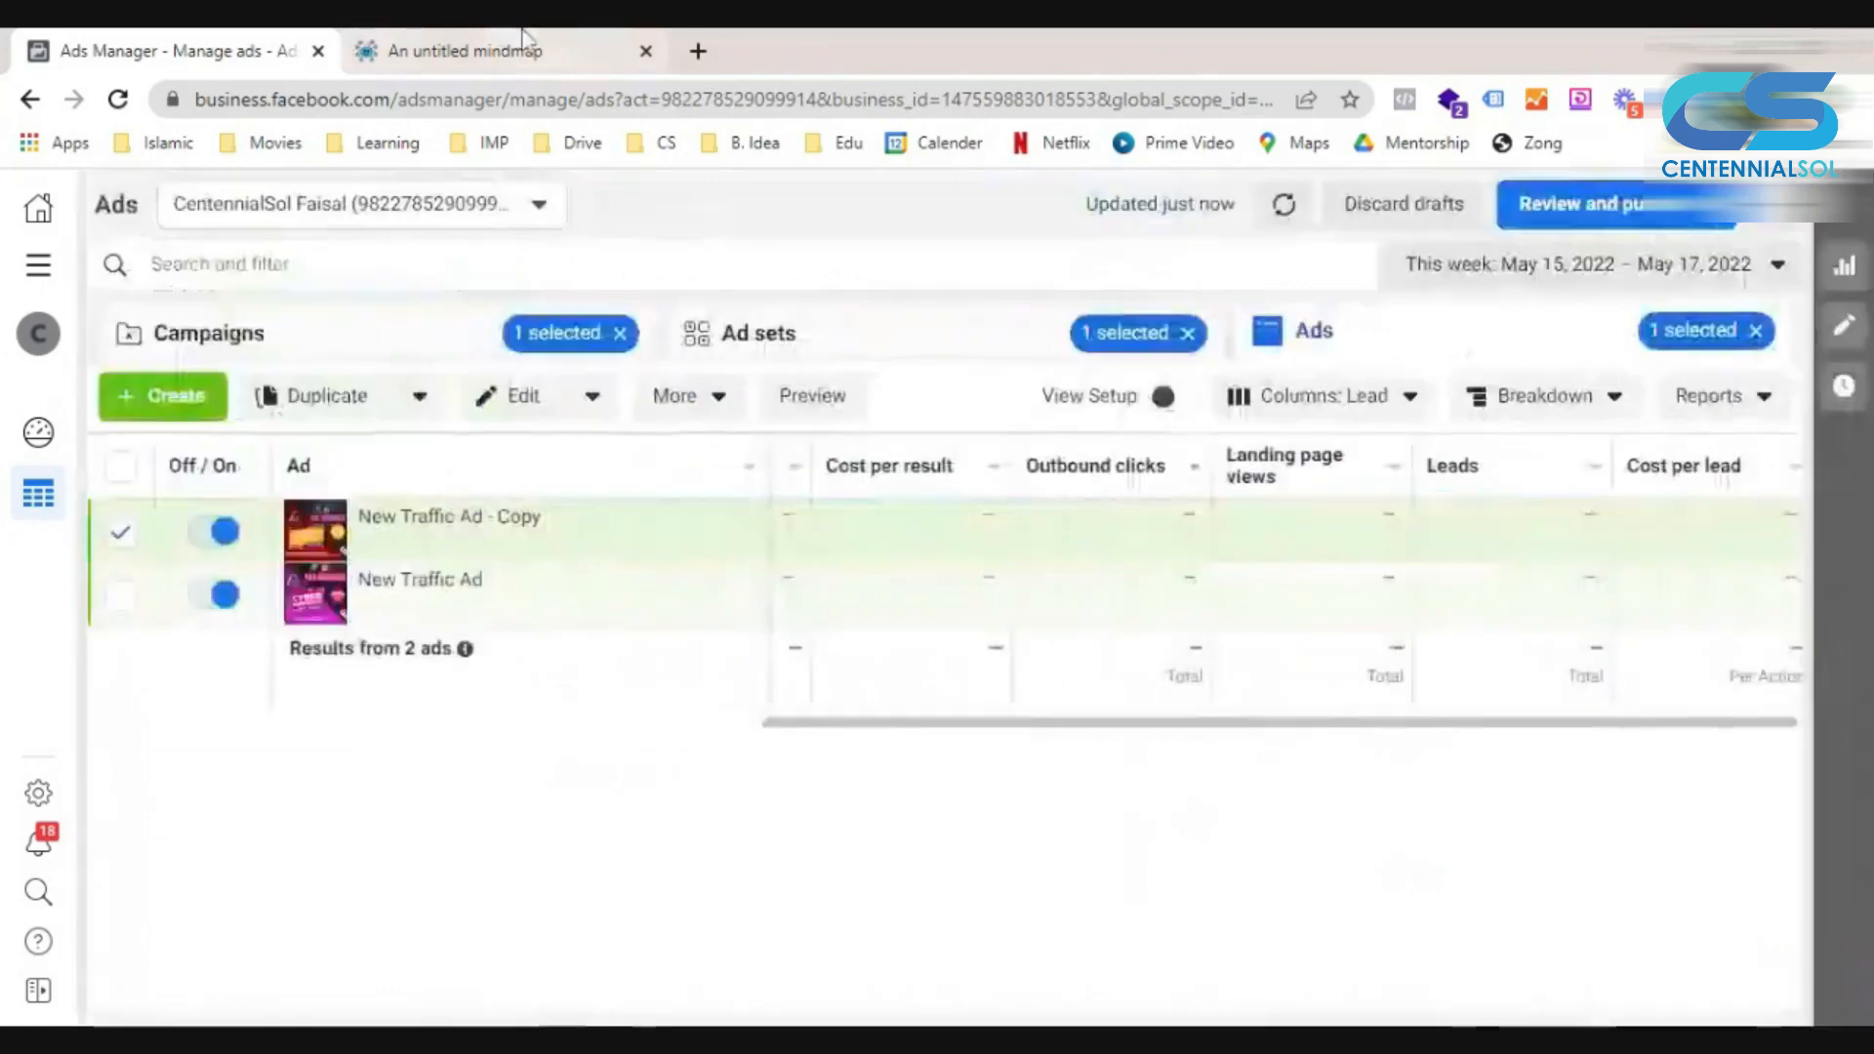
Check the mindmap, duplicate New Traffic Ad Set with its two ads inside the ABO campaign, and close the editor.
{"action": "left_click", "coordinate": [353, 45]}
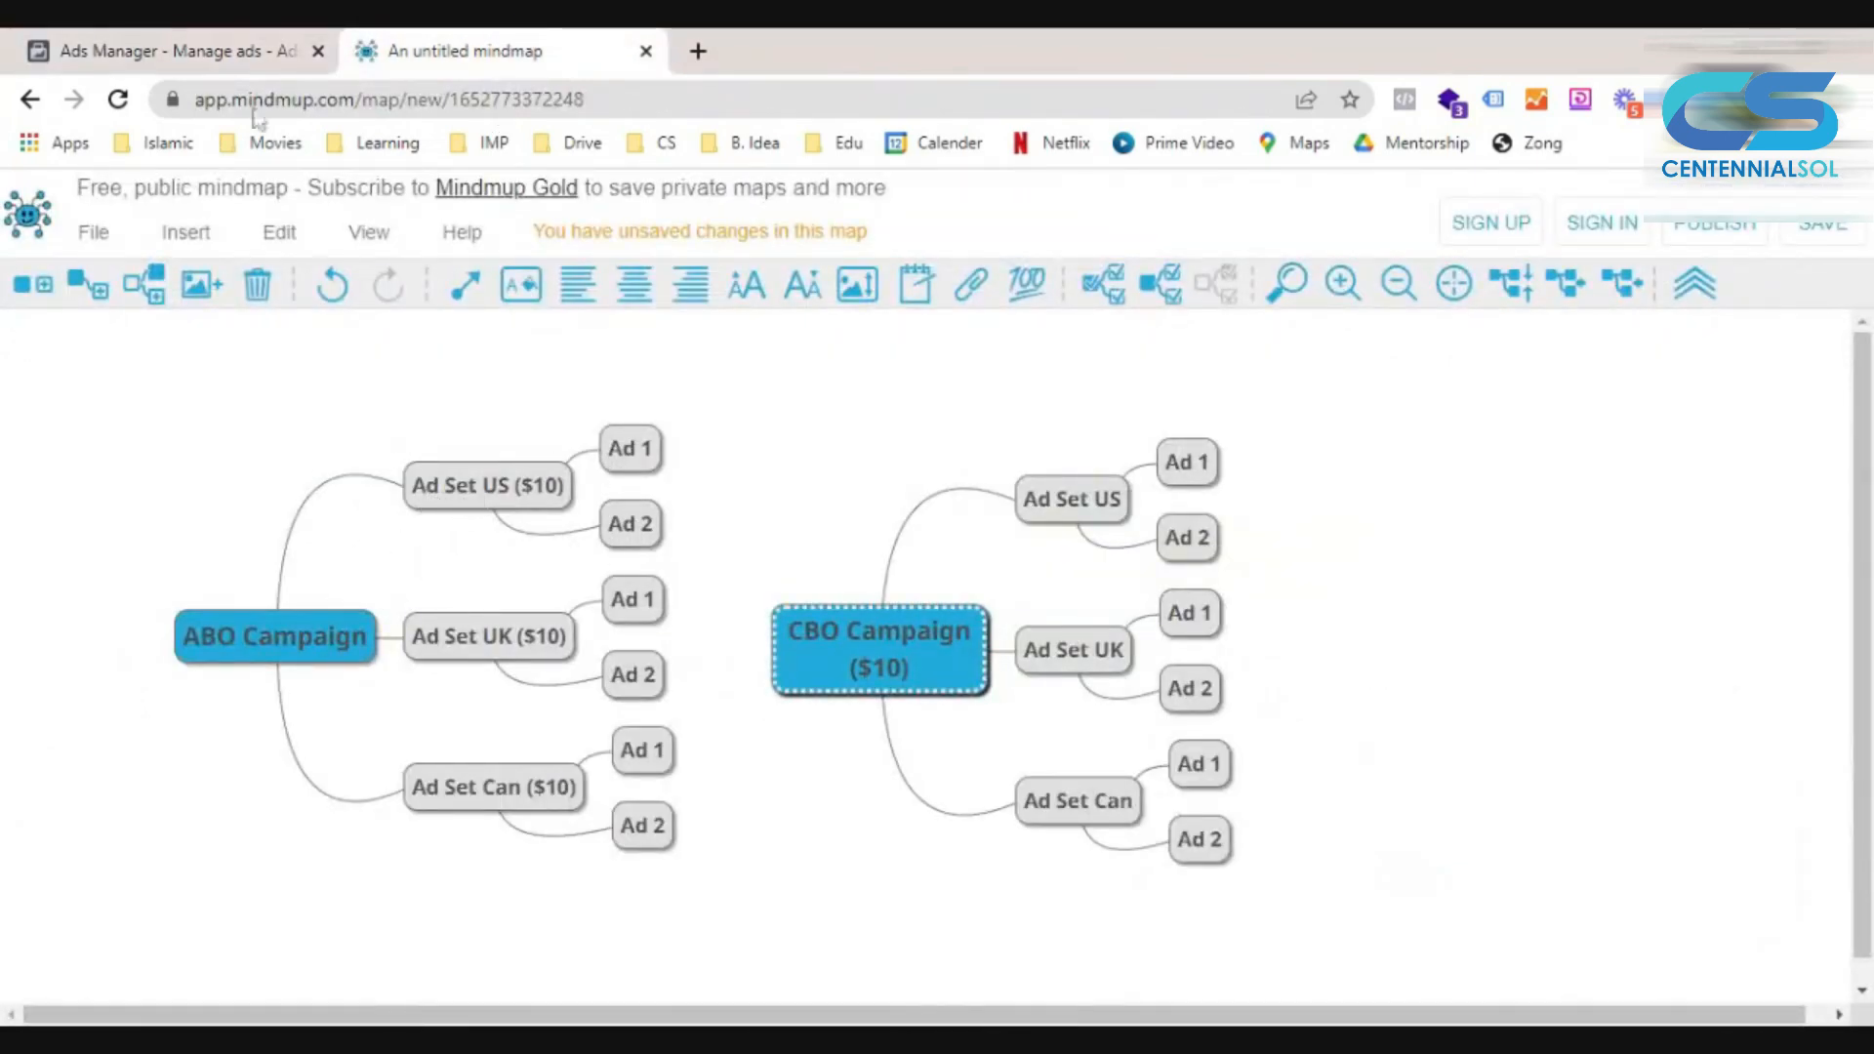
{"action": "left_click", "coordinate": [209, 40]}
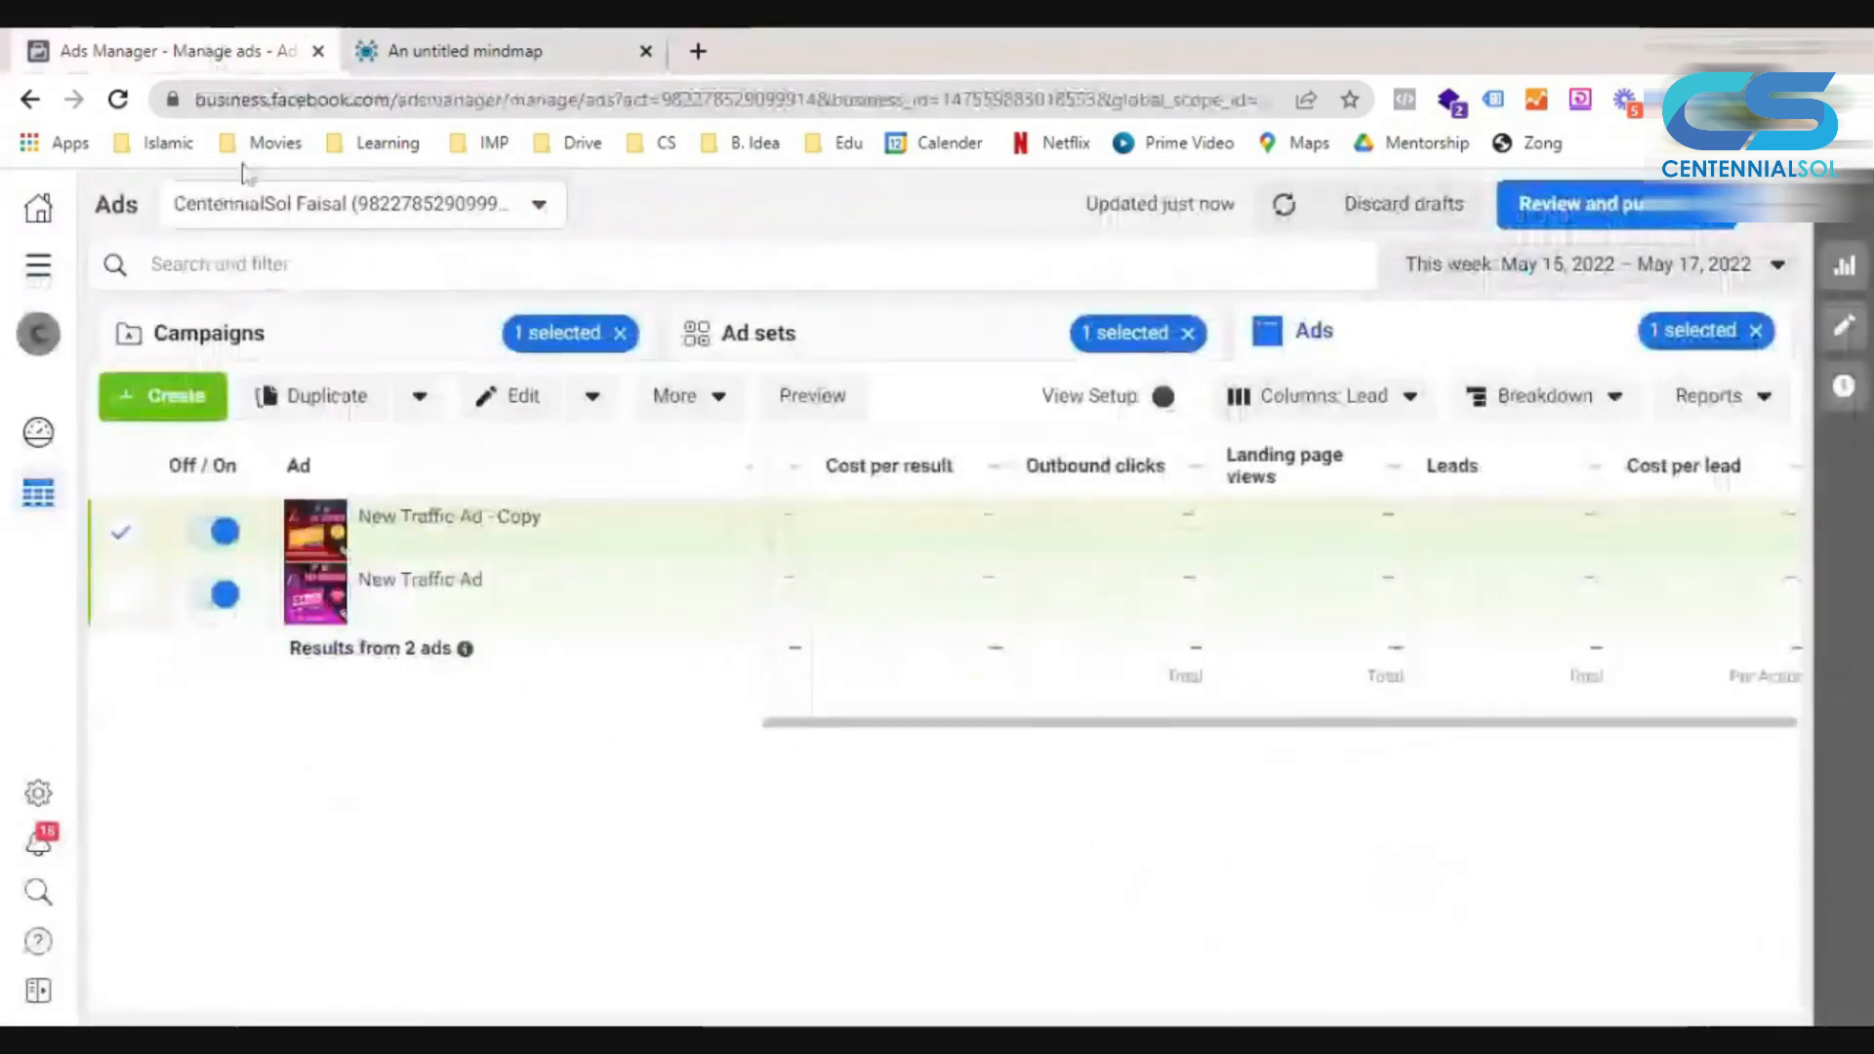
{"action": "left_click", "coordinate": [771, 327]}
{"action": "left_click", "coordinate": [503, 543]}
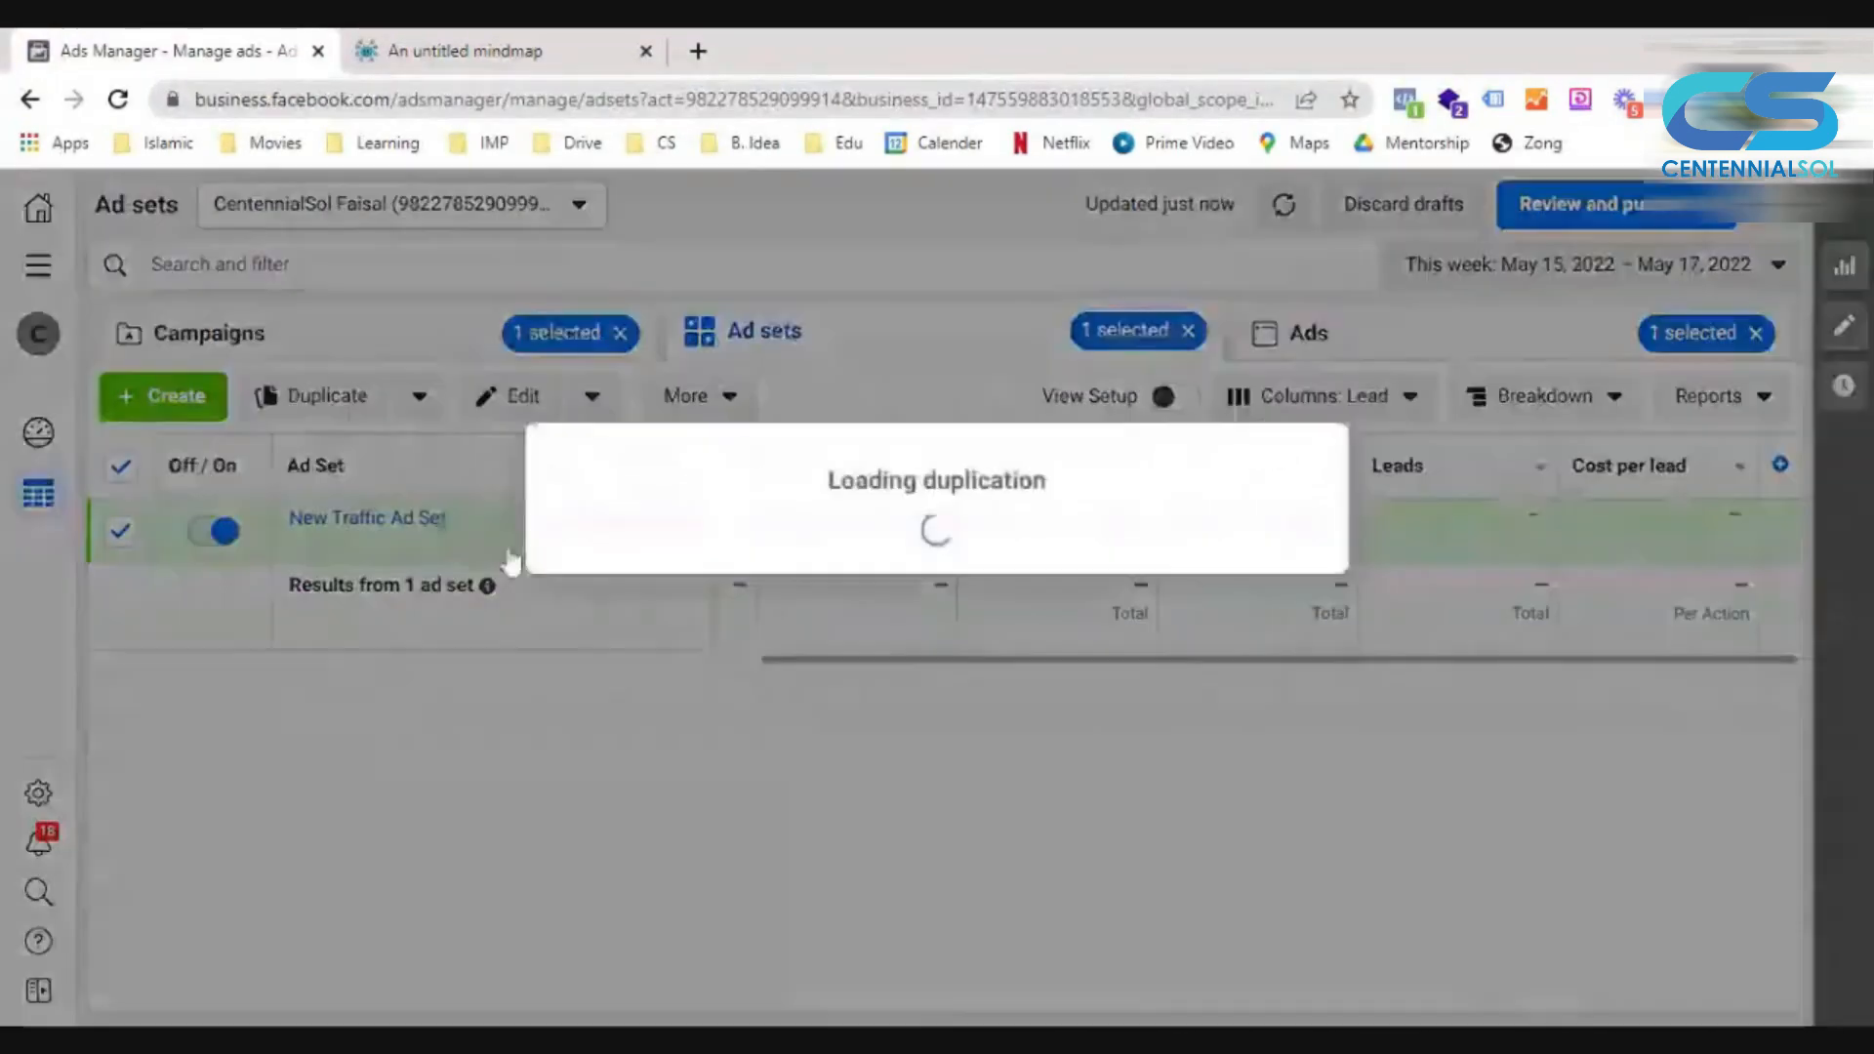
{"action": "left_click", "coordinate": [1262, 852]}
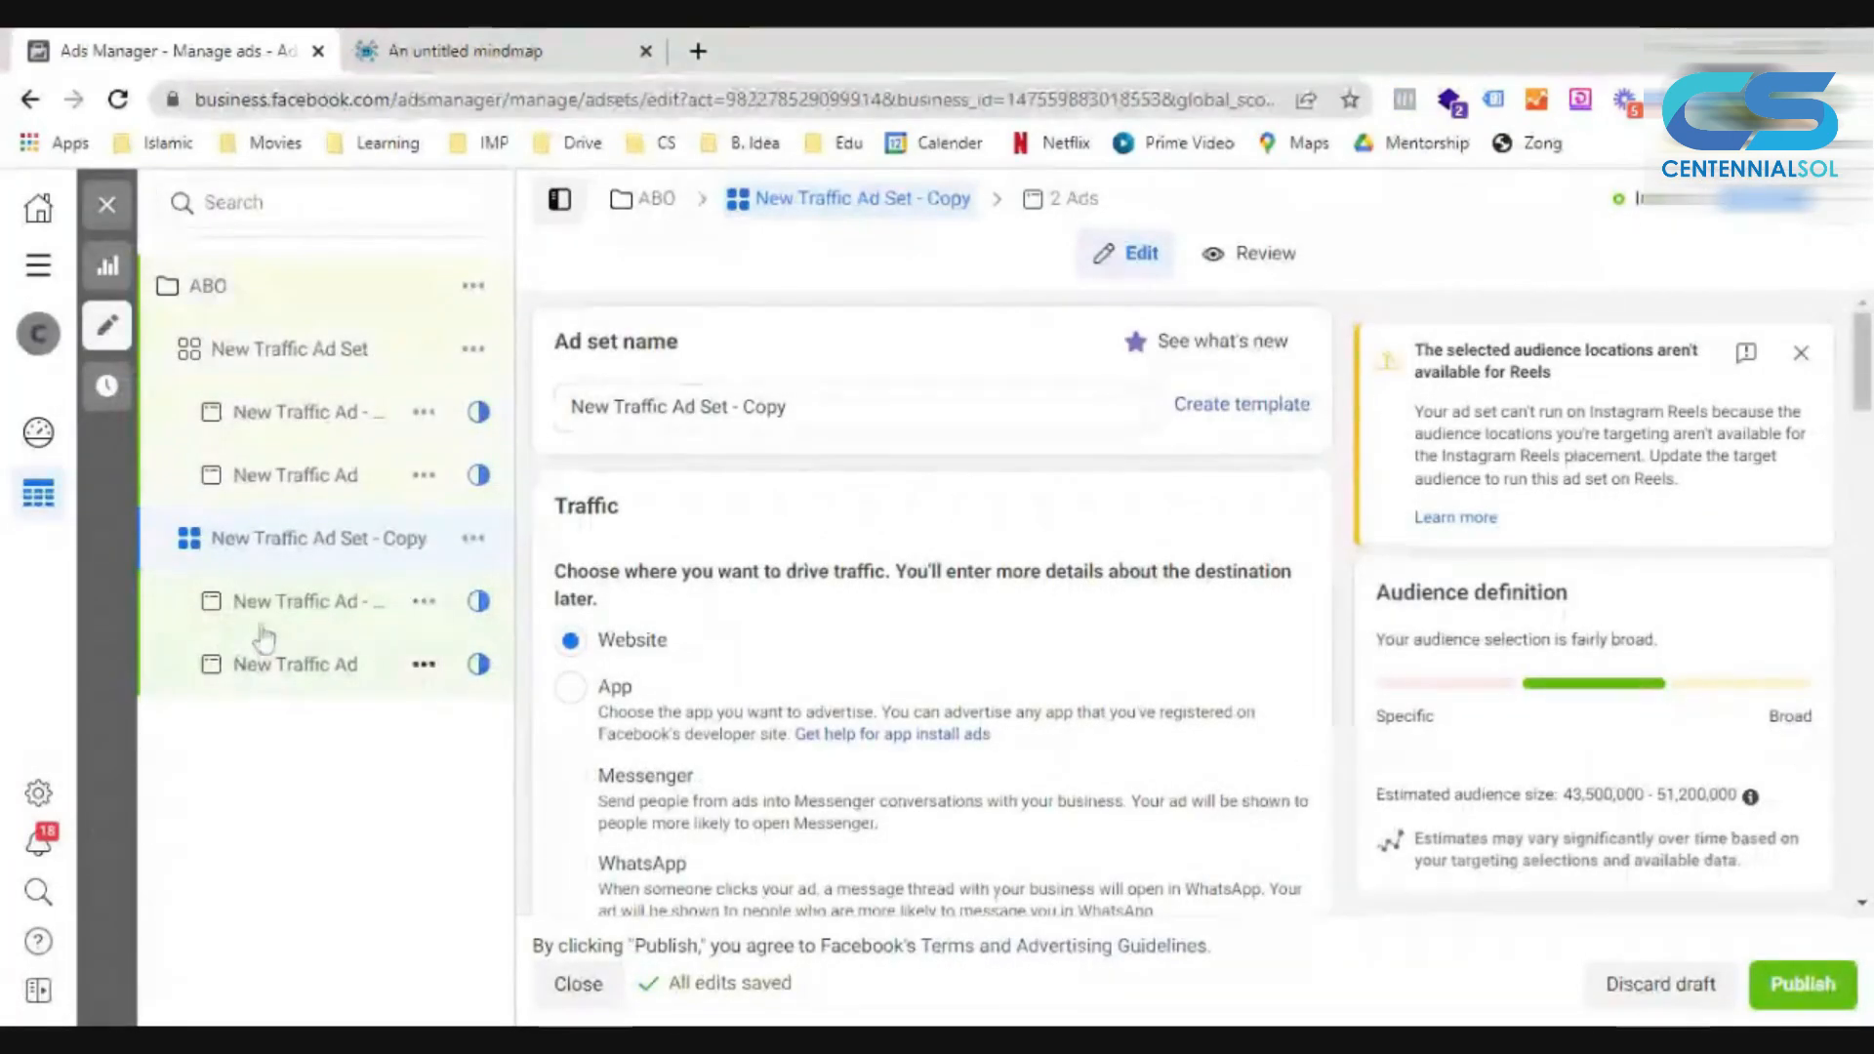
{"action": "left_click", "coordinate": [107, 206]}
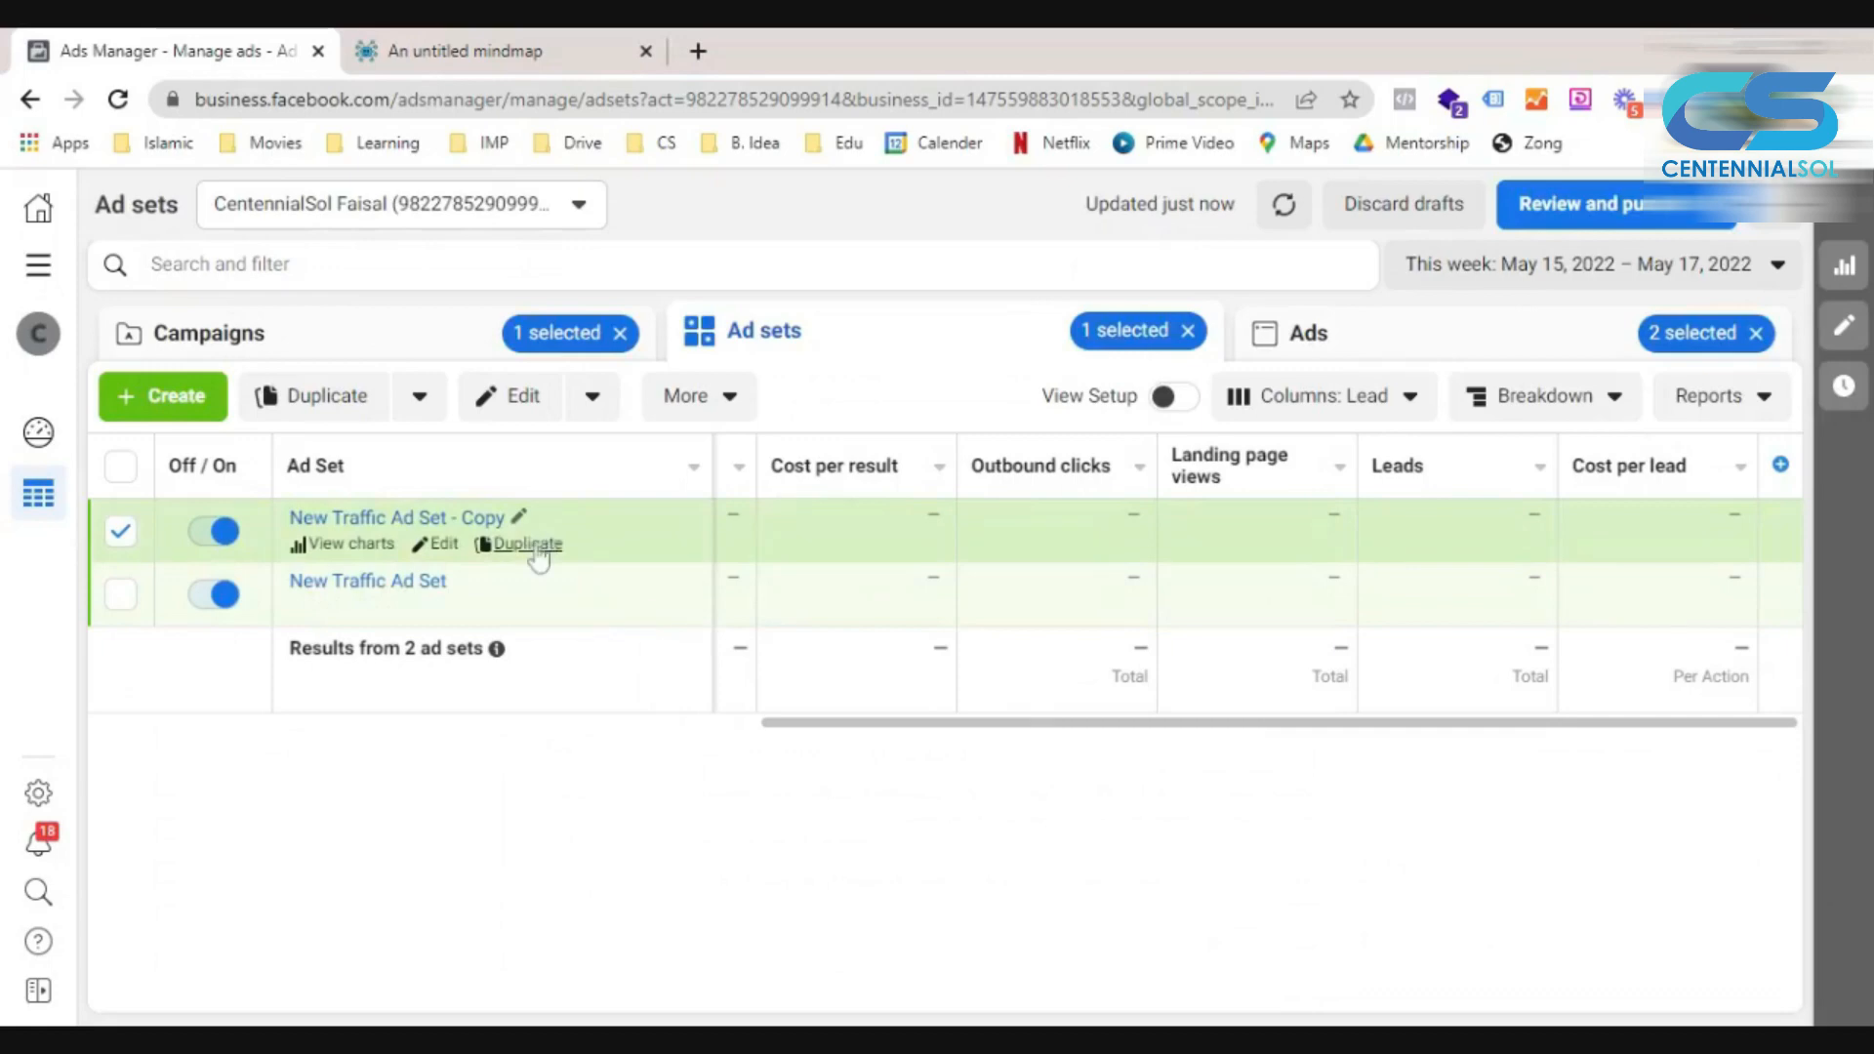
Duplicate New Traffic Ad Set - Copy once within the ABO campaign, compare the structure with the mindmap, and close the editor.
{"action": "left_click", "coordinate": [528, 544]}
{"action": "left_click", "coordinate": [1243, 849]}
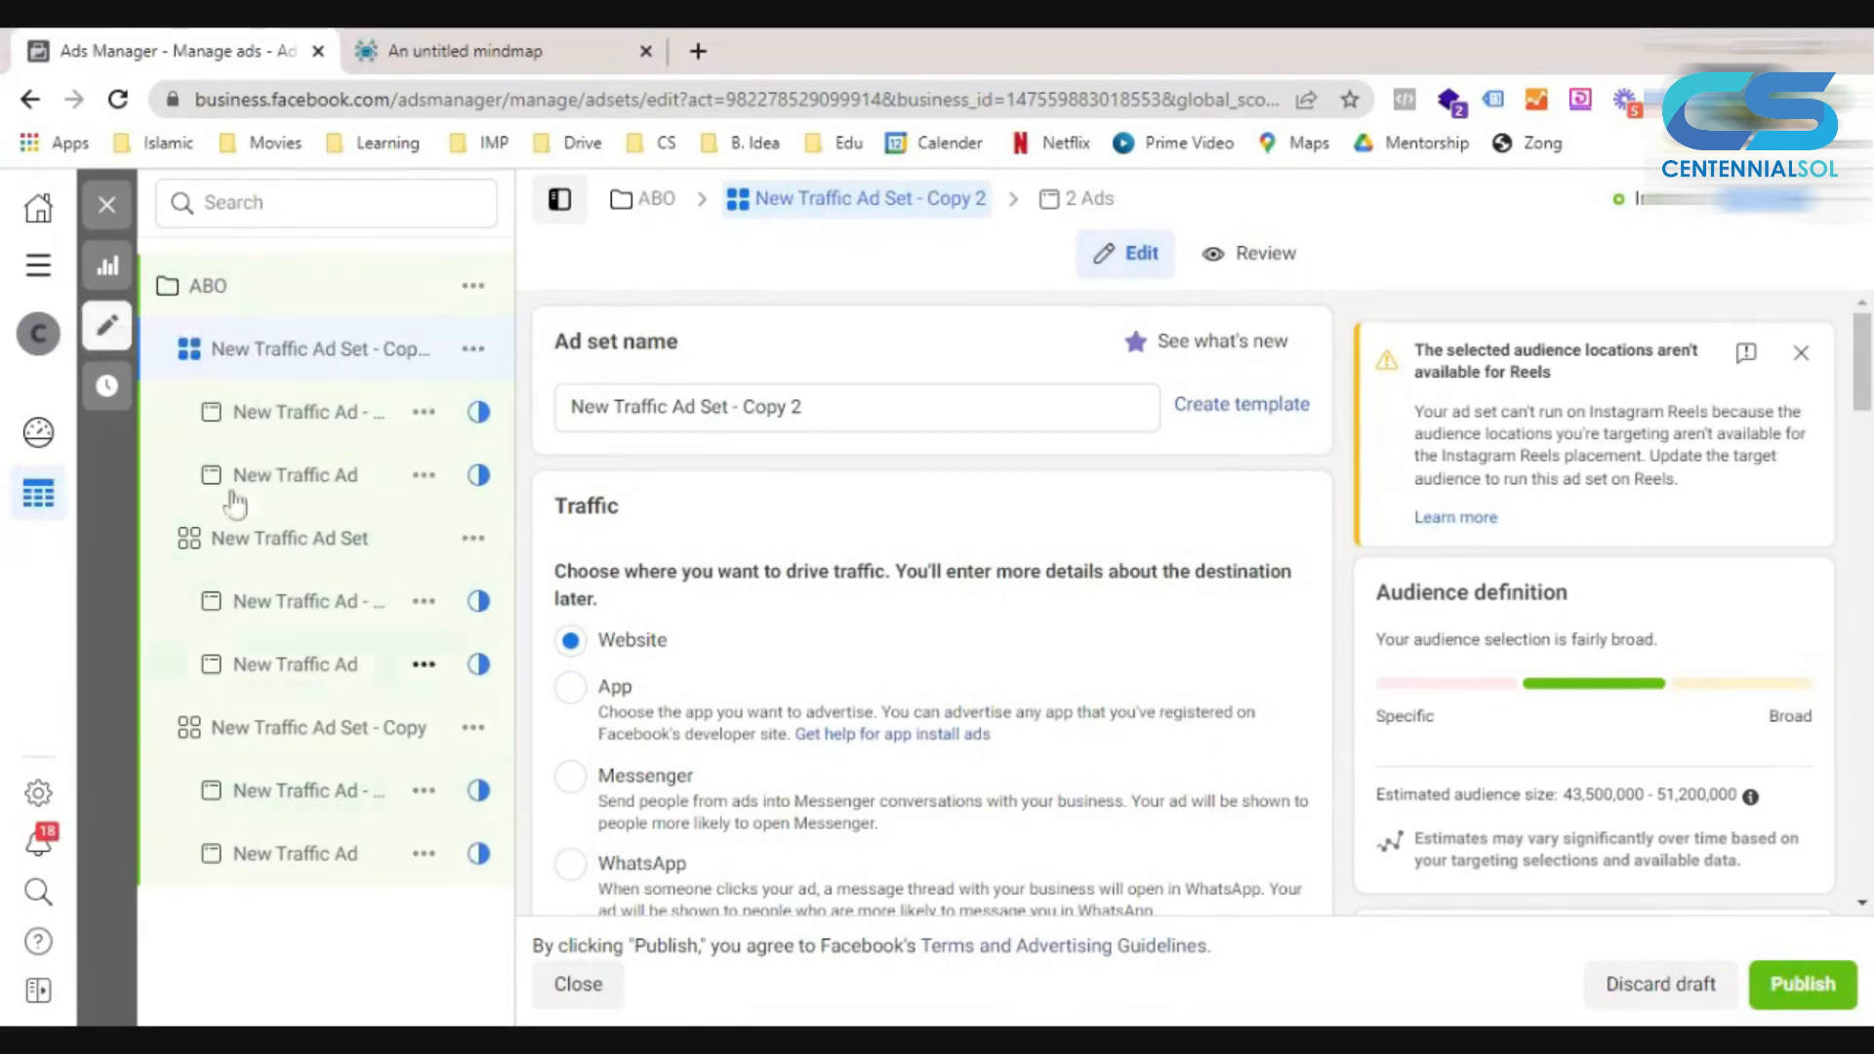
{"action": "left_click", "coordinate": [388, 43]}
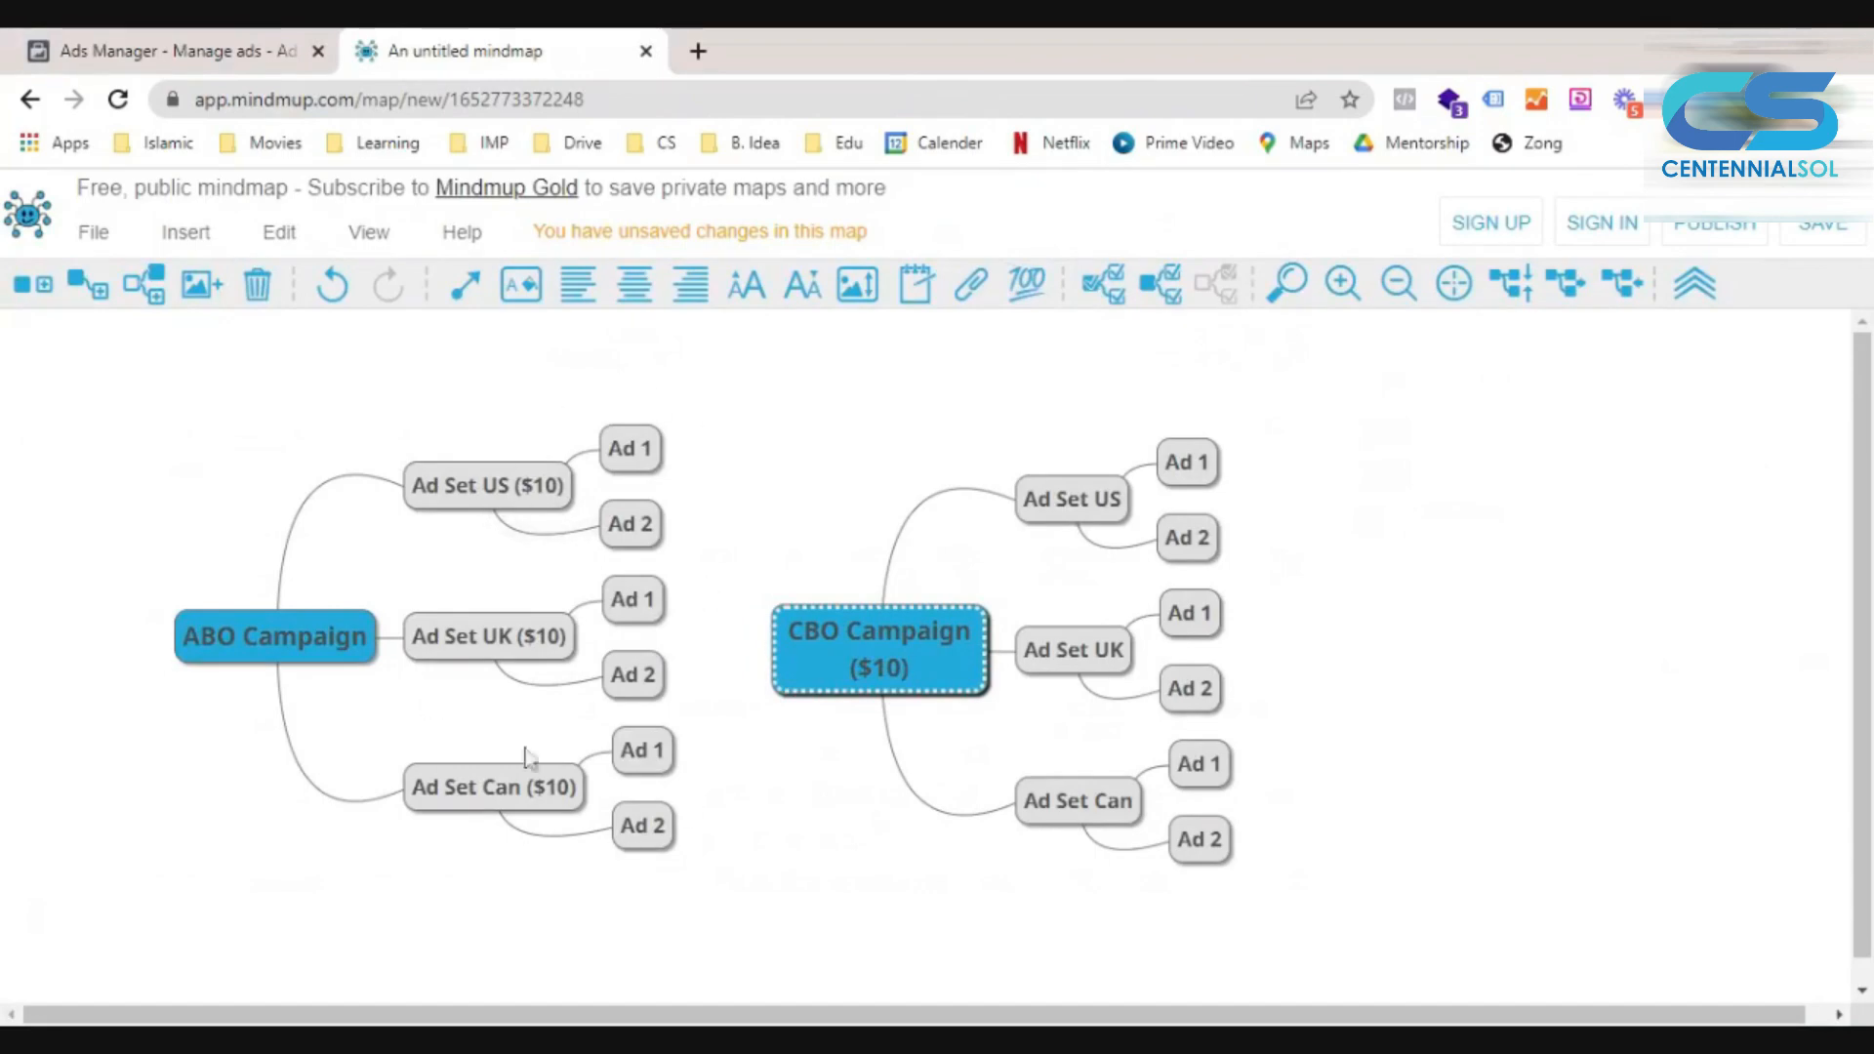
{"action": "left_click", "coordinate": [199, 59]}
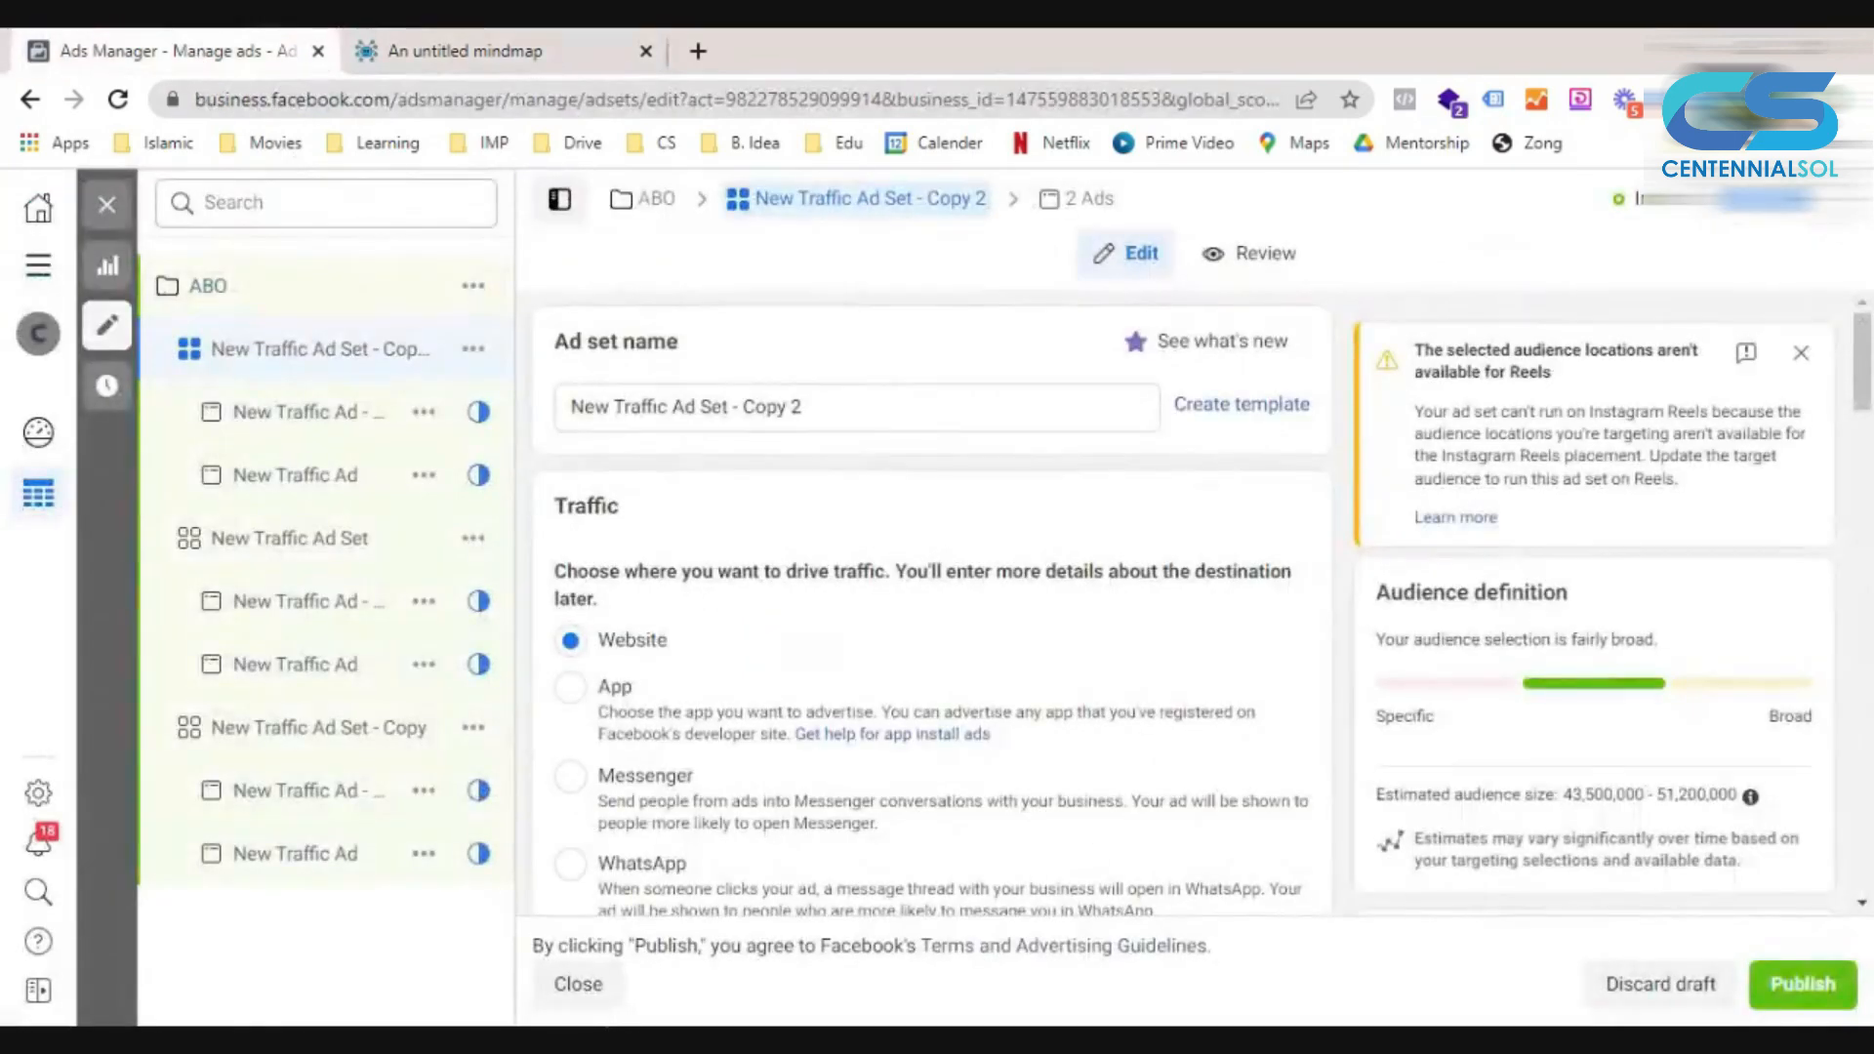
{"action": "left_click", "coordinate": [108, 205]}
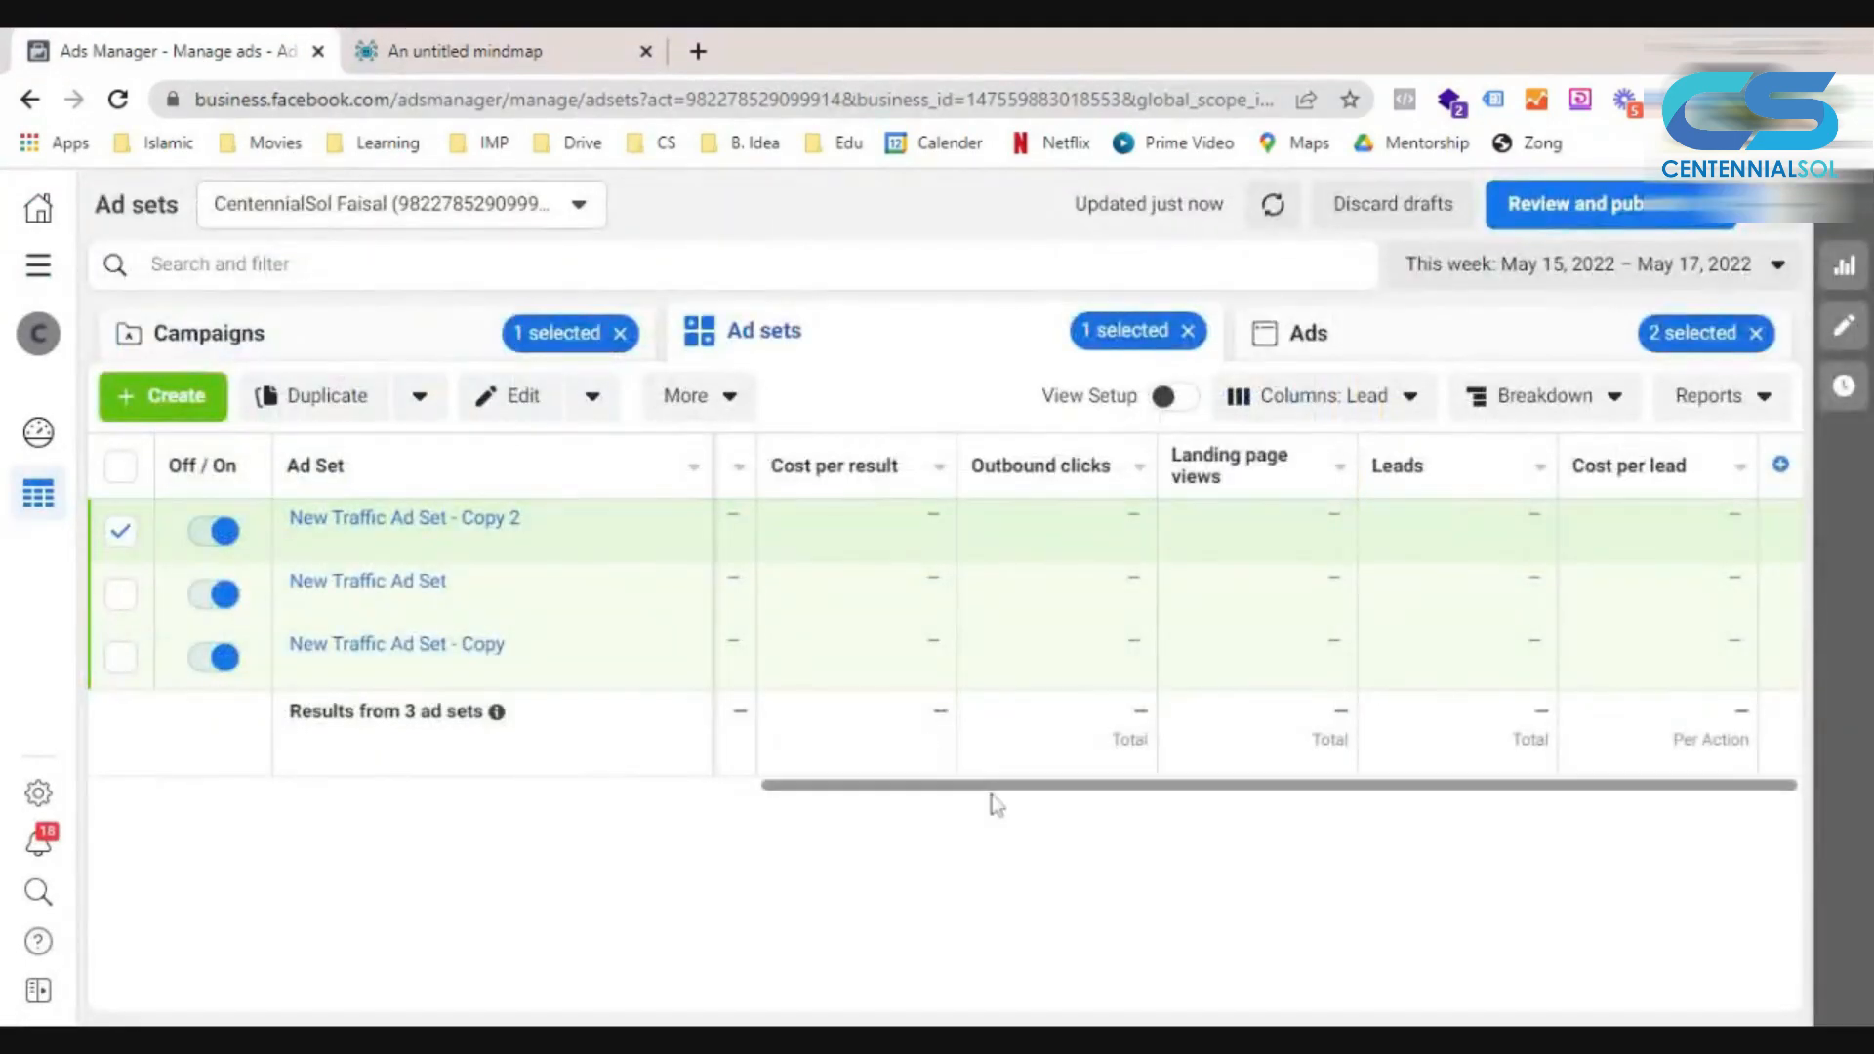
Review the ABO ad sets' budgets and create a new campaign with the Traffic objective.
{"action": "left_click_drag", "start_coordinate": [991, 787], "coordinate": [335, 820]}
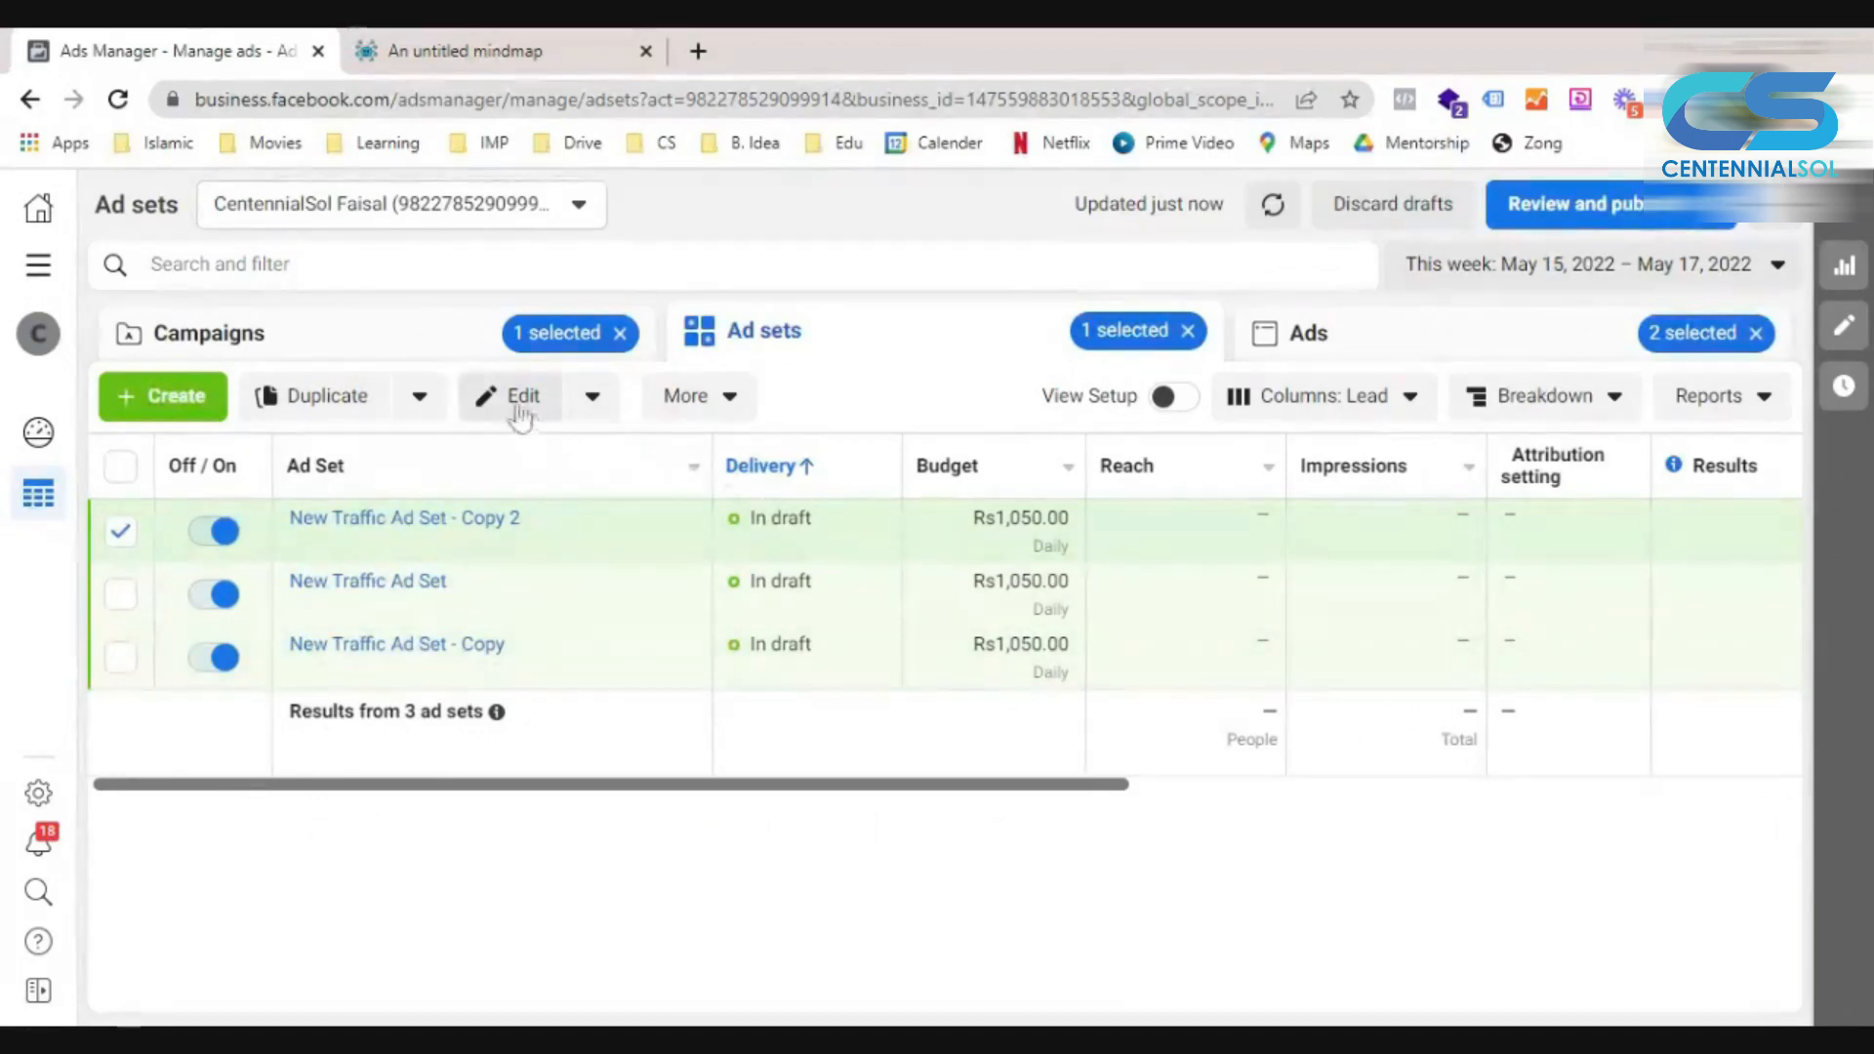
{"action": "left_click", "coordinate": [425, 335]}
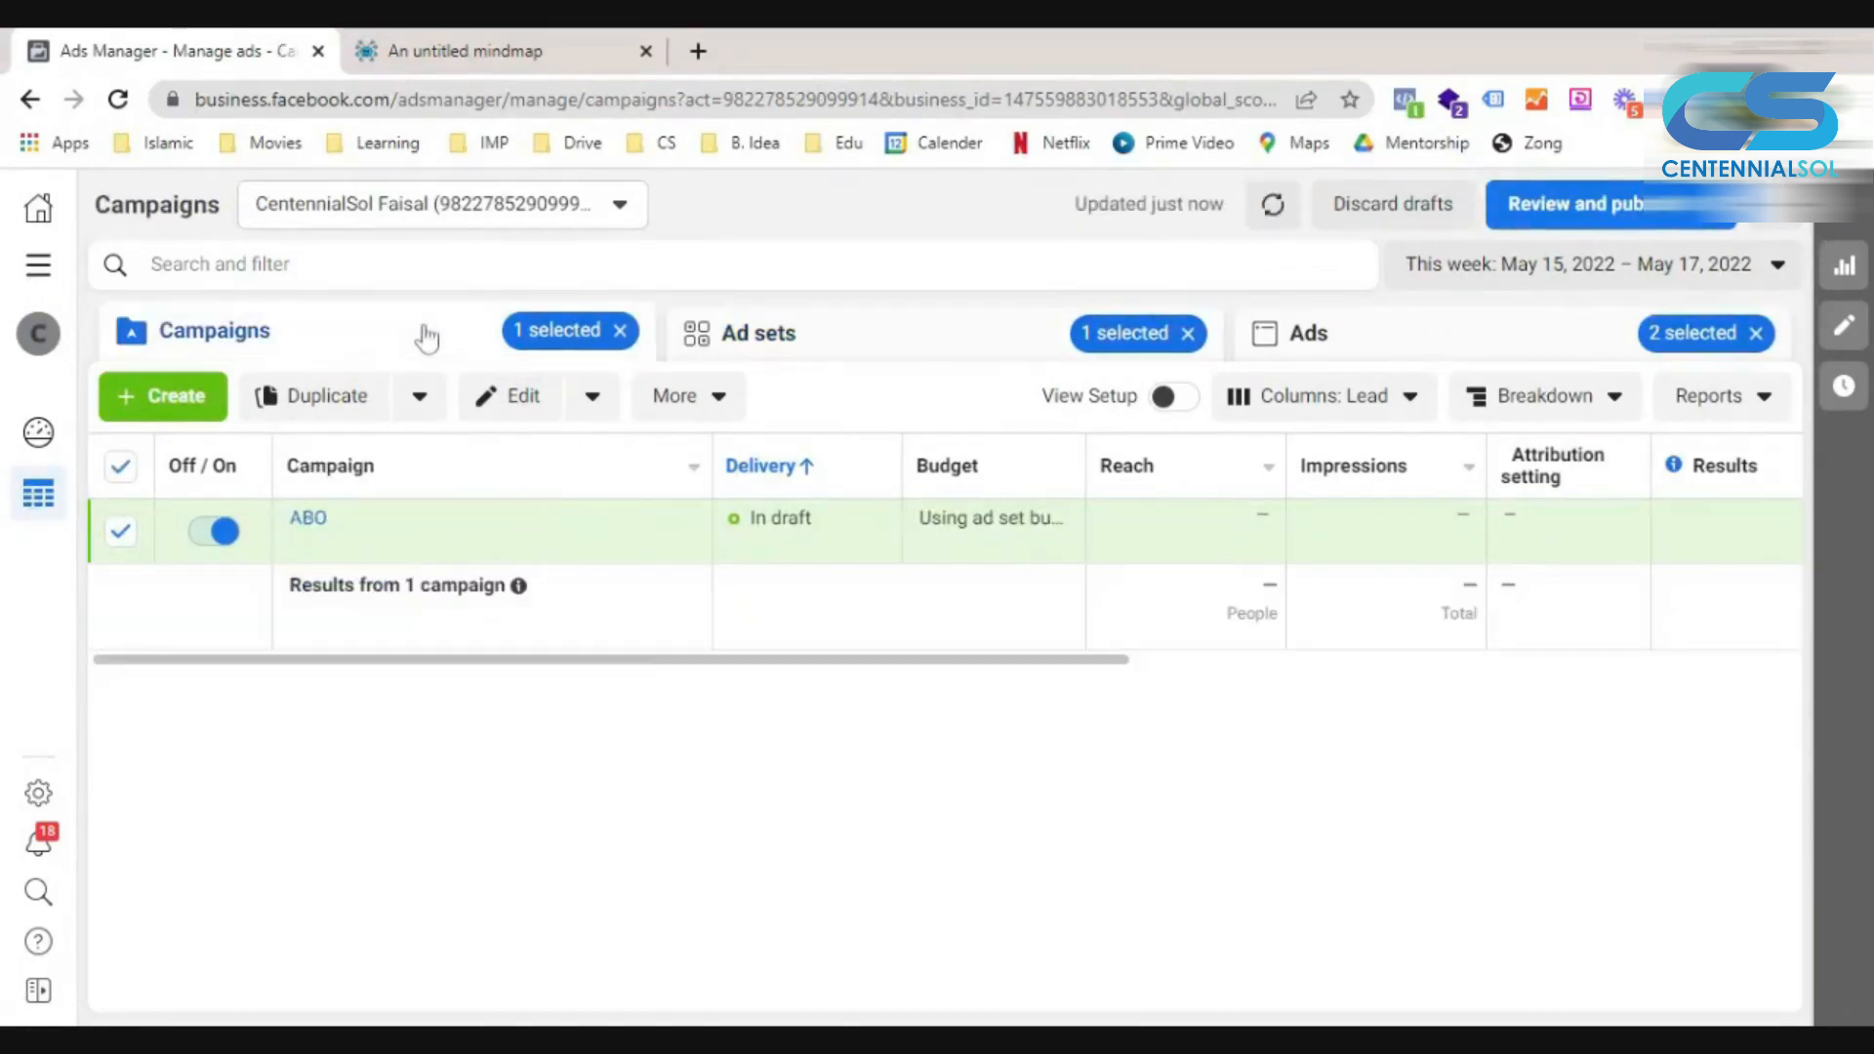
{"action": "left_click", "coordinate": [177, 418]}
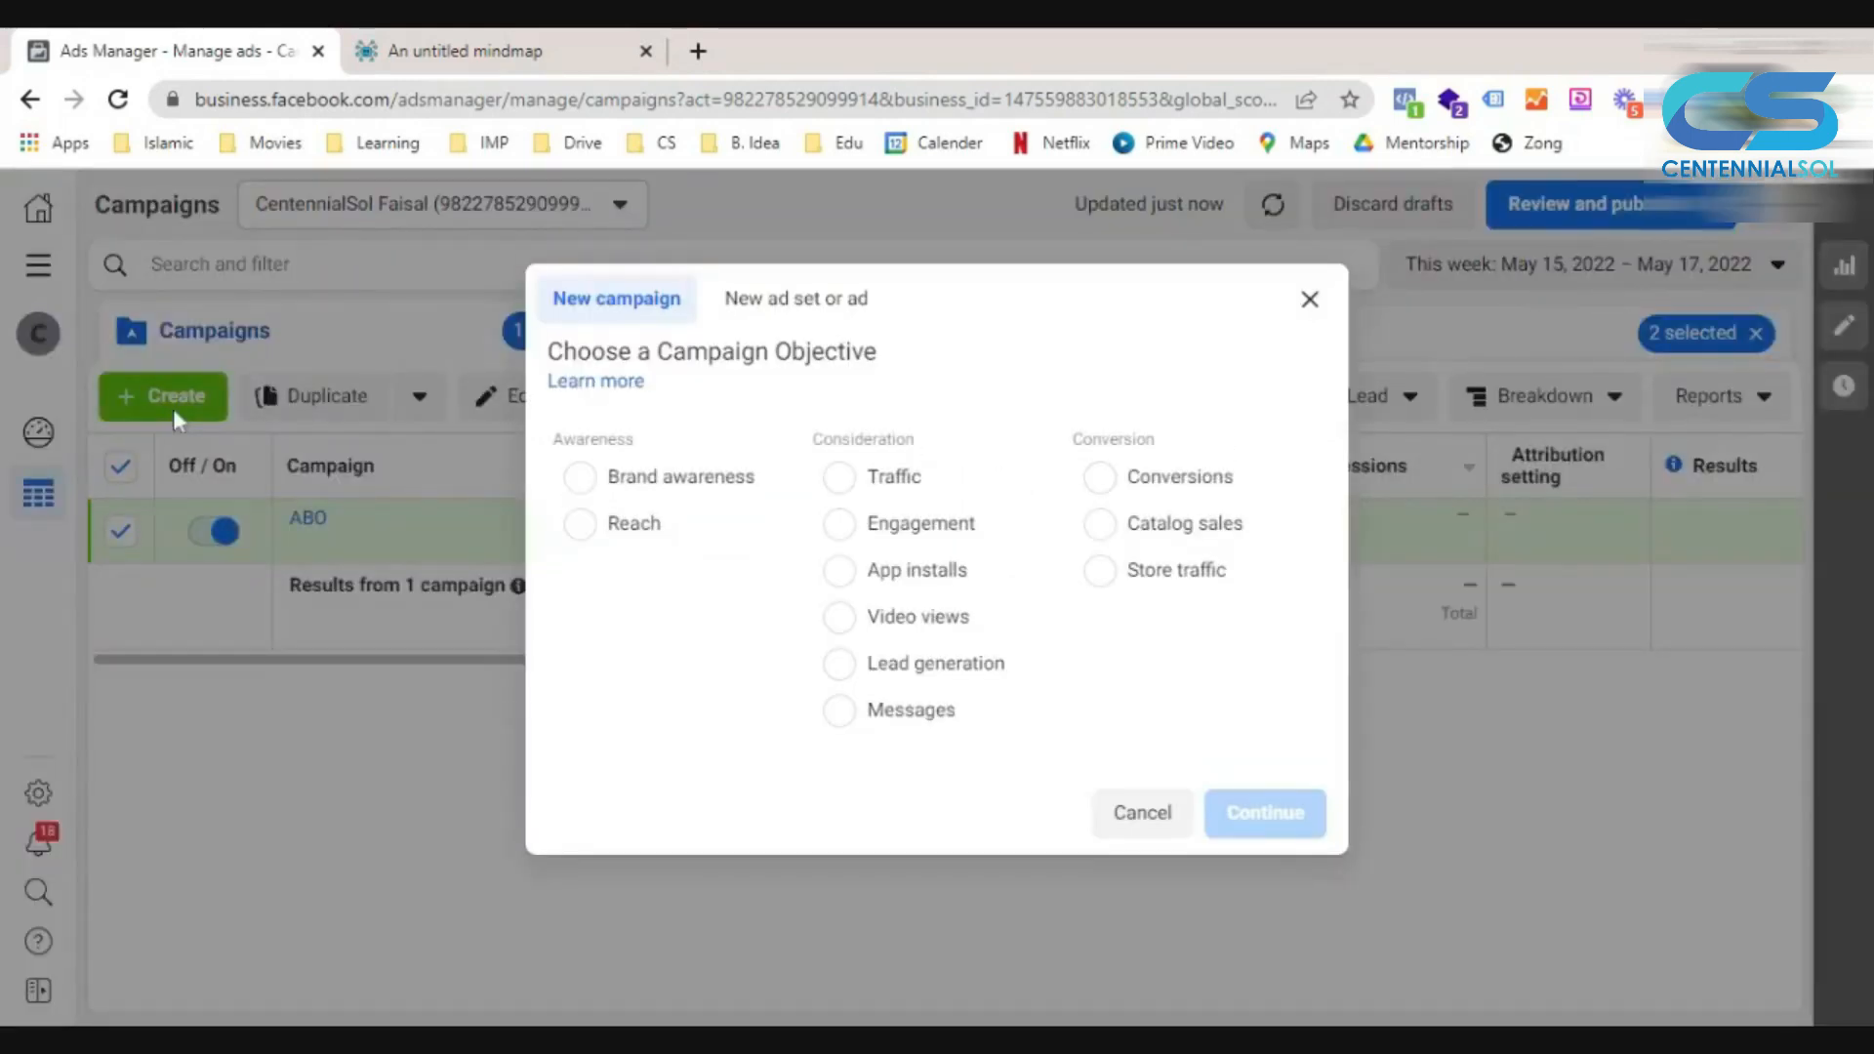
{"action": "left_click", "coordinate": [892, 479]}
{"action": "left_click", "coordinate": [1269, 939]}
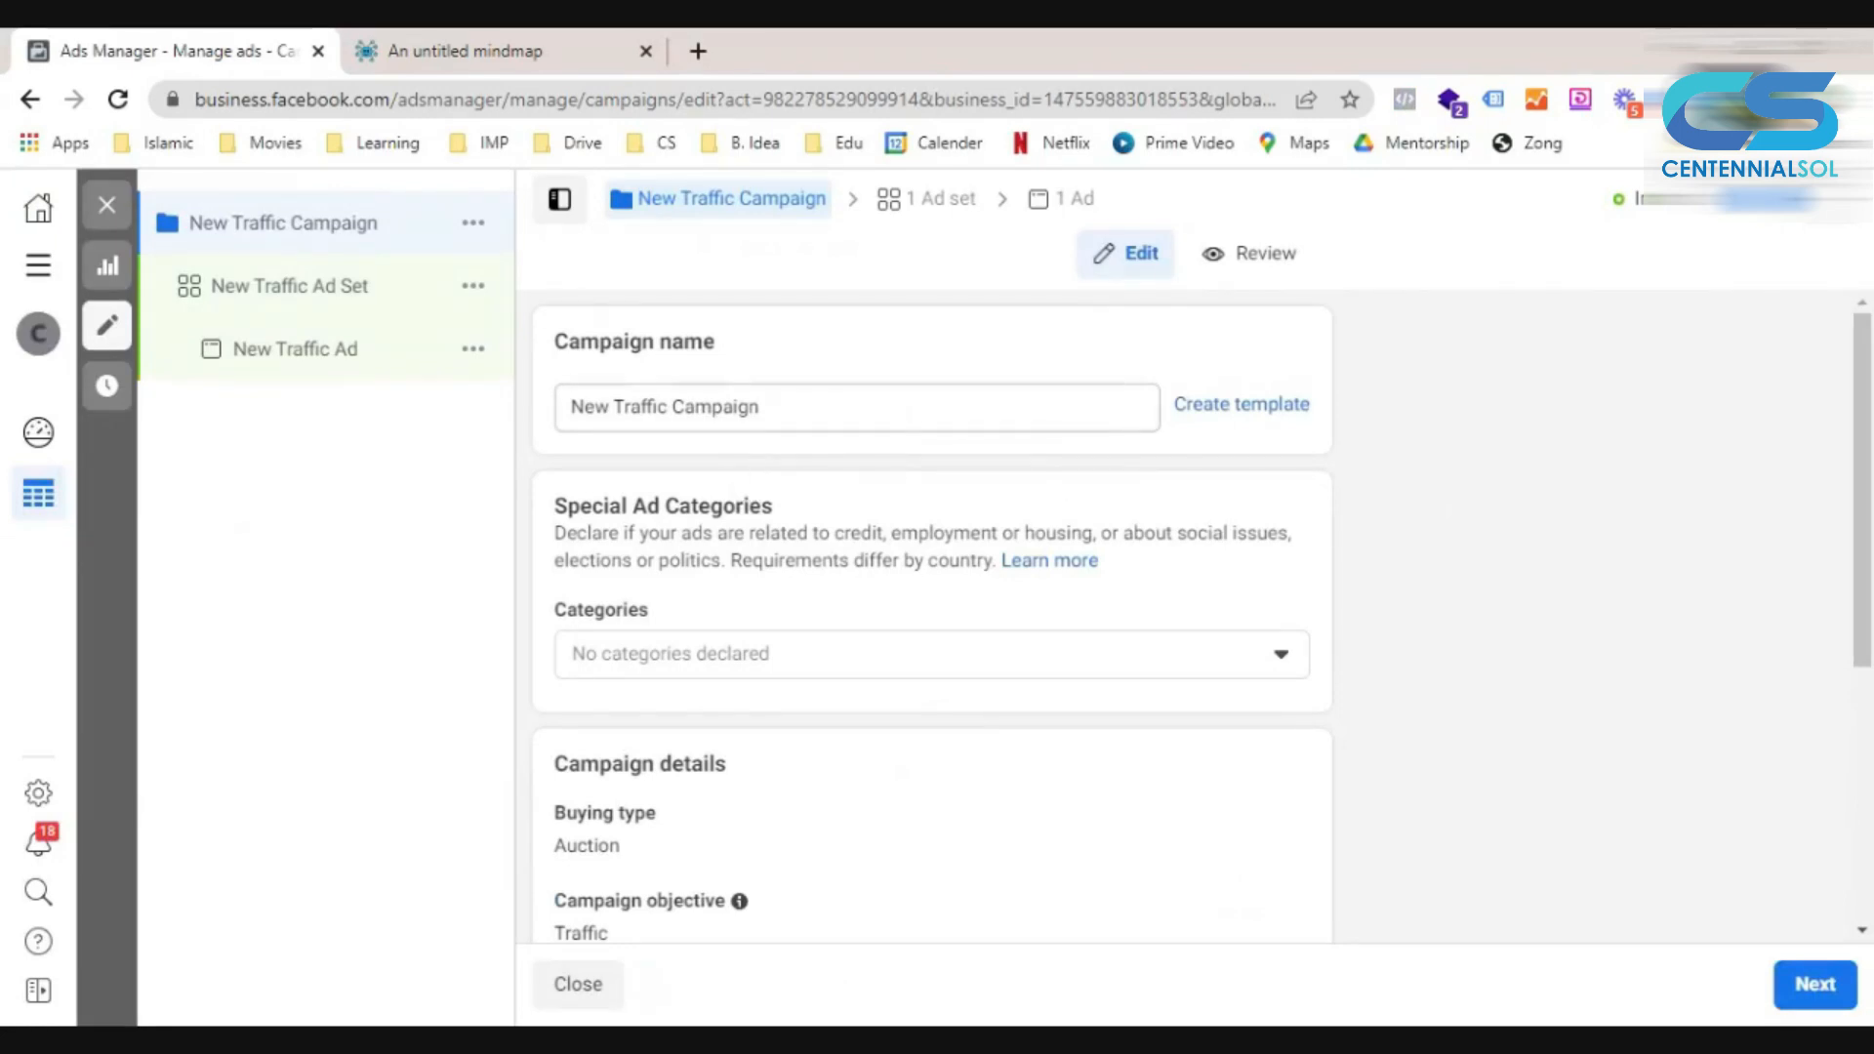
Rename the new traffic campaign as CBO.
{"action": "left_click_drag", "start_coordinate": [771, 414], "coordinate": [546, 436]}
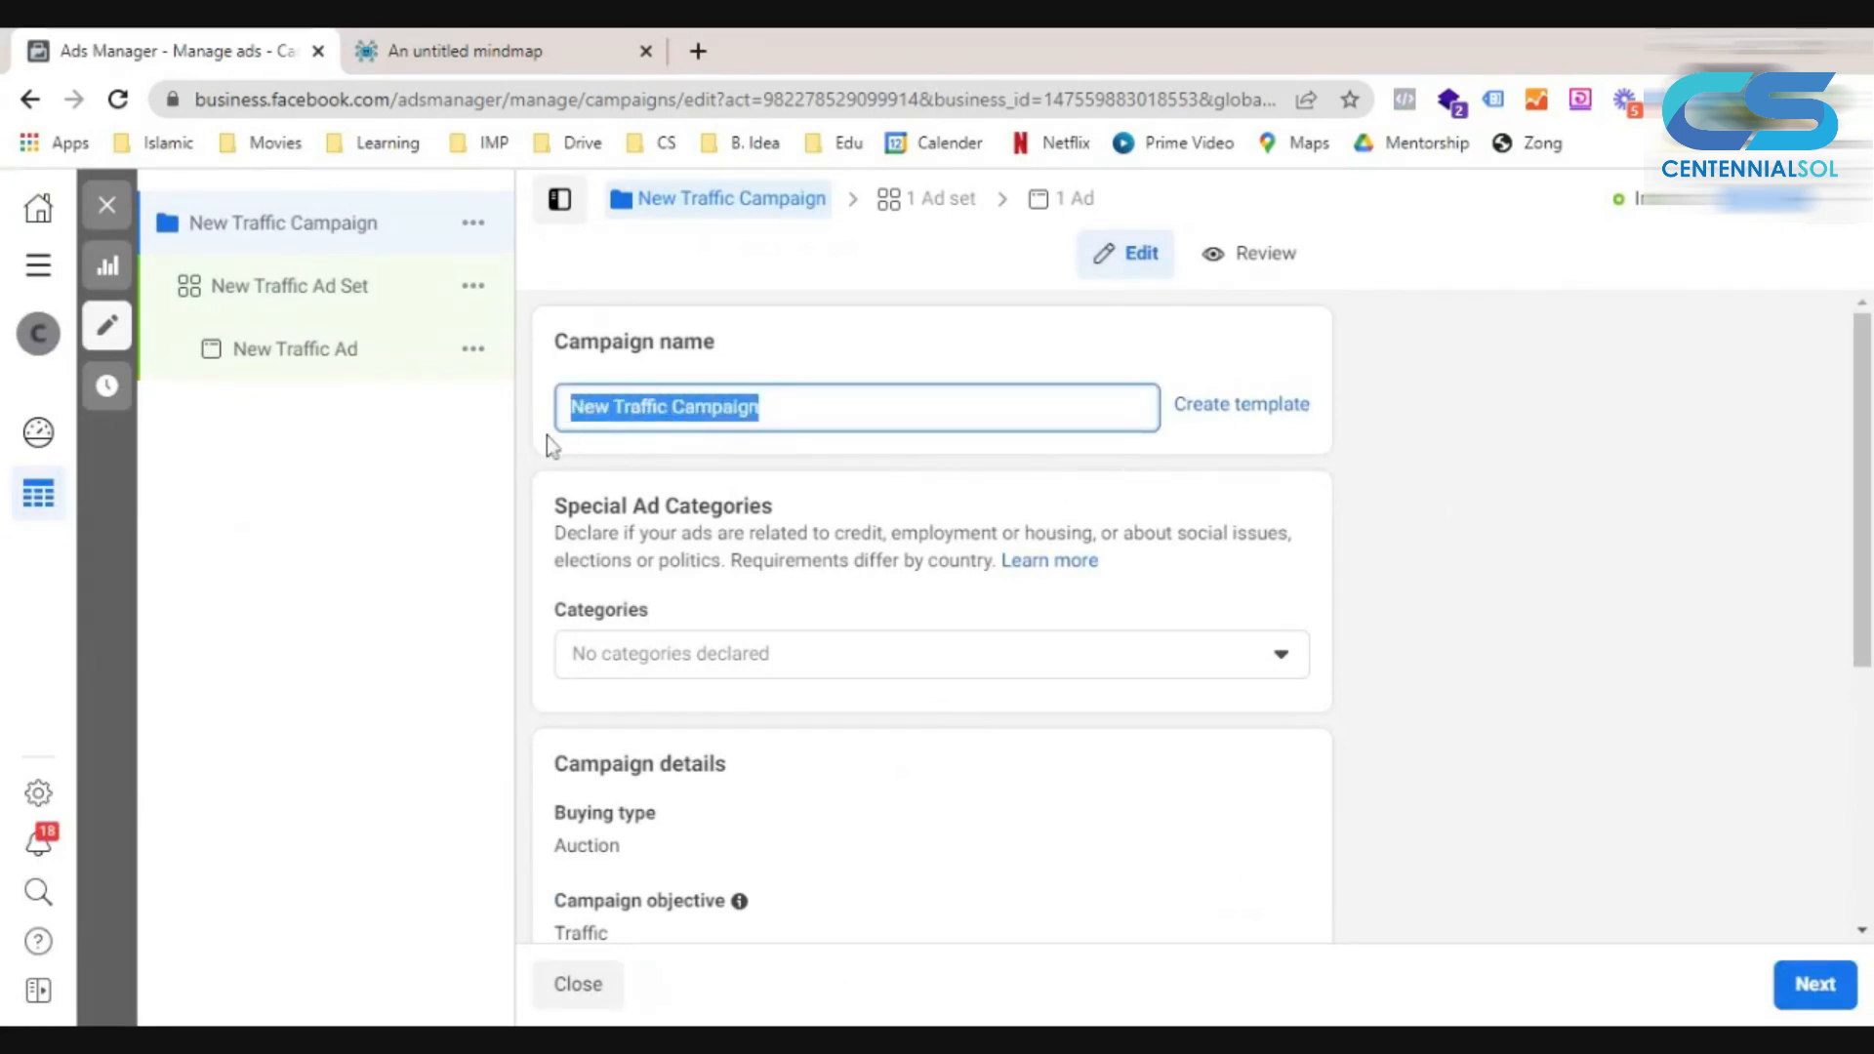
{"action": "type", "text": "ABO"}
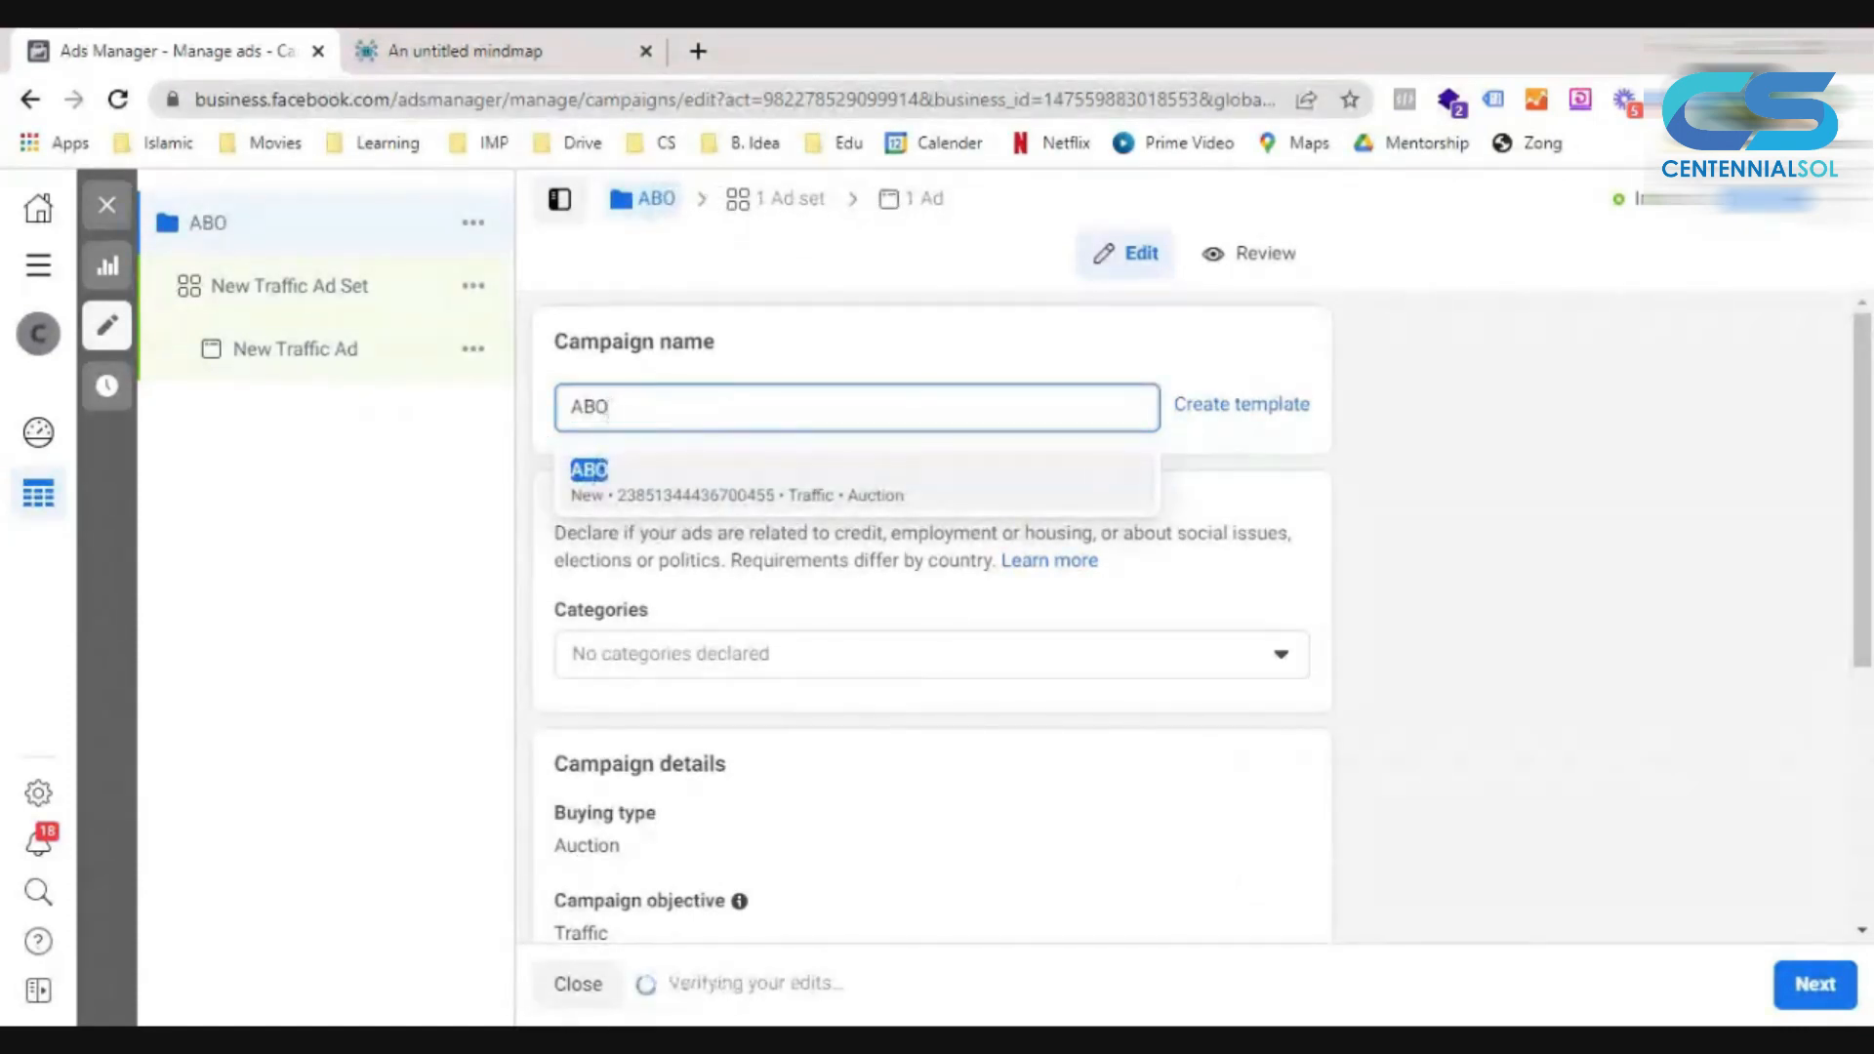
{"action": "key", "text": "BackSpace"}
{"action": "key", "text": "BackSpace"}
{"action": "key", "text": "BackSpace"}
{"action": "type", "text": "C"}
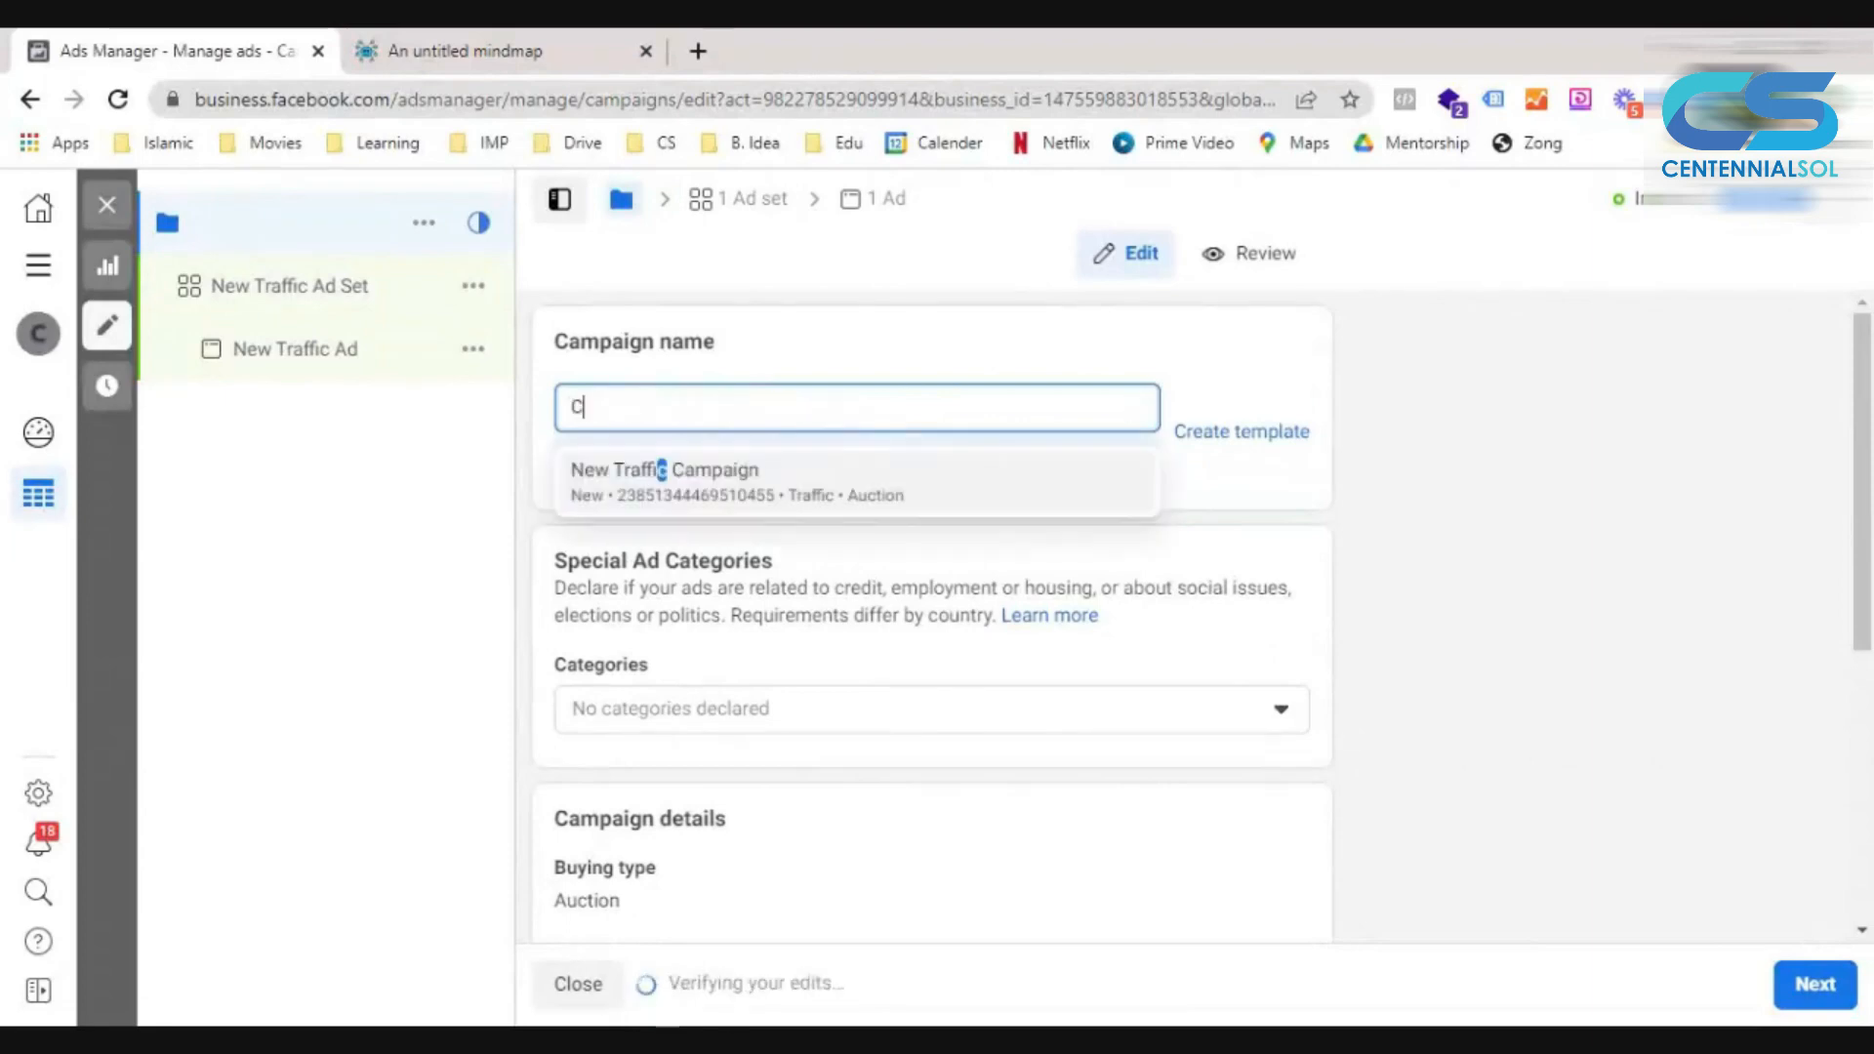
{"action": "type", "text": "BO"}
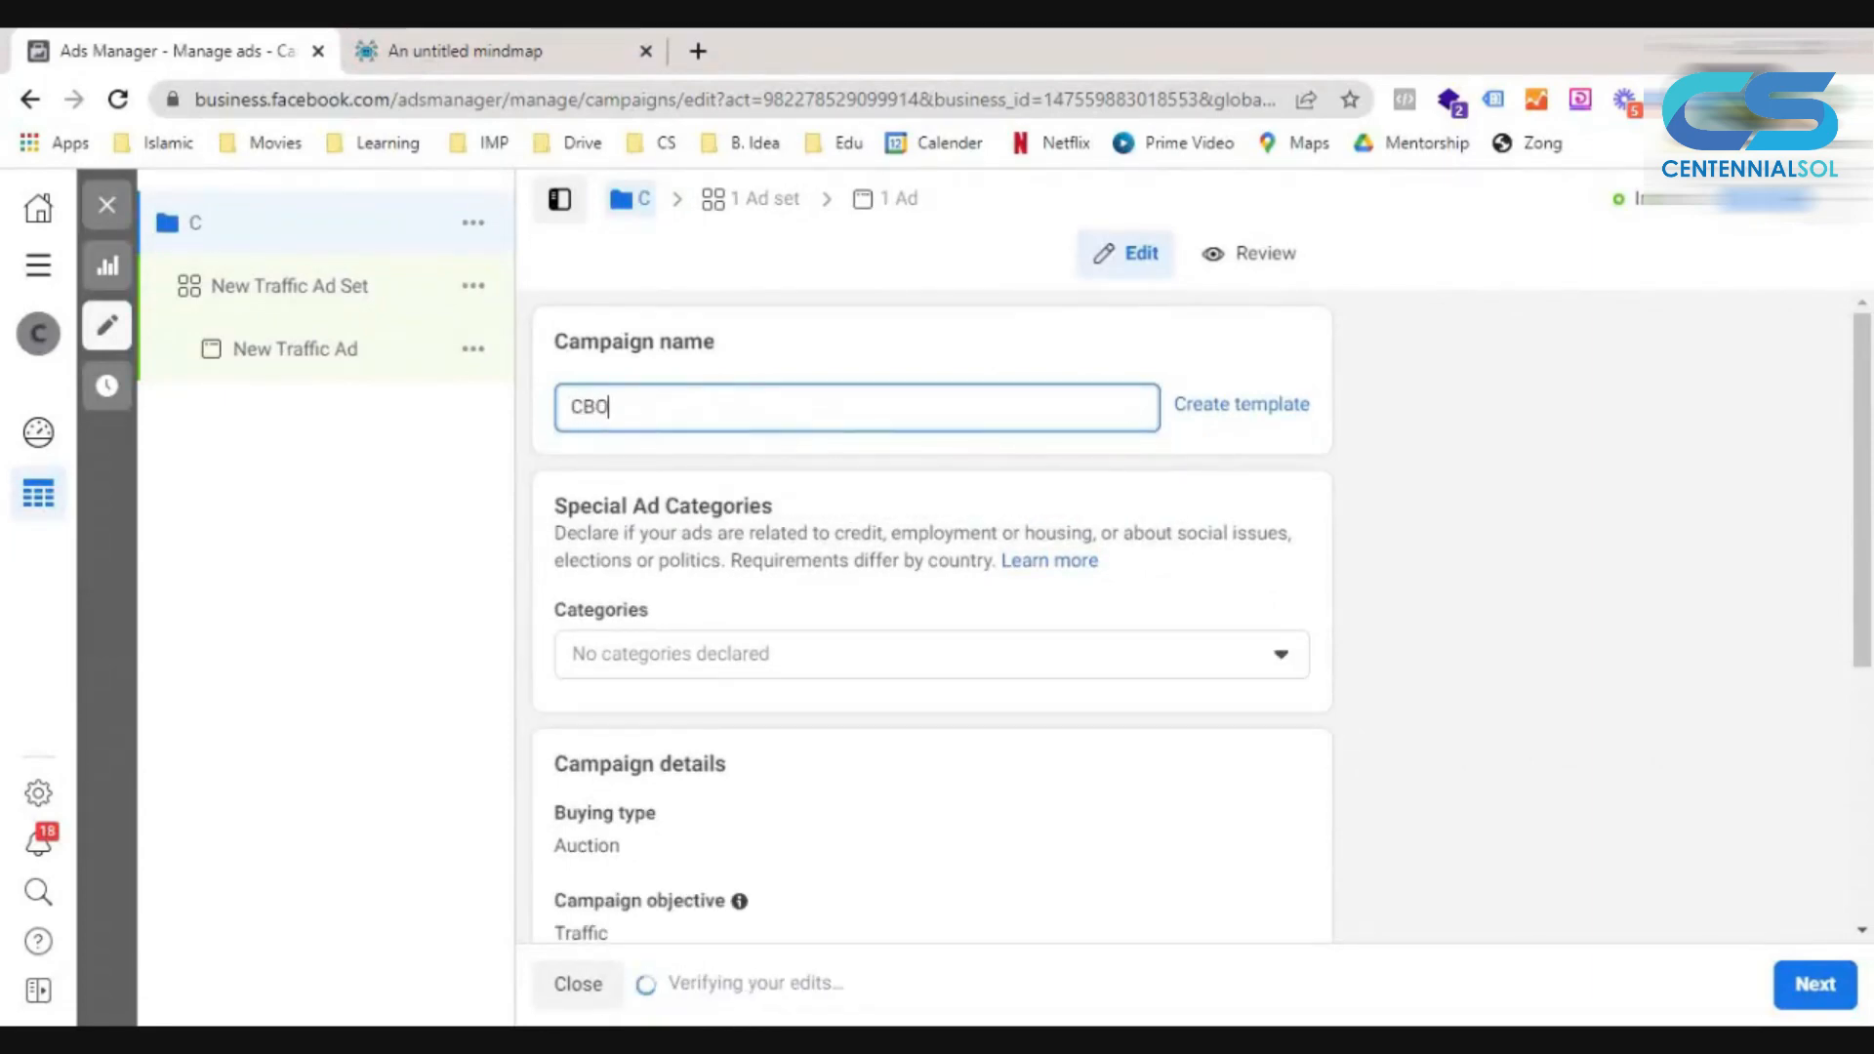
{"action": "left_click", "coordinate": [1488, 623]}
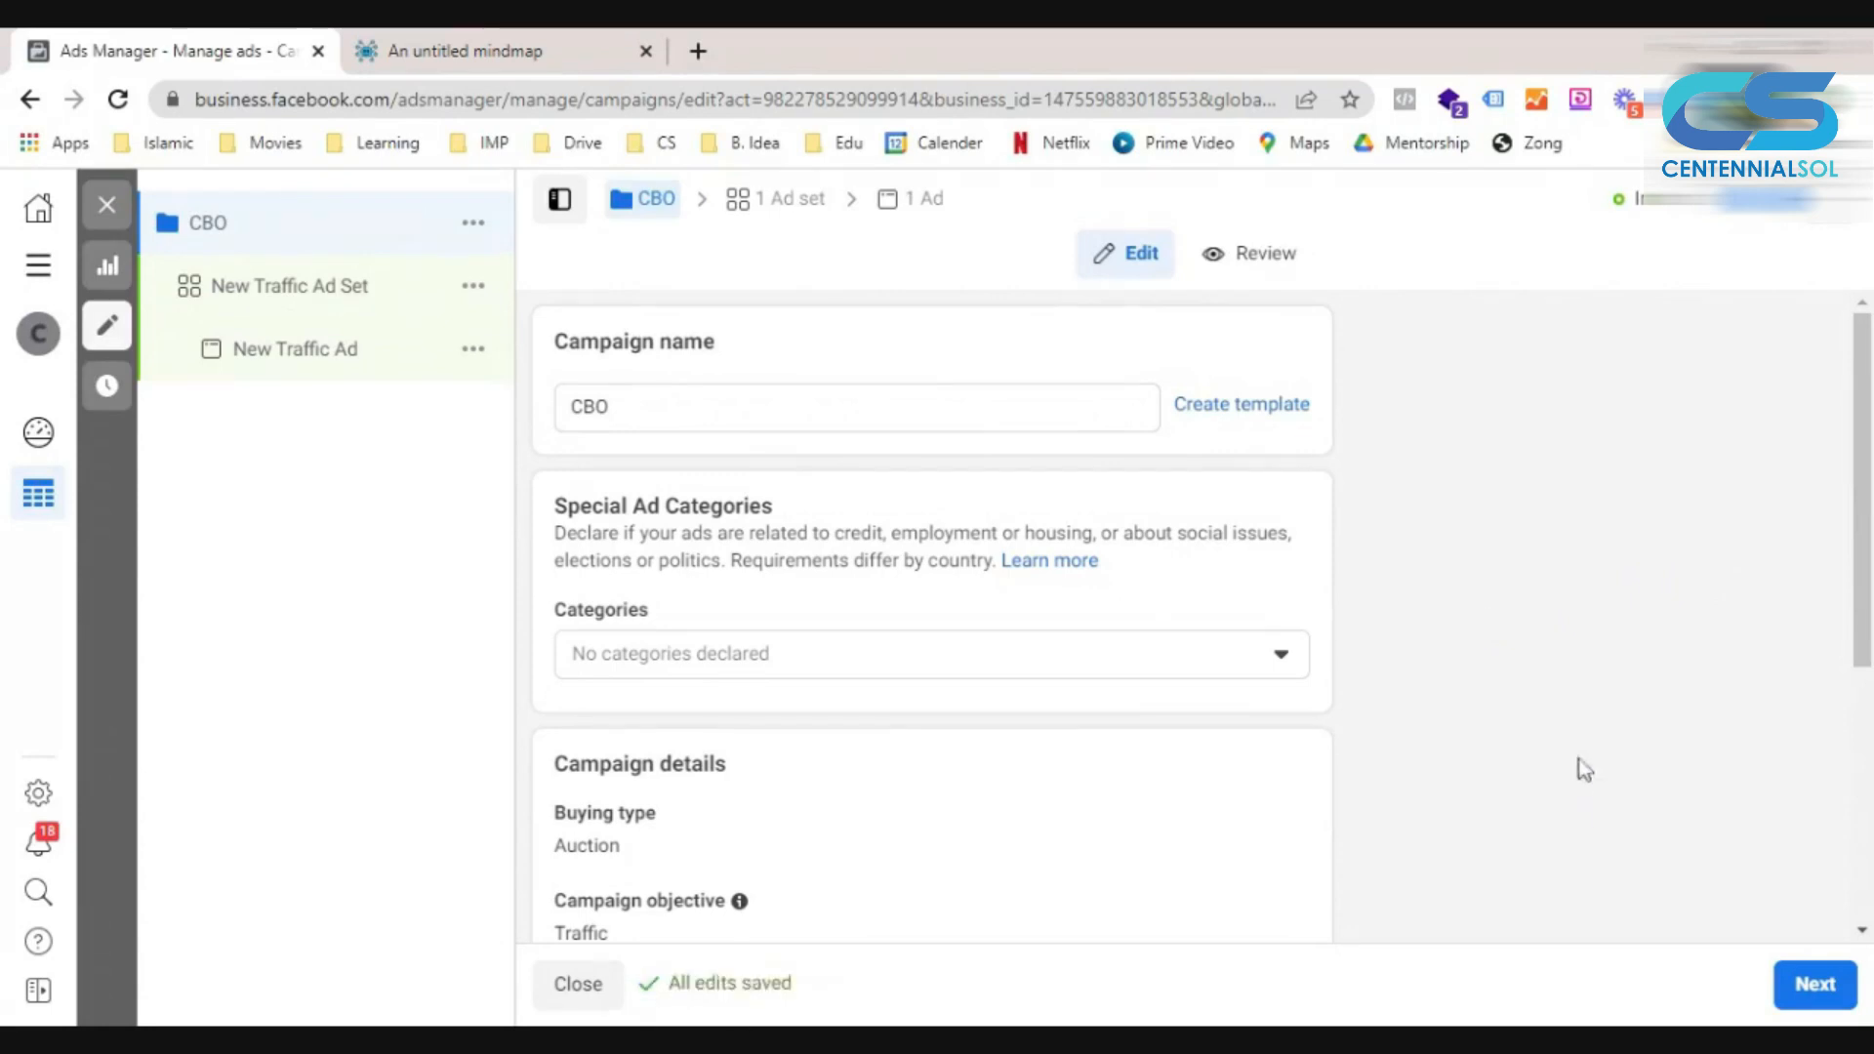
{"action": "left_click", "coordinate": [1827, 997]}
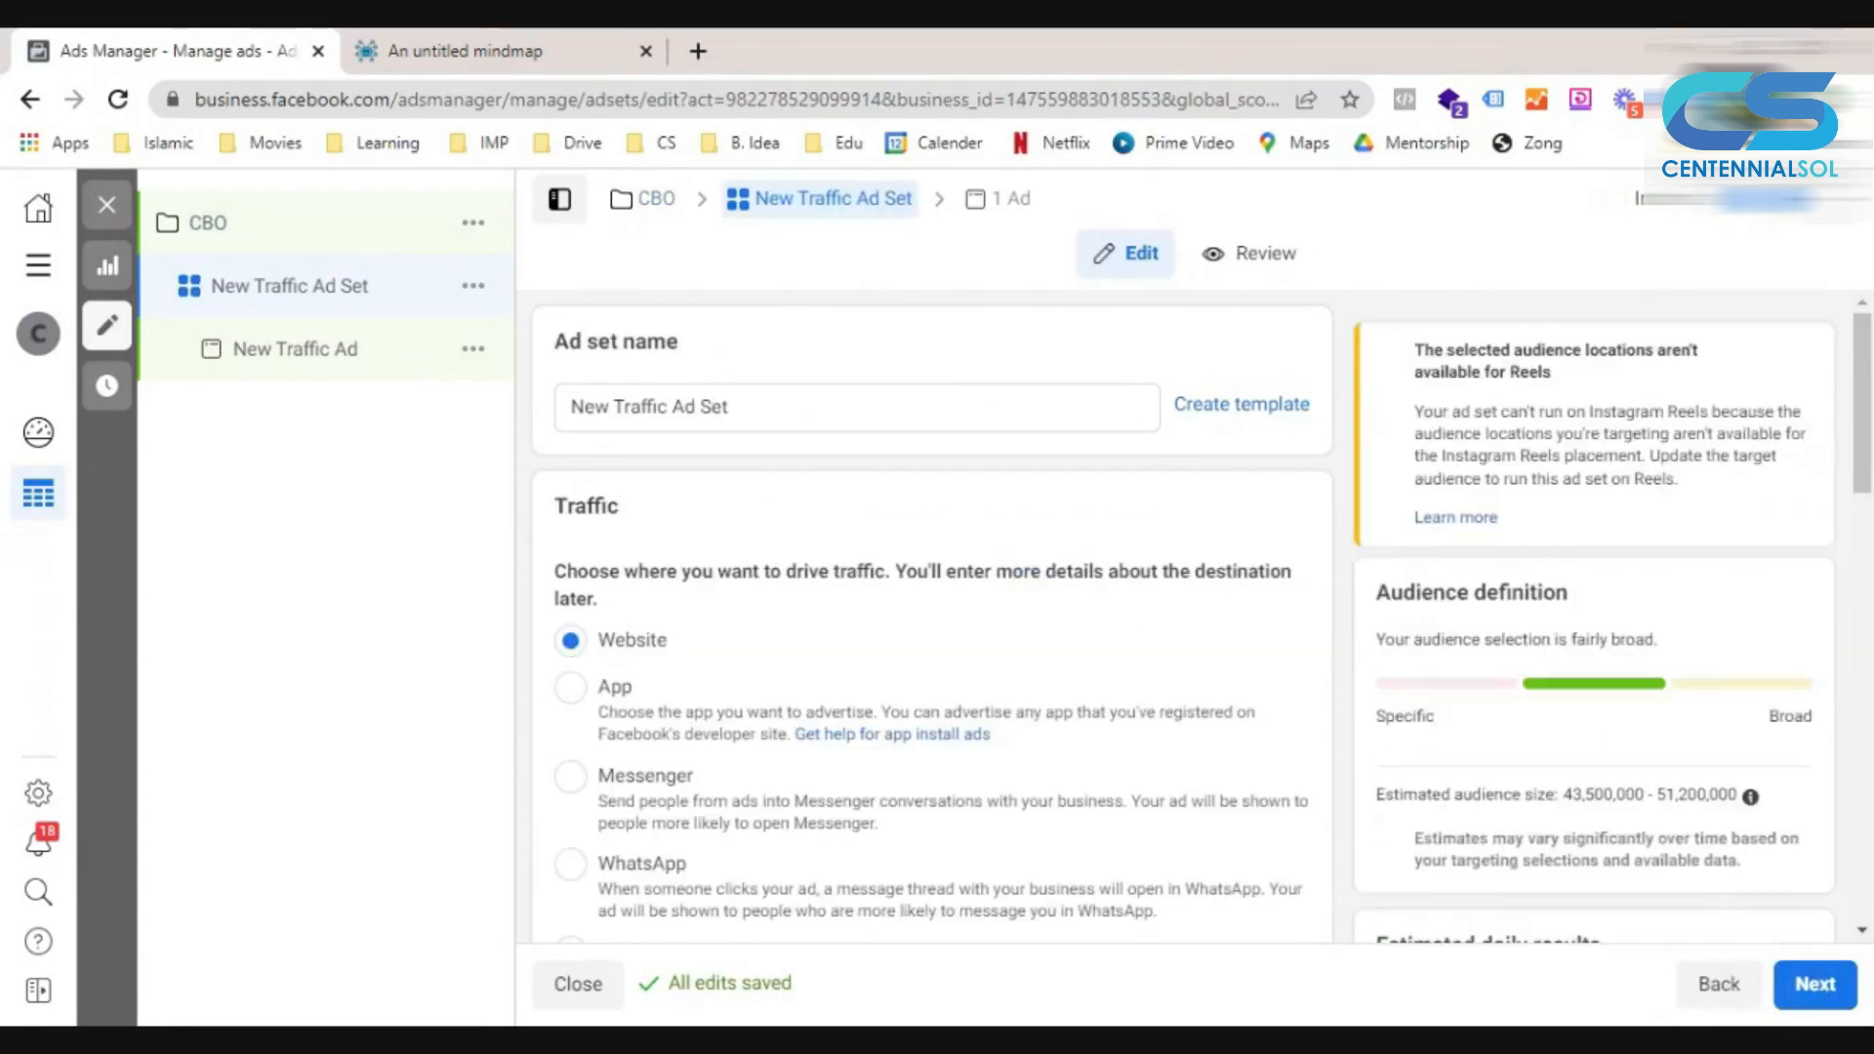
Turn on Campaign Budget Optimization for the CBO campaign with the default daily budget, and continue through its ad set to the ad.
{"action": "left_click", "coordinate": [671, 210]}
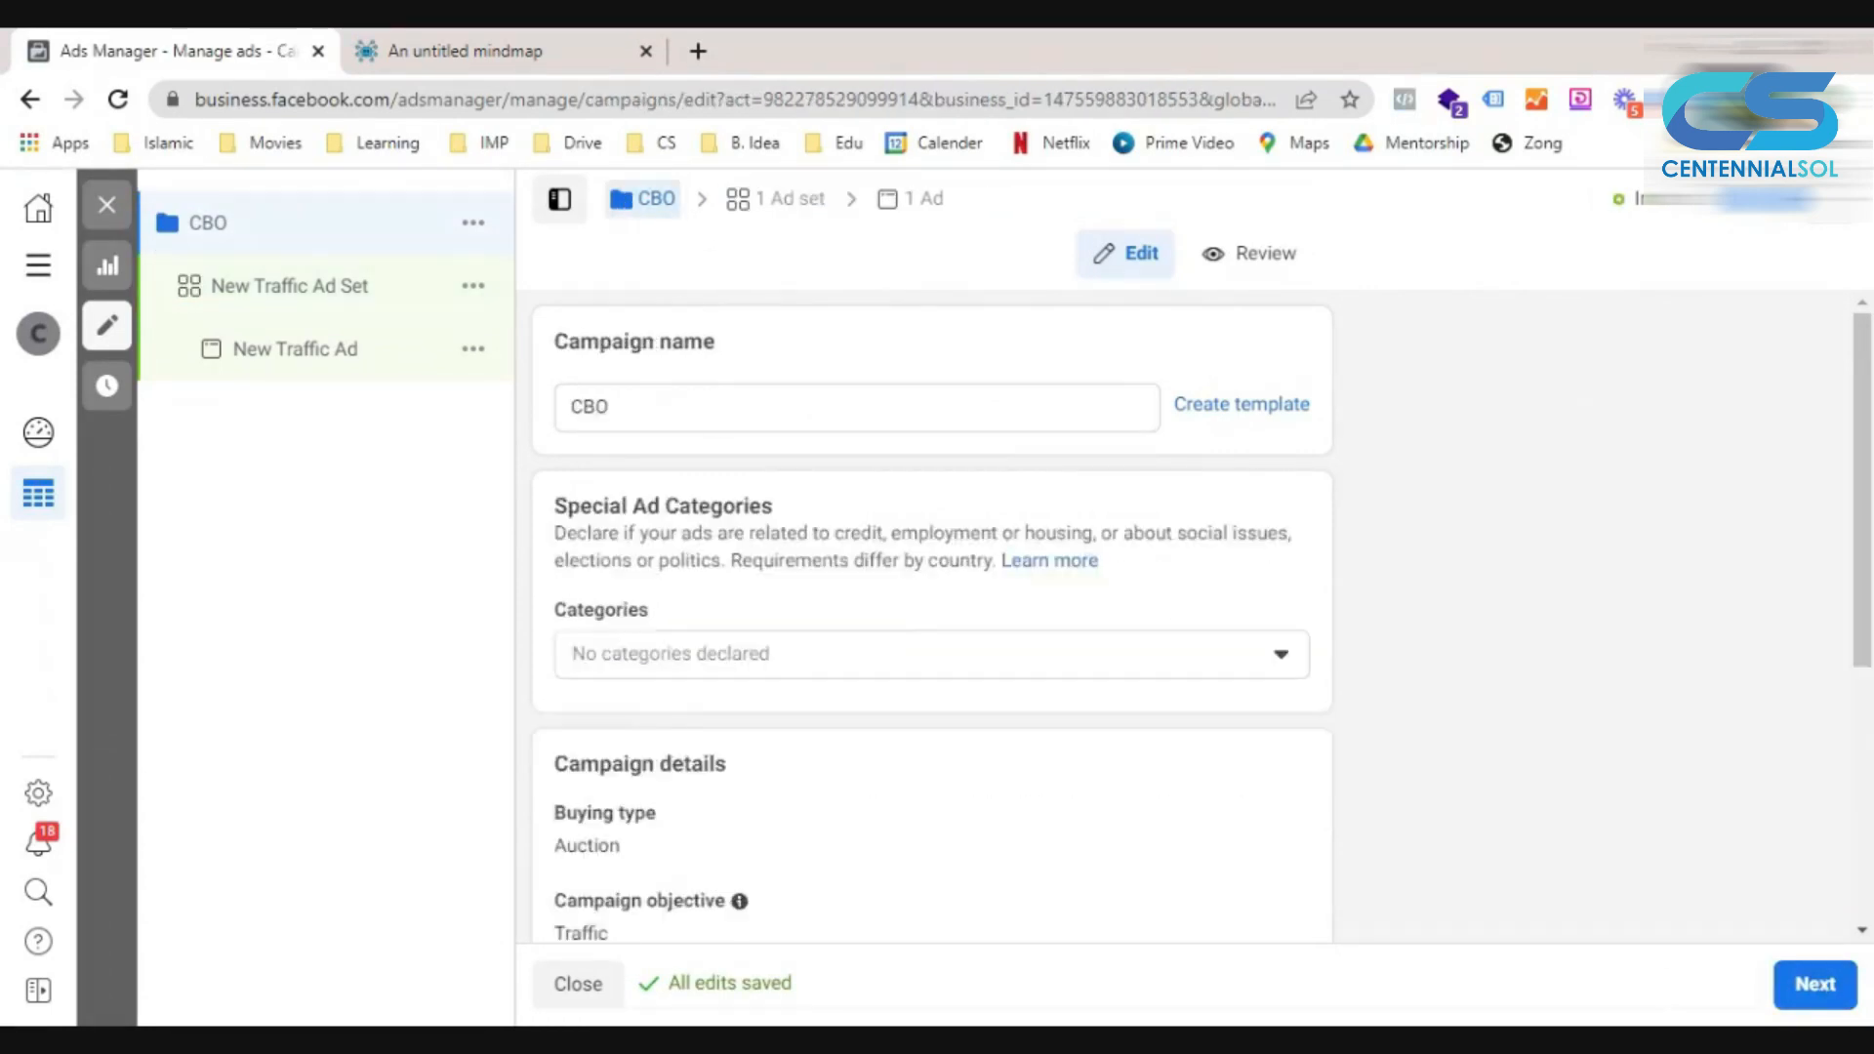
{"action": "scroll", "coordinate": [913, 732], "scroll_direction": "down", "scroll_amount": 6}
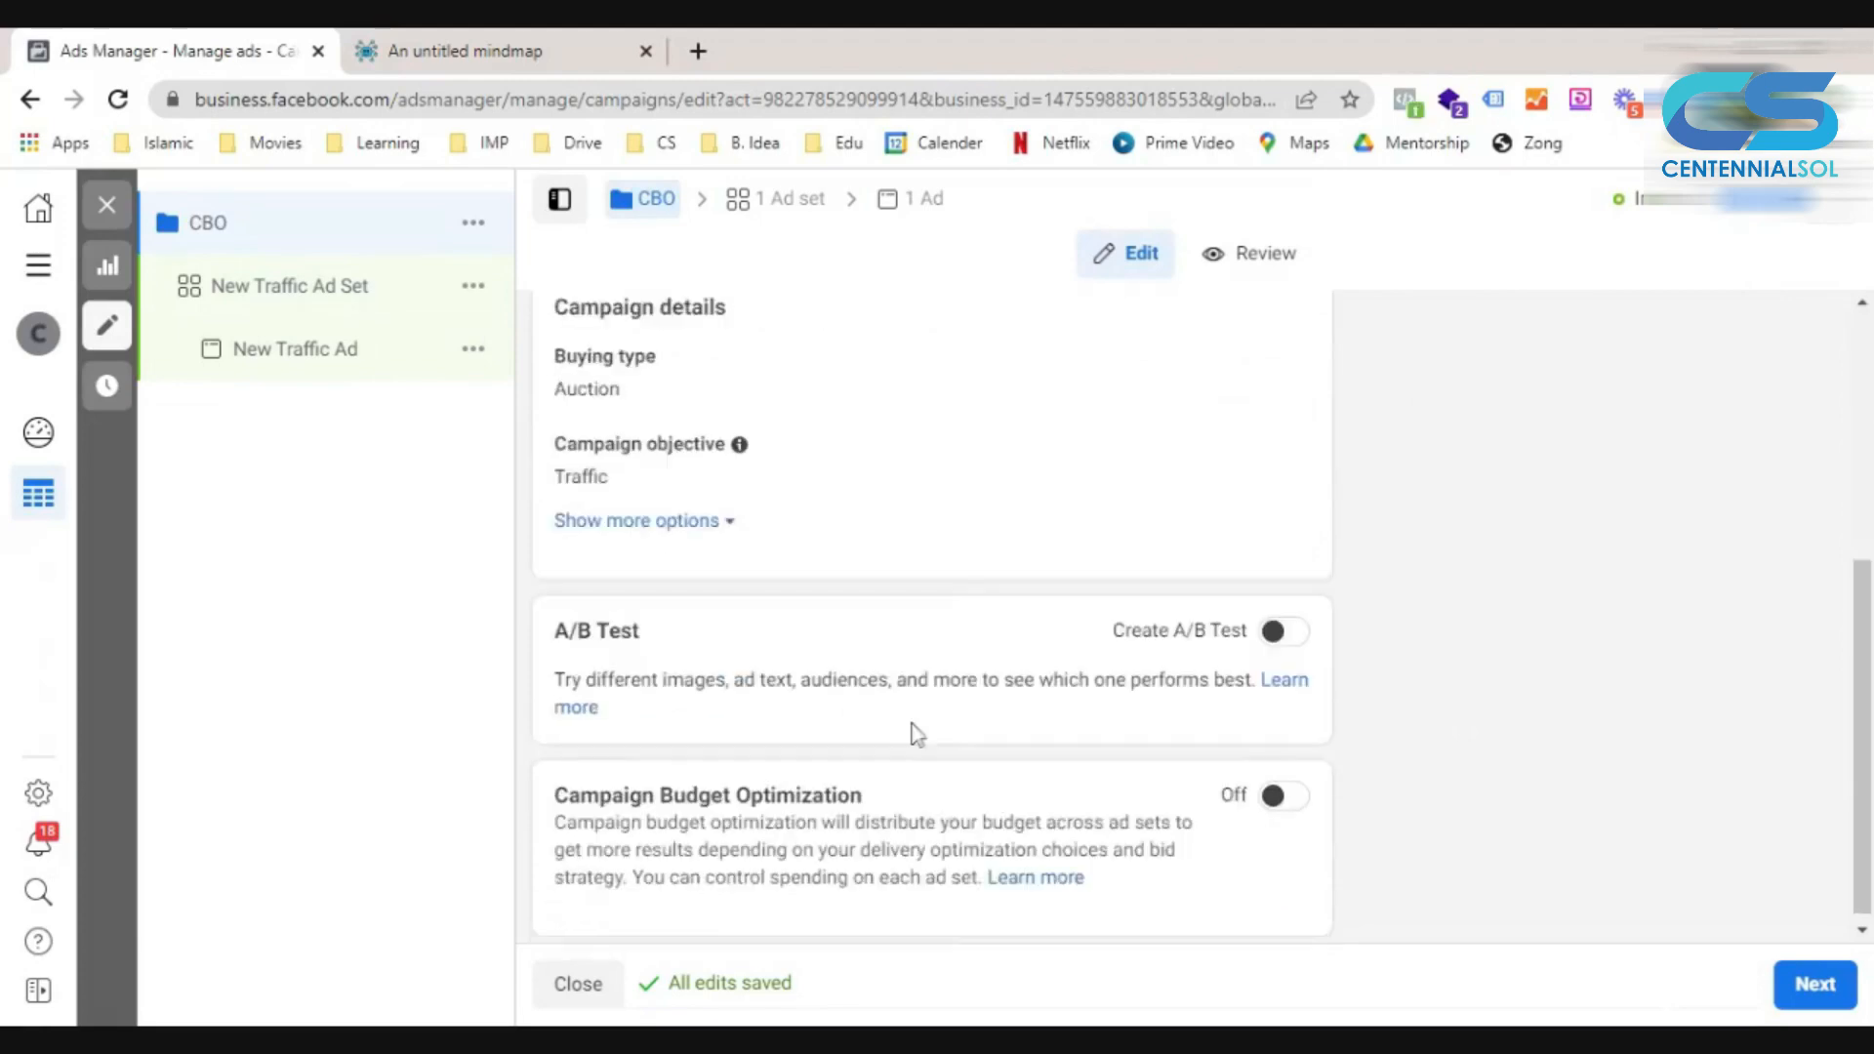
{"action": "left_click", "coordinate": [1288, 792]}
{"action": "scroll", "coordinate": [1357, 715], "scroll_direction": "down", "scroll_amount": 5}
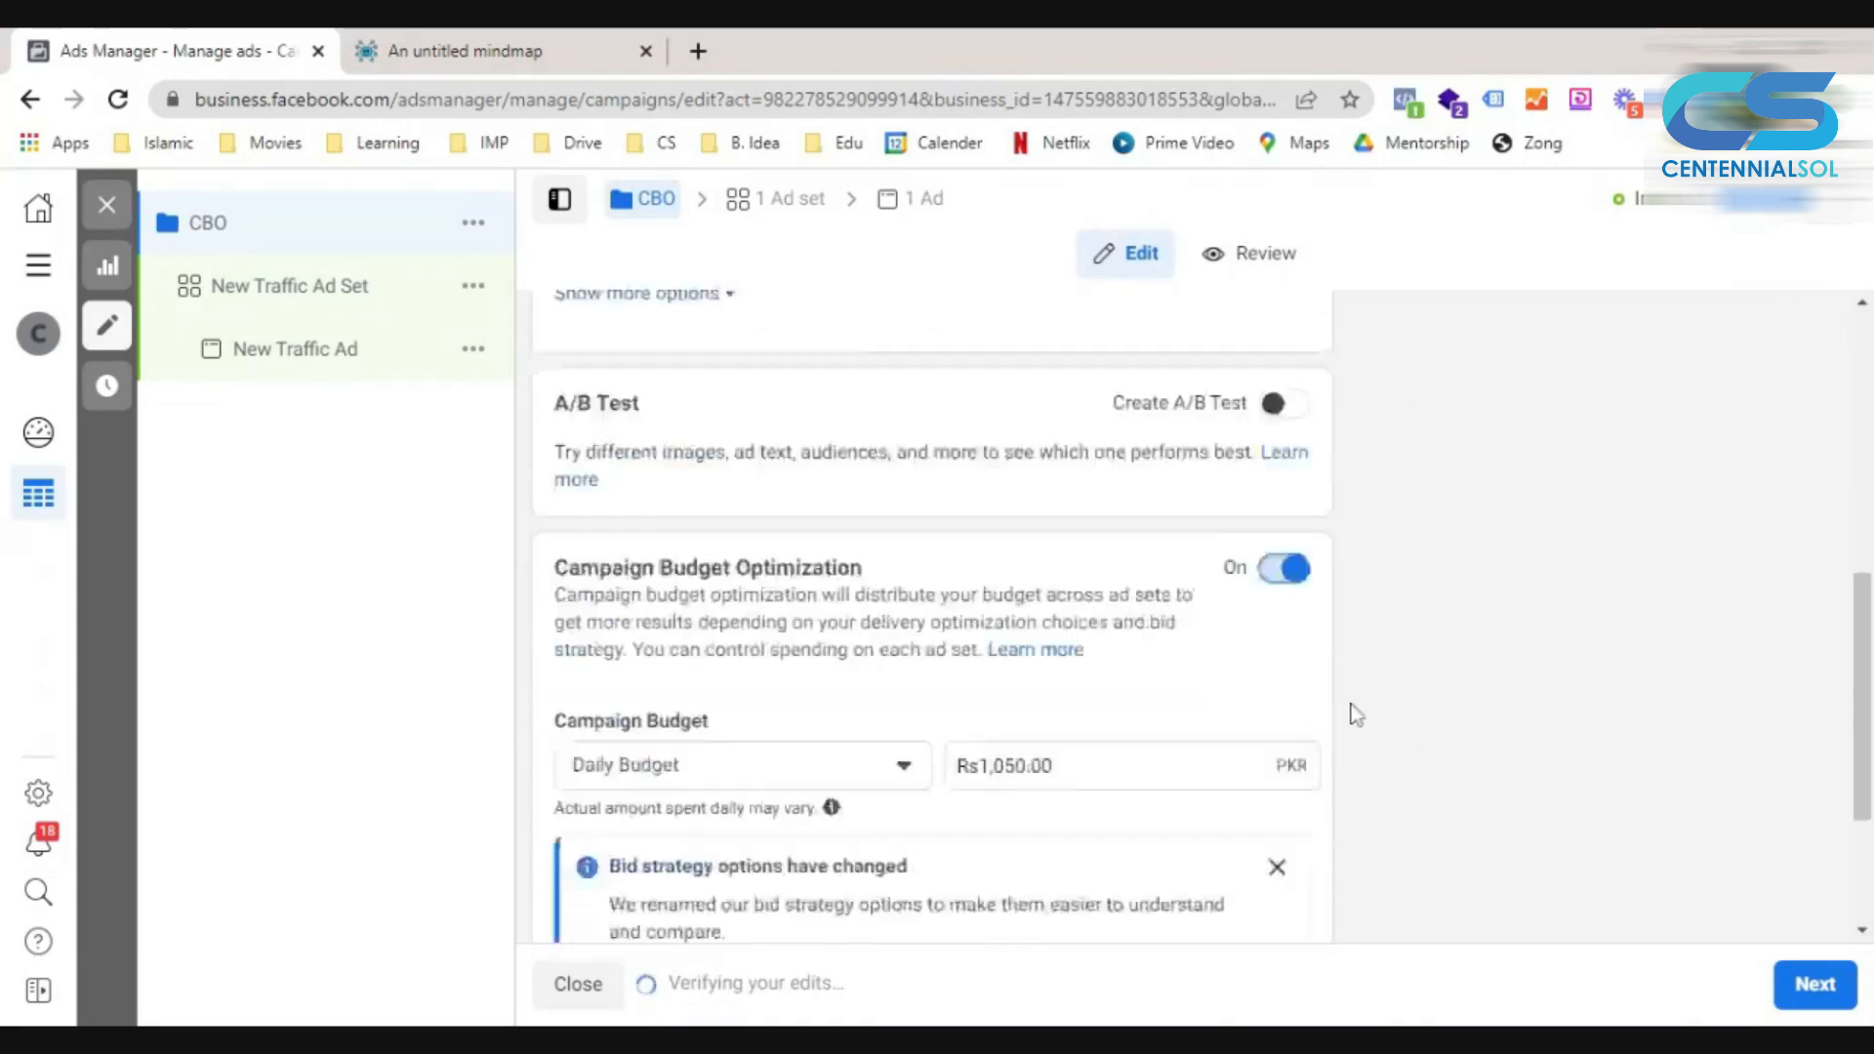
{"action": "left_click", "coordinate": [1840, 984]}
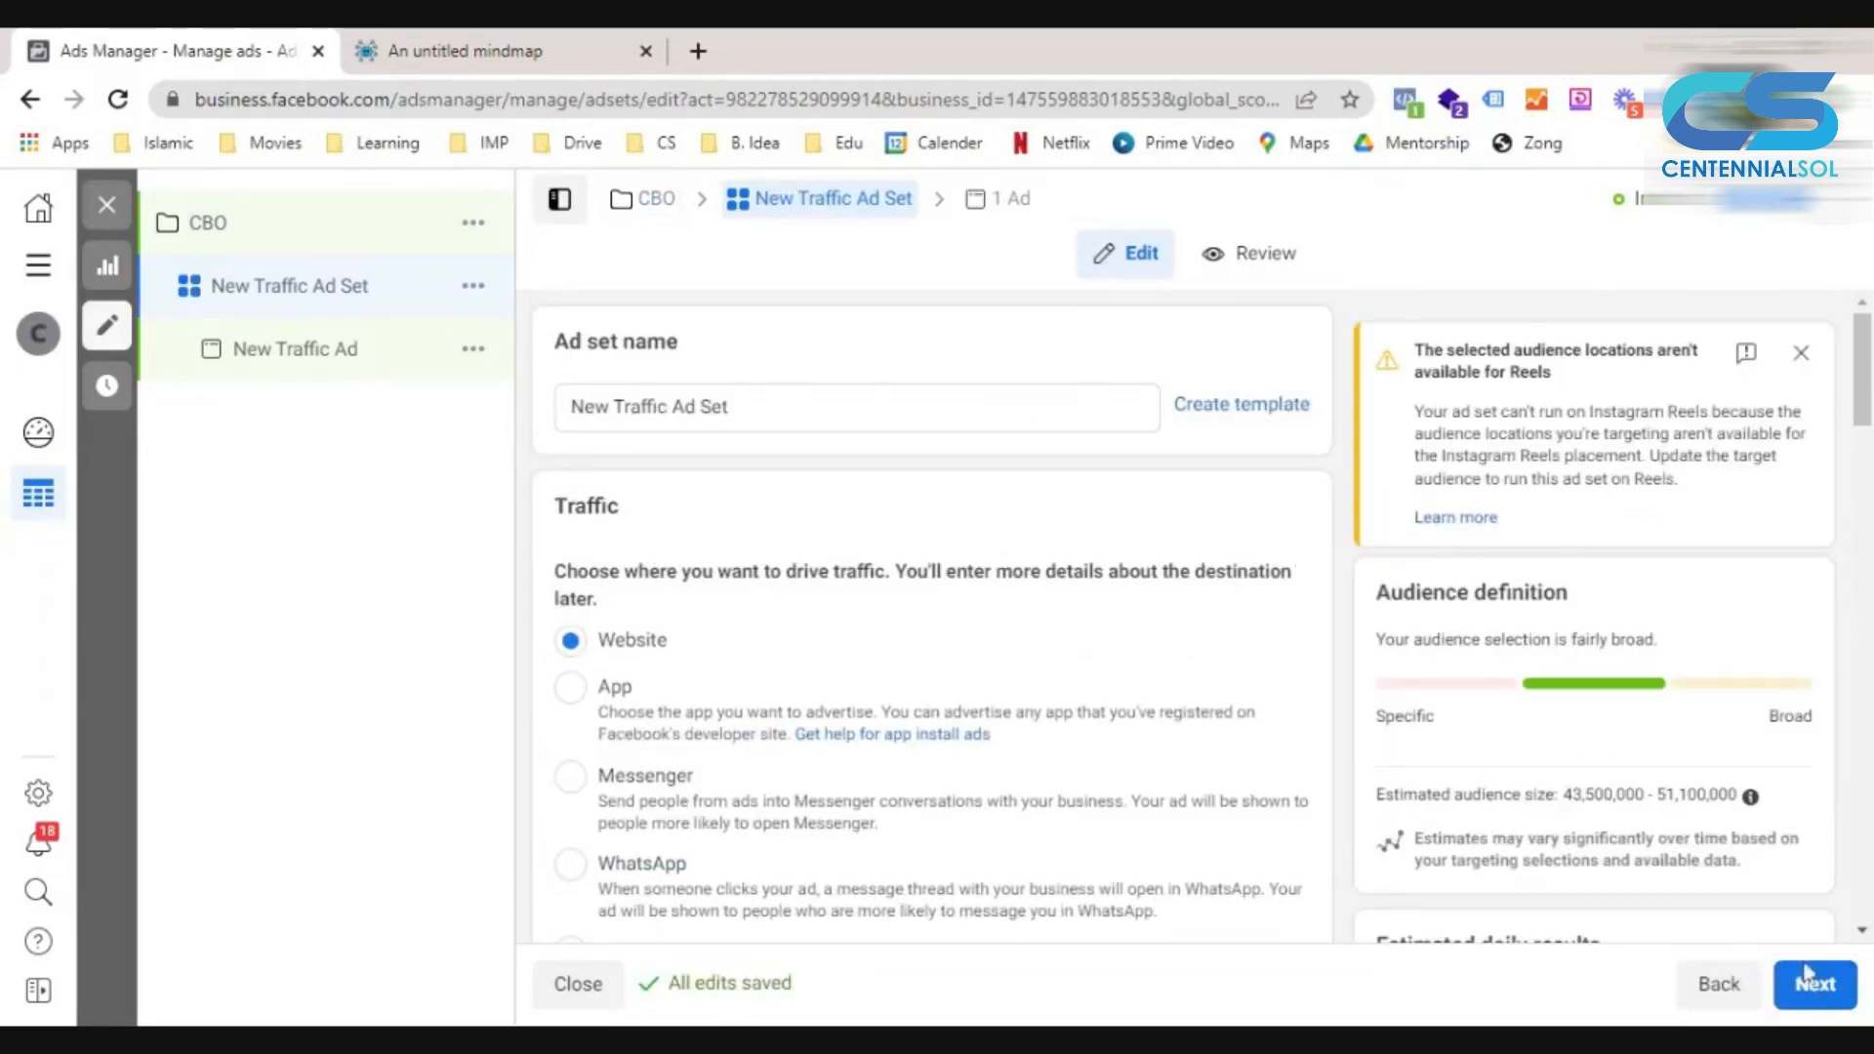
{"action": "left_click", "coordinate": [1806, 979]}
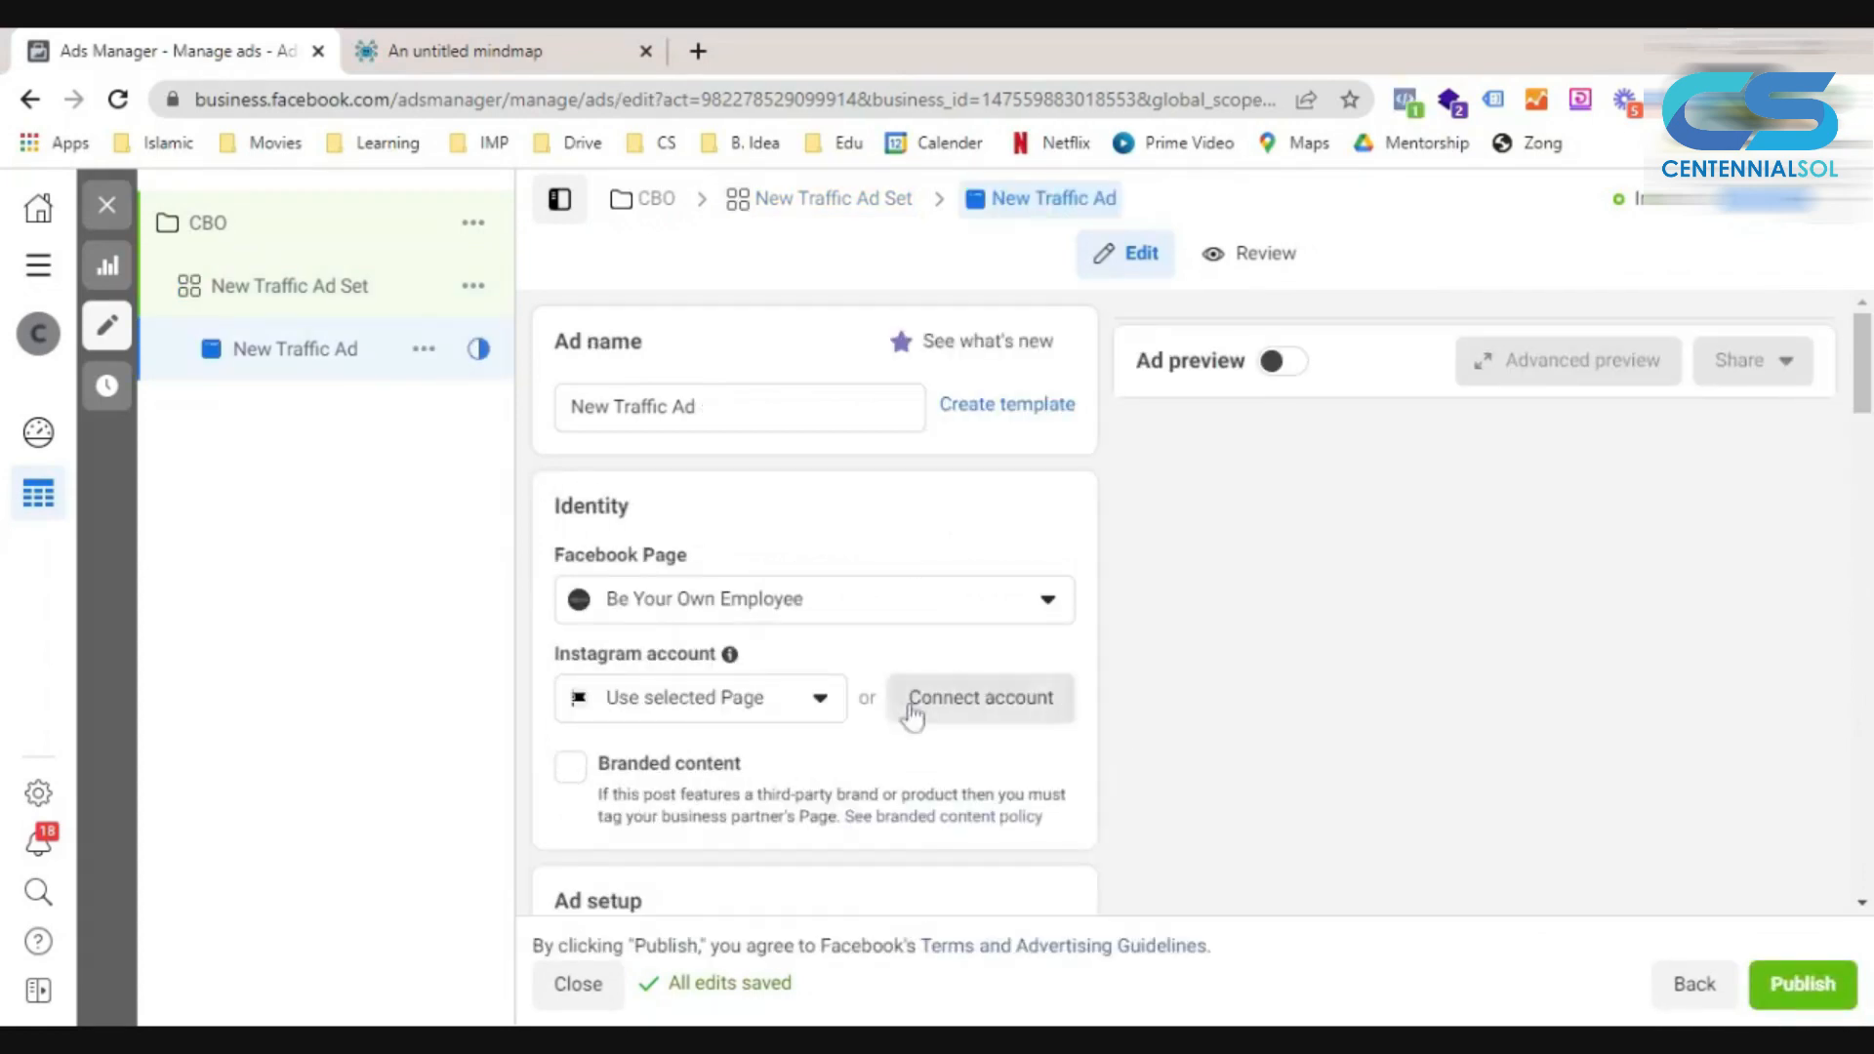
Add the Cyber Monday account image to the CBO campaign's ad with original crops and enhancements allowed, and close the editor.
{"action": "scroll", "coordinate": [912, 711], "scroll_direction": "down", "scroll_amount": 15}
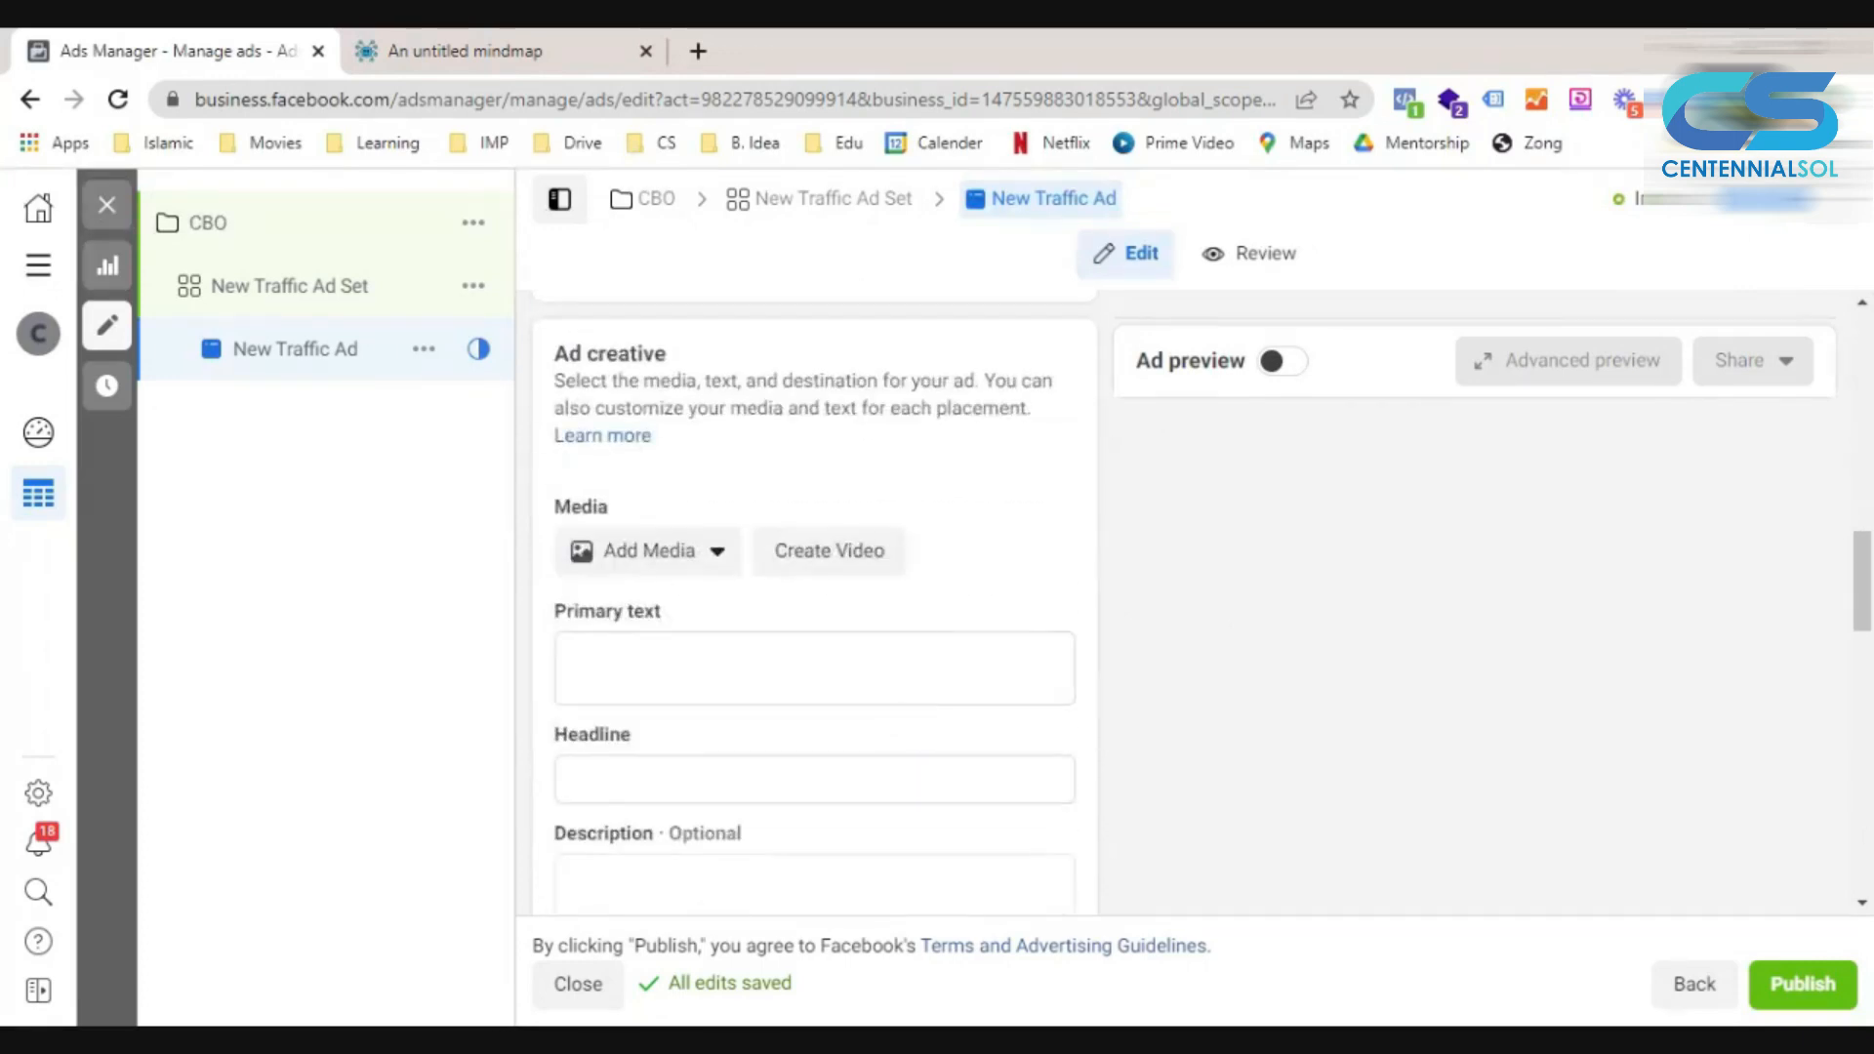
{"action": "left_click", "coordinate": [694, 554]}
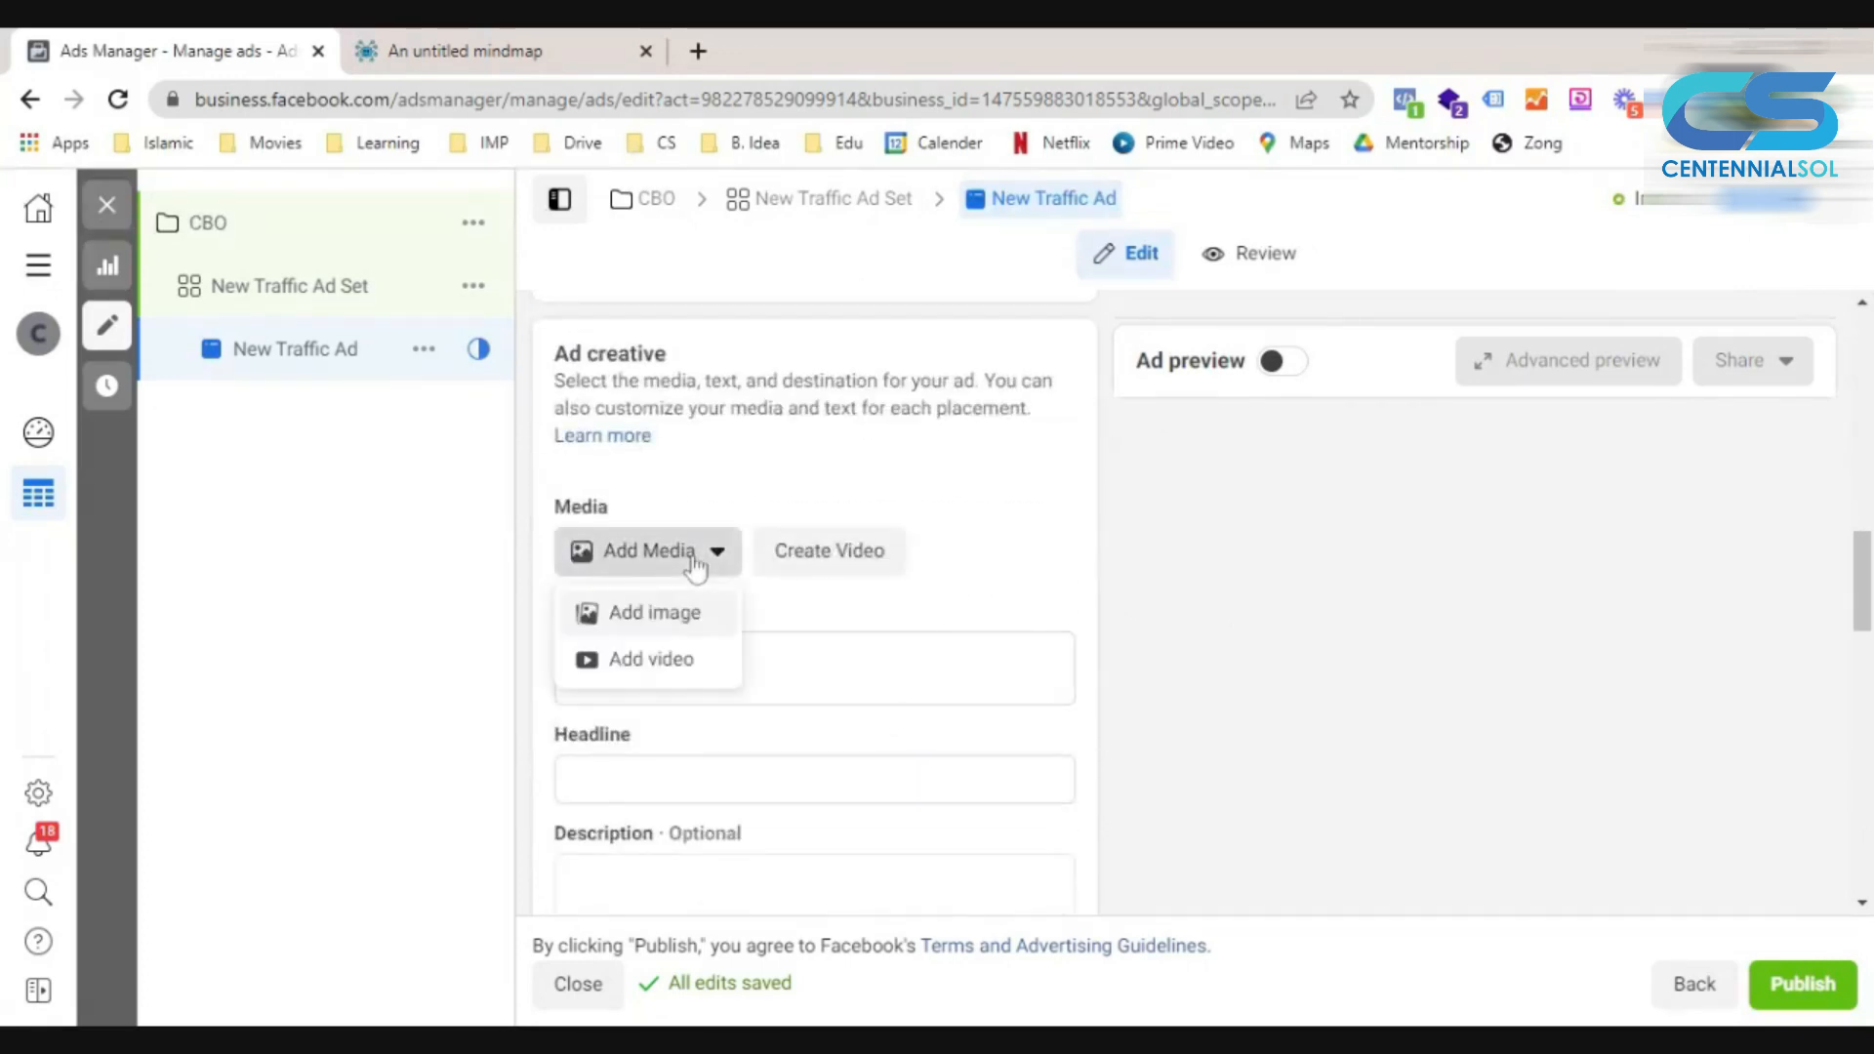
{"action": "left_click", "coordinate": [681, 617]}
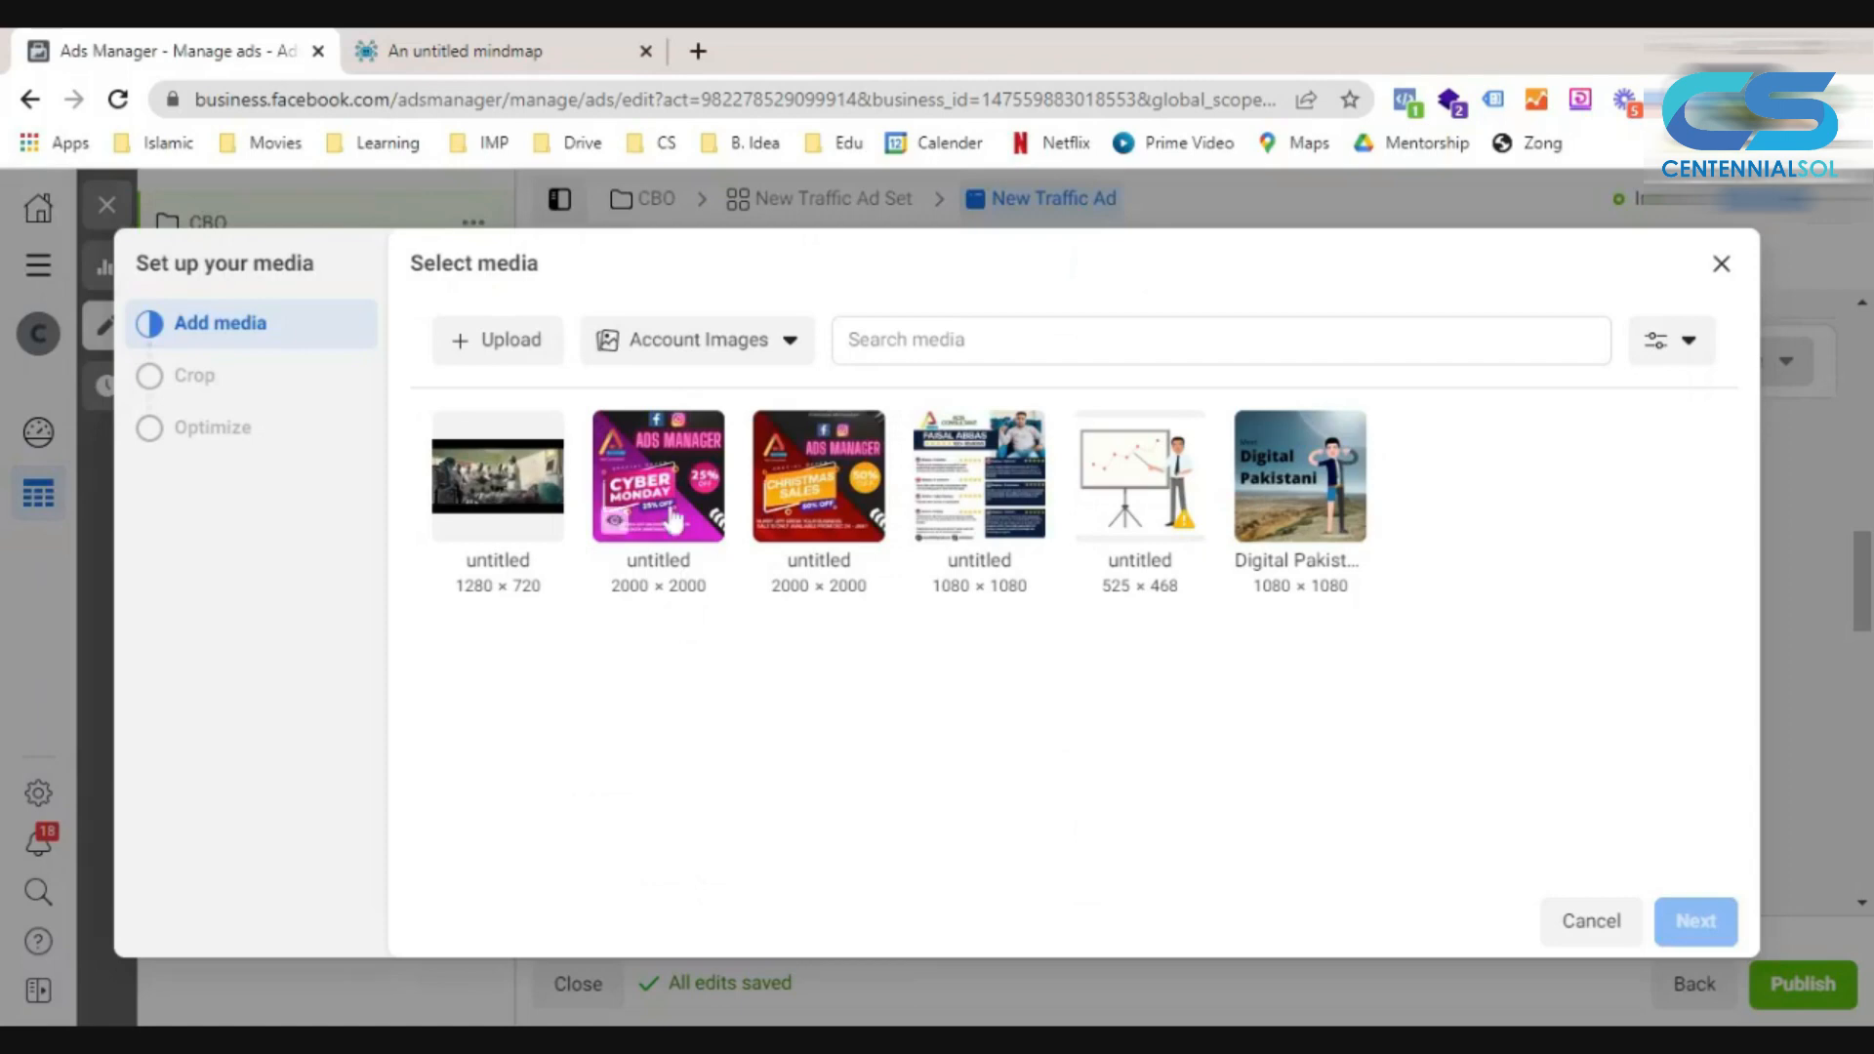
{"action": "left_click", "coordinate": [613, 519]}
{"action": "left_click", "coordinate": [1708, 913]}
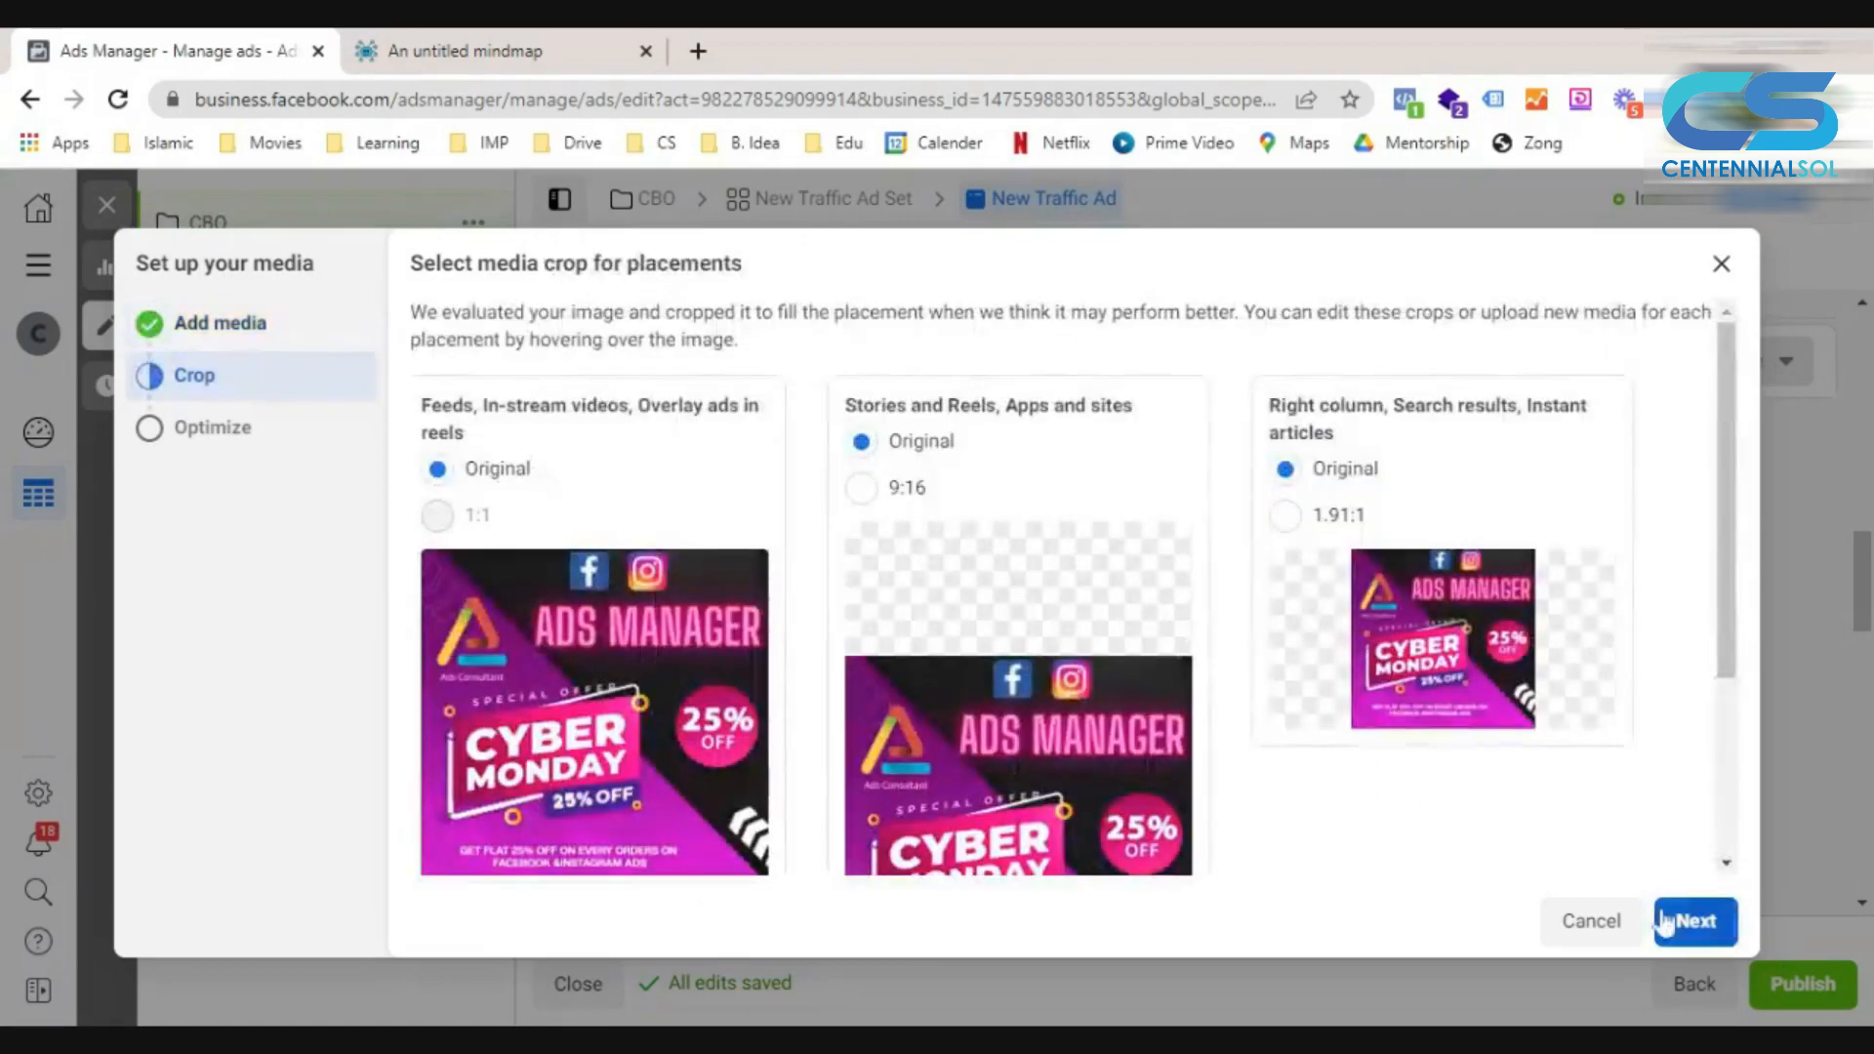
{"action": "left_click", "coordinate": [1685, 915]}
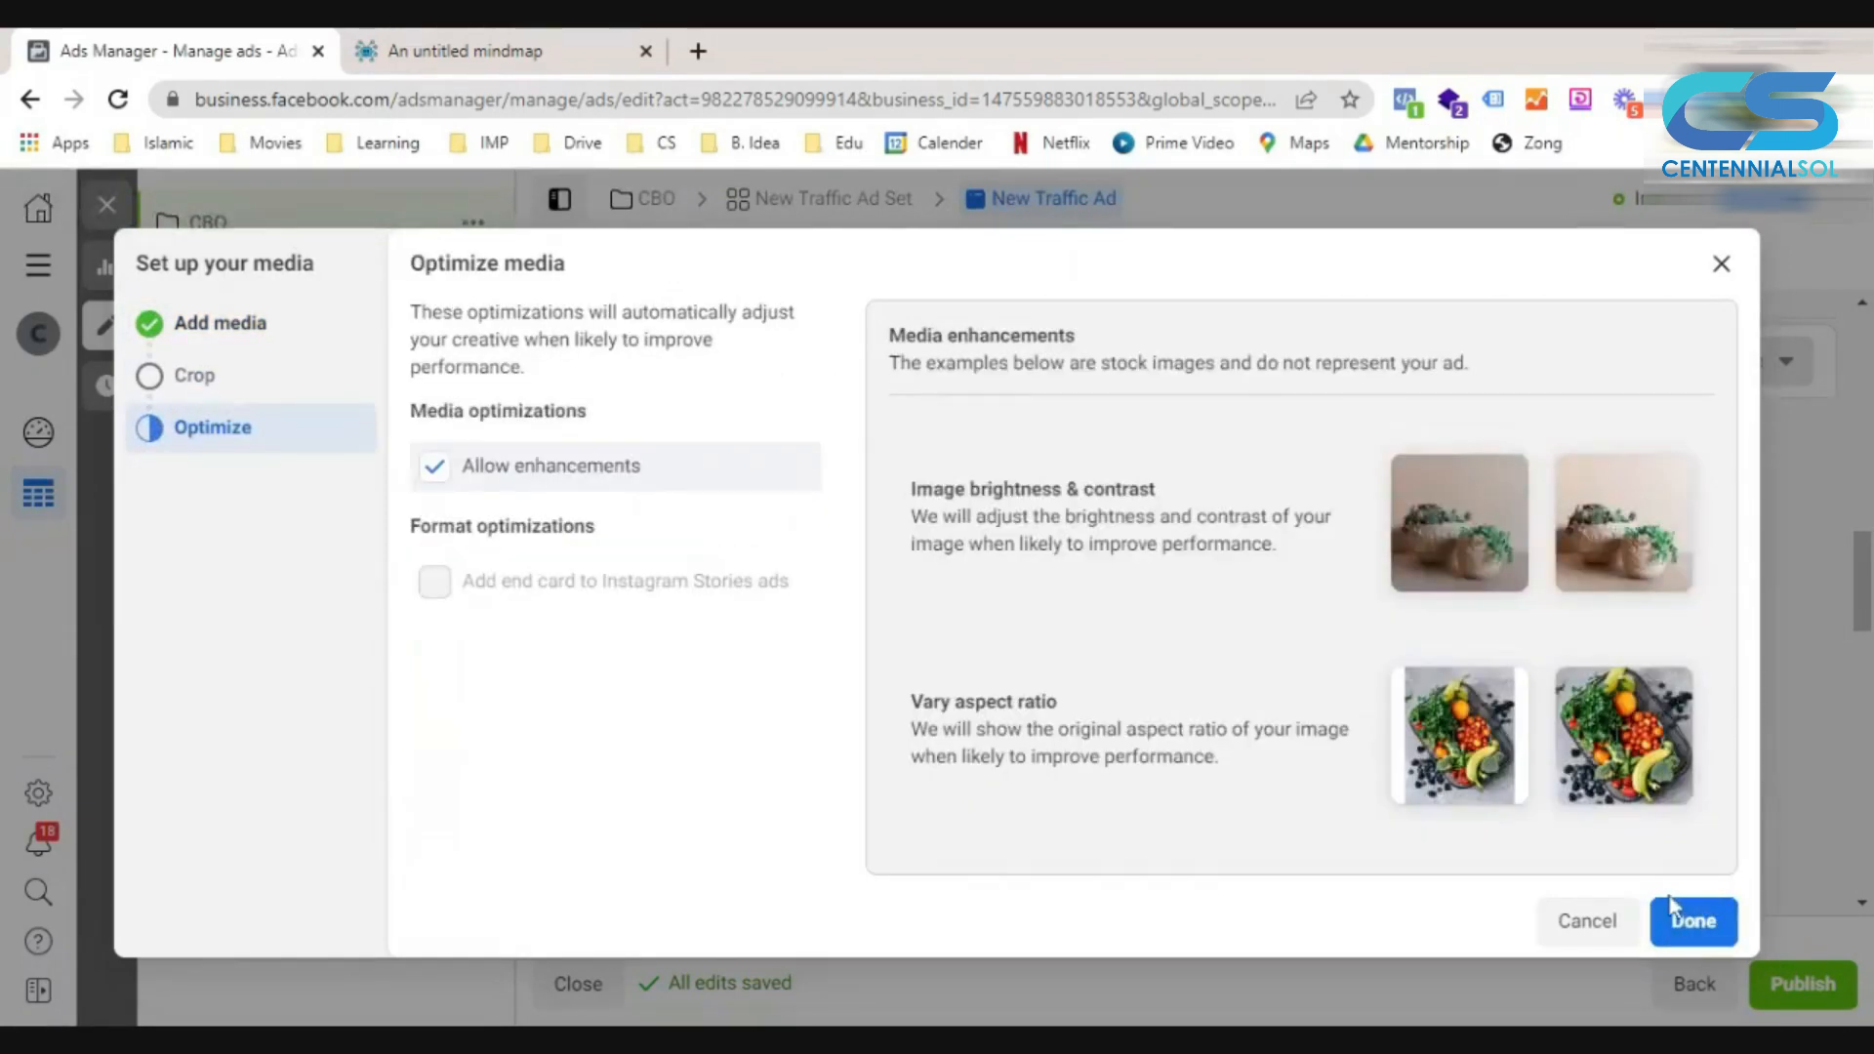
{"action": "left_click", "coordinate": [1673, 912]}
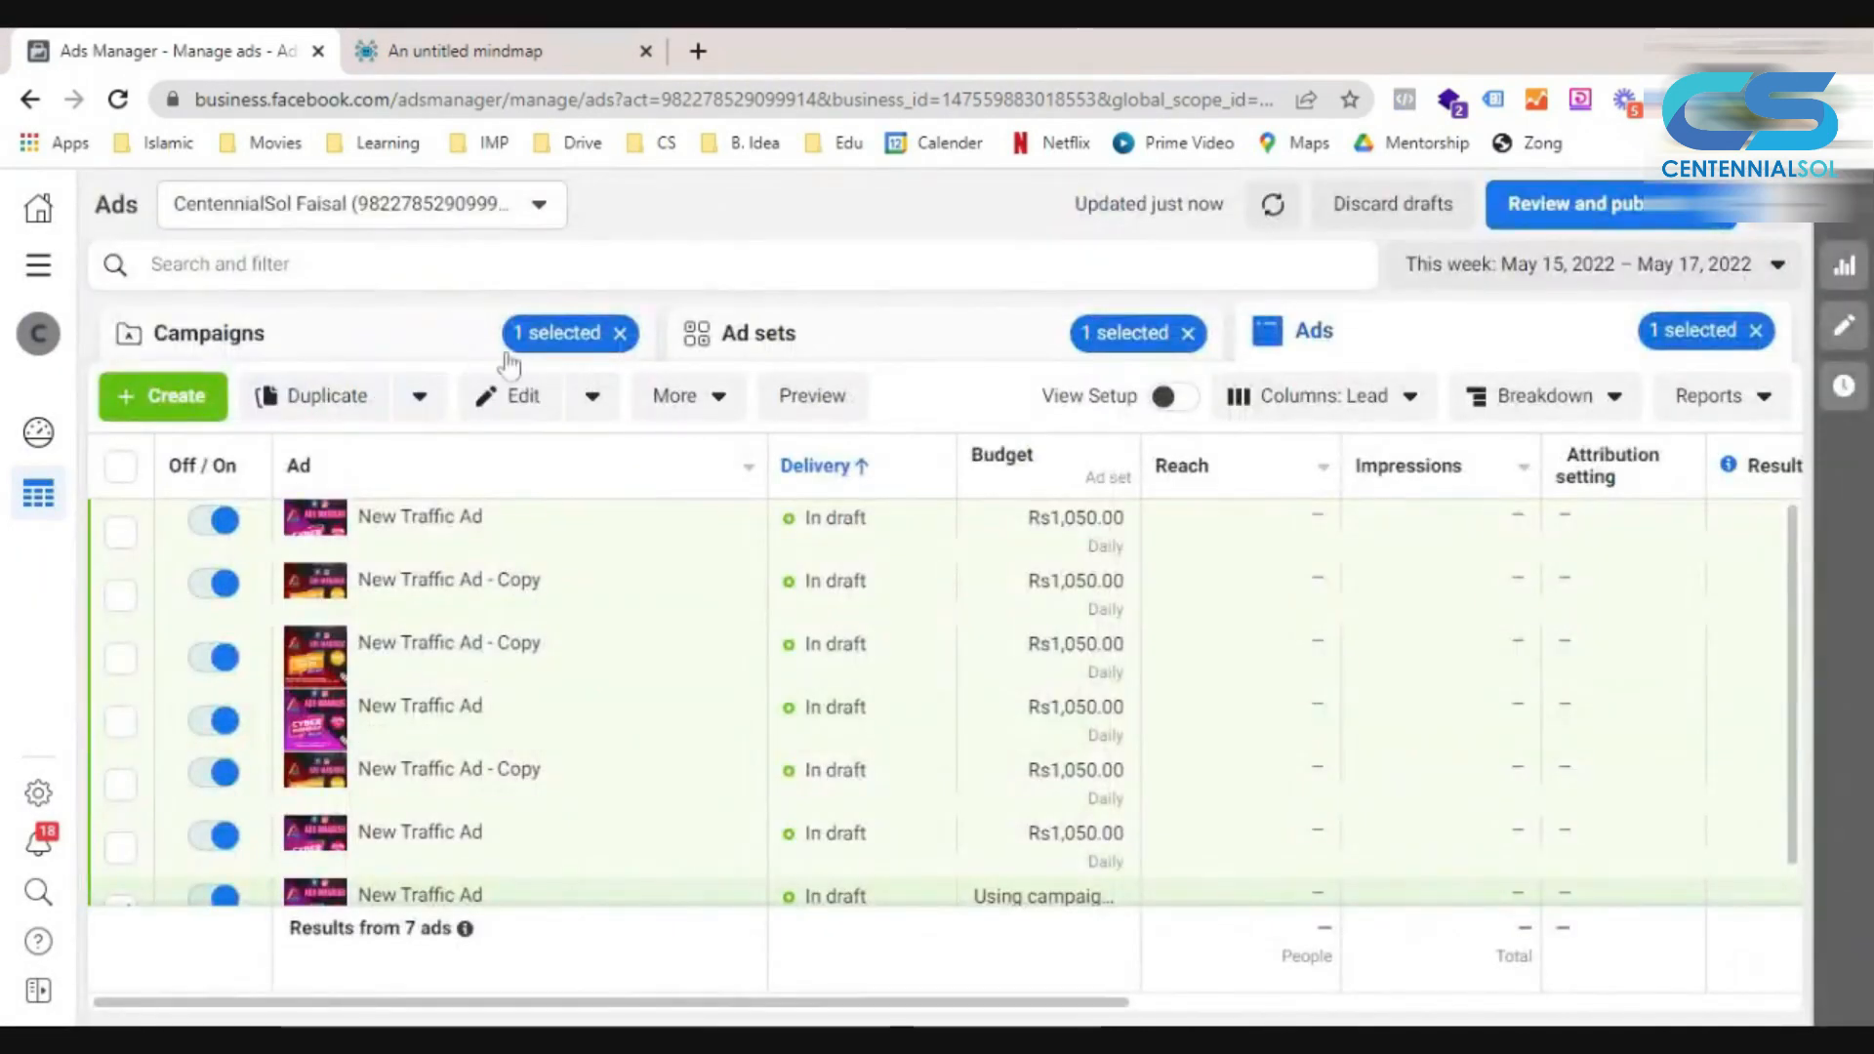
Duplicate the CBO campaign's New Traffic Ad once within its original campaign, keeping existing reactions, comments and shares shown.
{"action": "left_click", "coordinate": [390, 324]}
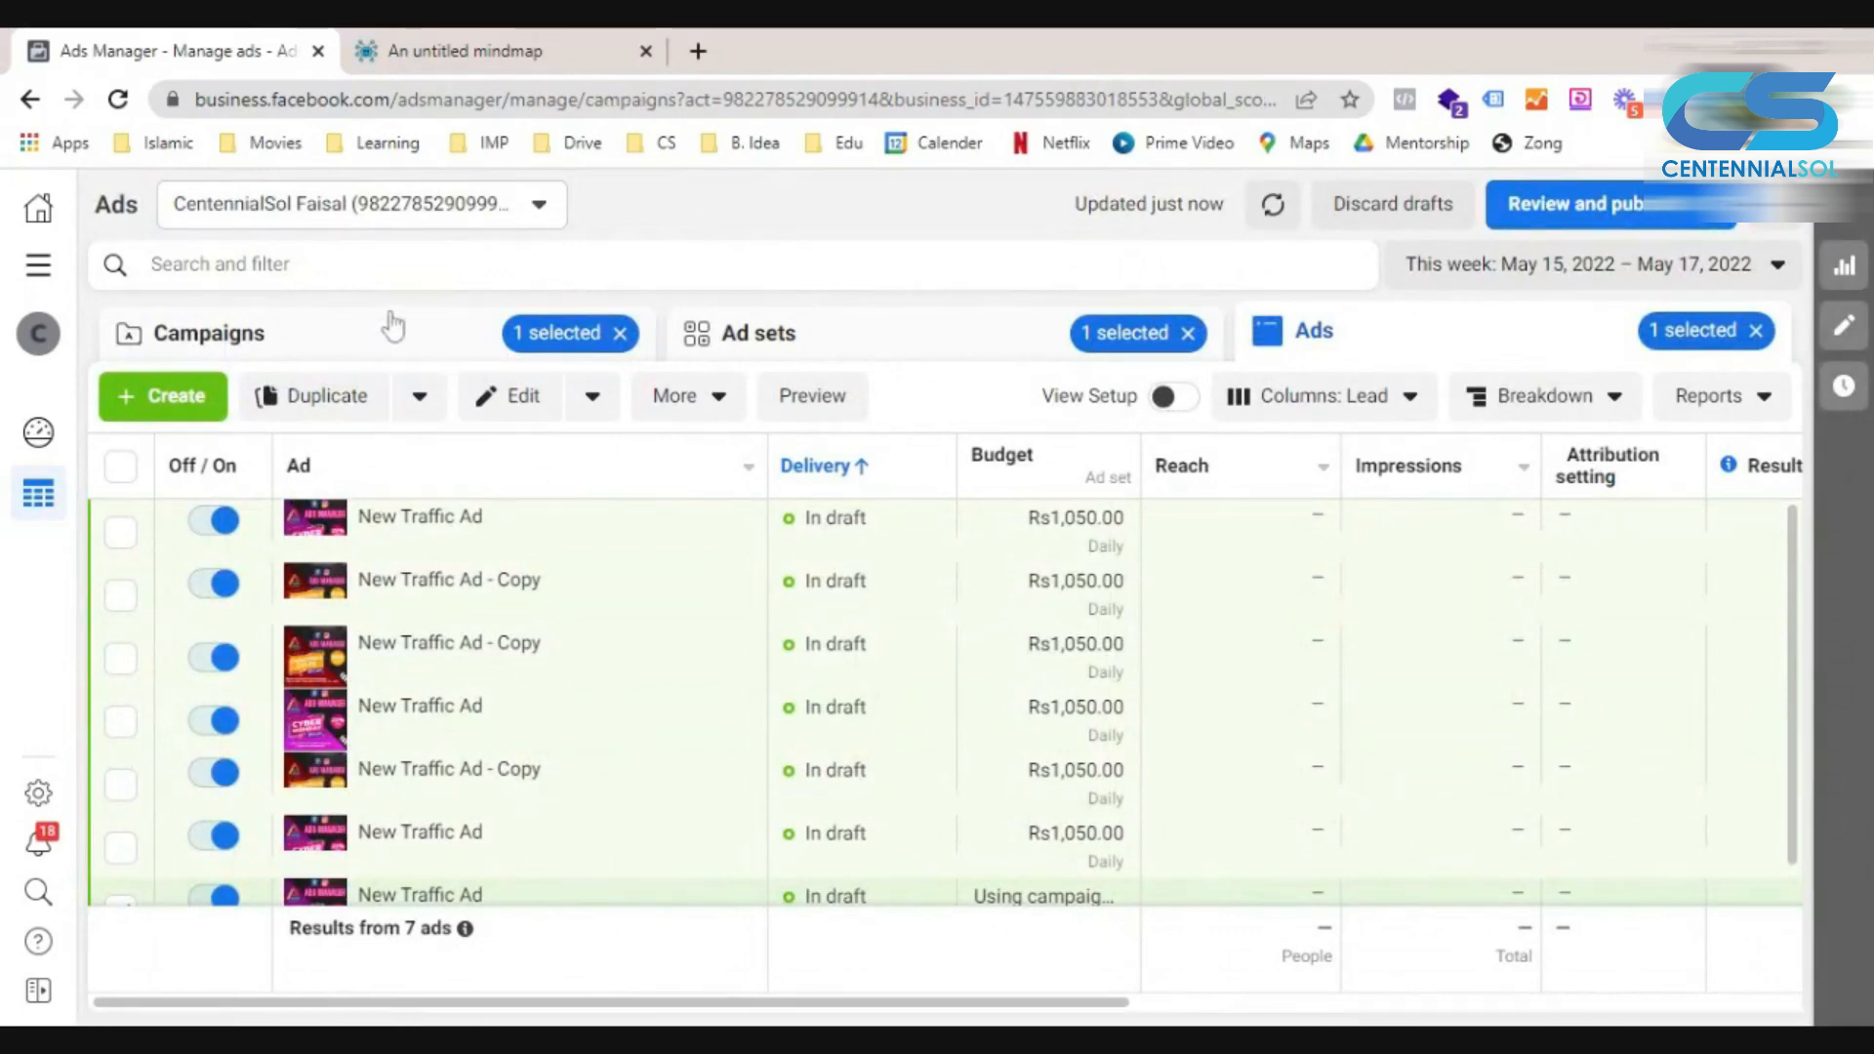
{"action": "left_click", "coordinate": [922, 352]}
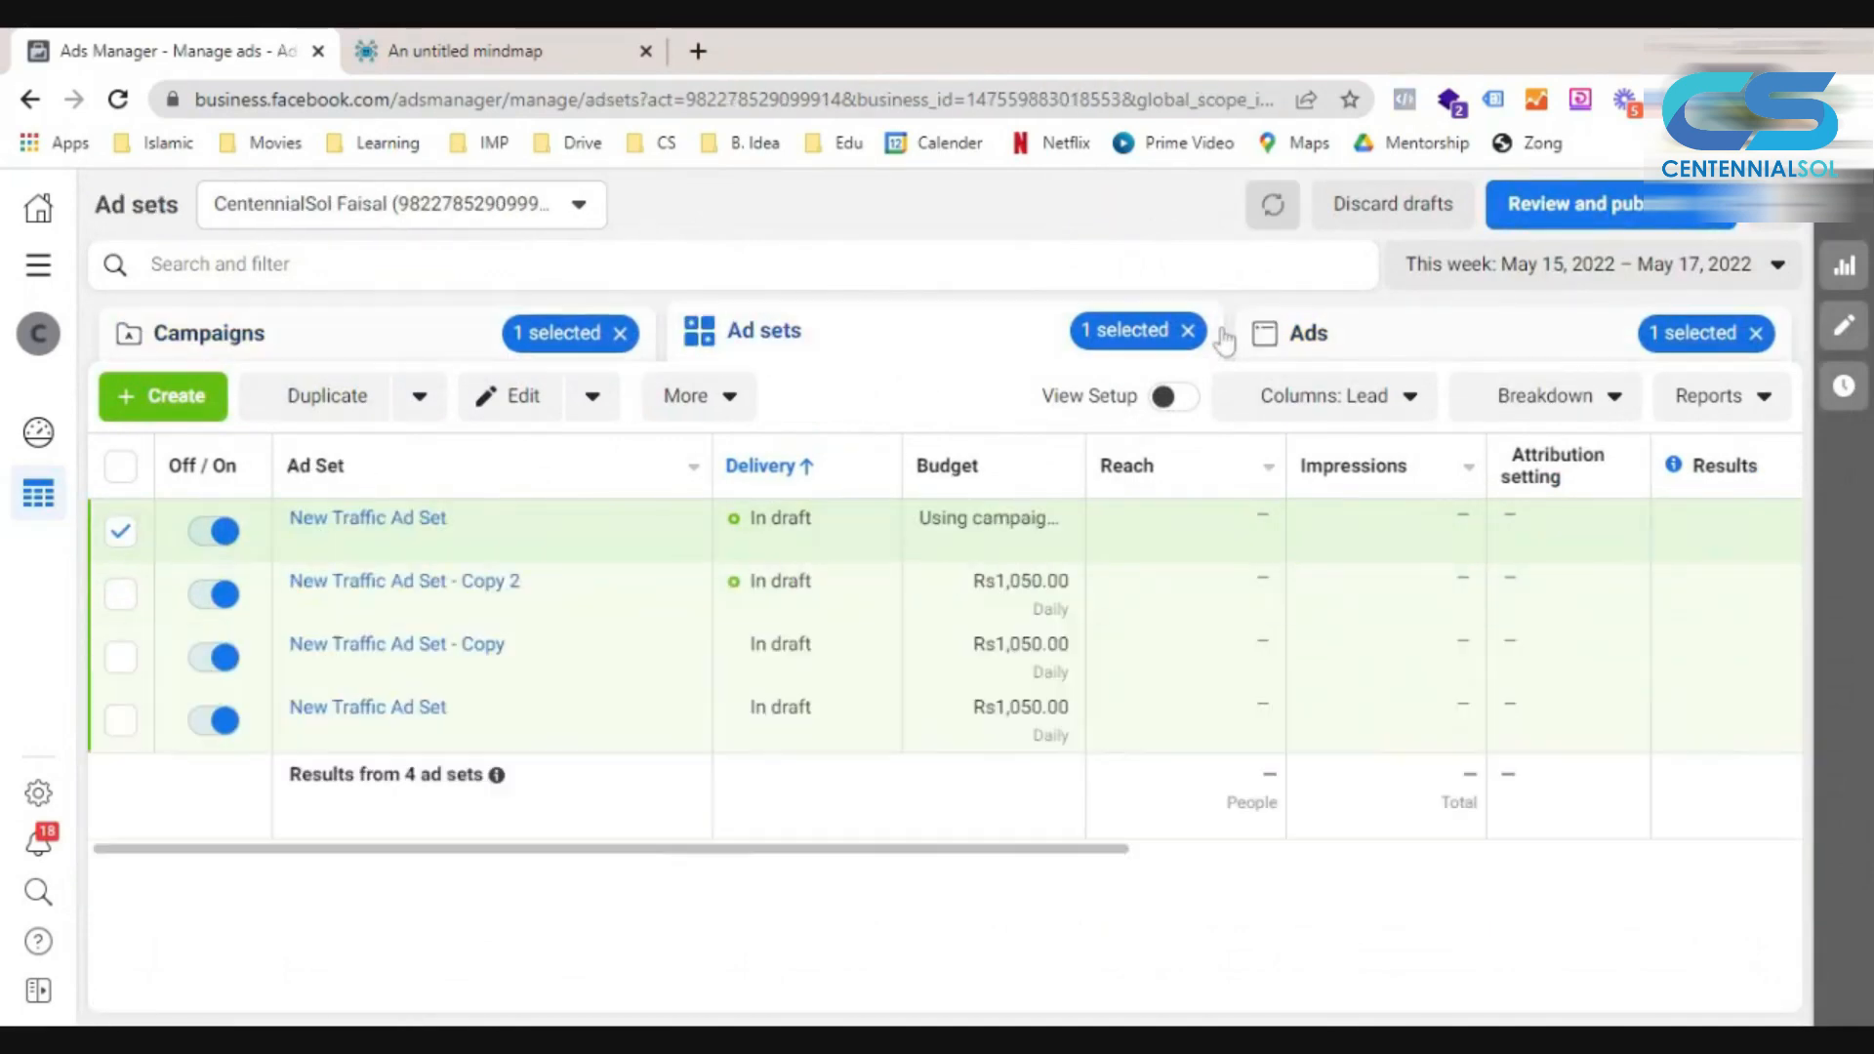
{"action": "left_click", "coordinate": [1353, 340]}
{"action": "mouse_move", "coordinate": [752, 527]}
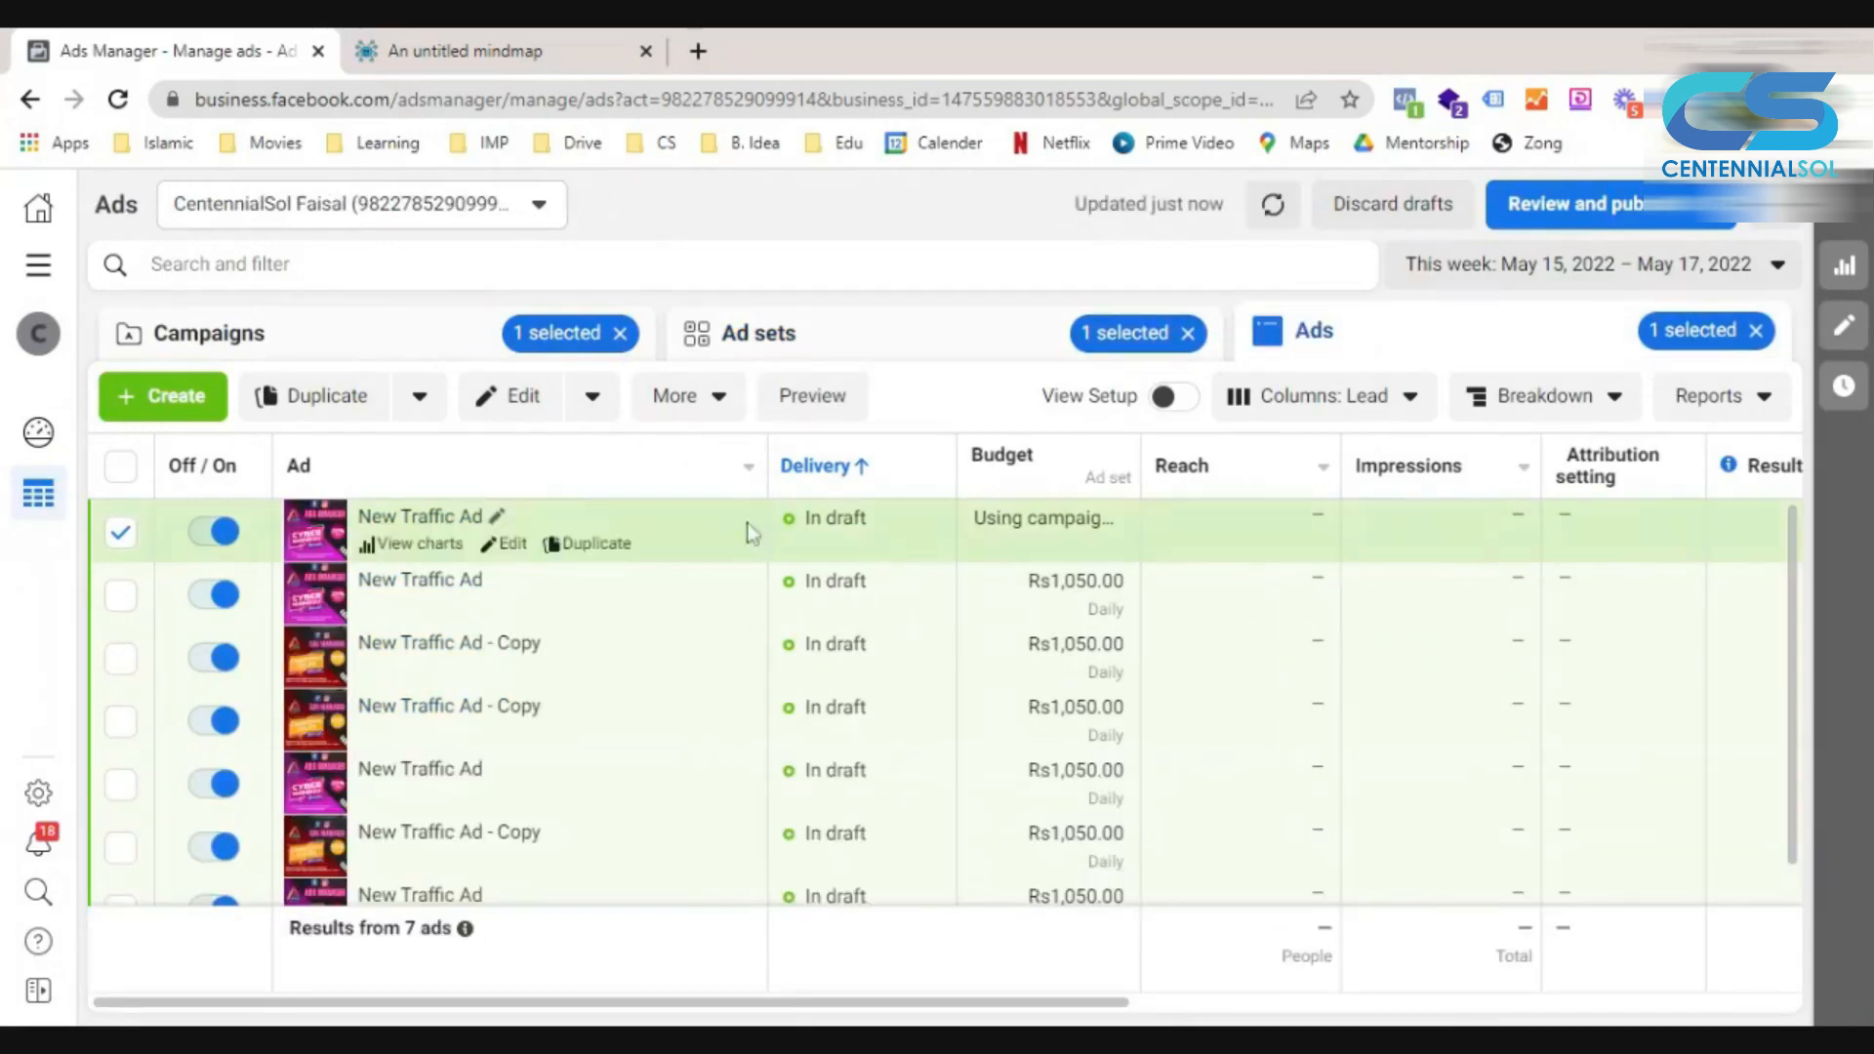
{"action": "left_click", "coordinate": [558, 545]}
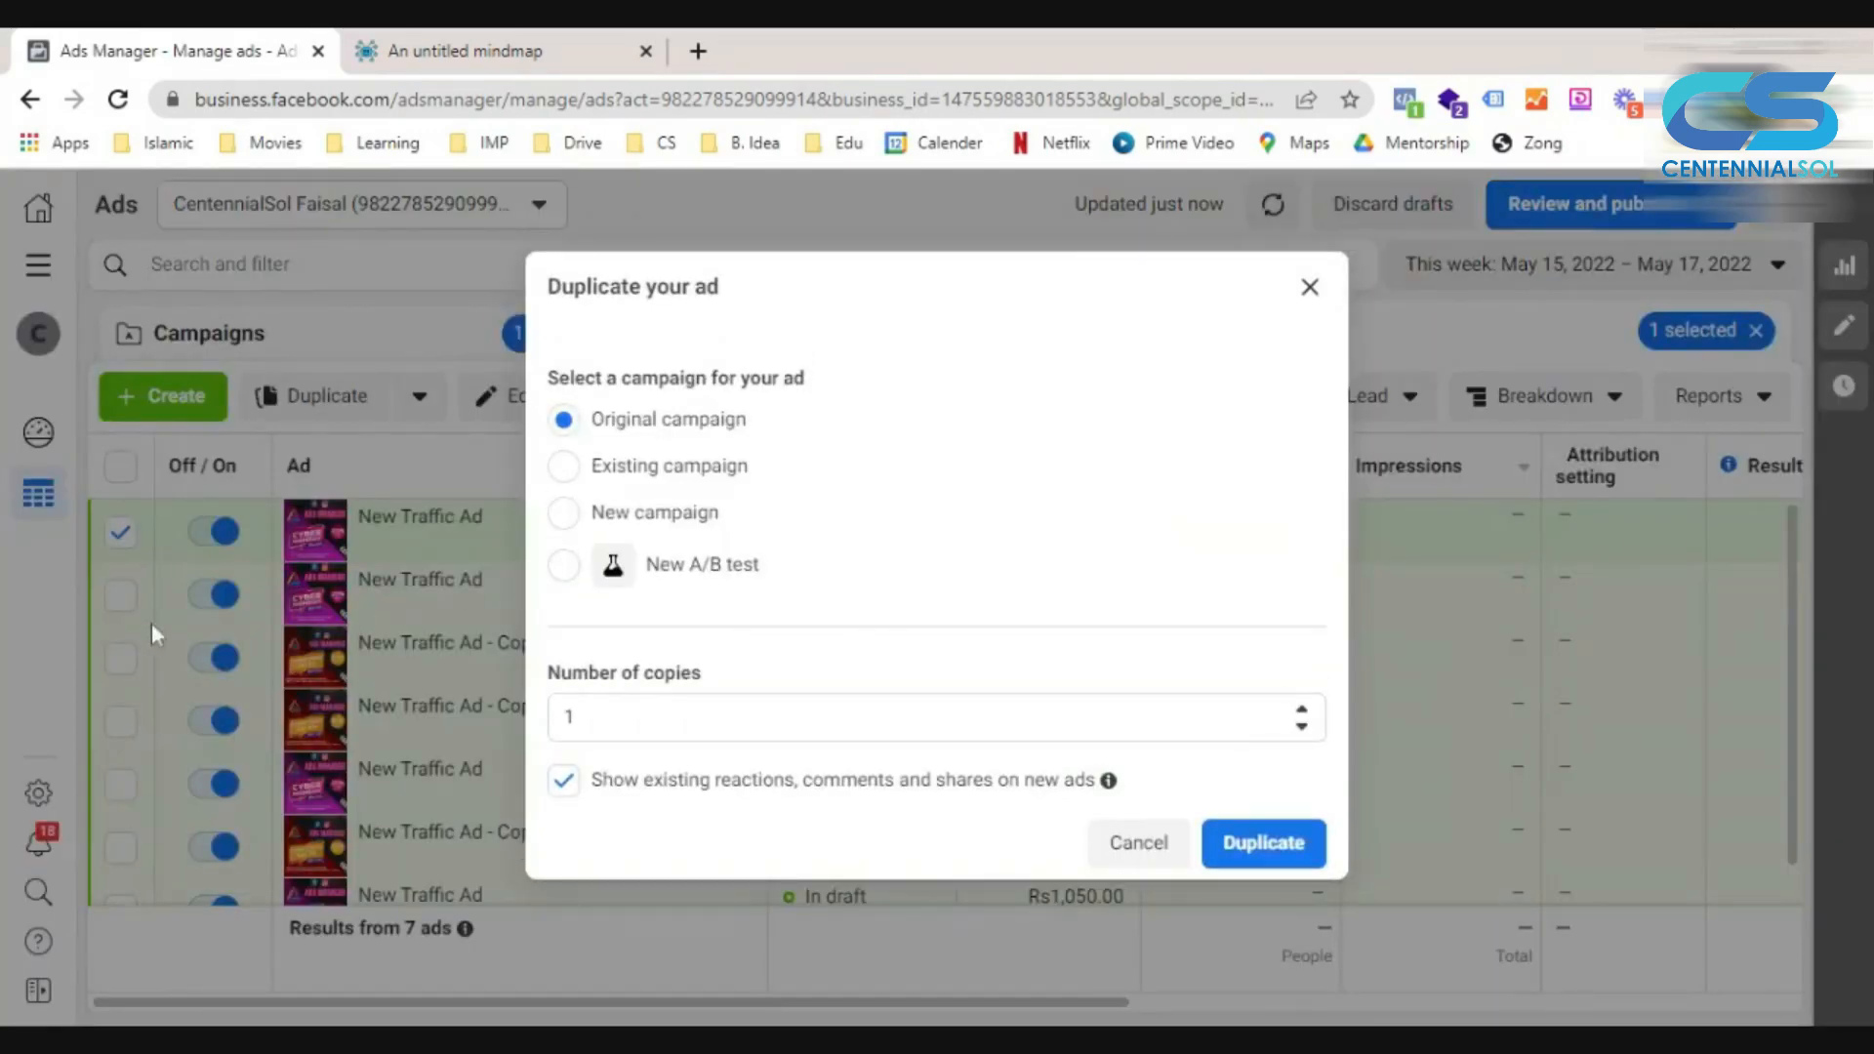
{"action": "left_click", "coordinate": [1261, 846]}
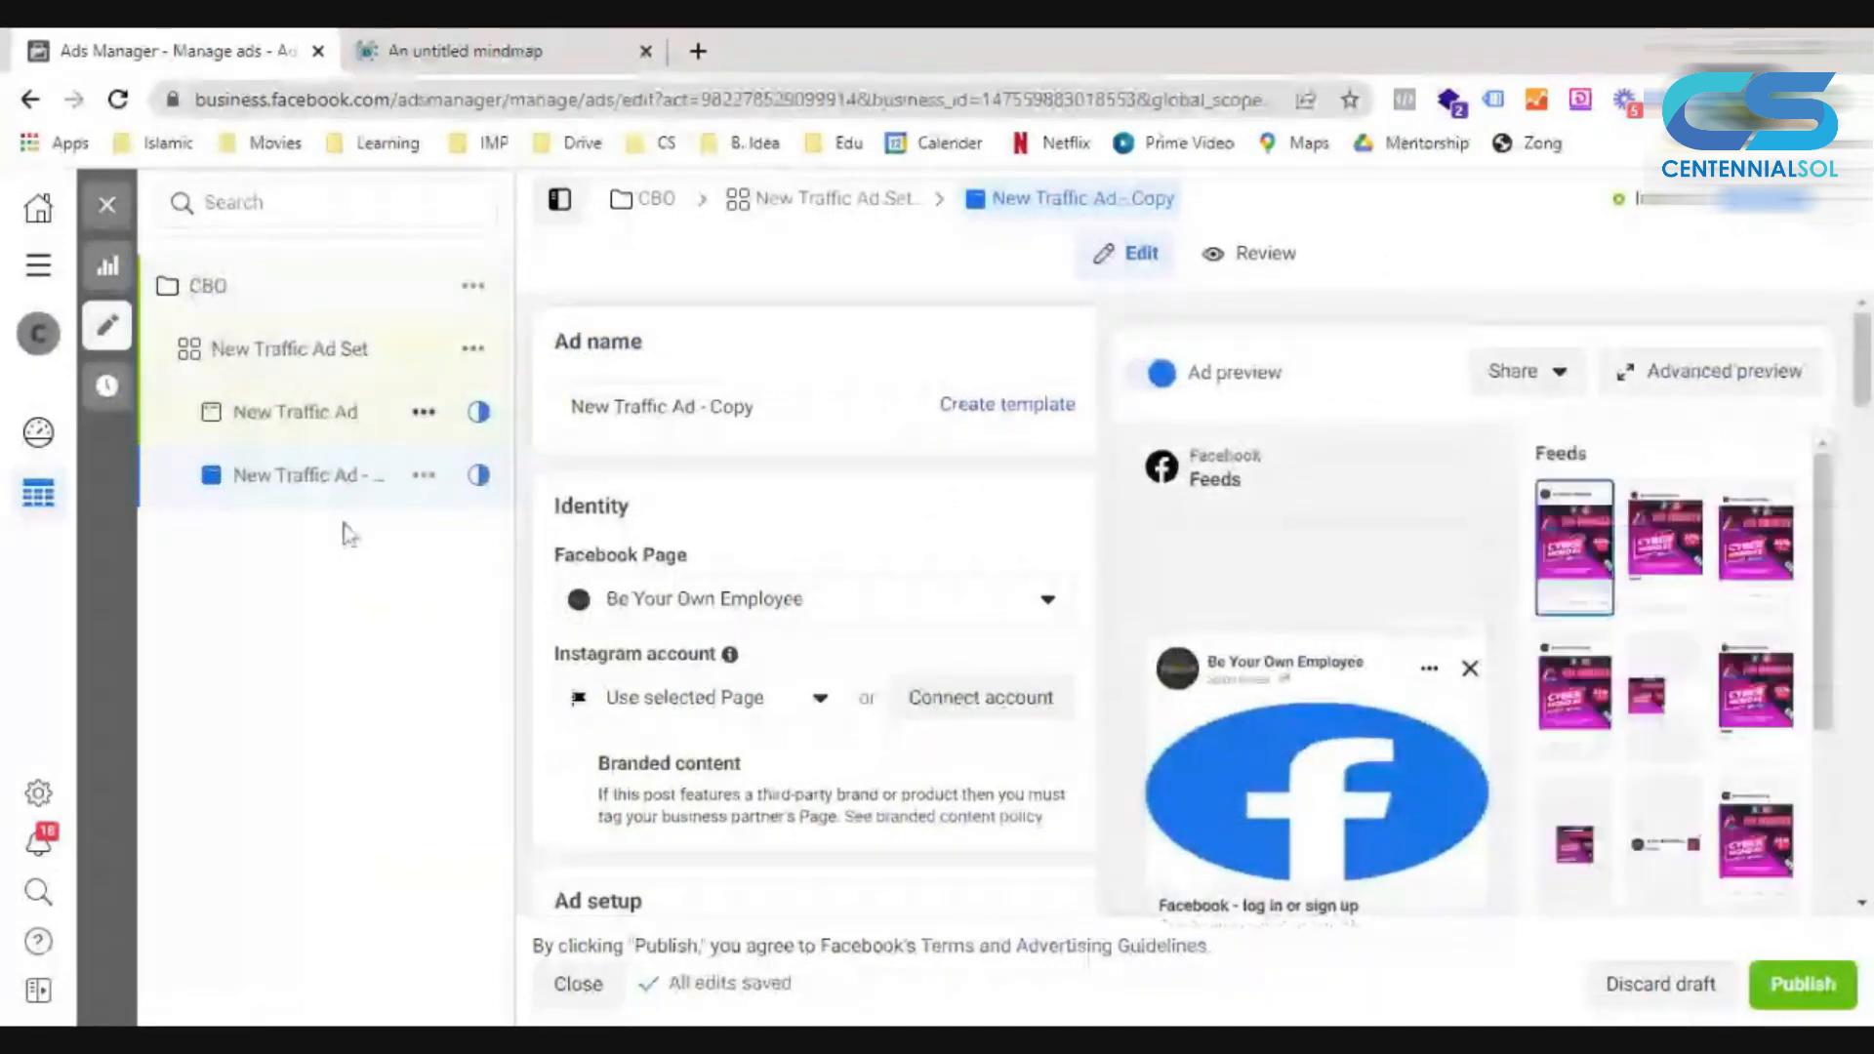
Duplicate the CBO campaign's New Traffic Ad Set once within its original campaign, keeping existing reactions, comments and shares shown, and close the editor.
{"action": "left_click", "coordinate": [107, 210]}
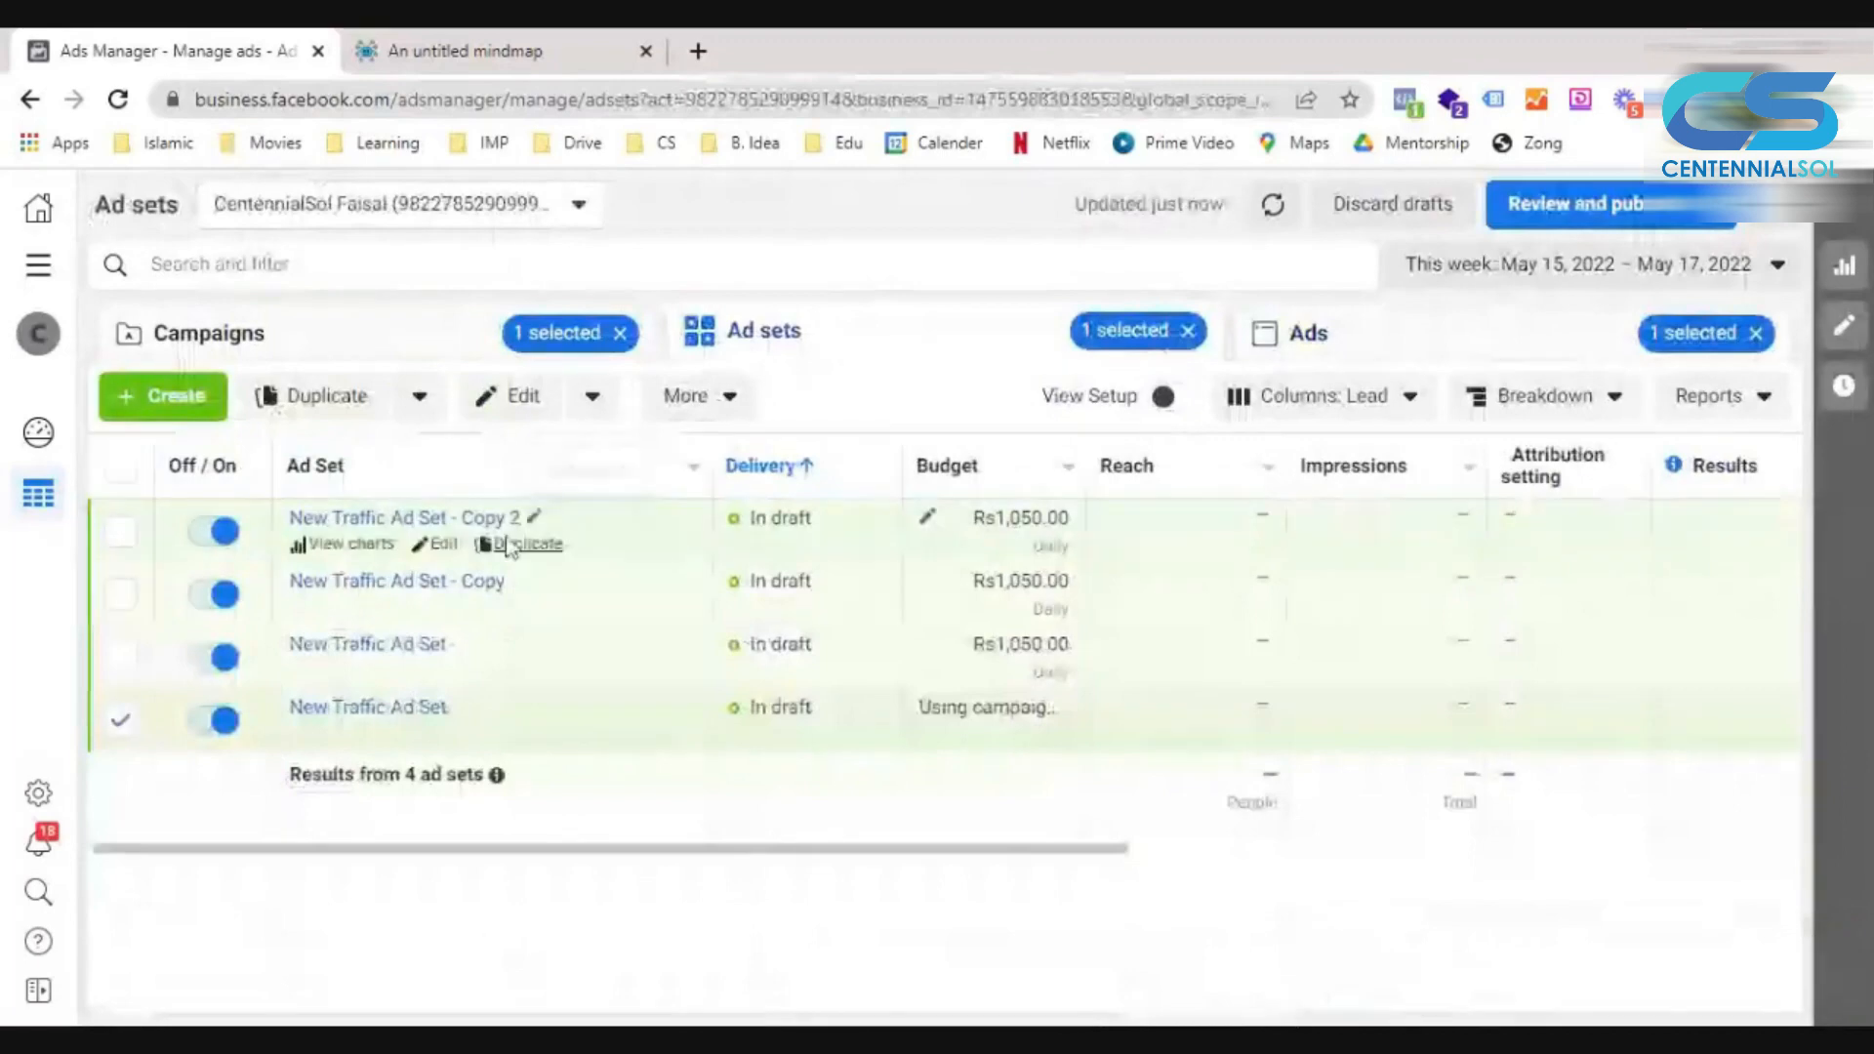
{"action": "left_click", "coordinate": [500, 739]}
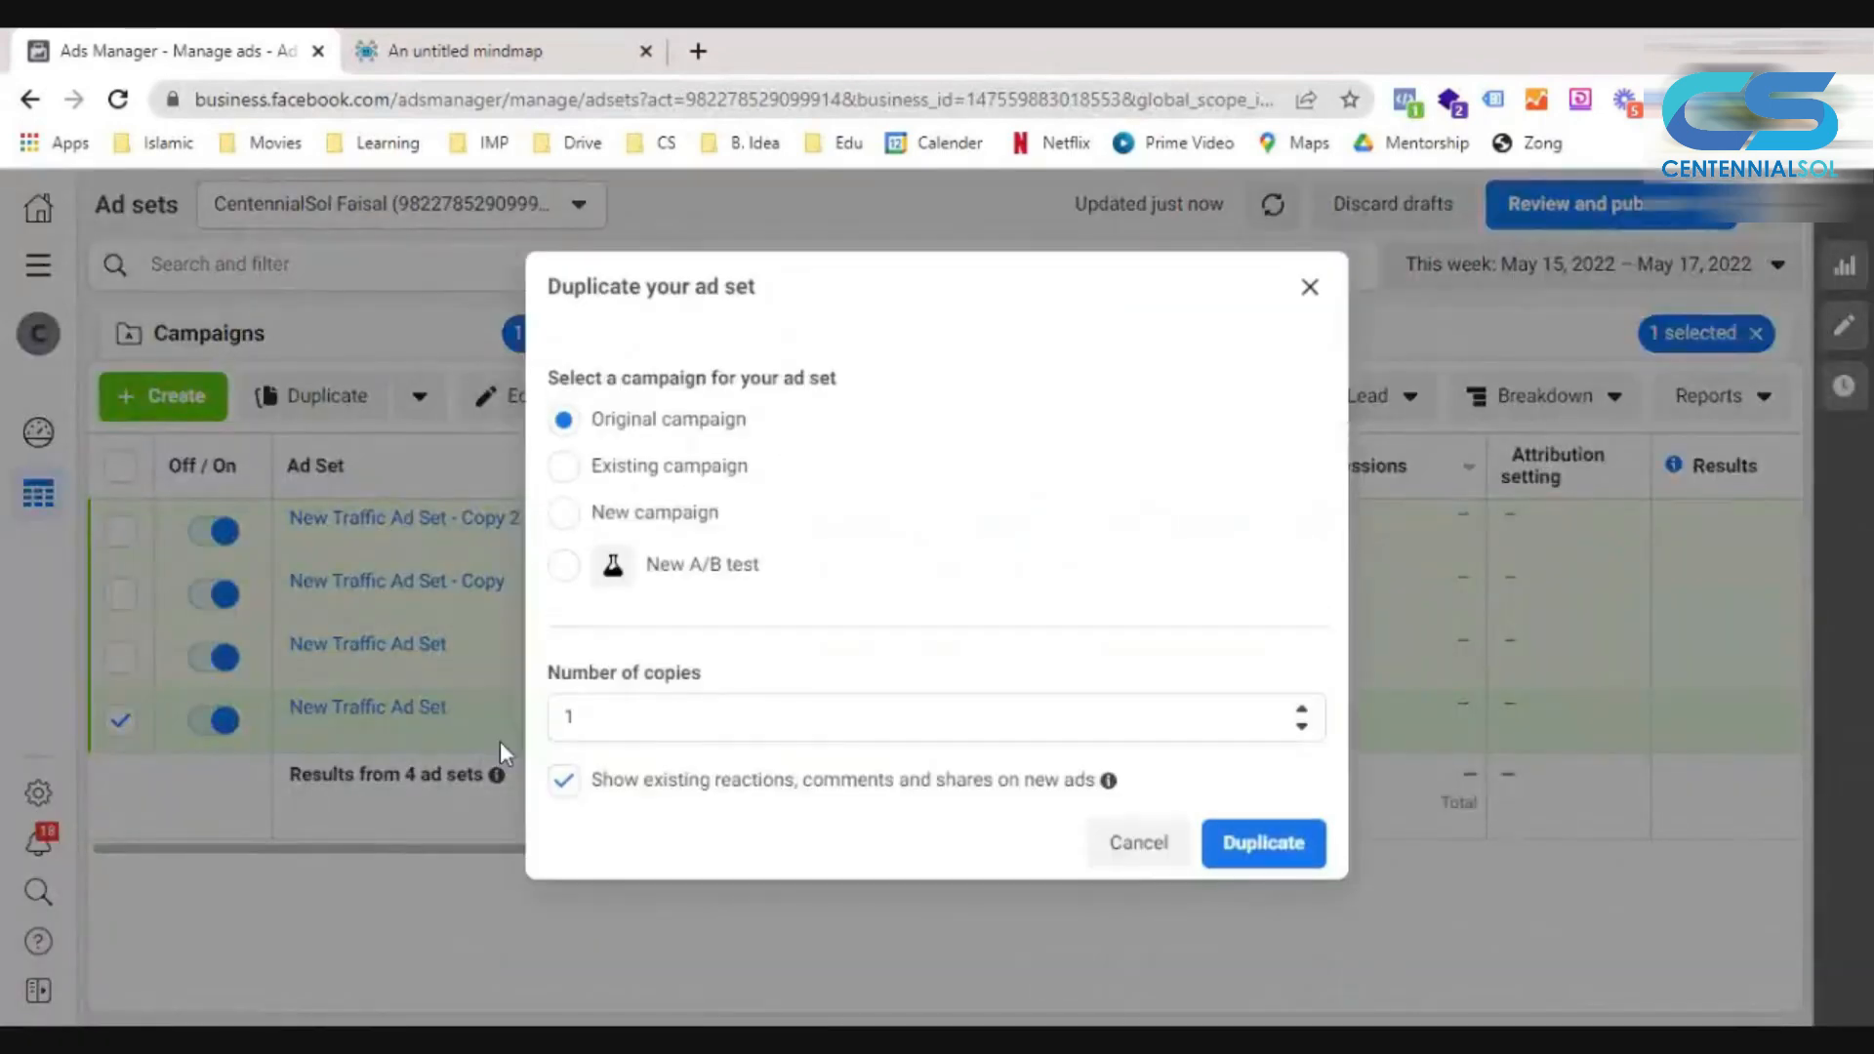
{"action": "left_click", "coordinate": [1288, 846]}
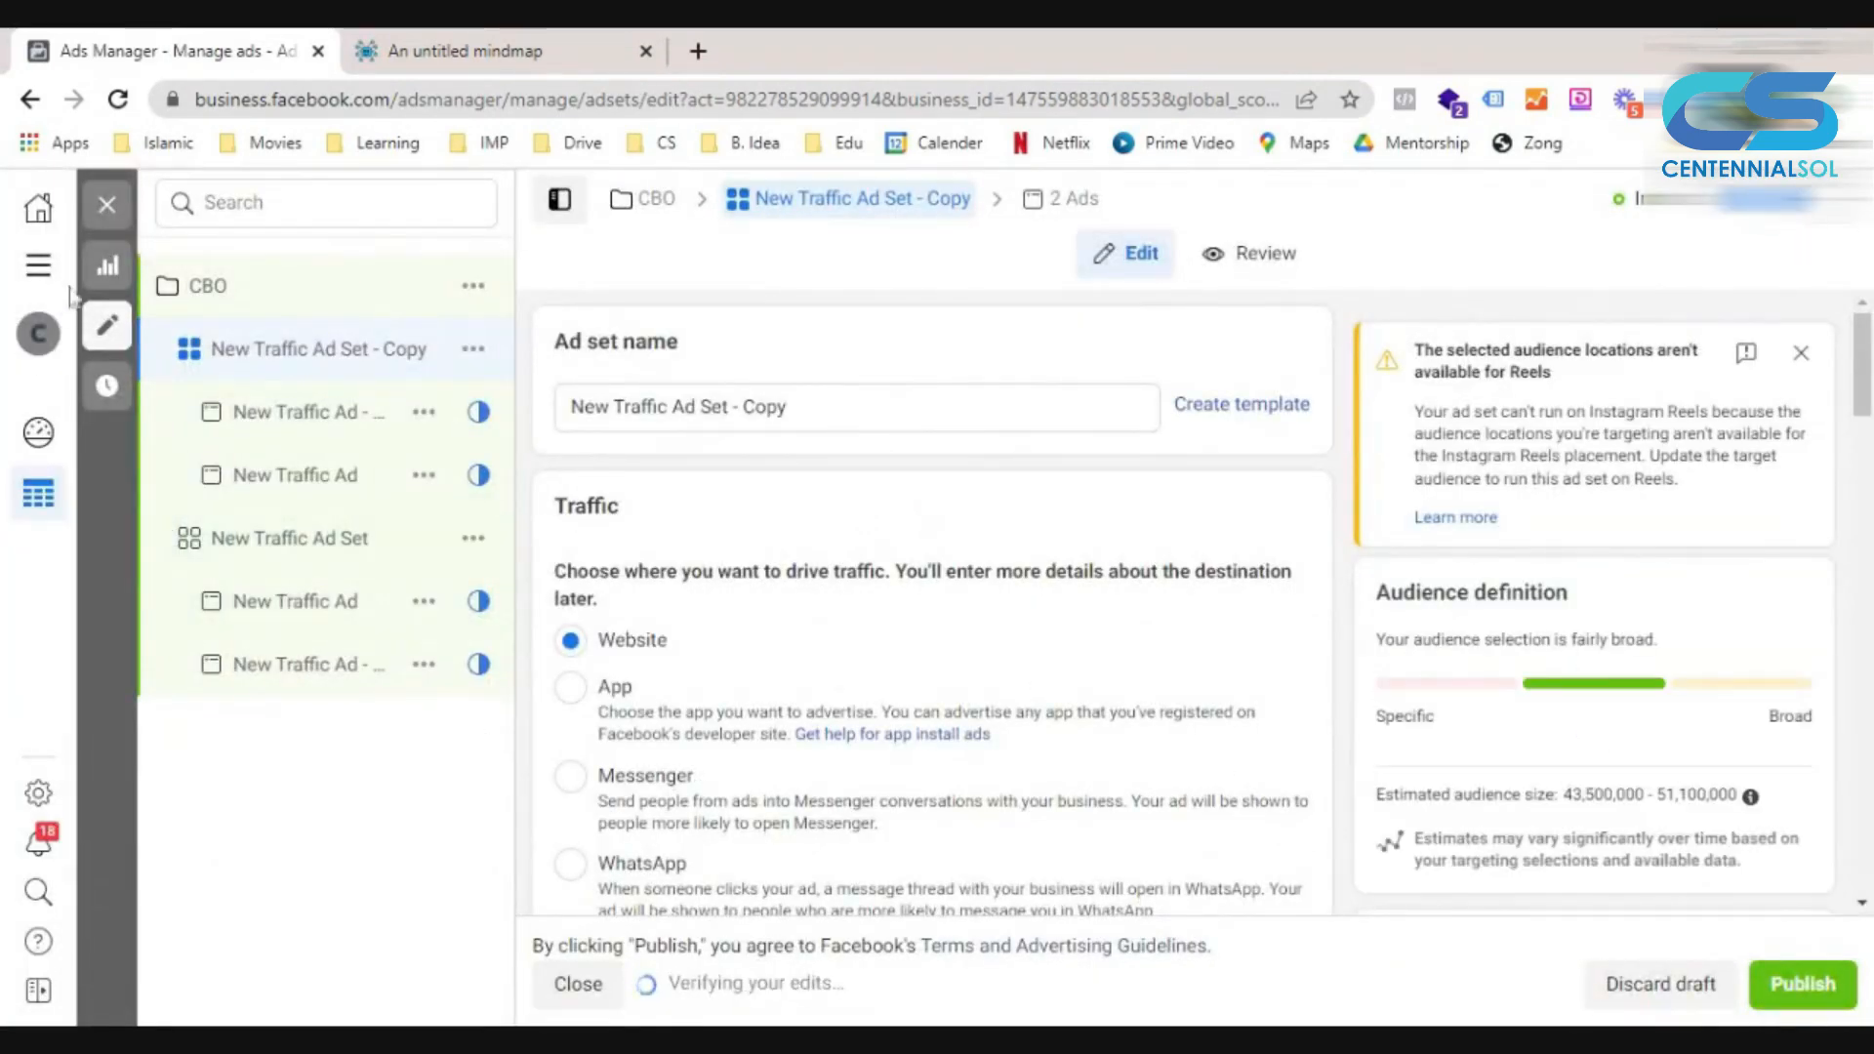
{"action": "left_click", "coordinate": [108, 206]}
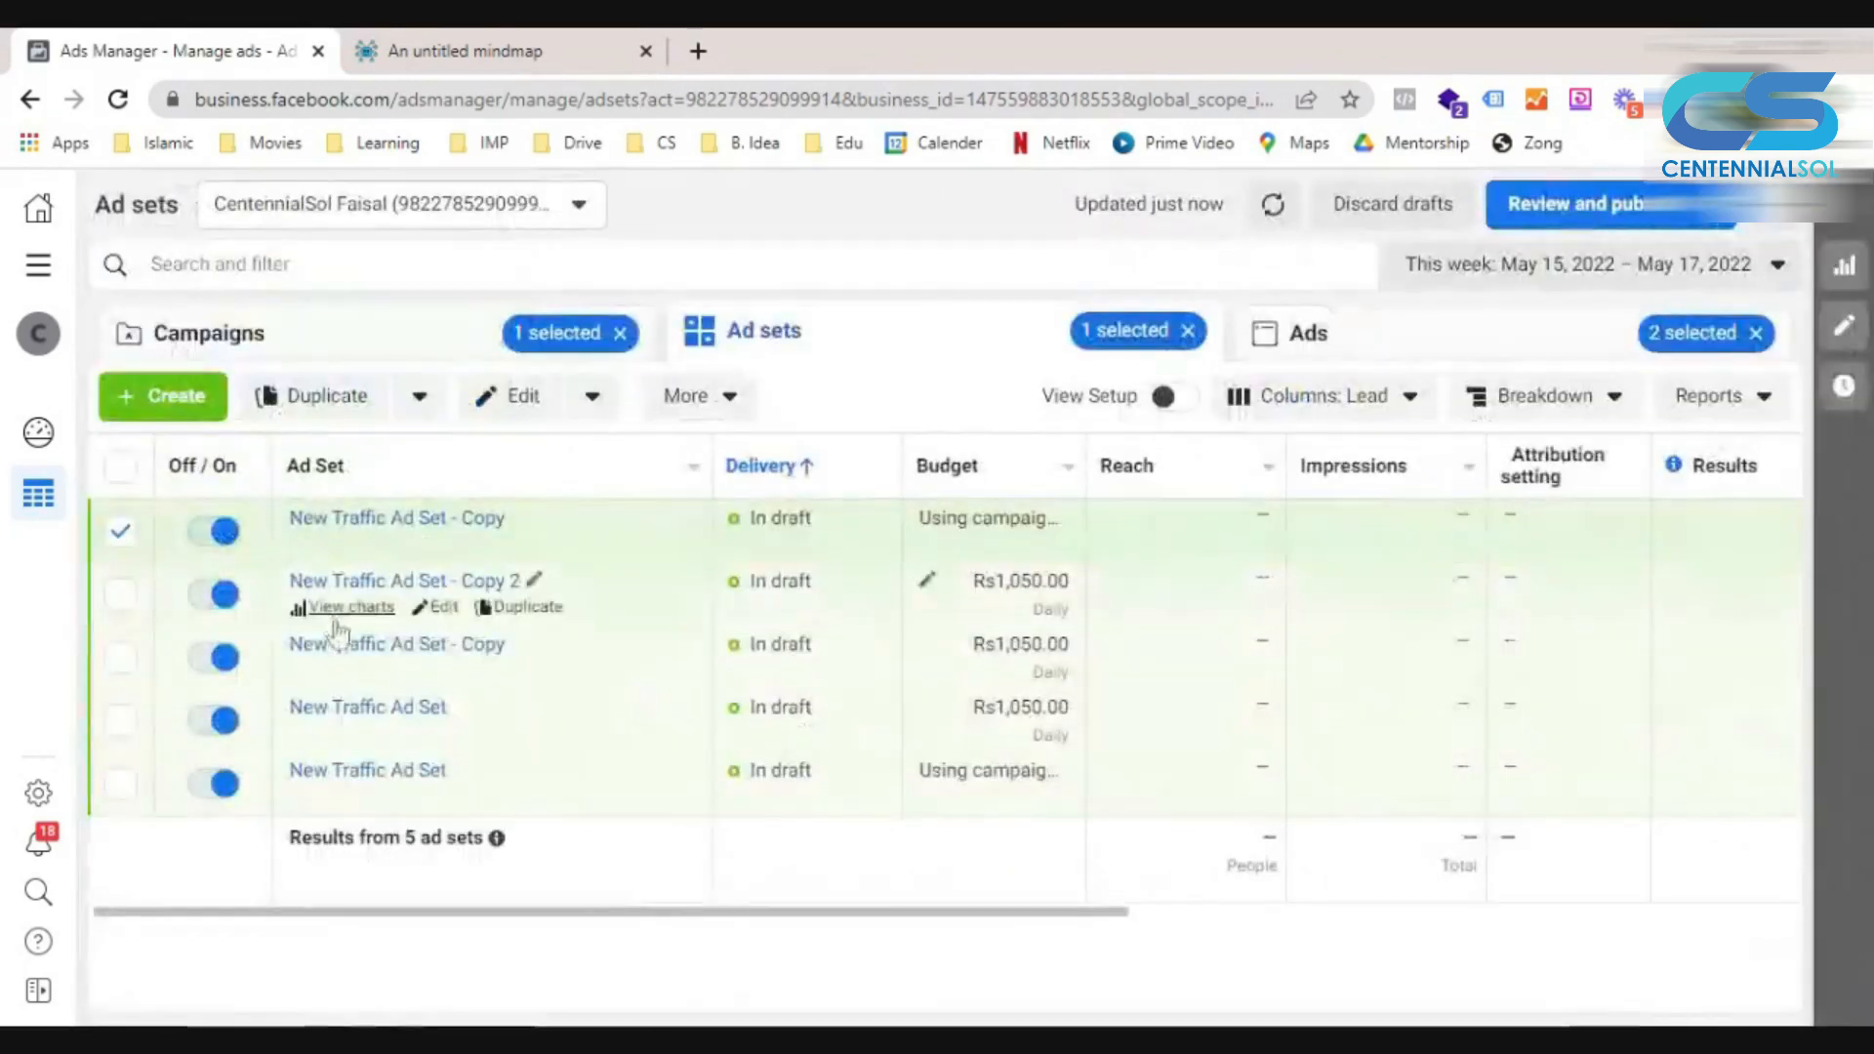
Duplicate the CBO campaign's copied ad set once more within the original campaign, close the editor, and return to the campaign list.
{"action": "left_click", "coordinate": [522, 540]}
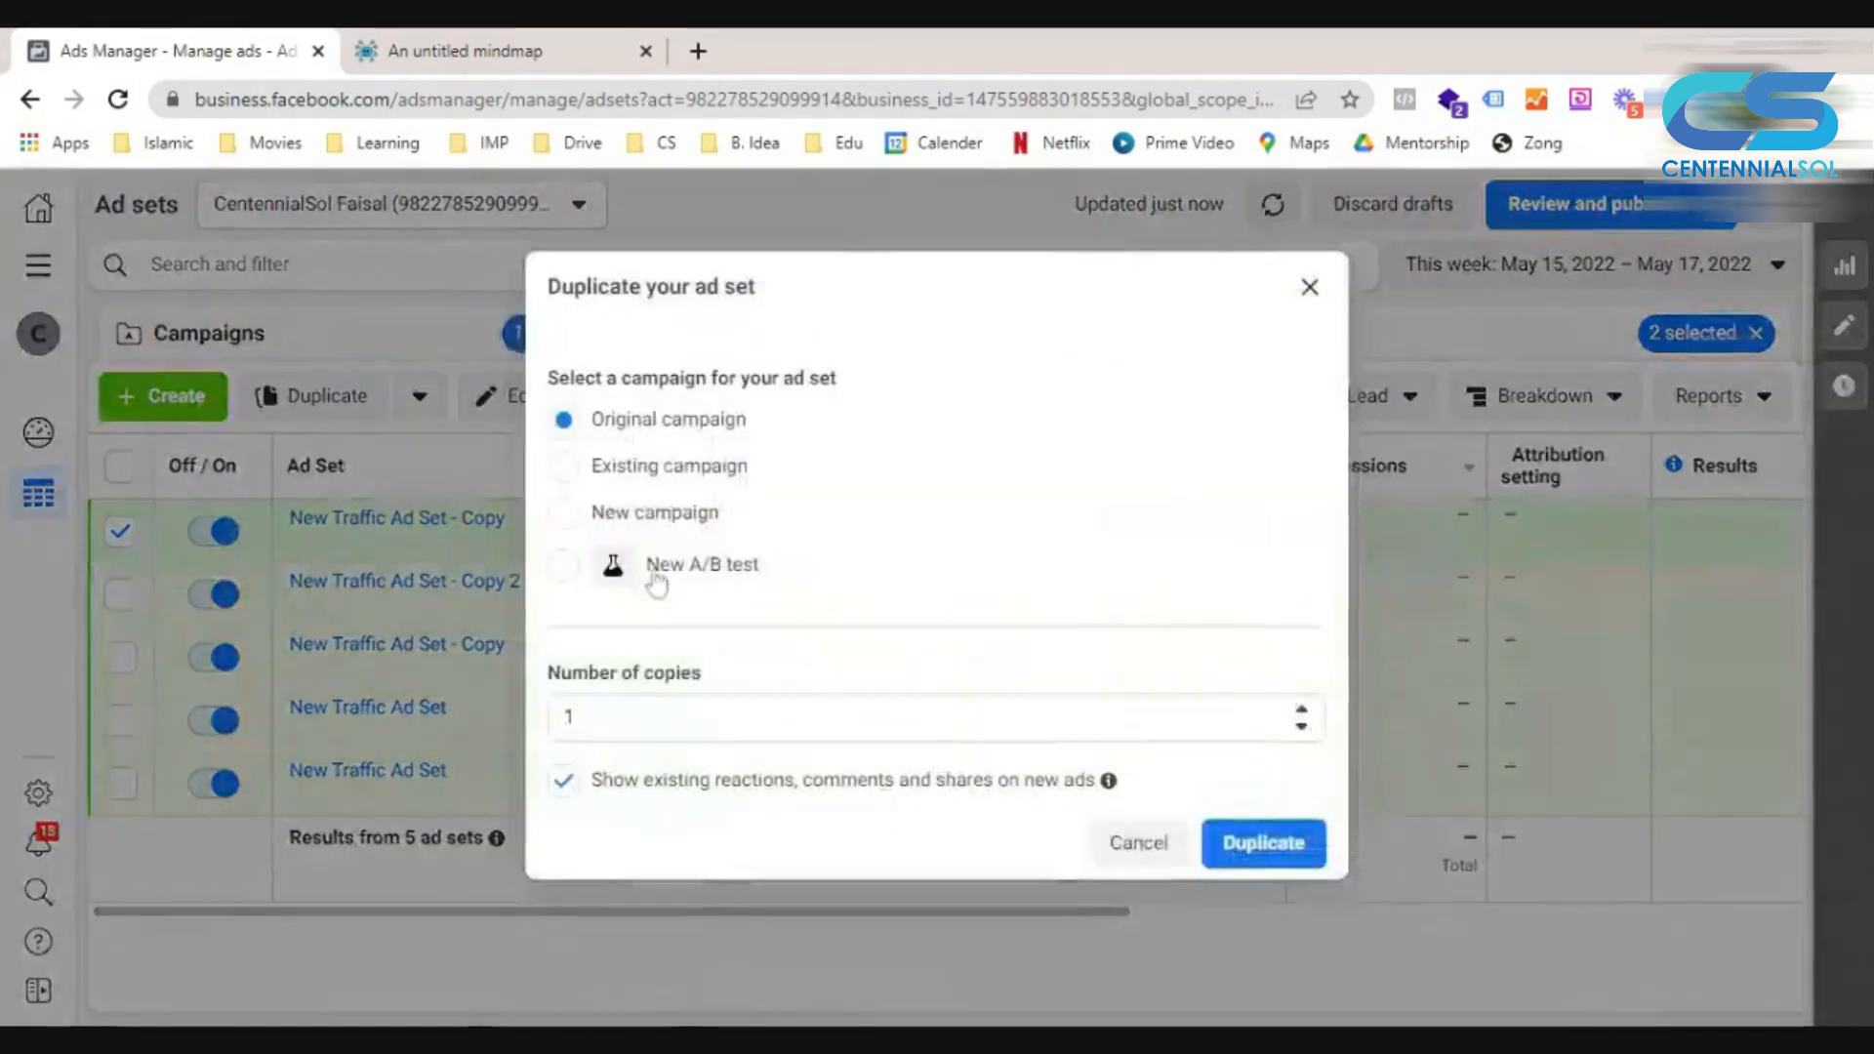
{"action": "left_click", "coordinate": [1274, 868]}
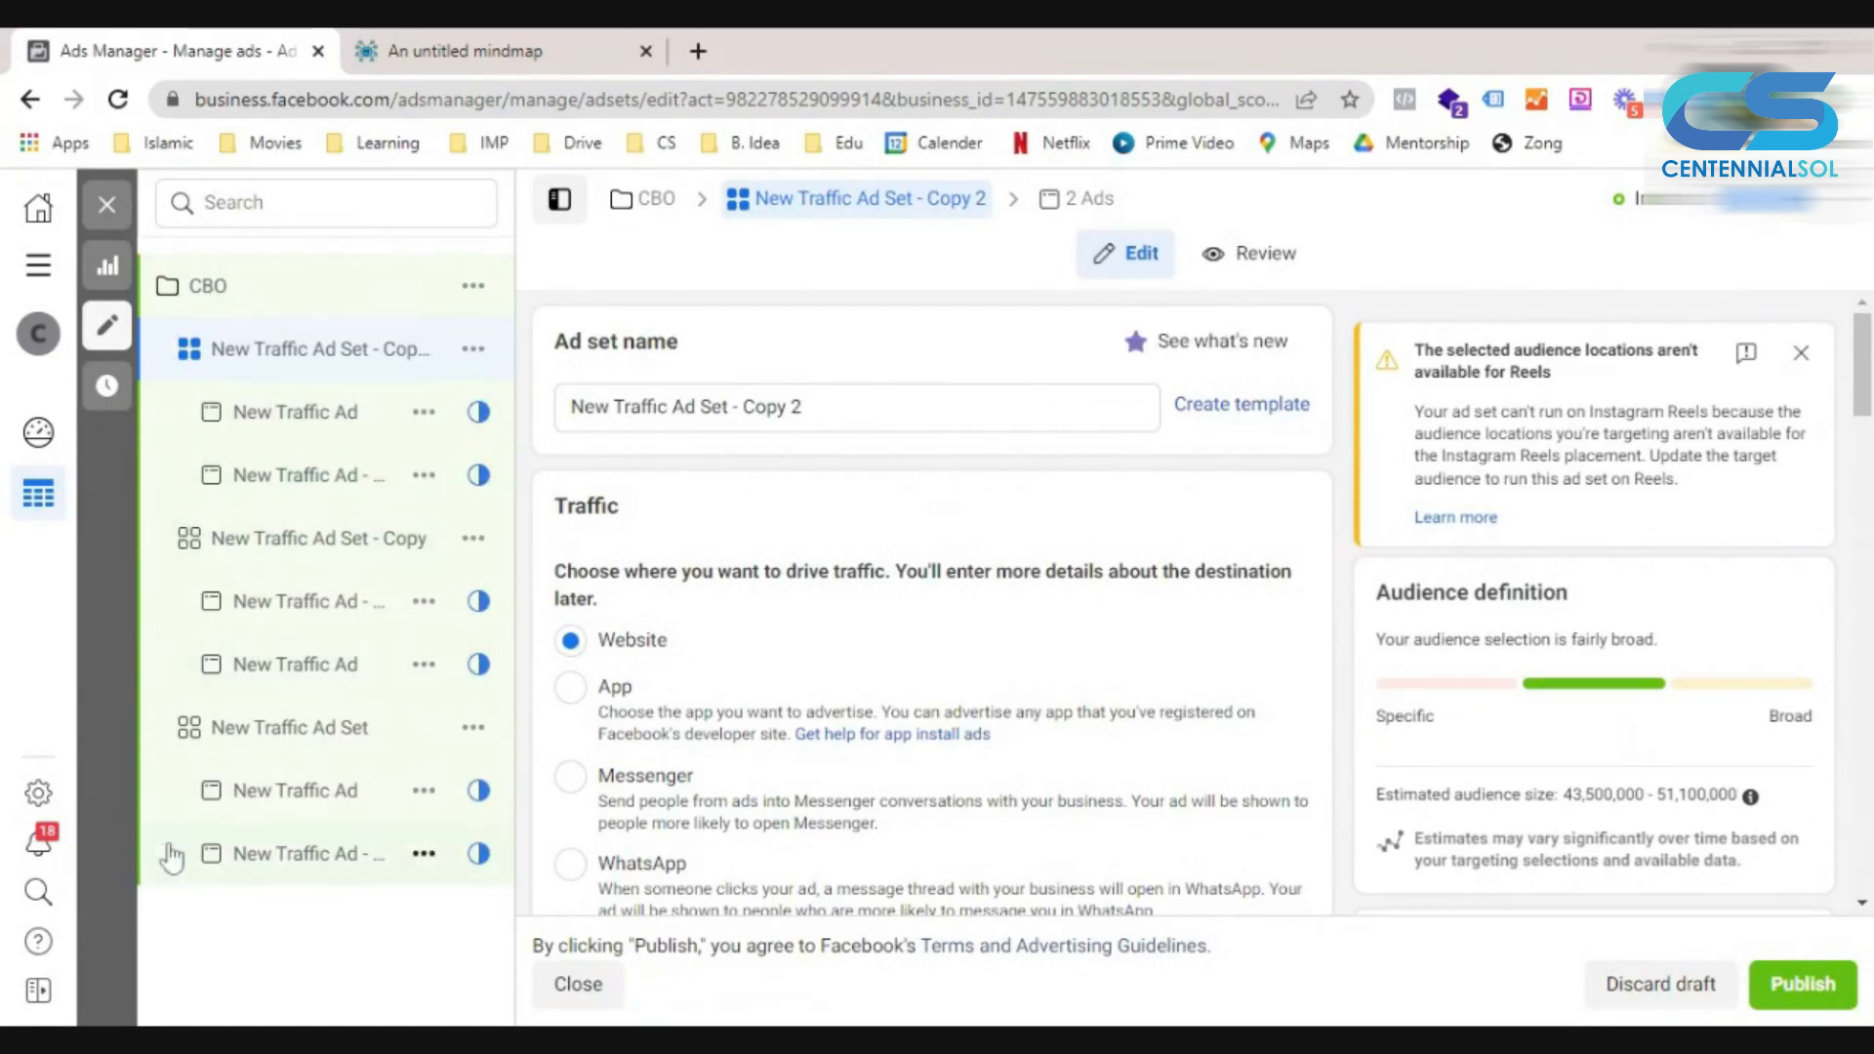
{"action": "left_click", "coordinate": [107, 204]}
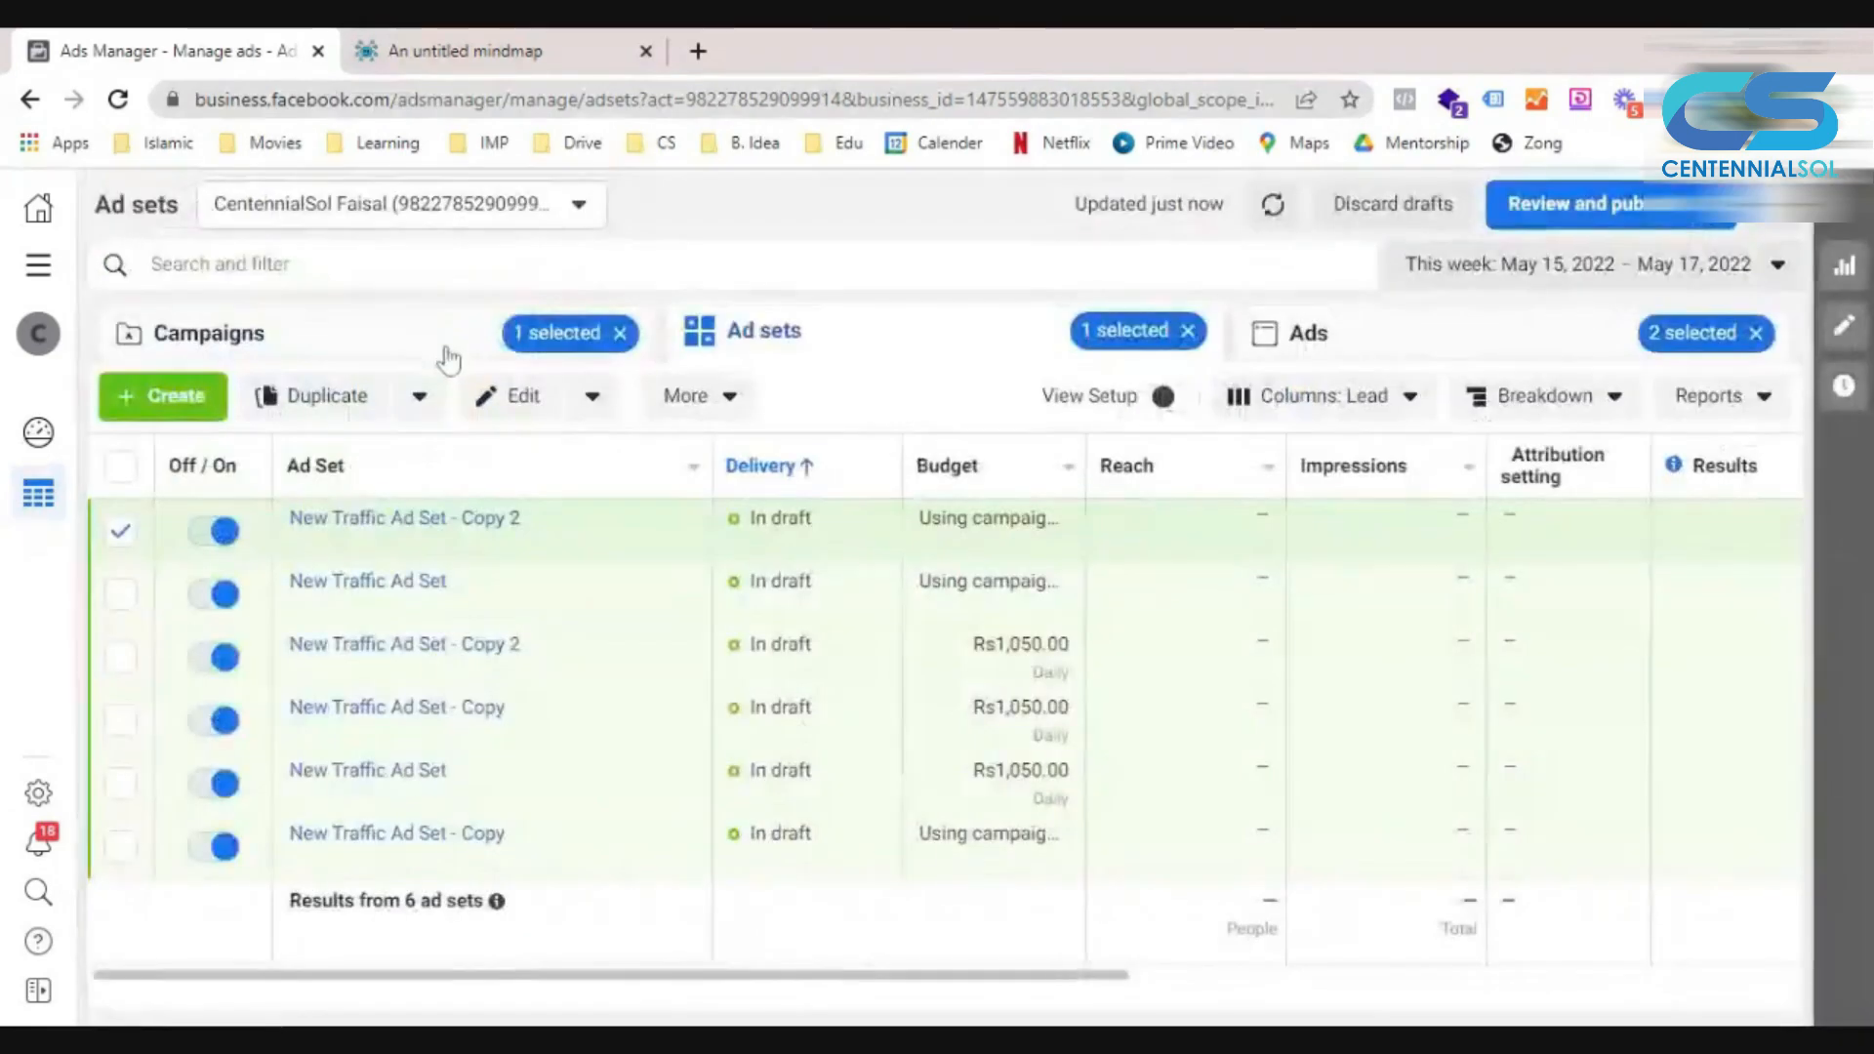
{"action": "left_click", "coordinate": [455, 335]}
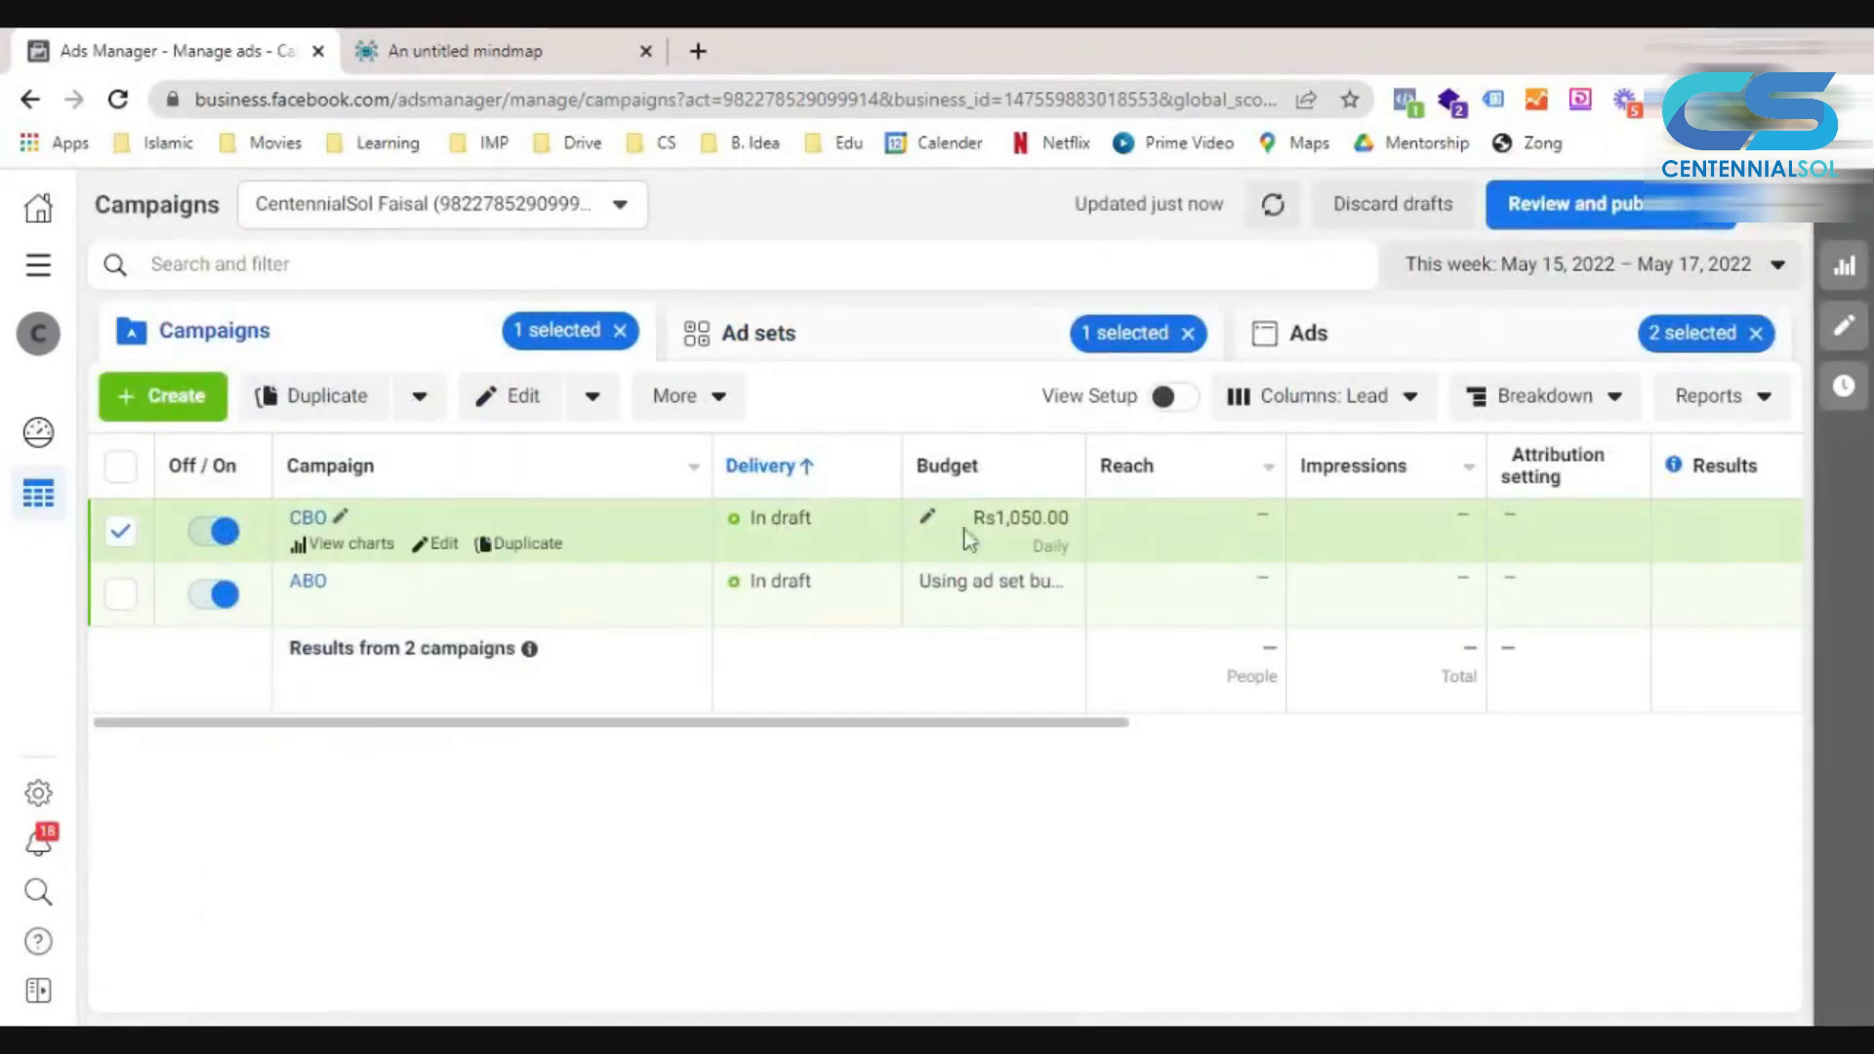